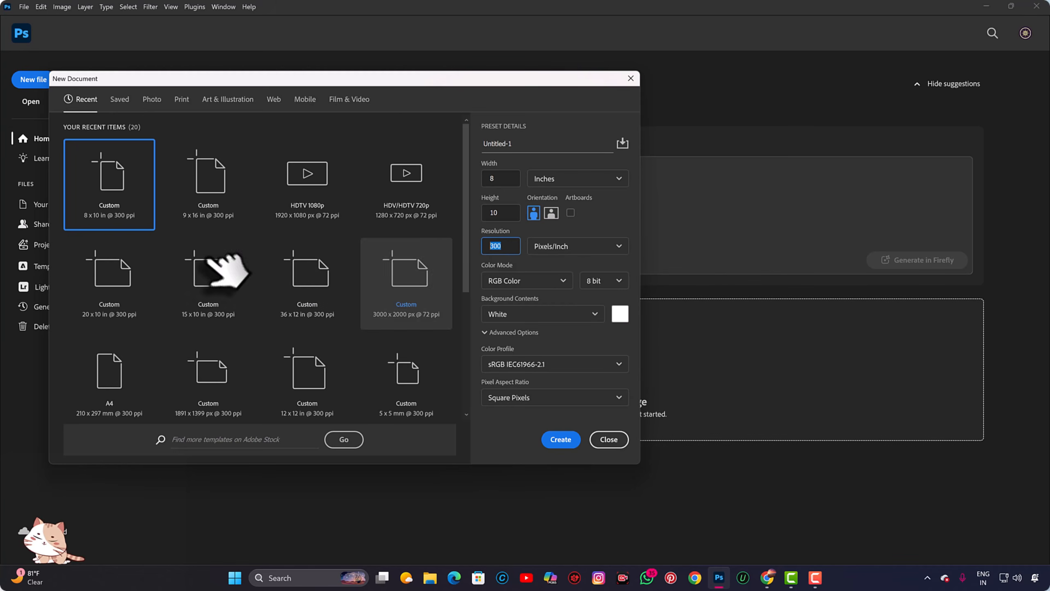
Step: Create a new 8 x 10 inch document at 300 ppi with a white background and fit it on screen
left_click(561, 440)
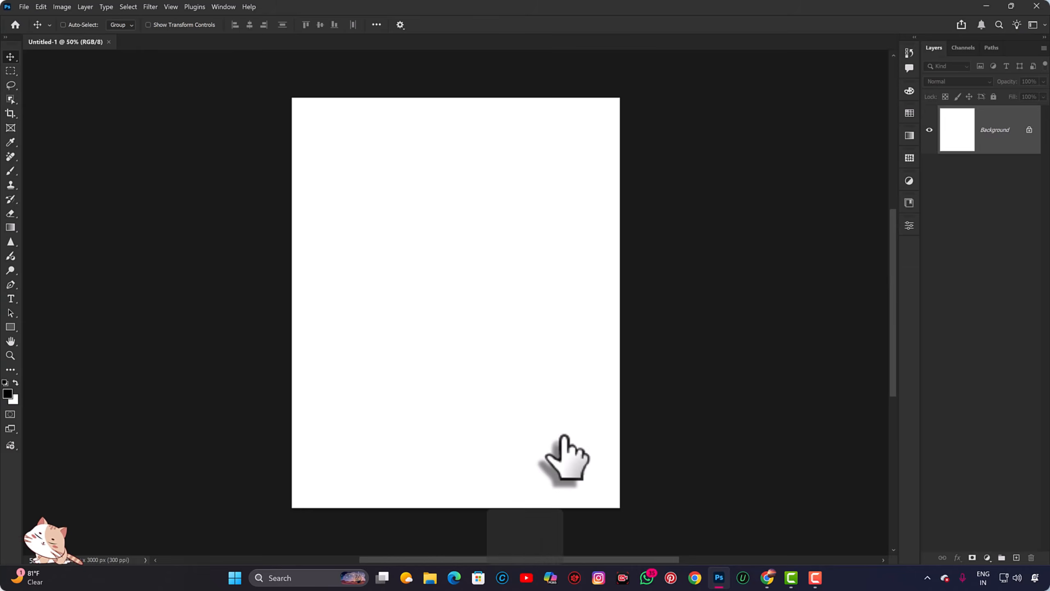
key("ctrl+0")
Step: Open the Door.tif file
left_click(23, 7)
left_click(31, 29)
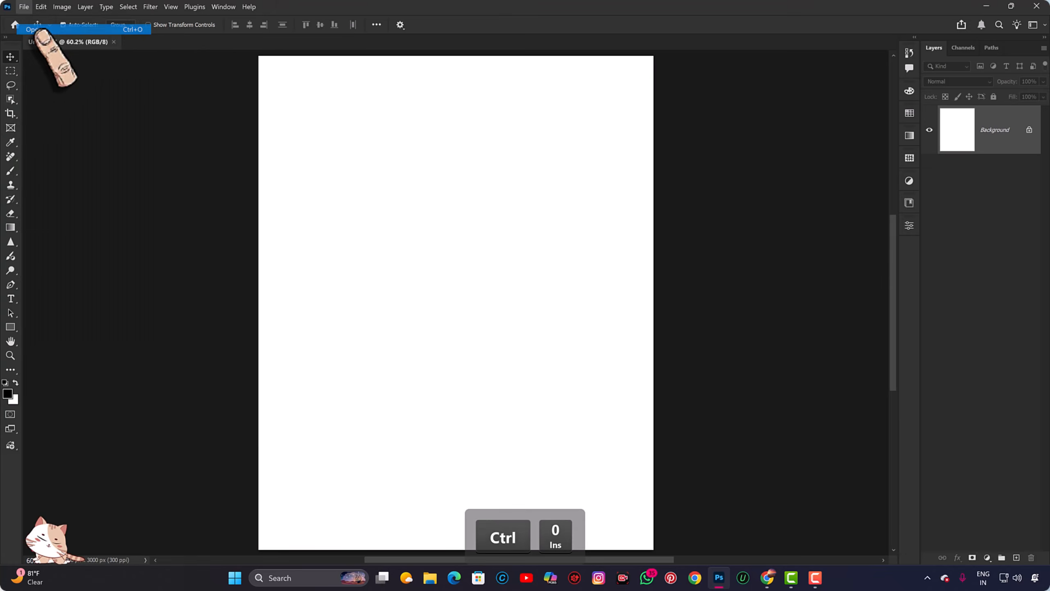
double_click(146, 112)
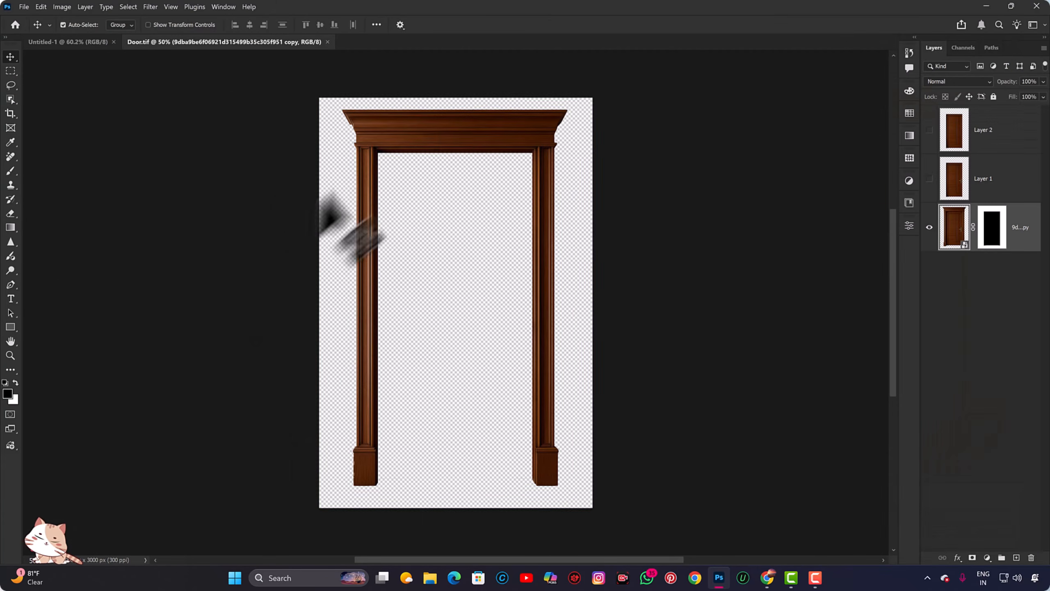
Step: Convert the masked door frame layer to a smart object and copy it into the Untitled-1 document
right_click(1004, 215)
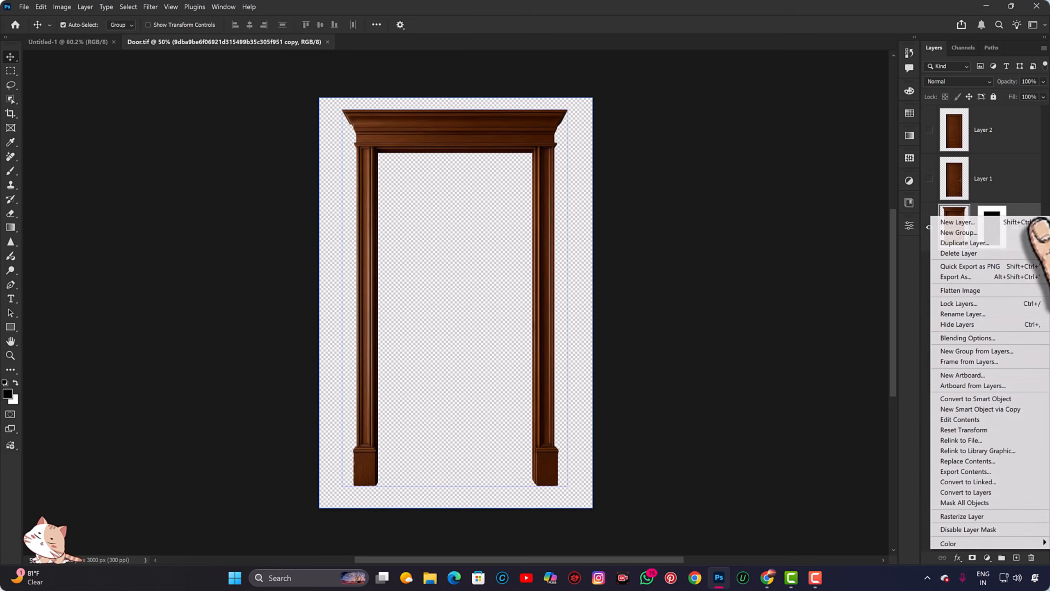
left_click(1019, 399)
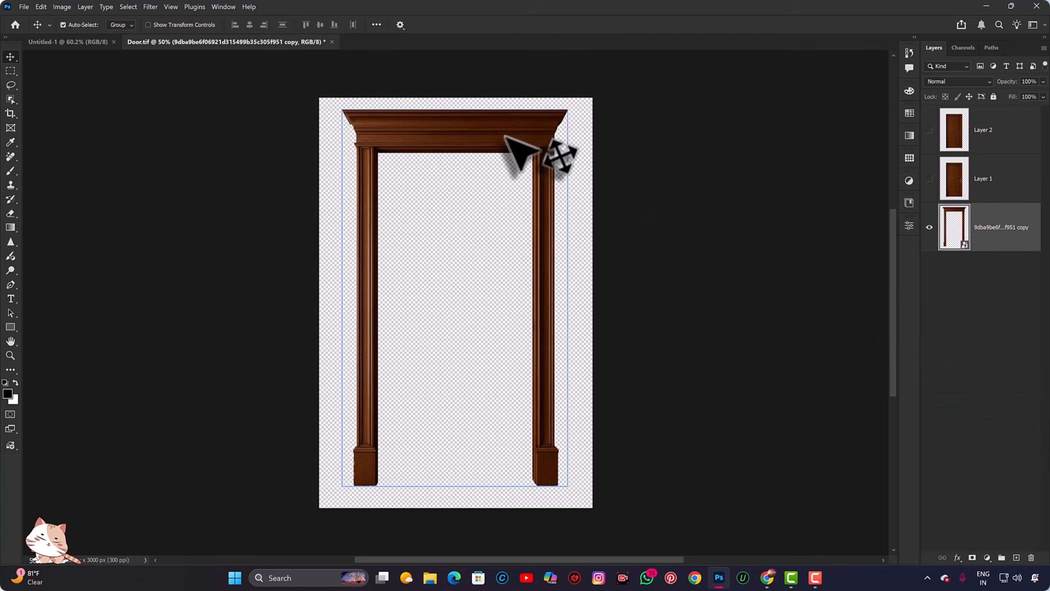
left_click_drag(506, 134, 455, 257)
Step: Center the door frame vertically on the whole canvas and remove the selection
key("ctrl+a")
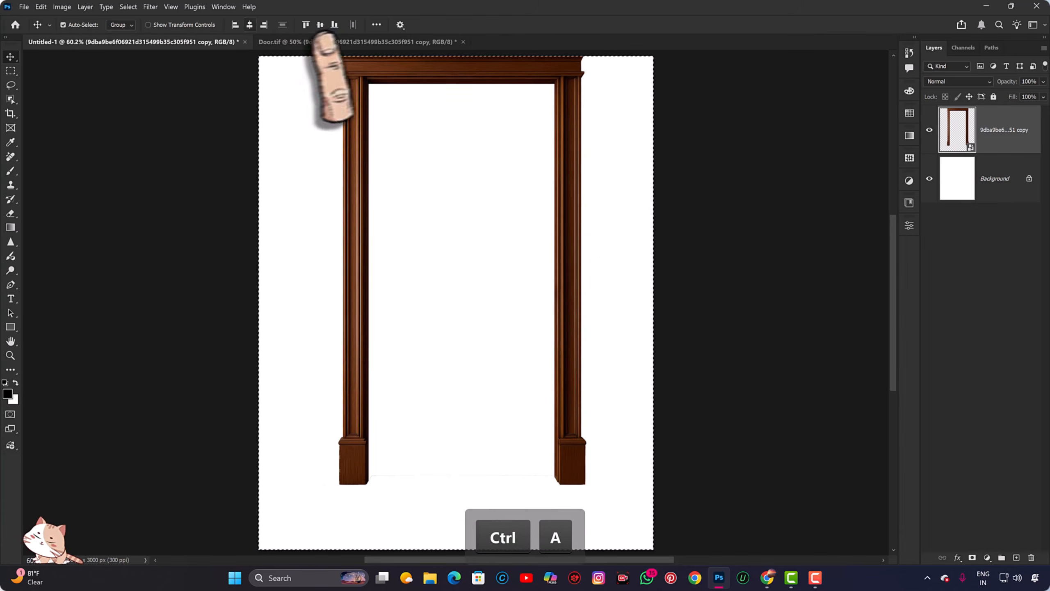
left_click(320, 25)
key("ctrl+d")
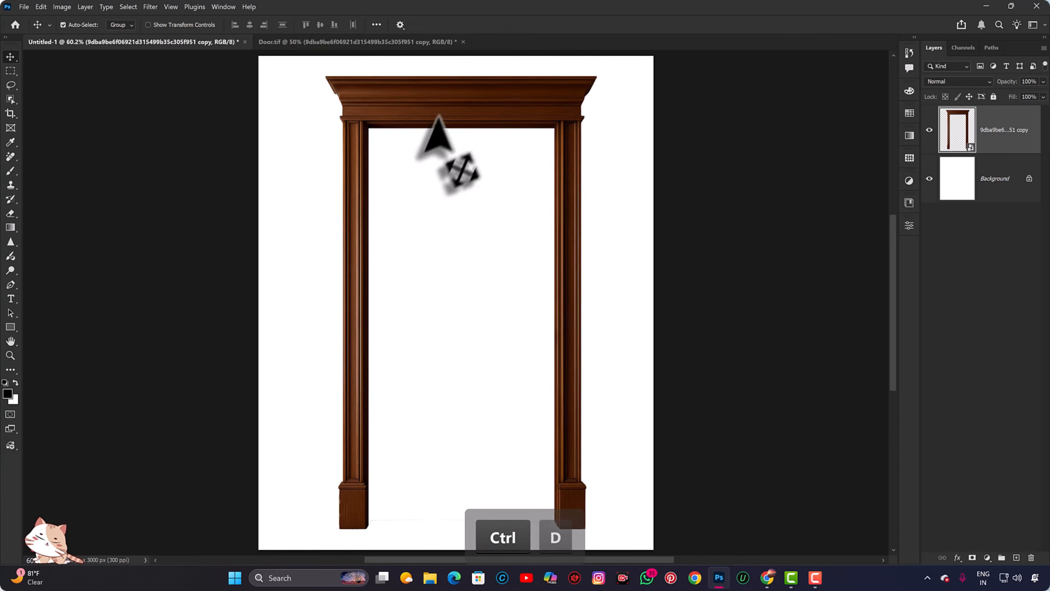
Step: Scale the door frame to about 126% and position it so its left post runs along the canvas's left edge
left_click_drag(424, 125, 356, 97)
key("ctrl+t")
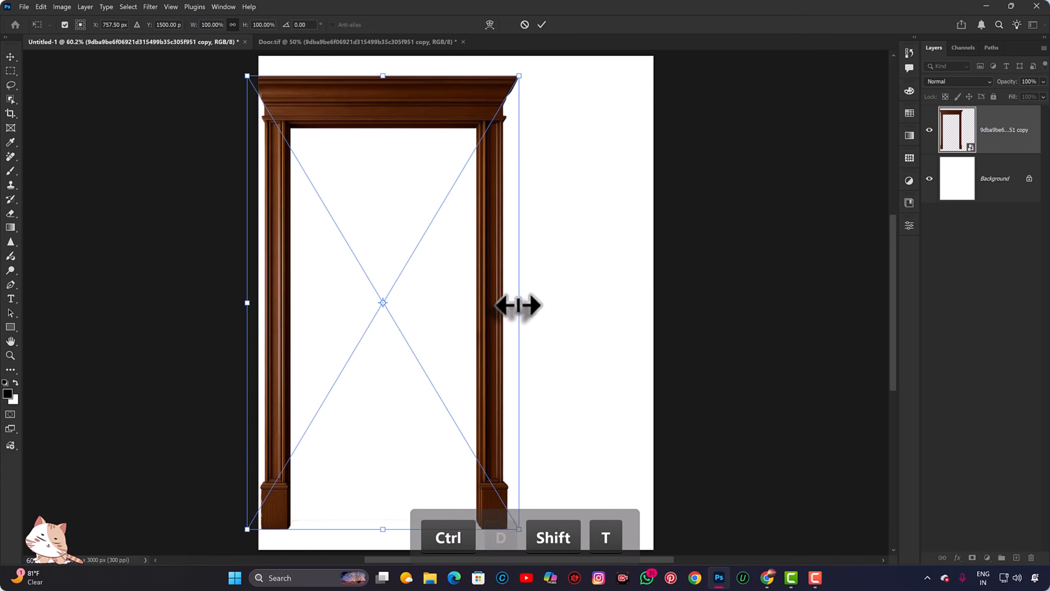
left_click_drag(518, 305, 537, 316)
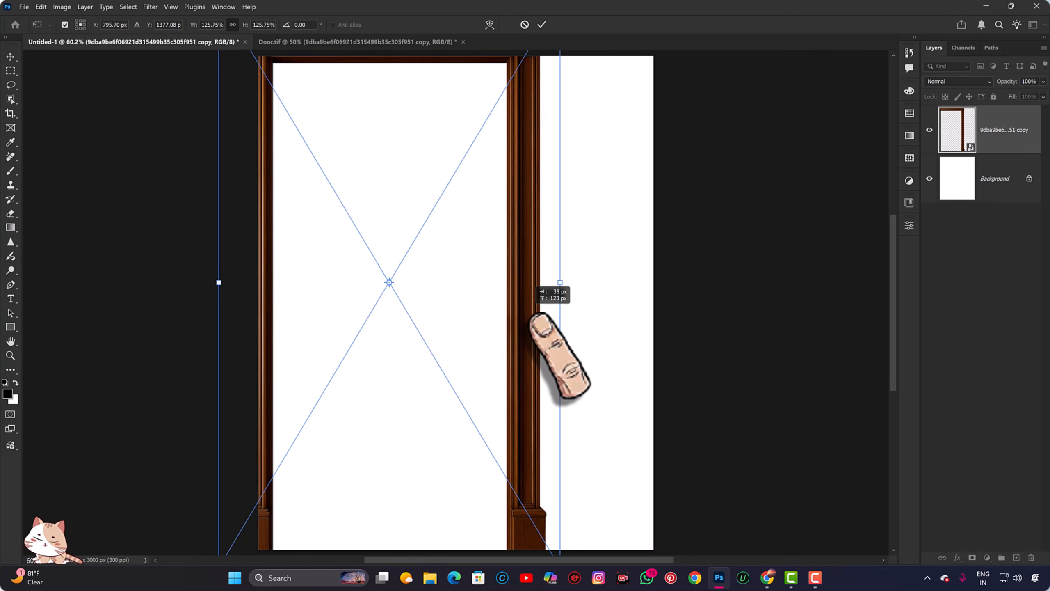
key("Return")
scroll(513, 290, "down", 1)
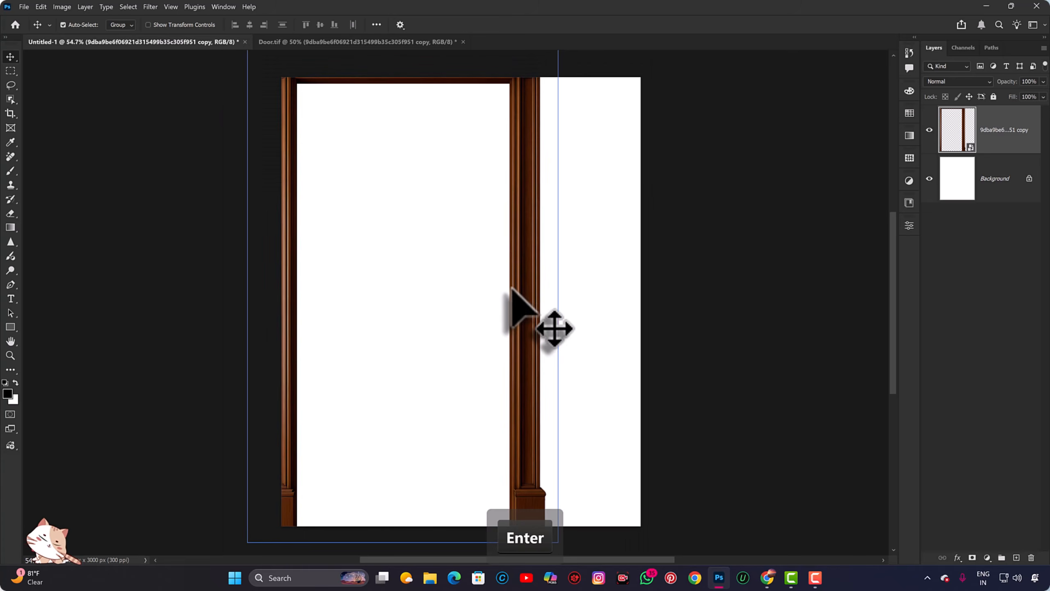
Step: Duplicate the door frame layer and shift the copy horizontally until its right post sits on the canvas's right edge
key("ctrl+j")
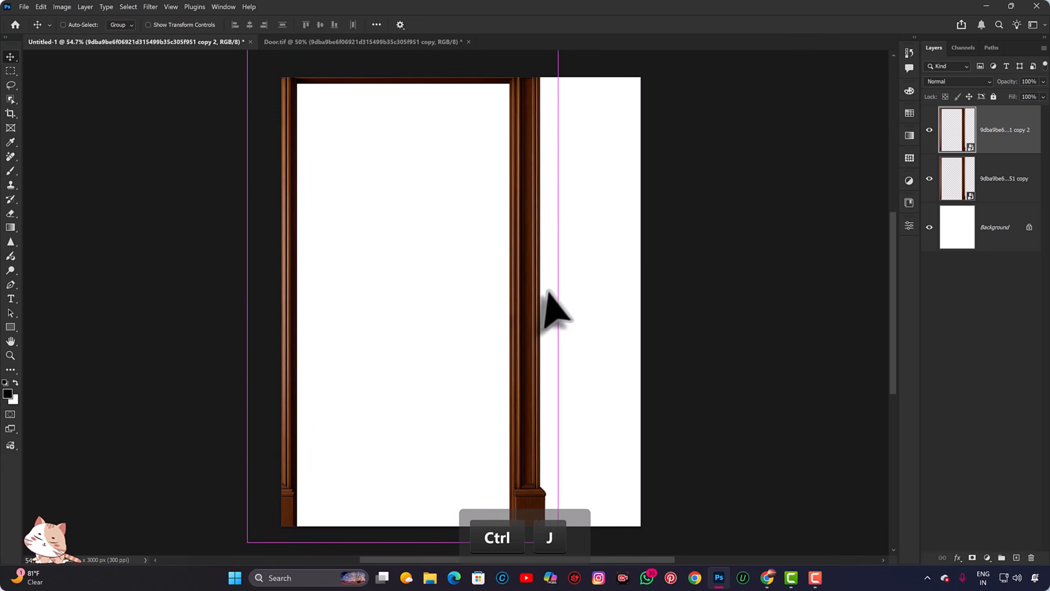
key("ctrl+t")
left_click_drag(537, 293, 662, 293)
key("Return")
Step: Hide the frame copy, add a layer mask to the original frame and paint out its right post in black
left_click(929, 130)
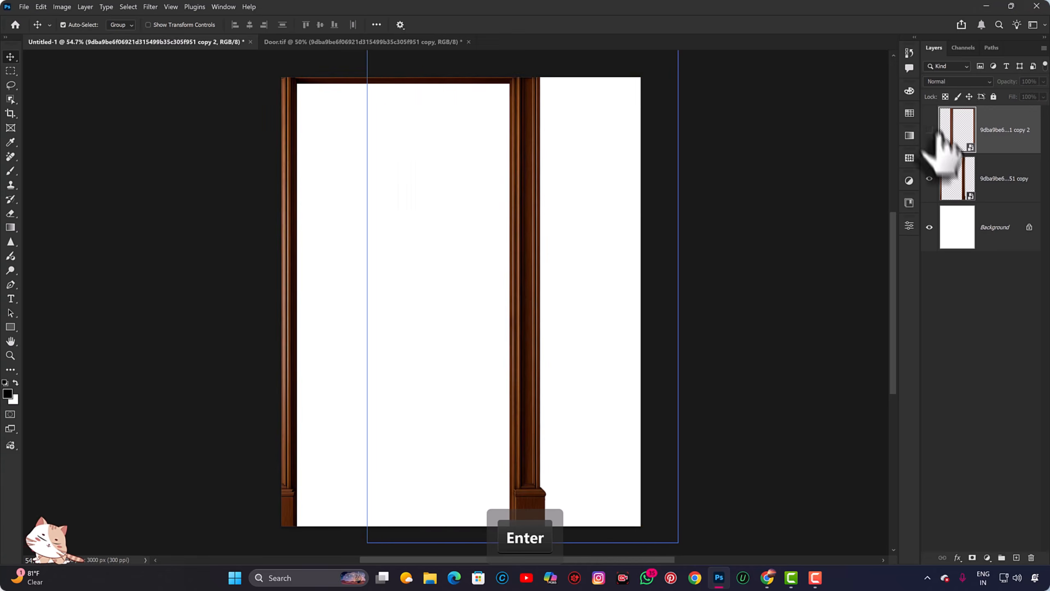
left_click(960, 178)
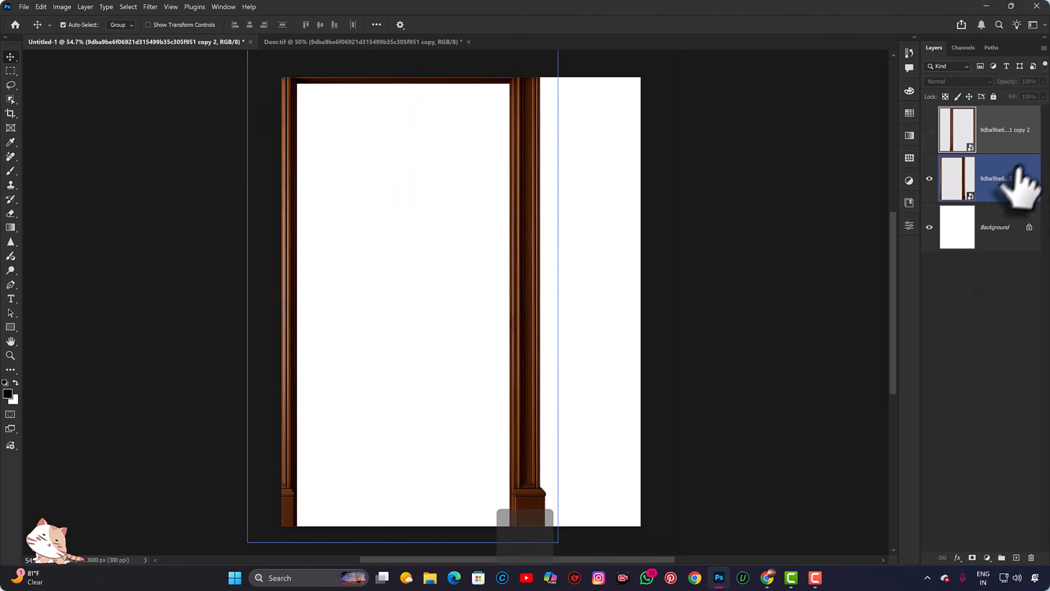
left_click(973, 557)
key("b")
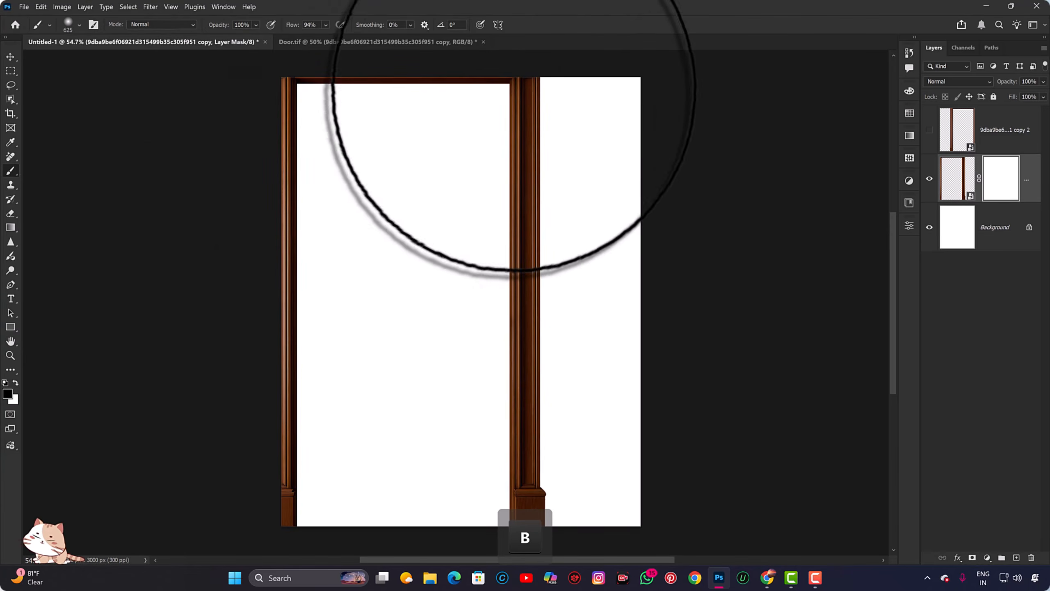
mouse_move(513, 89)
left_mouse_down()
mouse_move(529, 327)
mouse_move(527, 22)
mouse_move(521, 507)
mouse_move(527, 432)
mouse_move(554, 472)
left_mouse_up()
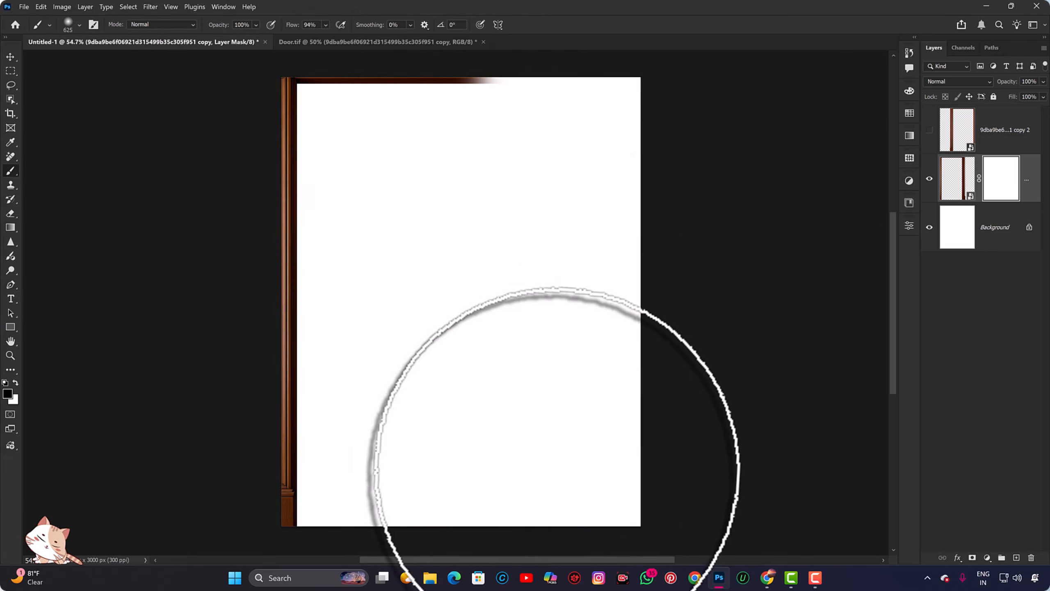
Step: Show the frame copy again, add a layer mask to it and paint out its left post in black
left_click(929, 130)
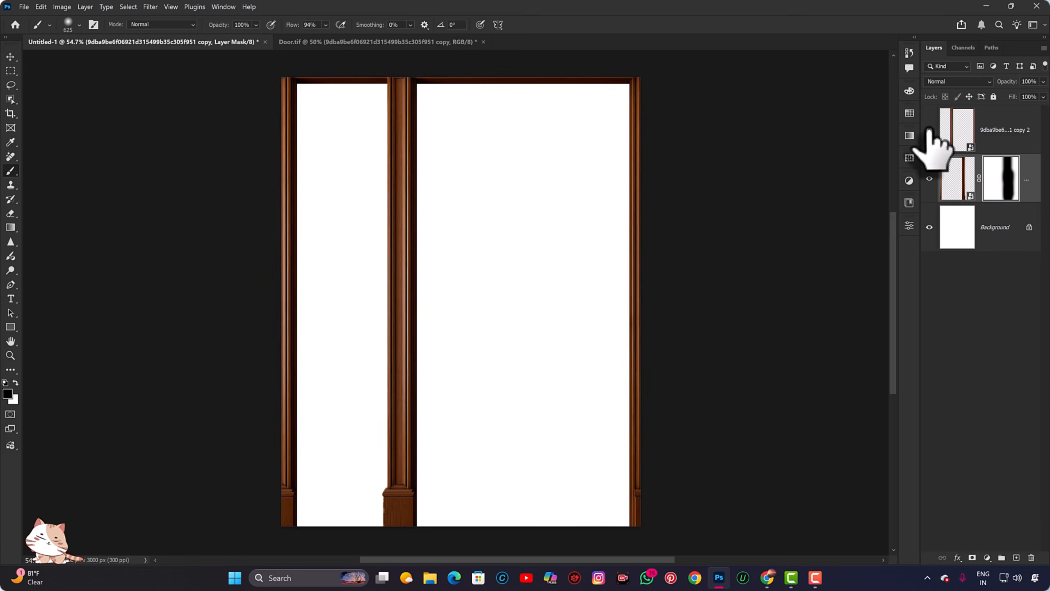
left_click(989, 141)
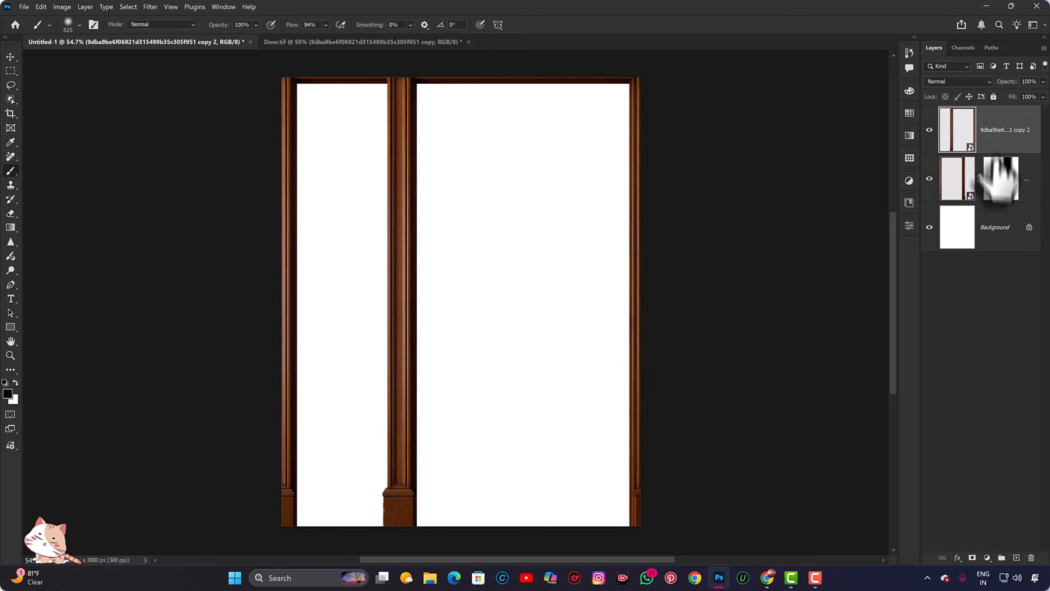
left_click(972, 557)
mouse_move(410, 504)
left_mouse_down()
mouse_move(399, 258)
mouse_move(409, 74)
mouse_move(421, 562)
mouse_move(410, 562)
left_mouse_up()
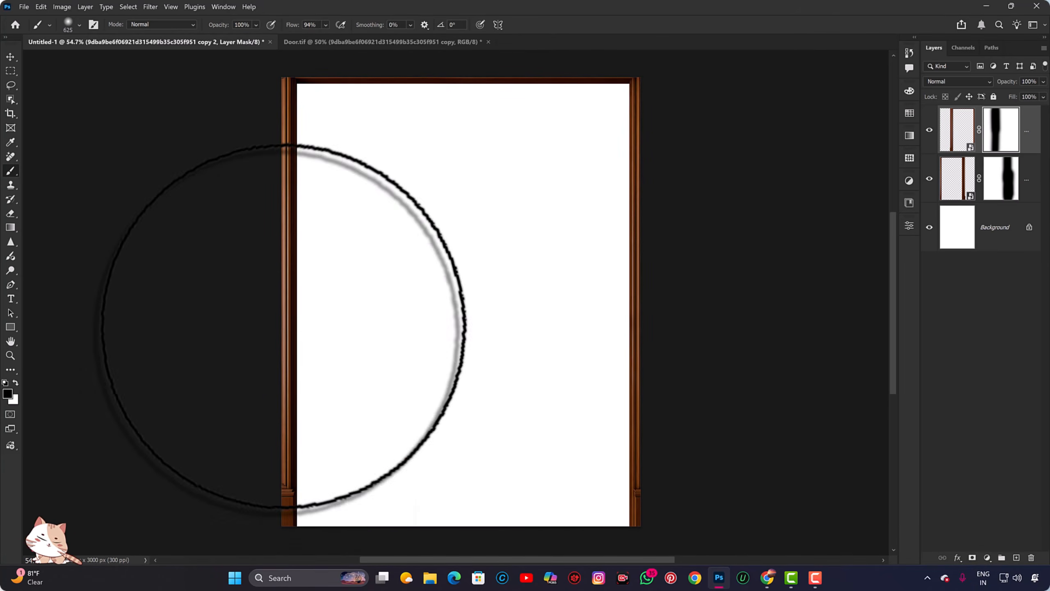
Step: Scale both frame layers together to about 98.6% and align them so the frame borders the canvas
left_click(963, 186, "shift")
key("ctrl+t")
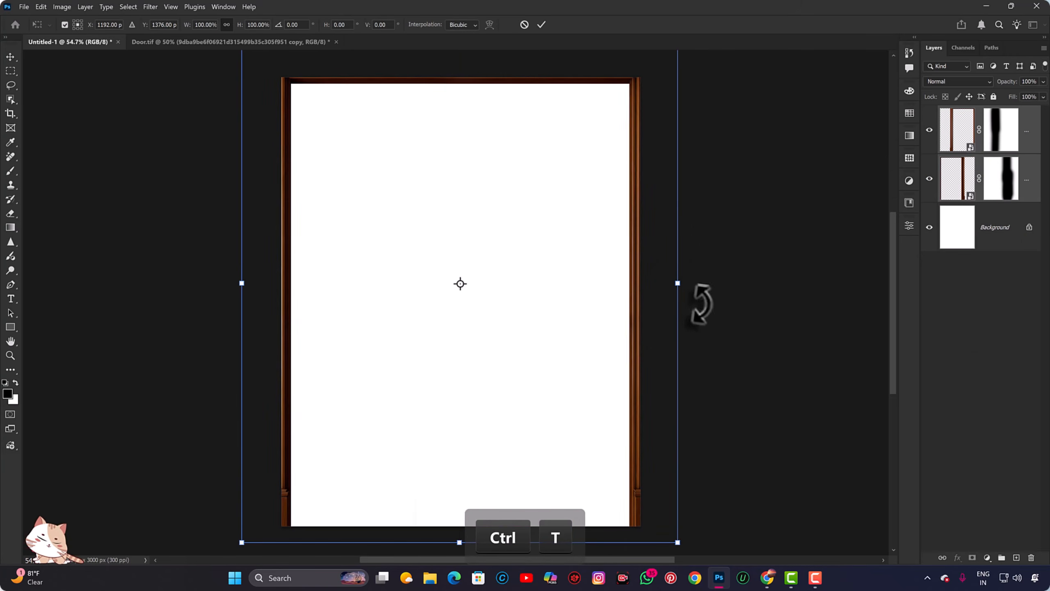
left_click_drag(681, 285, 674, 284)
left_click_drag(609, 305, 613, 306)
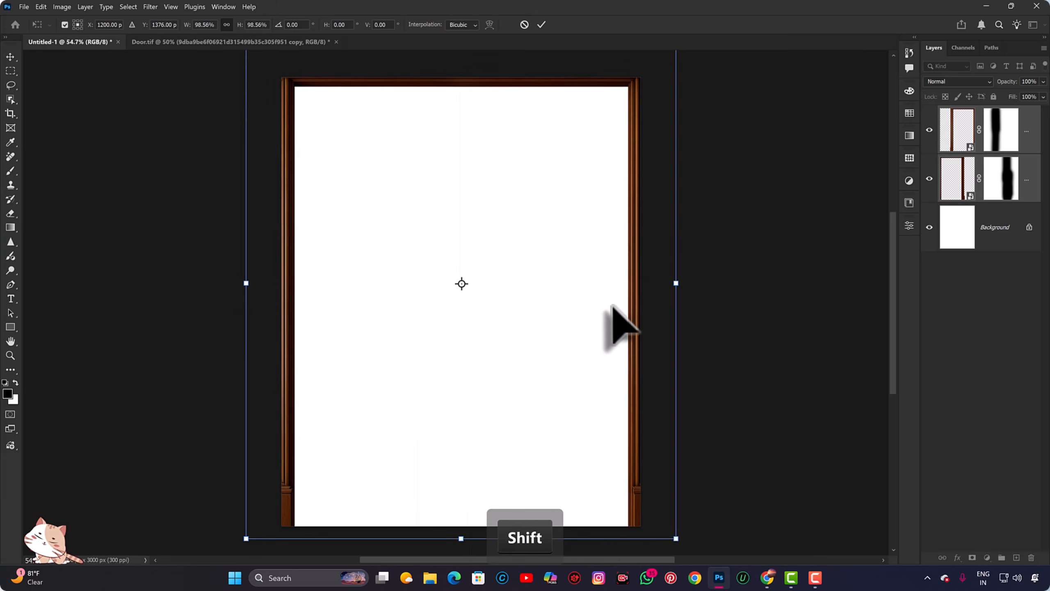
key("Return")
key("ctrl+0")
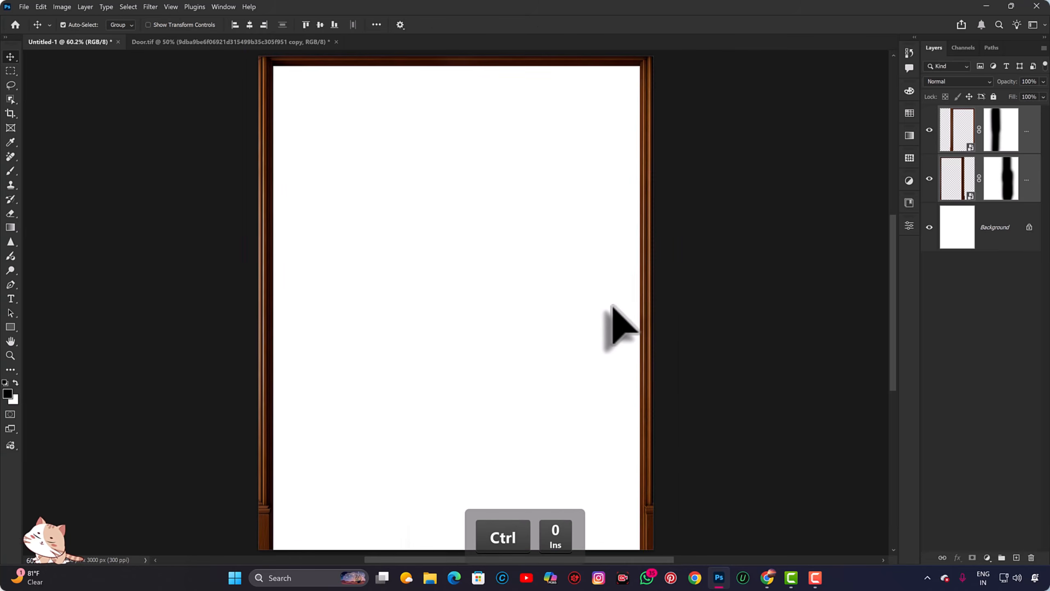
Step: Switch to the Door.tif document
left_click(211, 42)
left_click(929, 130)
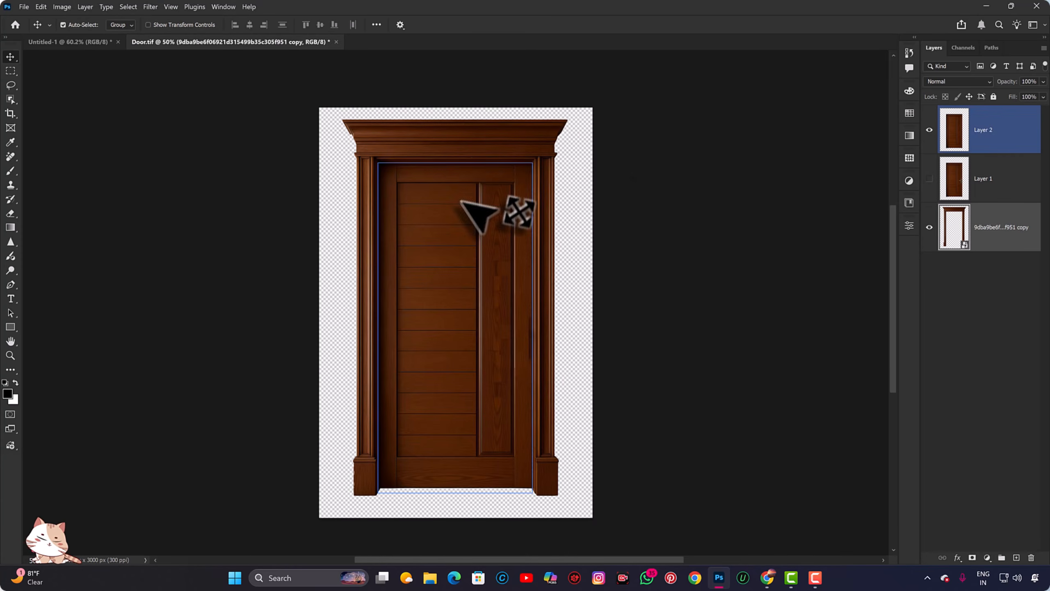
left_click_drag(492, 210, 520, 241)
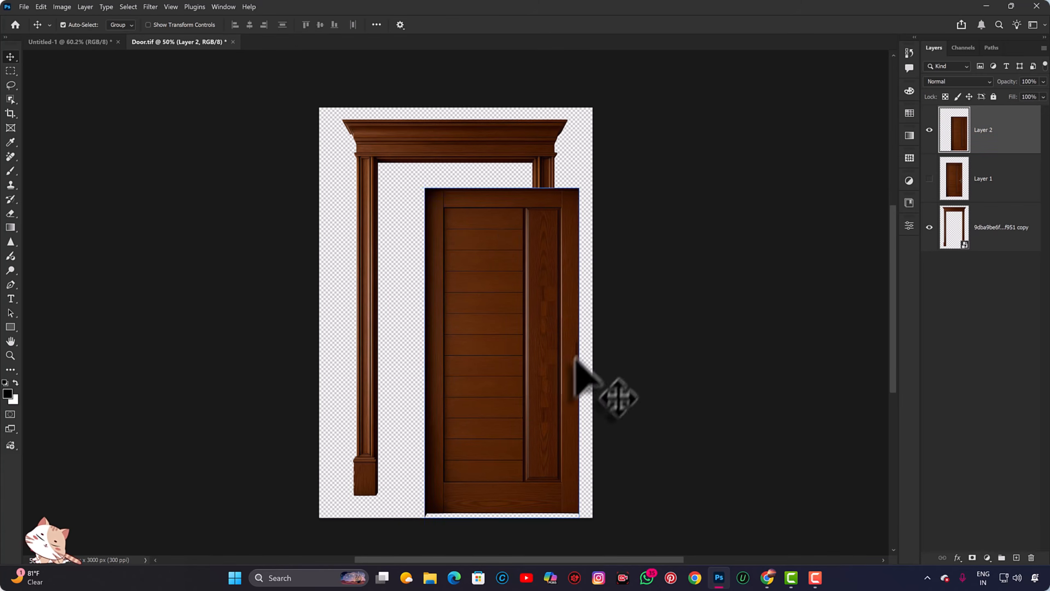
left_click(928, 130)
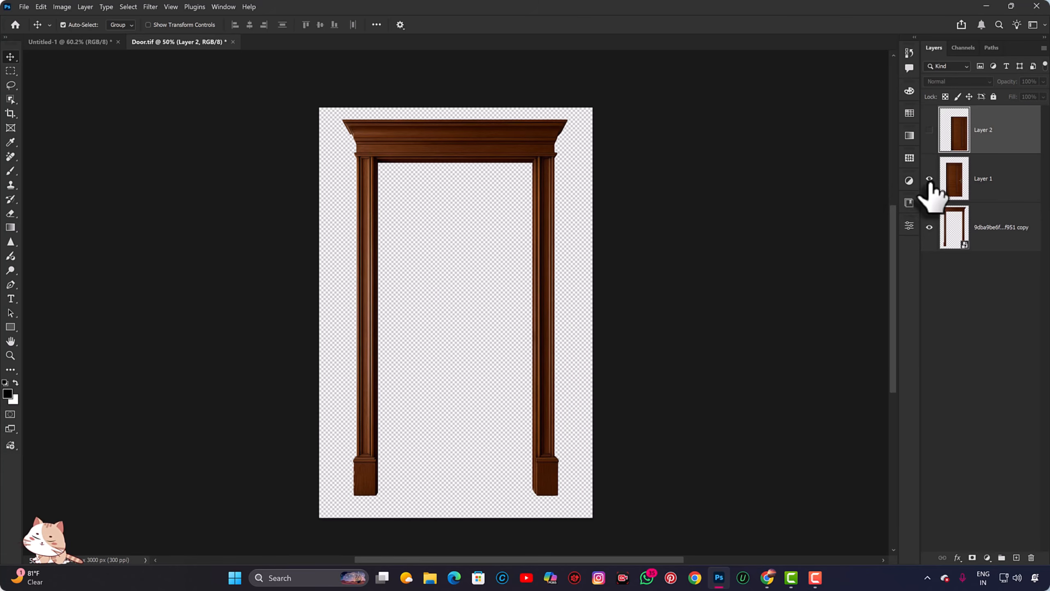
Step: Show Layer 1, the door with the handle, copy it into Untitled-1 and place its layer below both frame layers
left_click(930, 180)
left_click_drag(481, 238, 463, 344)
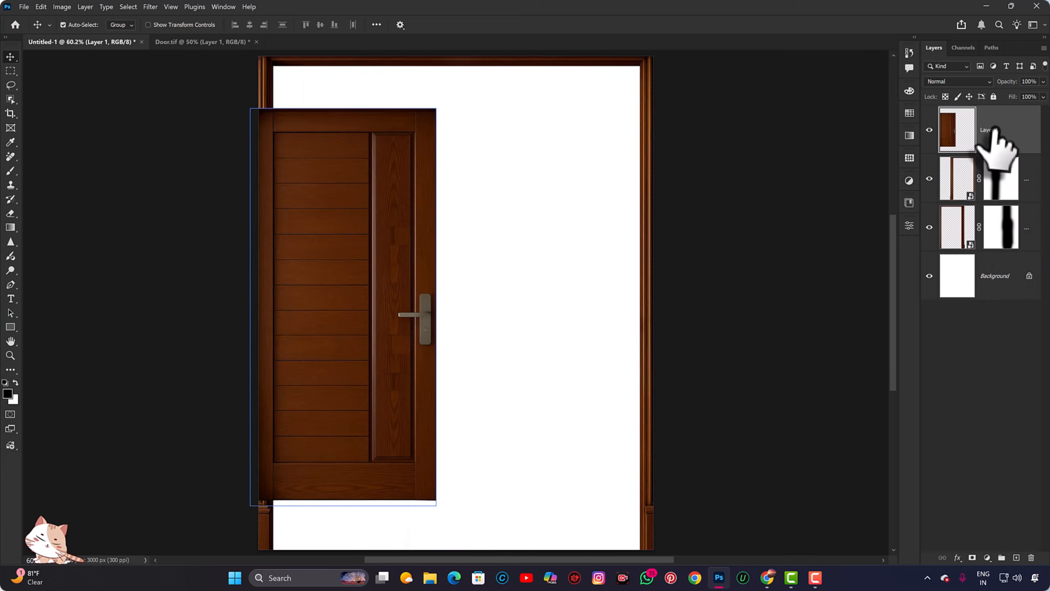
left_click_drag(994, 131, 997, 252)
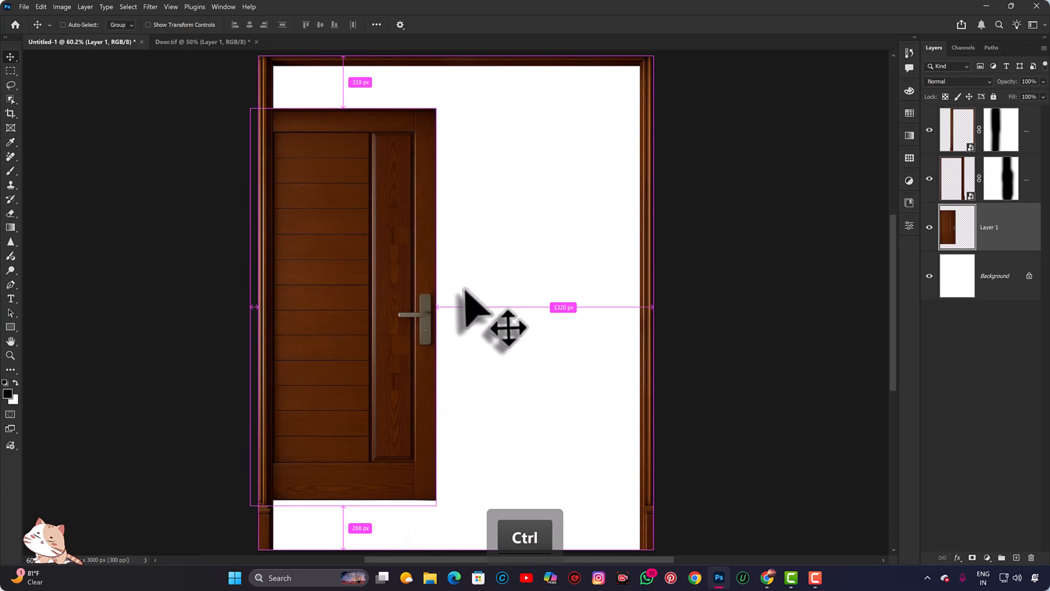
Step: Enlarge the door to nearly the height of the opening and position it behind the frame's left post
key("ctrl+t")
left_click_drag(437, 307, 384, 383)
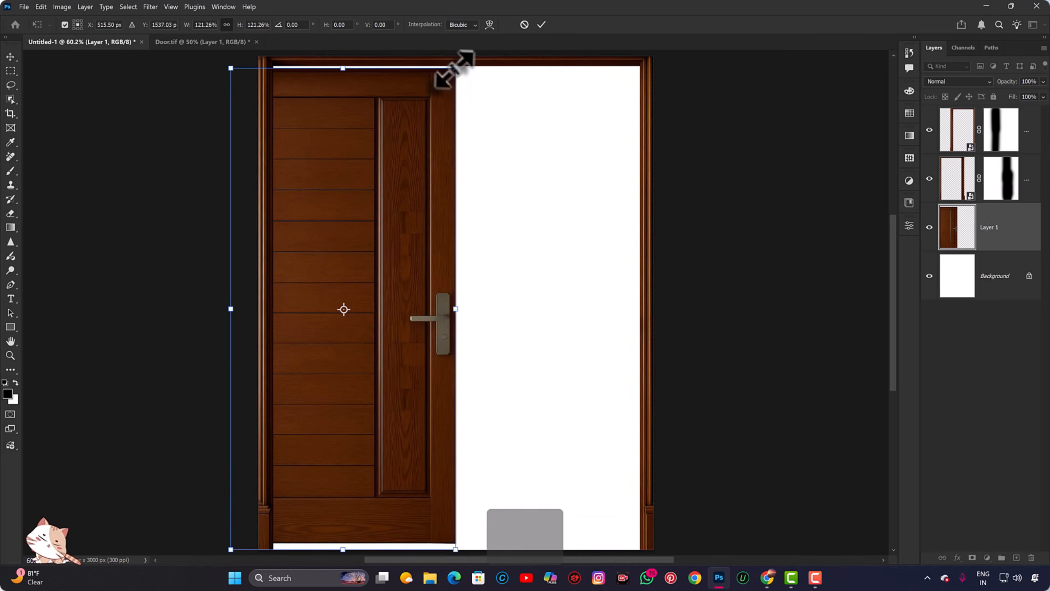
left_click_drag(455, 68, 453, 72)
key("Return")
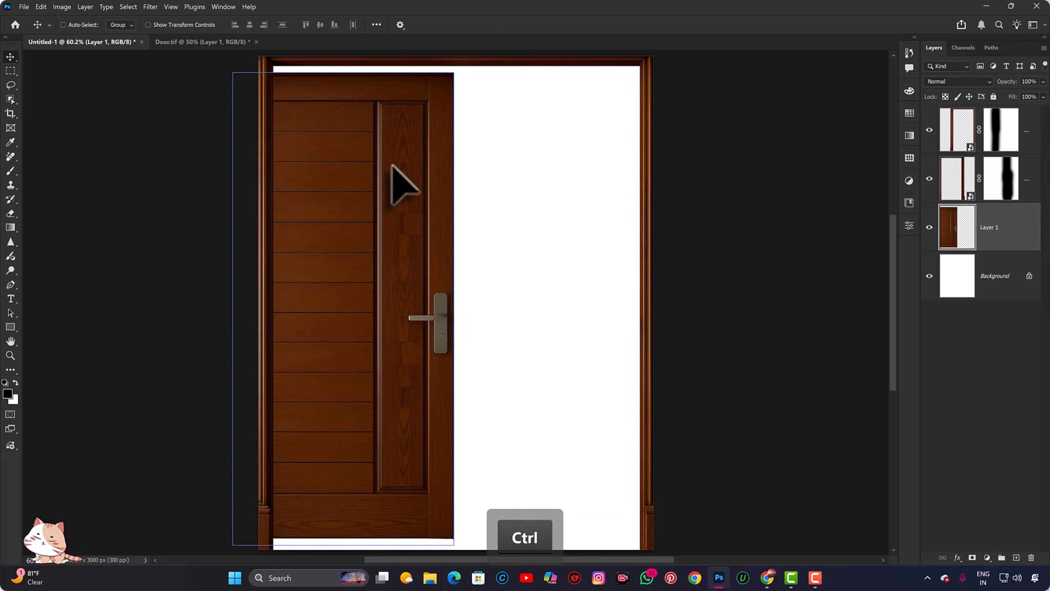
Step: Distort the door in perspective with its left side taller and narrow it to about 49% width so it looks swung open
key("ctrl+t")
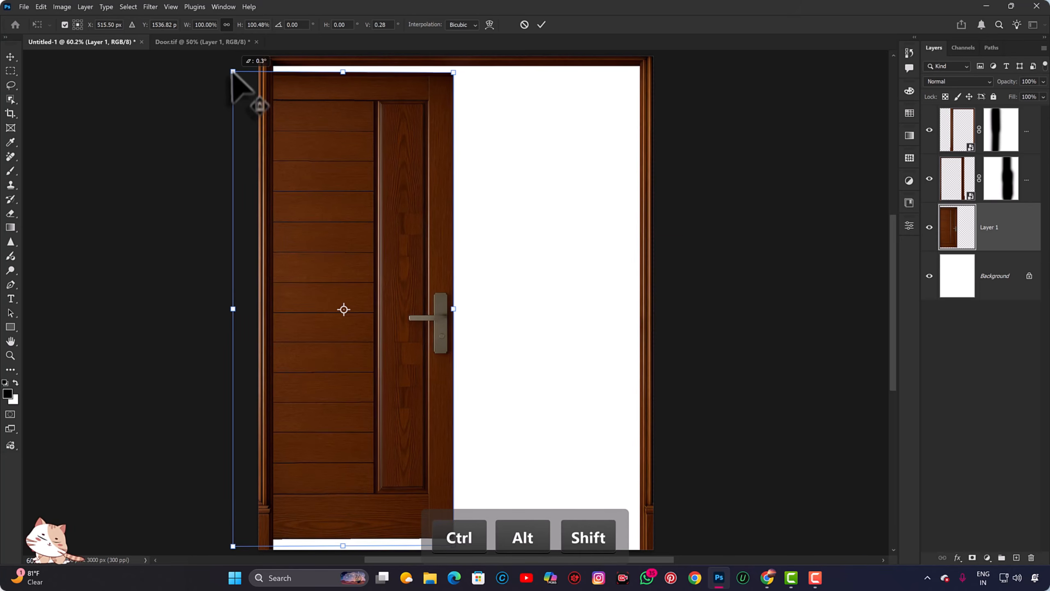
left_click_drag(233, 71, 233, 57)
scroll(254, 87, "down", 3)
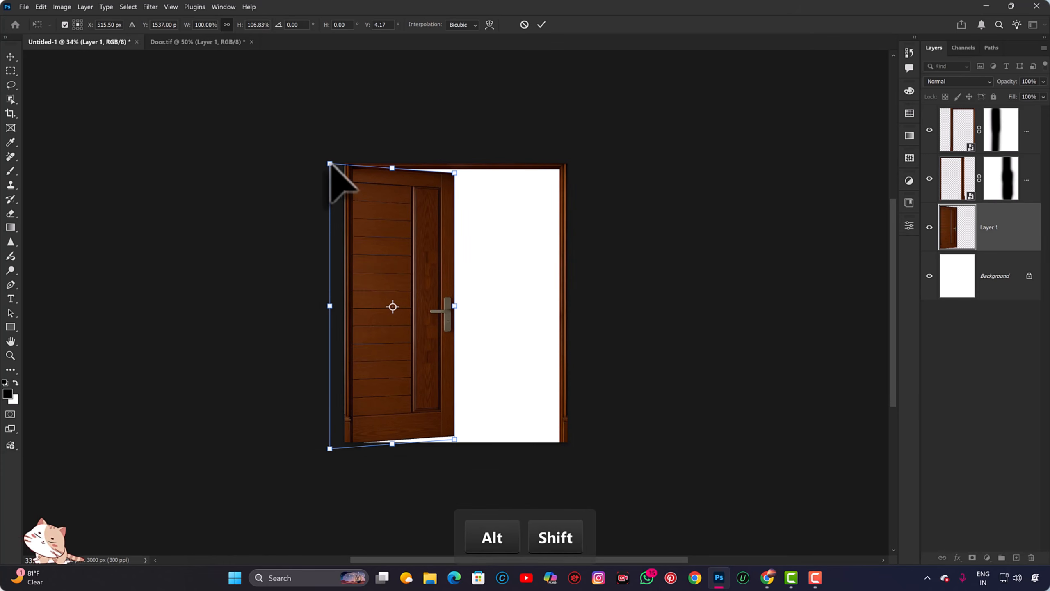
left_click_drag(330, 164, 329, 152)
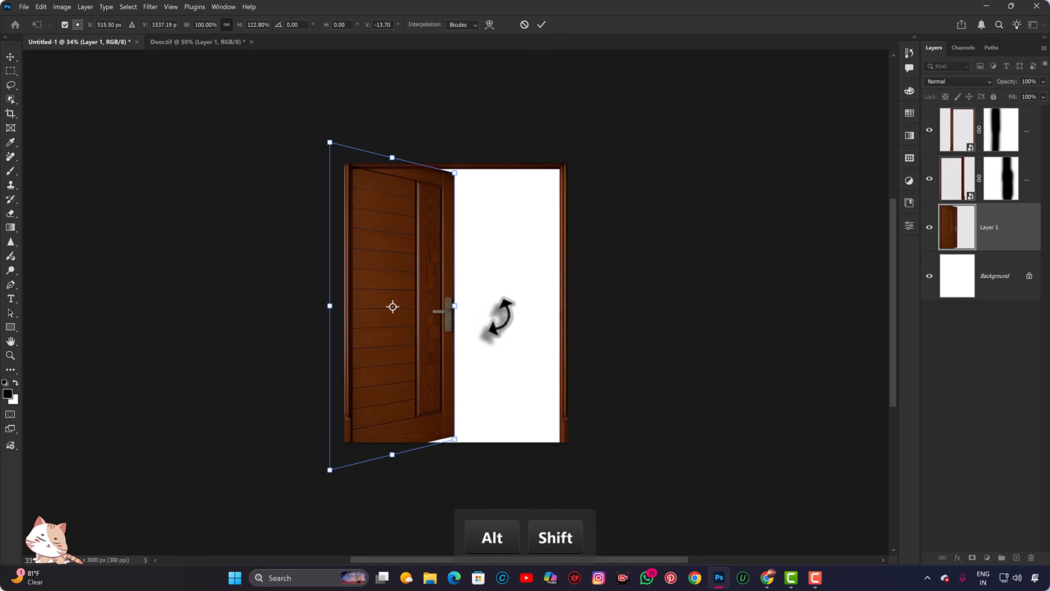
left_click_drag(459, 305, 392, 308)
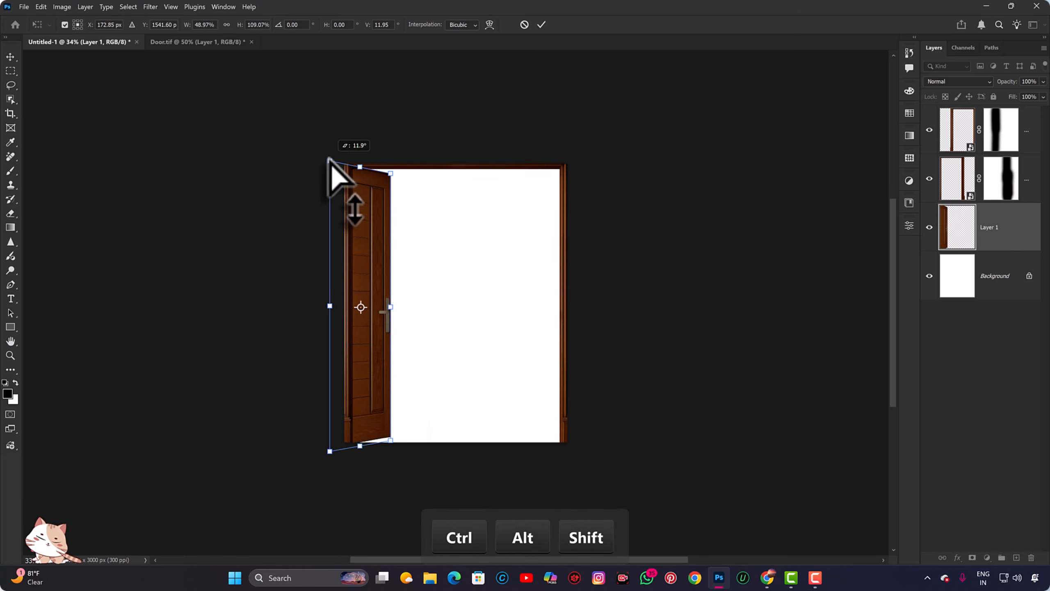
key("Return")
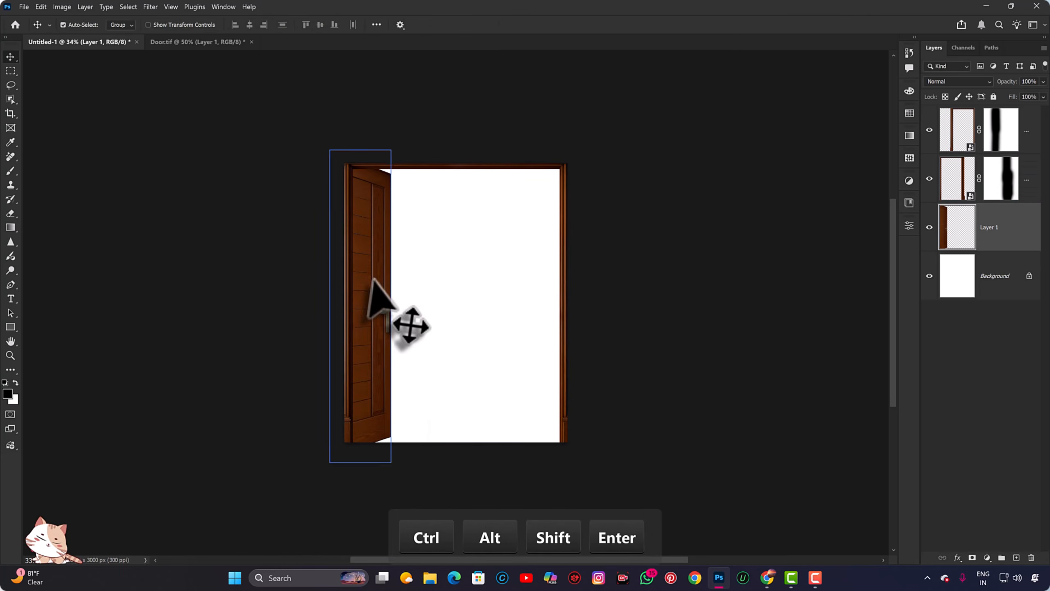
Step: Convert the distorted door layer, Layer 1, to a smart object
scroll(375, 300, "up", 2)
right_click(1002, 227)
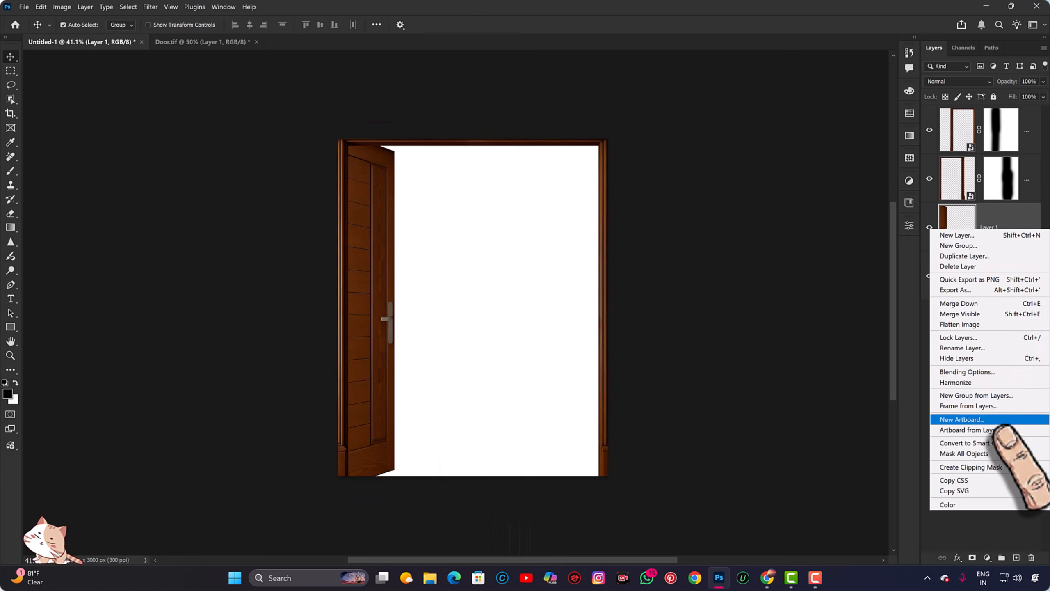
left_click(992, 442)
Step: Refine the perspective of the left door, Layer 1, and narrow it slightly so it fits inside the frame
key("ctrl+t")
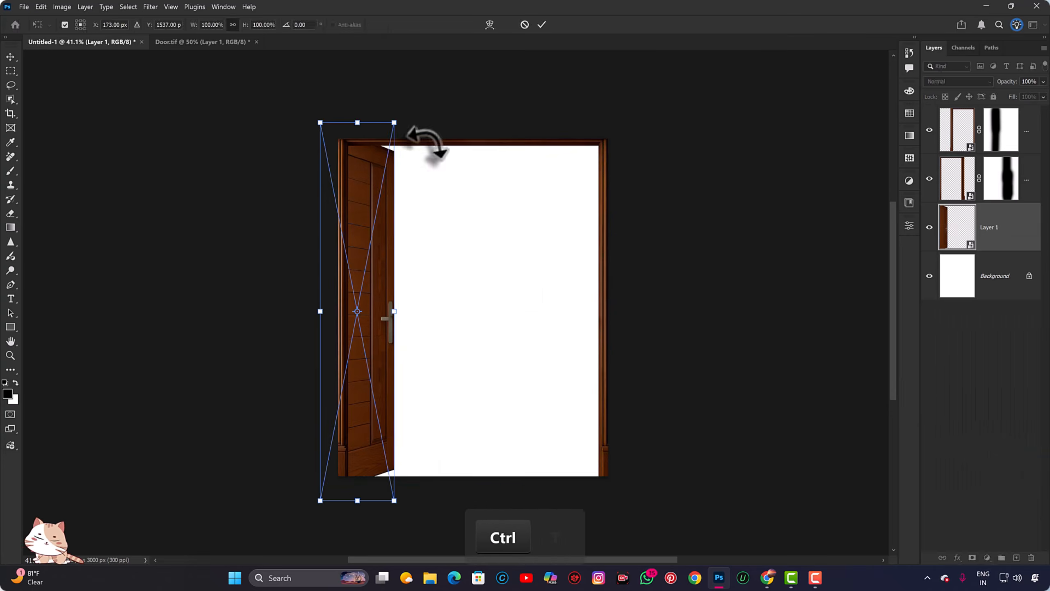
scroll(387, 110, "up", 2)
left_click_drag(387, 111, 385, 117)
left_click_drag(389, 312, 381, 314)
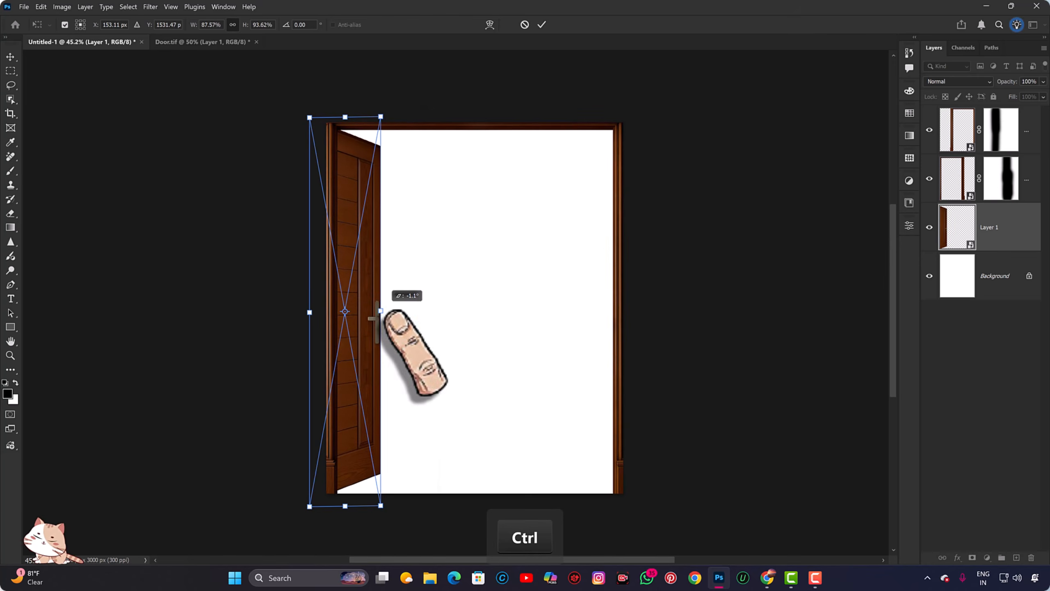
key("Return")
key("ctrl+0")
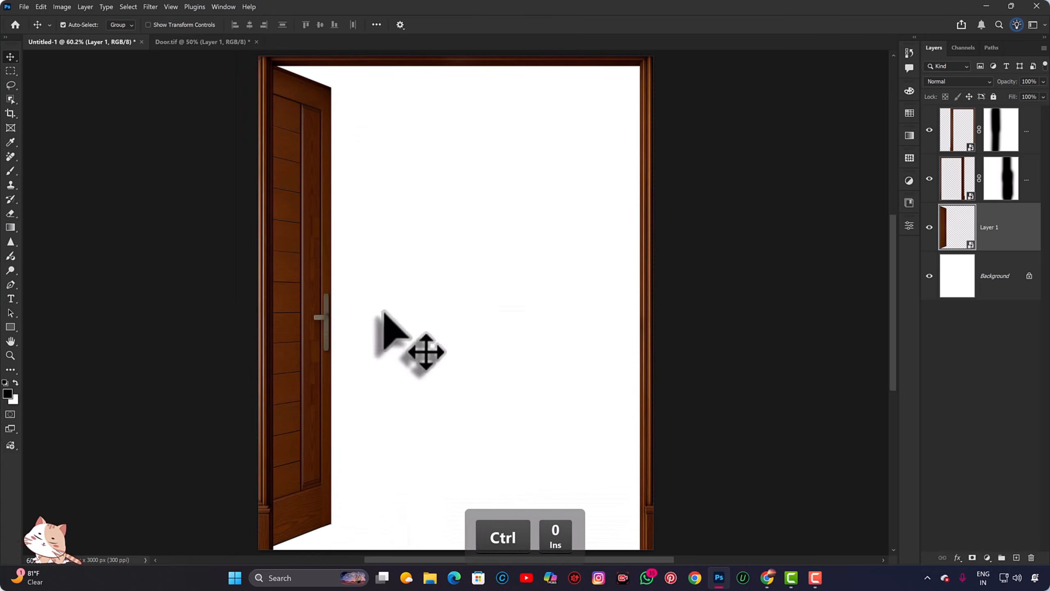
Step: Show Layer 2, the door without the handle, in Door.tif and copy it into Untitled-1
left_click(240, 42)
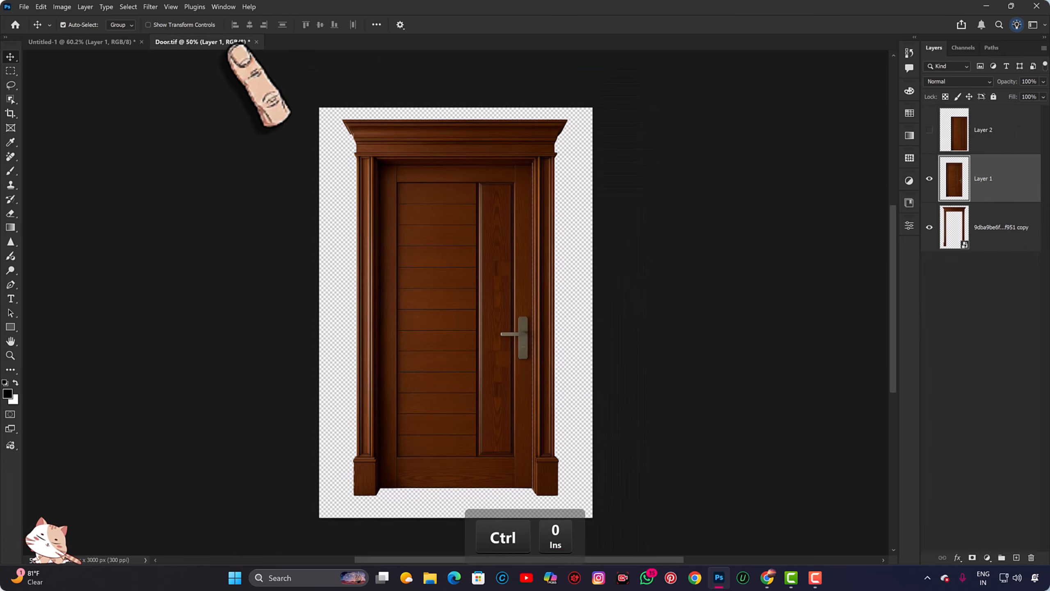
left_click(929, 129)
left_click_drag(518, 263, 412, 293)
Step: Flip the Layer 2 door horizontally and convert it to a smart object
key("ctrl+t")
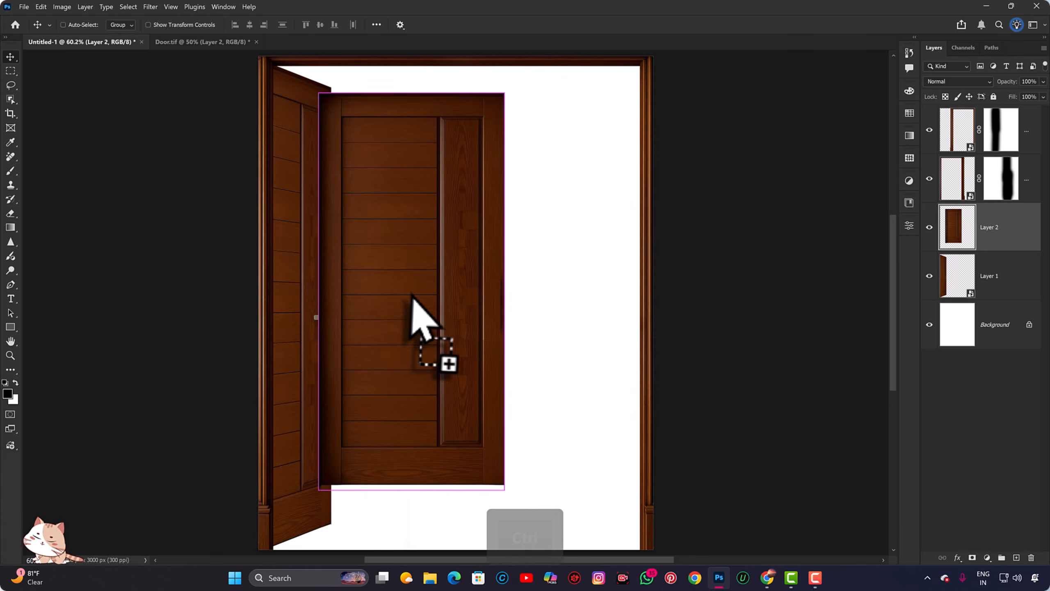
right_click(412, 292)
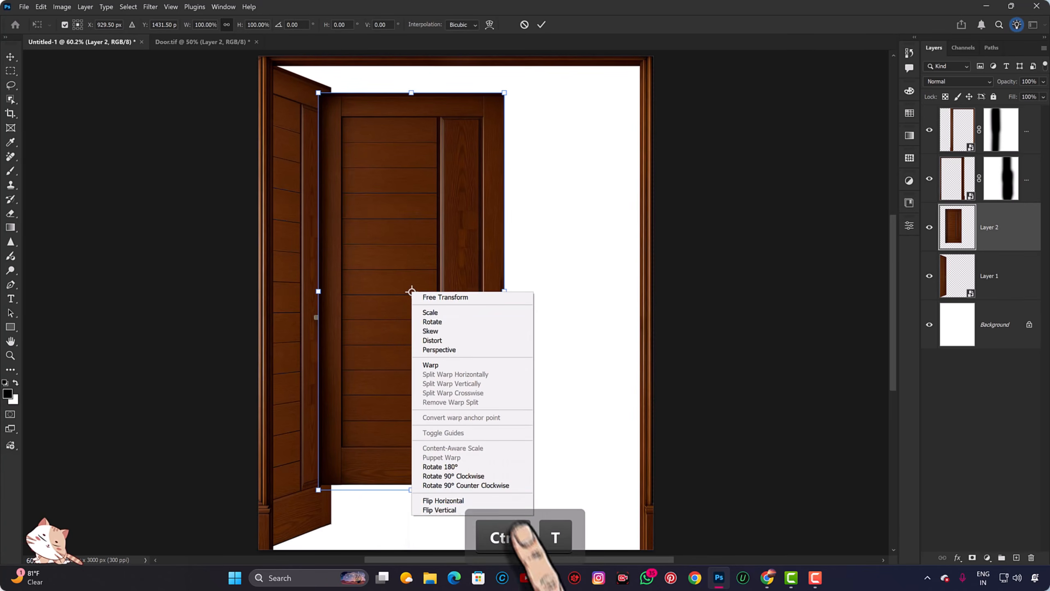
left_click(500, 500)
key("Return")
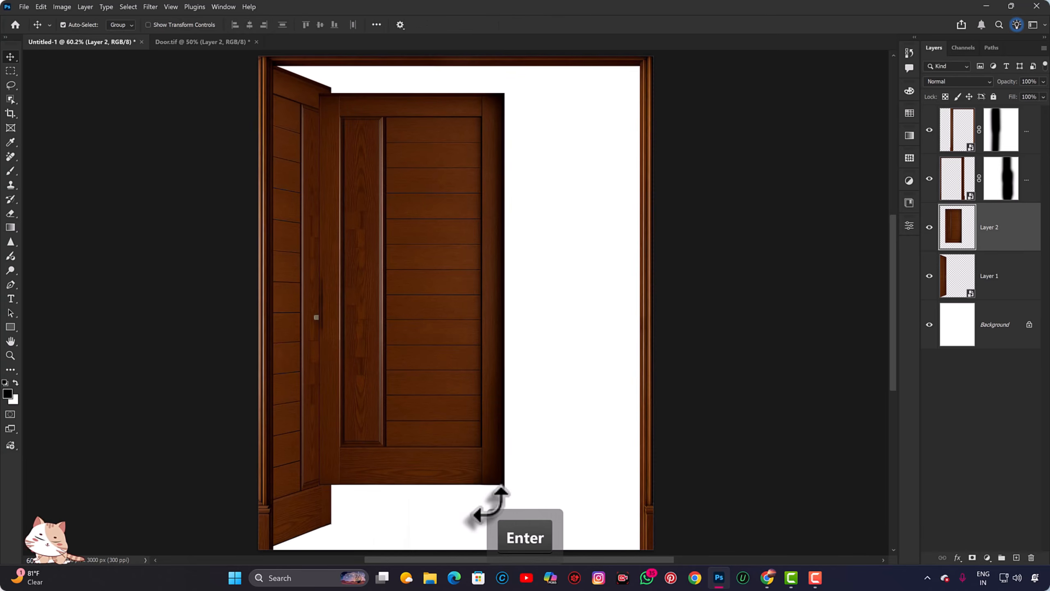
key("v")
Step: Enlarge the Layer 2 door to about 121%, nearly the height of the opening, and position it behind the frame's right post
key("ctrl+t")
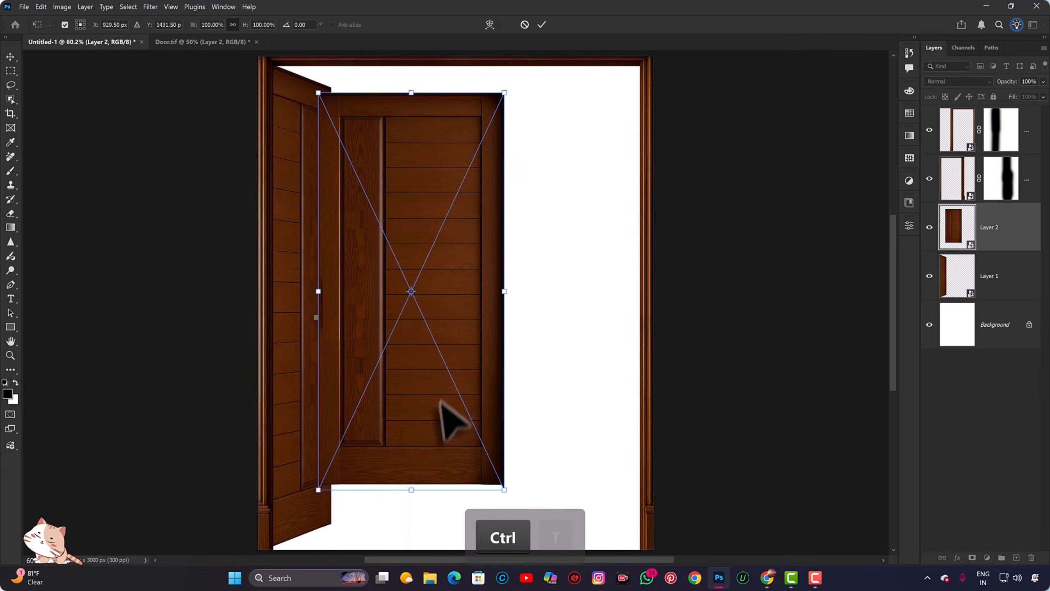
left_click_drag(445, 422, 564, 414)
left_click_drag(564, 376, 572, 383)
left_click_drag(624, 291, 613, 291)
left_click_drag(541, 328, 598, 280)
left_click_drag(593, 412, 585, 544)
key("Return")
scroll(584, 548, "down", 1)
Step: Distort the right door in perspective with its right side taller and narrow it to about 48% width so it looks swung open
key("ctrl+t")
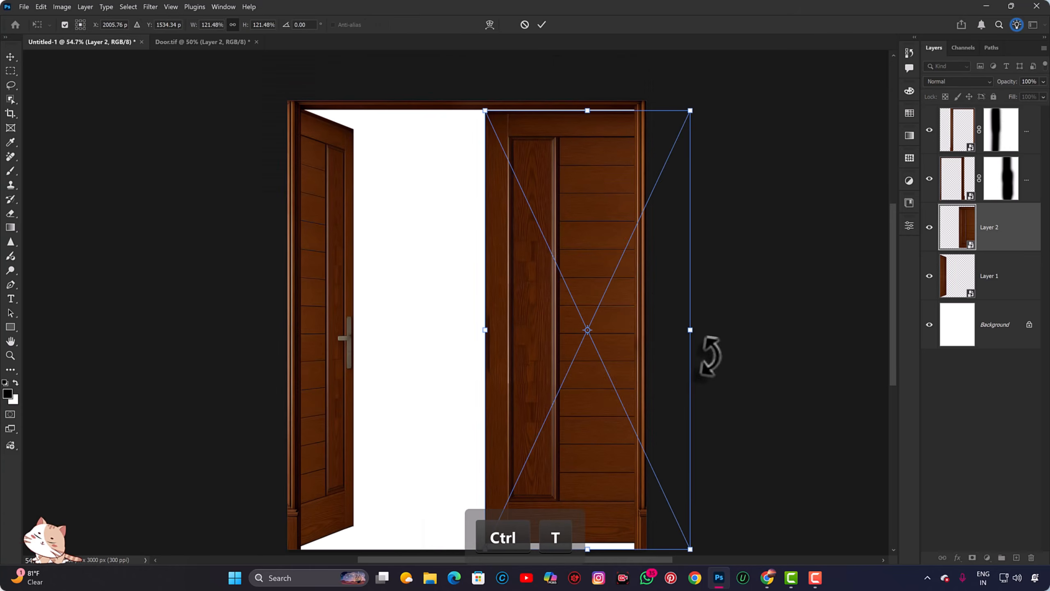
scroll(698, 352, "down", 3)
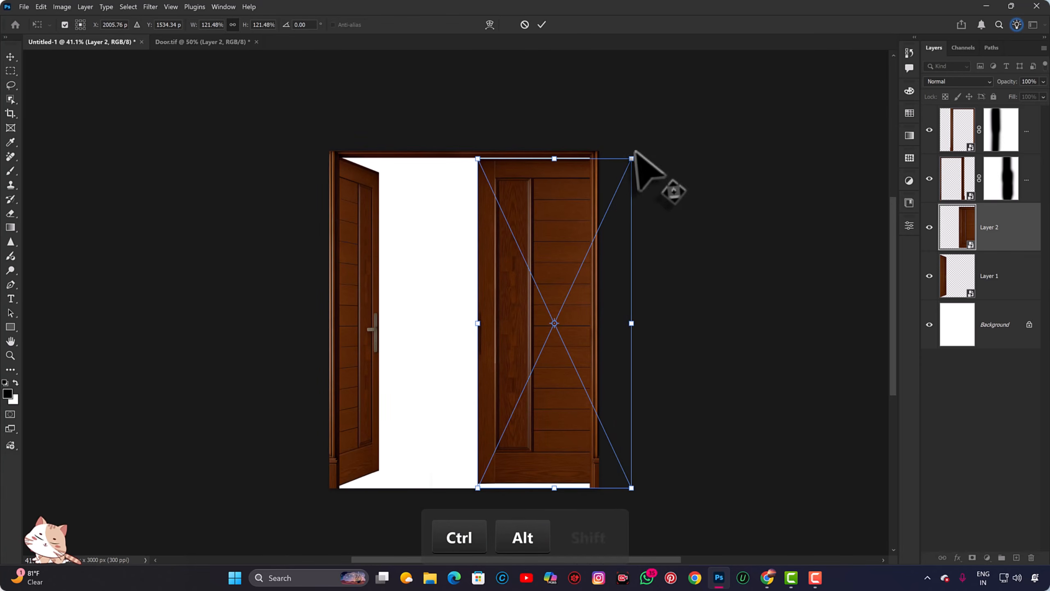
mouse_move(631, 159)
left_mouse_down()
mouse_move(631, 100)
mouse_move(615, 147)
left_mouse_up()
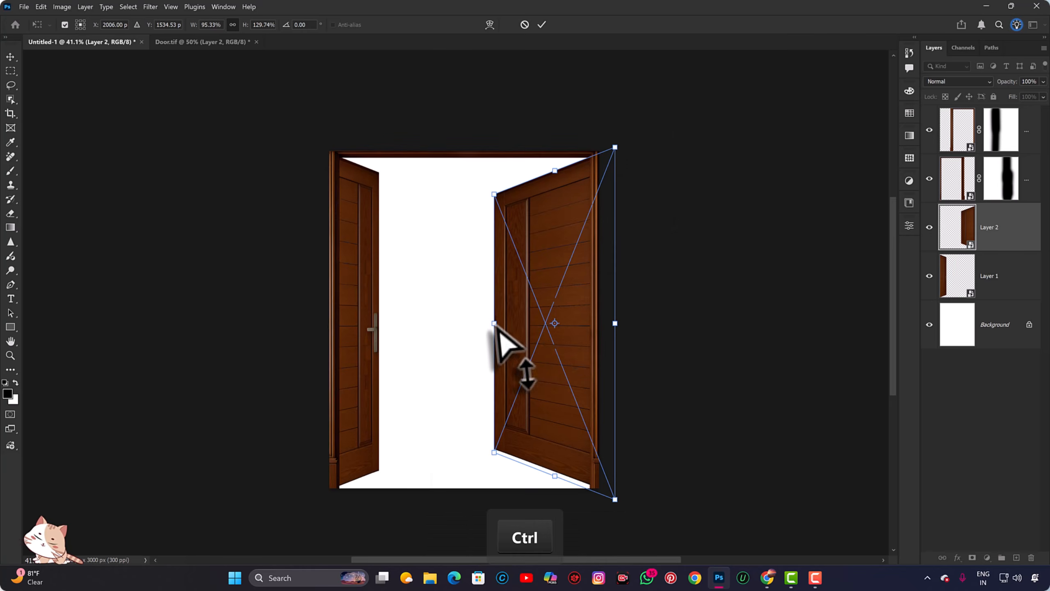
left_click_drag(496, 329, 556, 328)
key("Return")
key("ctrl+0")
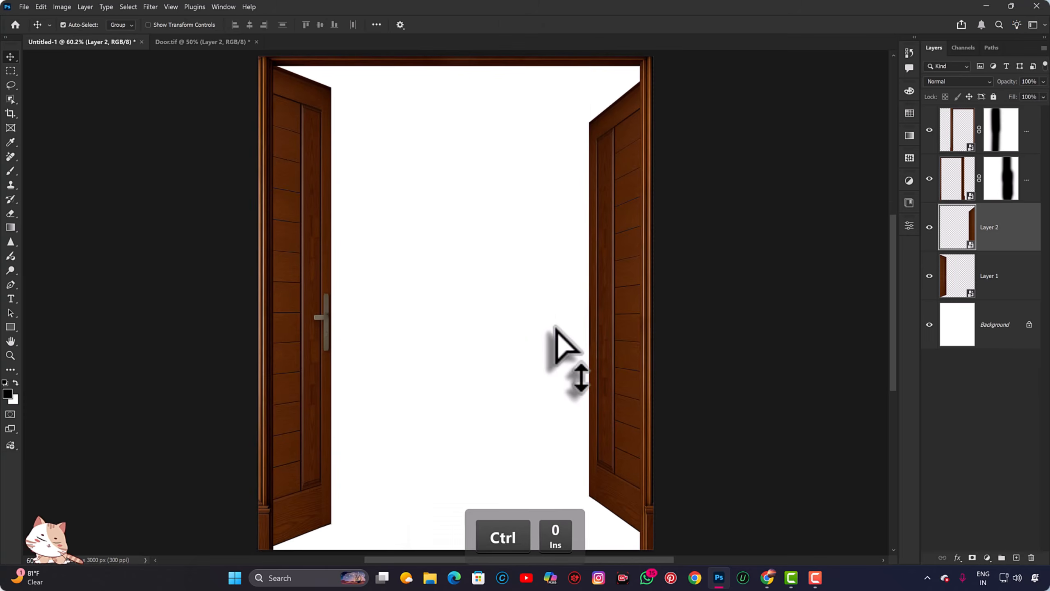
Step: Place a horizontal guide at the lower inner corner of the left door
left_click_drag(474, 271, 417, 164)
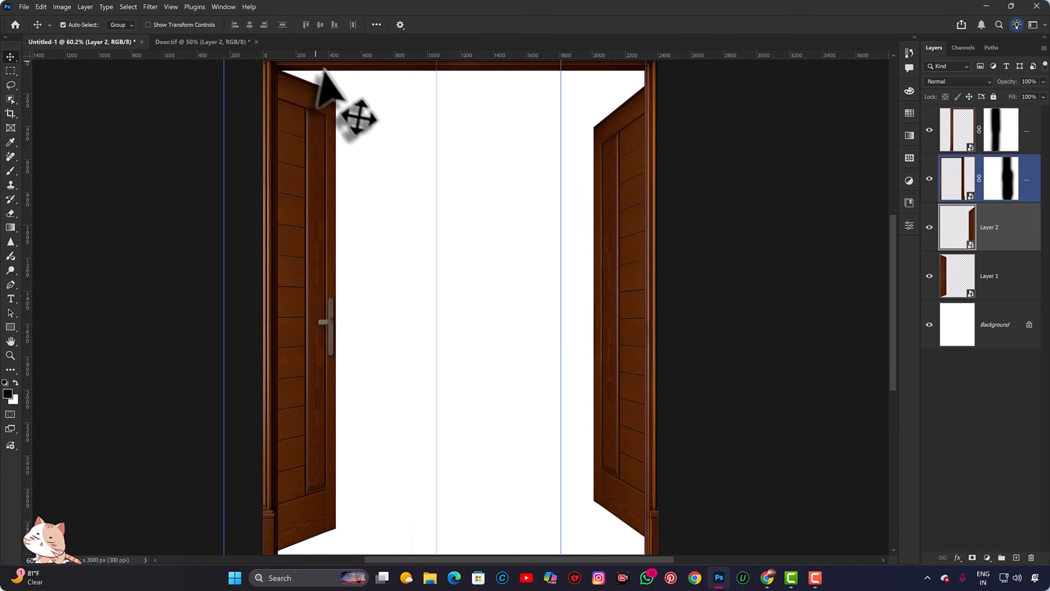
scroll(452, 168, "down", 5)
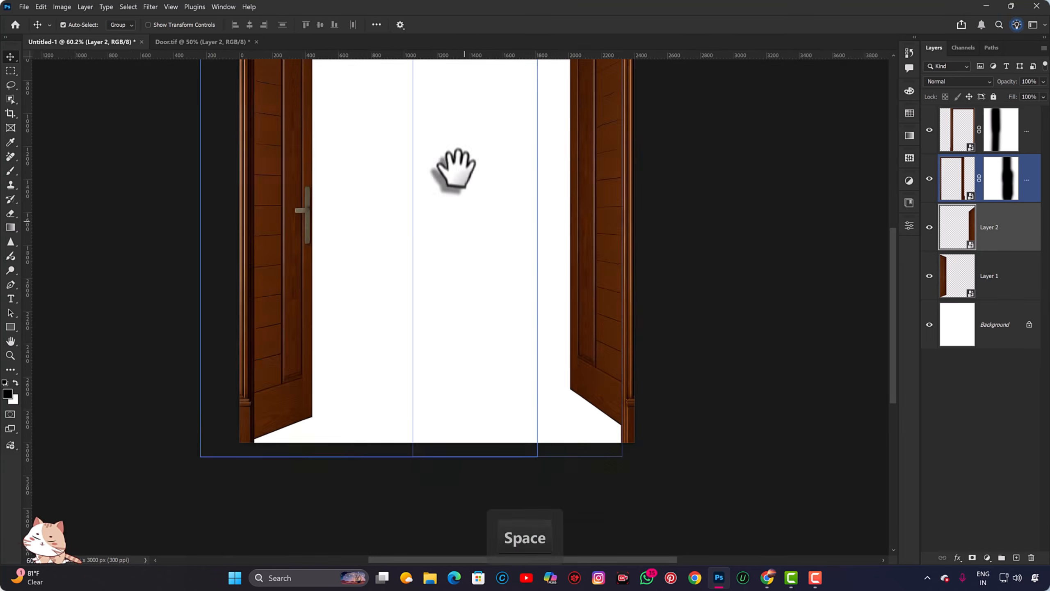
scroll(383, 62, "up", 2)
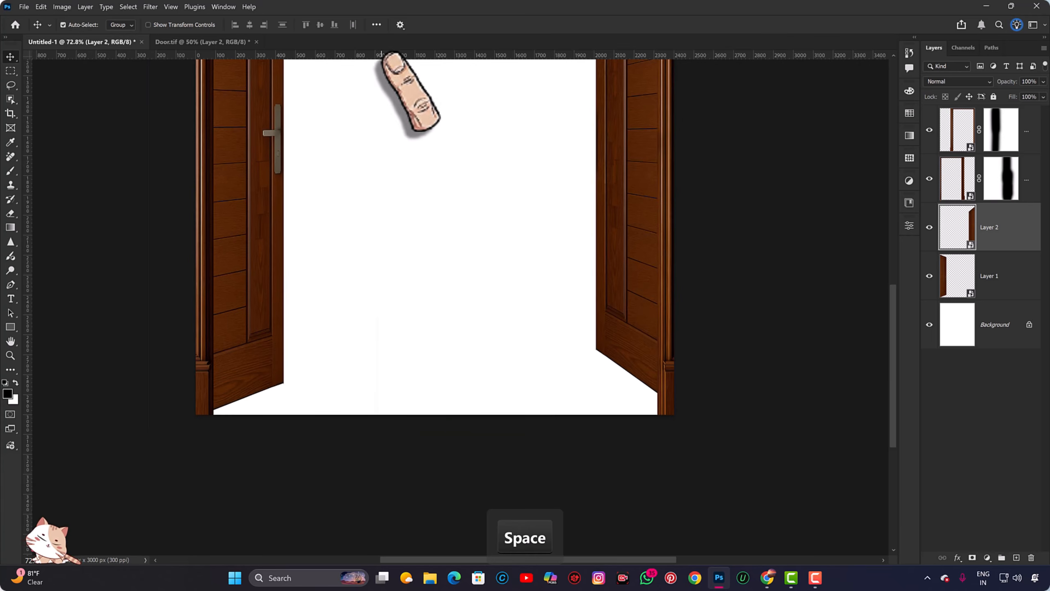
left_click_drag(395, 55, 443, 385)
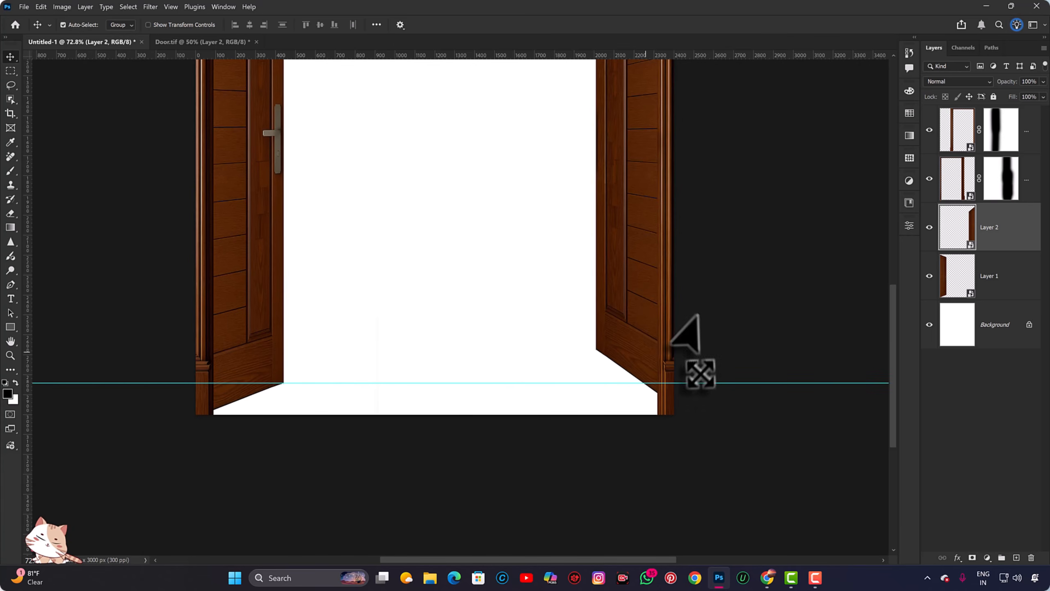
Step: Distort the right door, Layer 2, so its lower inner corner meets the horizontal guide and matches the left door
key("ctrl+t")
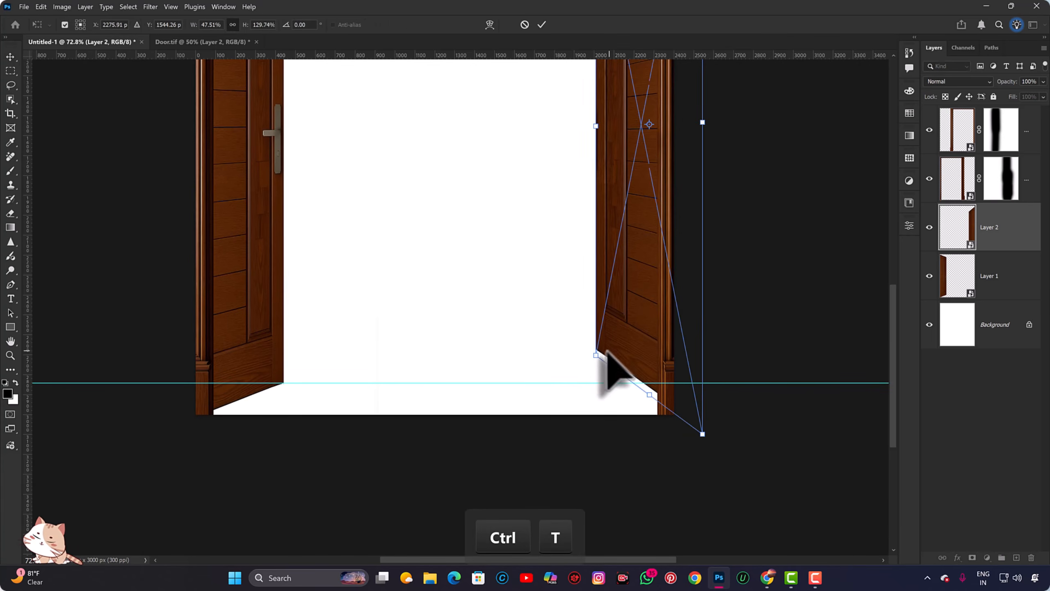
left_click_drag(595, 354, 594, 389)
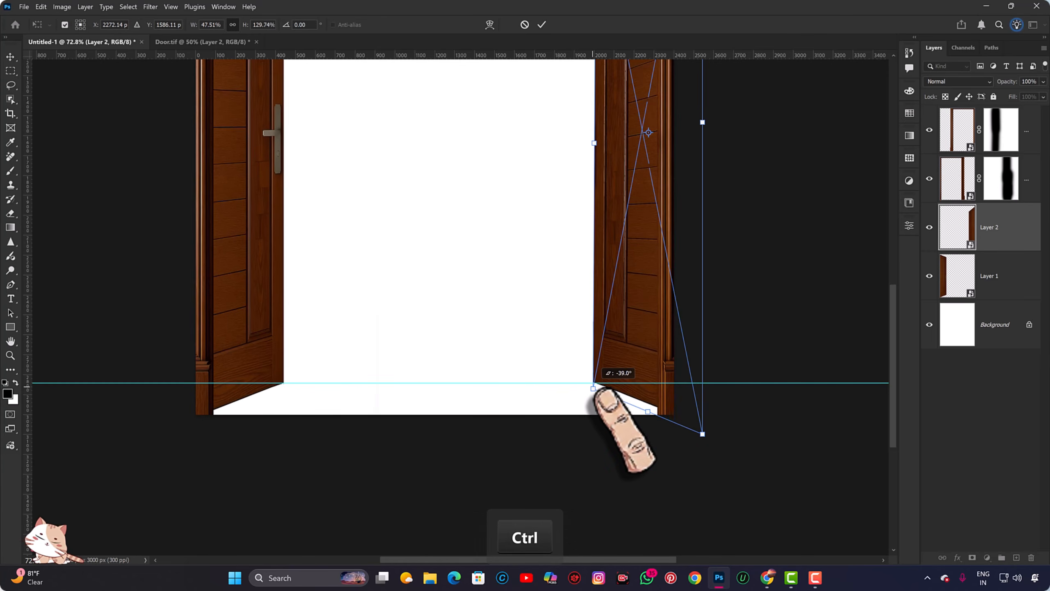
scroll(594, 392, "down", 2)
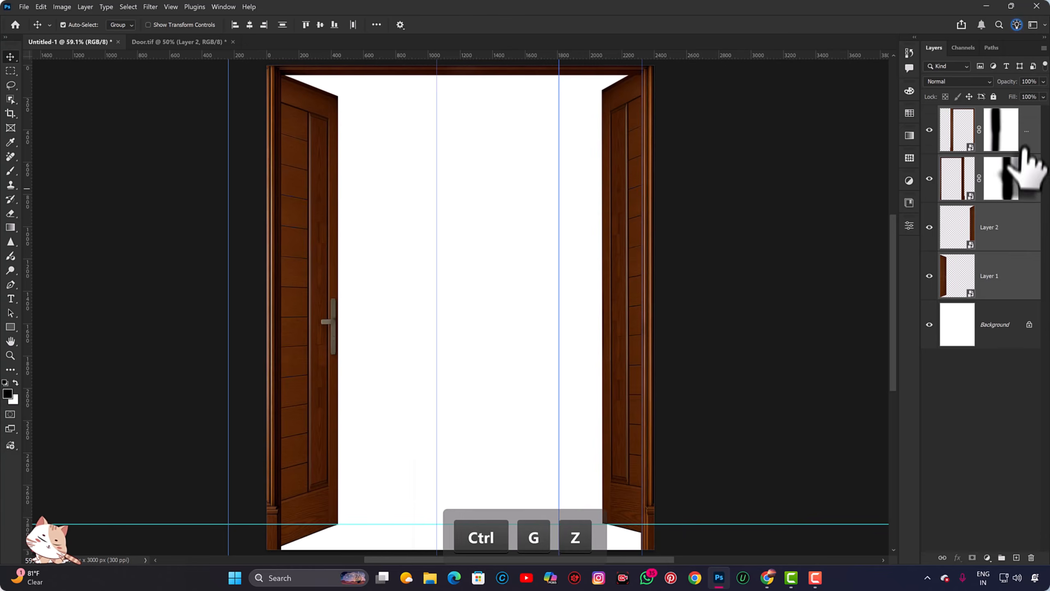
Step: Group both frame layers with the door layers, Layer 1 and Layer 2
left_click(1032, 137)
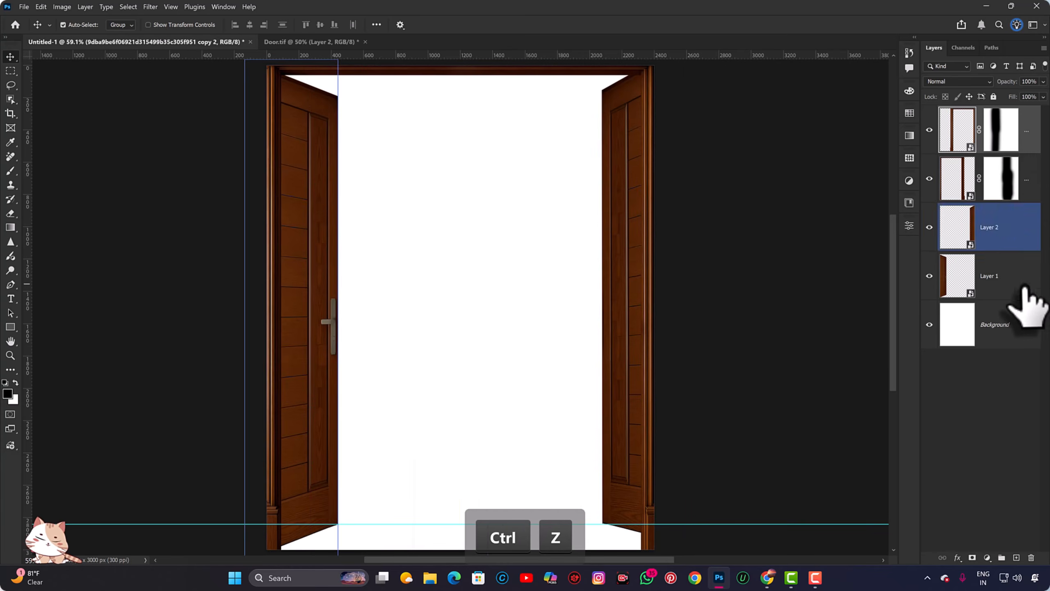
left_click(1022, 287, "shift")
key("ctrl+g")
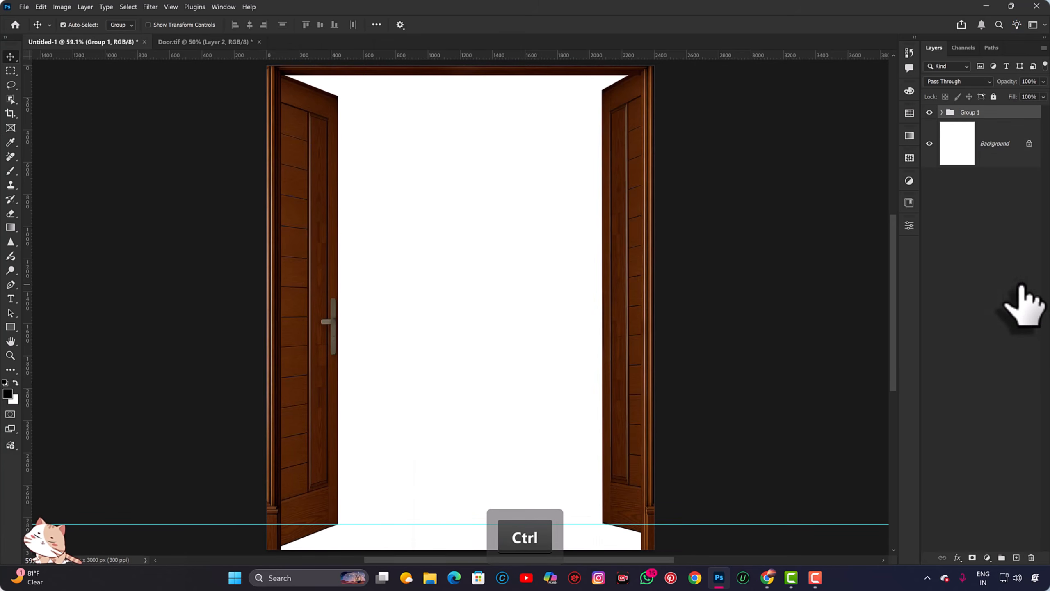
Step: Select the Background layer in Untitled-1 and open the 4x image from the Photos folder
left_click(989, 144)
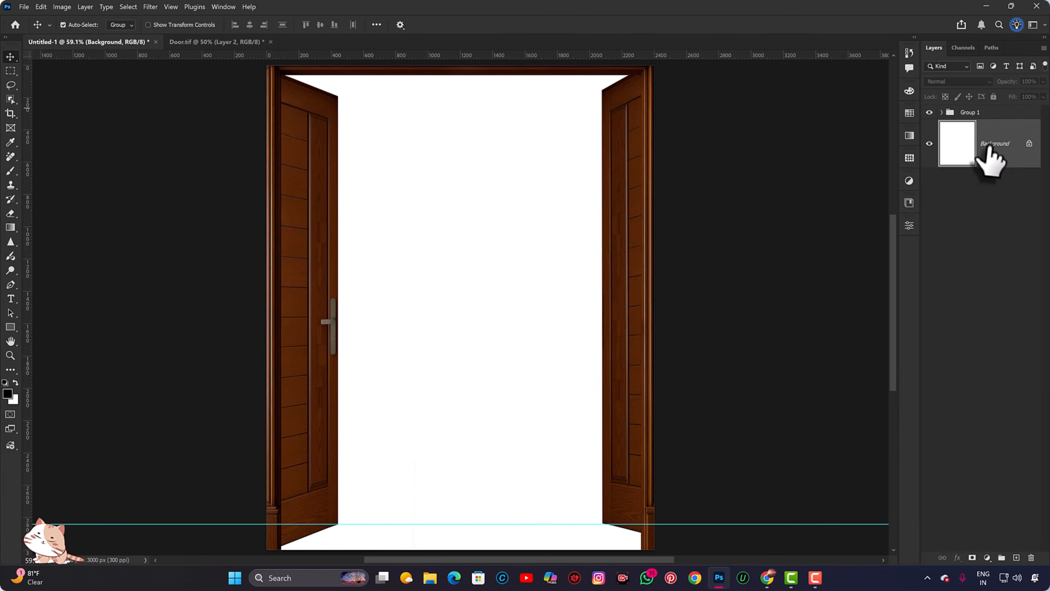
left_click(23, 7)
left_click(37, 29)
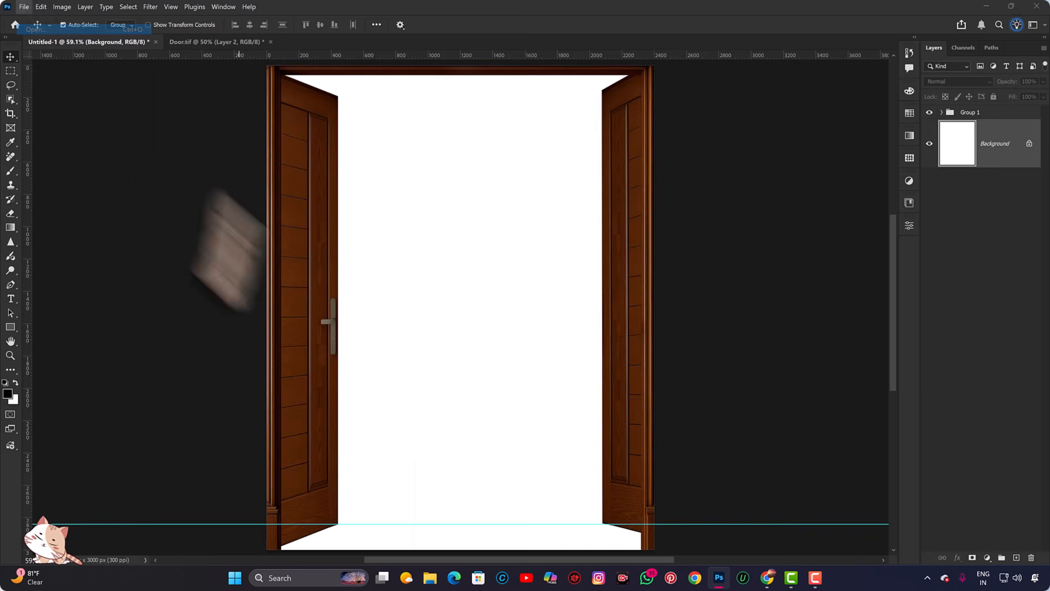
double_click(143, 215)
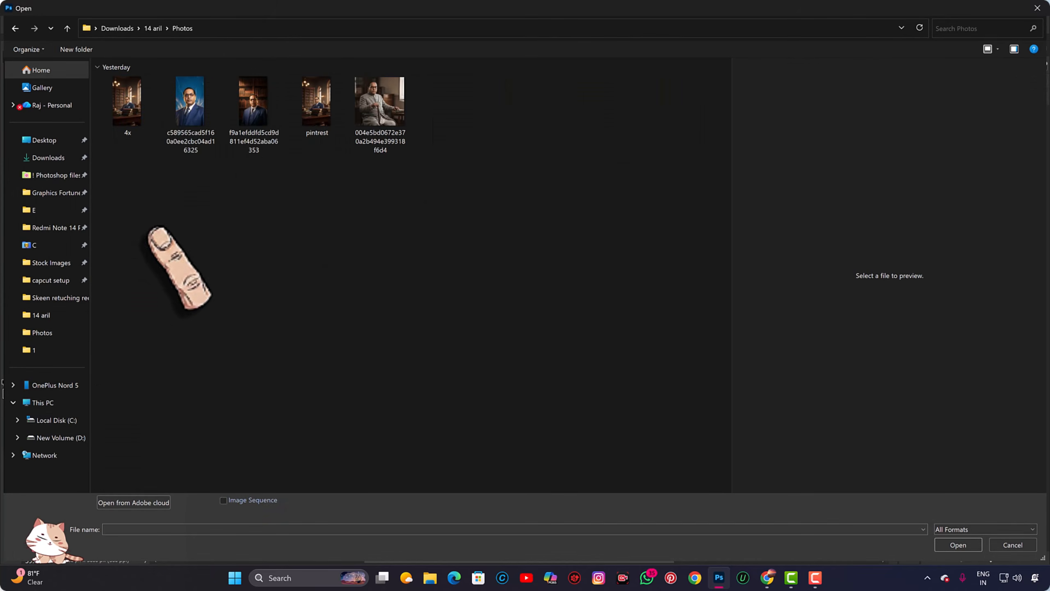
left_click(133, 110)
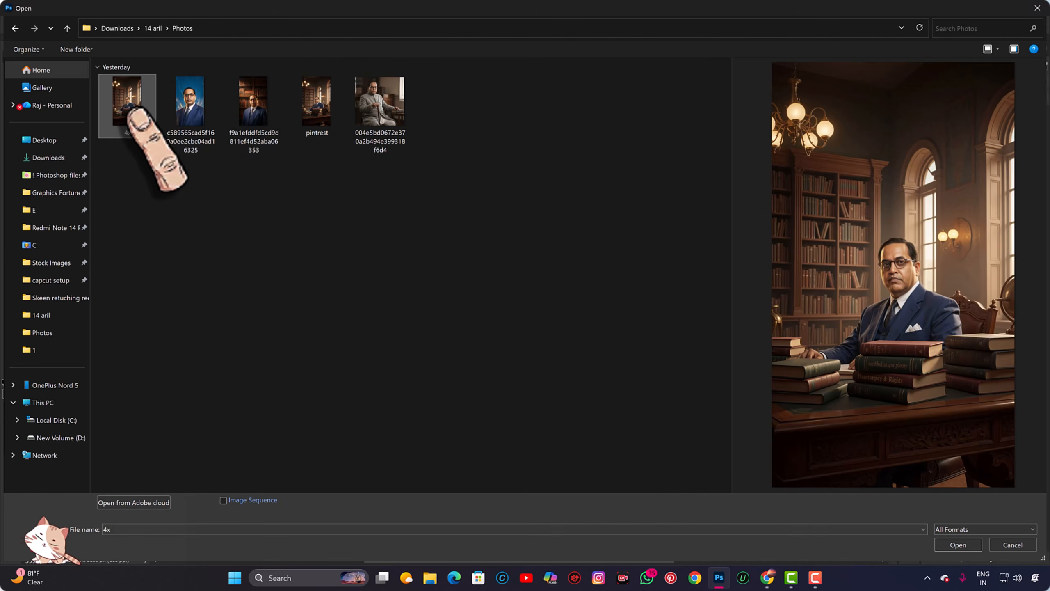
double_click(137, 115)
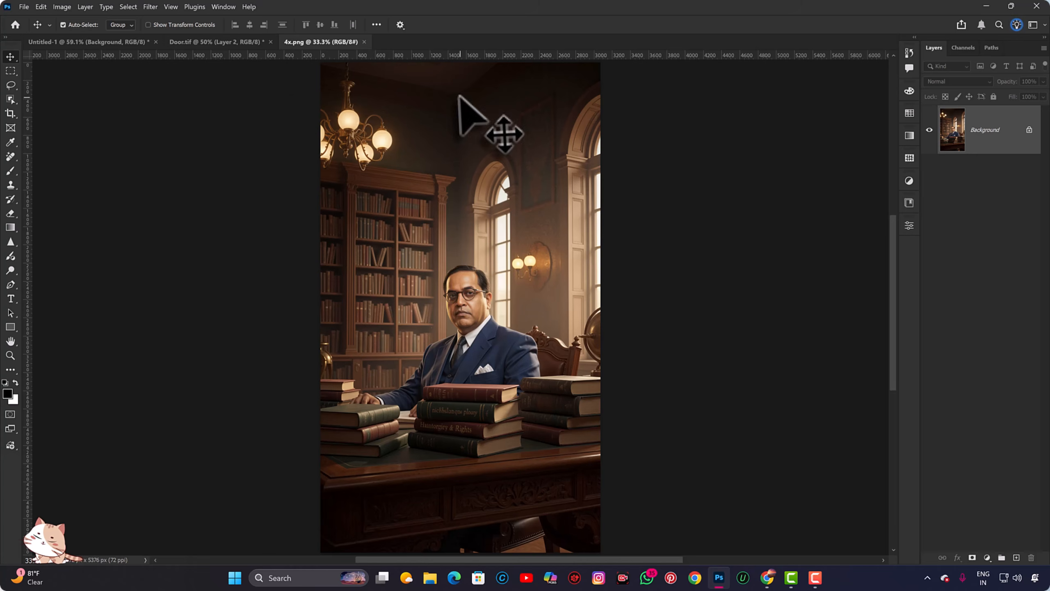
Step: Copy the library portrait from 4x.png into Untitled-1 above the Background and convert it to a smart object
left_click_drag(459, 96, 465, 264)
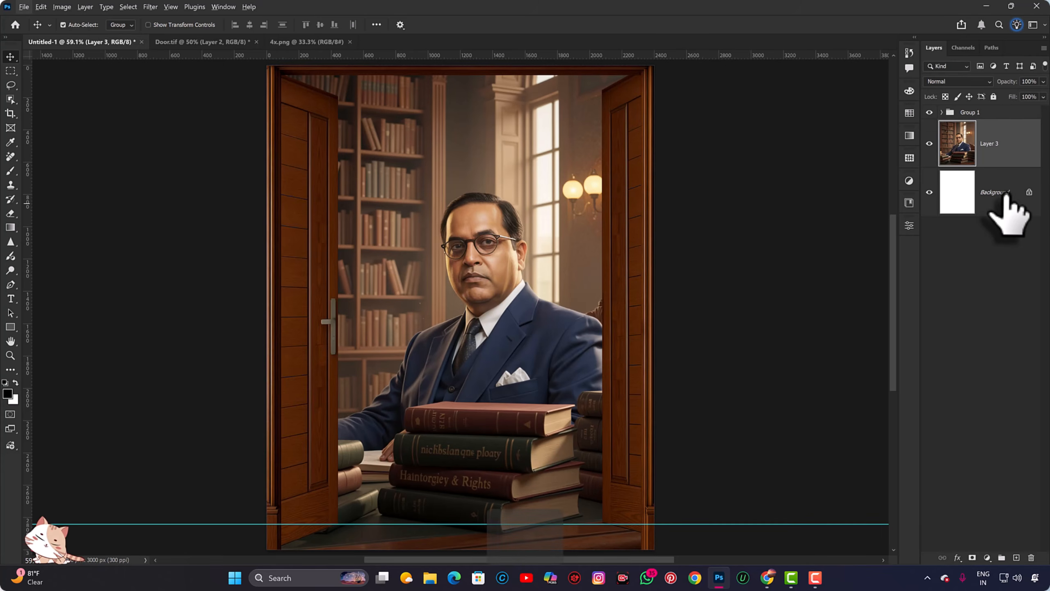
key("l")
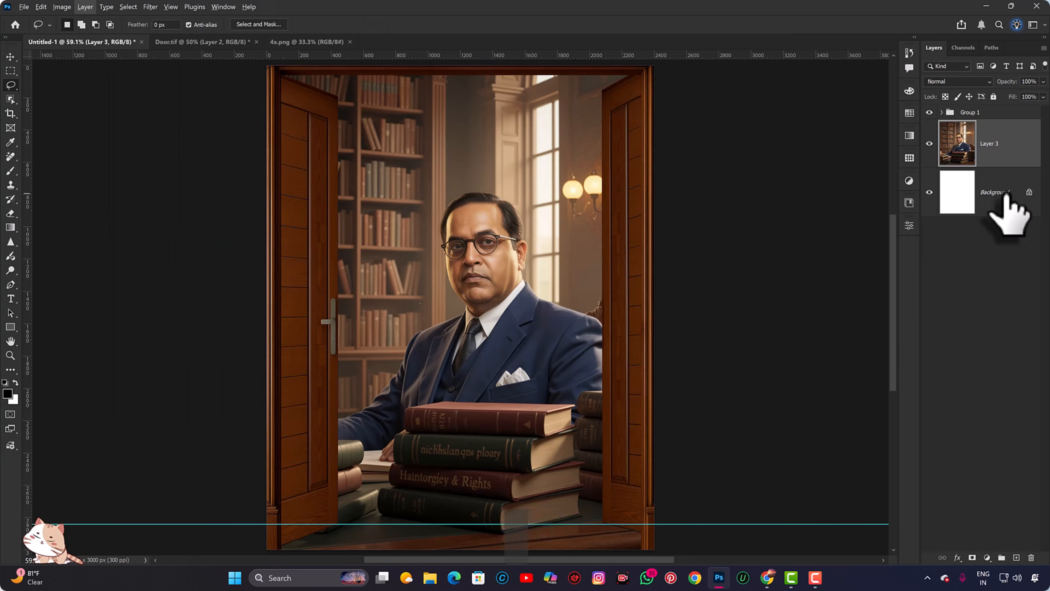
Step: Scale the library portrait on Layer 3 down and position it to fit the opening between the two doors
key("ctrl+t")
left_click_drag(720, 268, 602, 267)
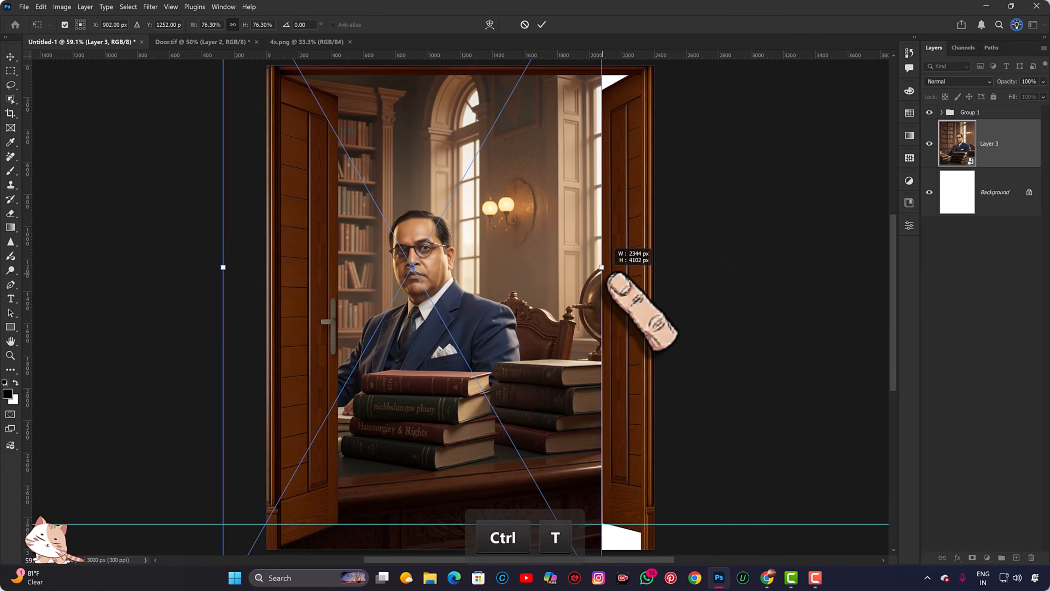
left_click_drag(223, 267, 336, 309)
left_click_drag(469, 497, 470, 550)
key("Return")
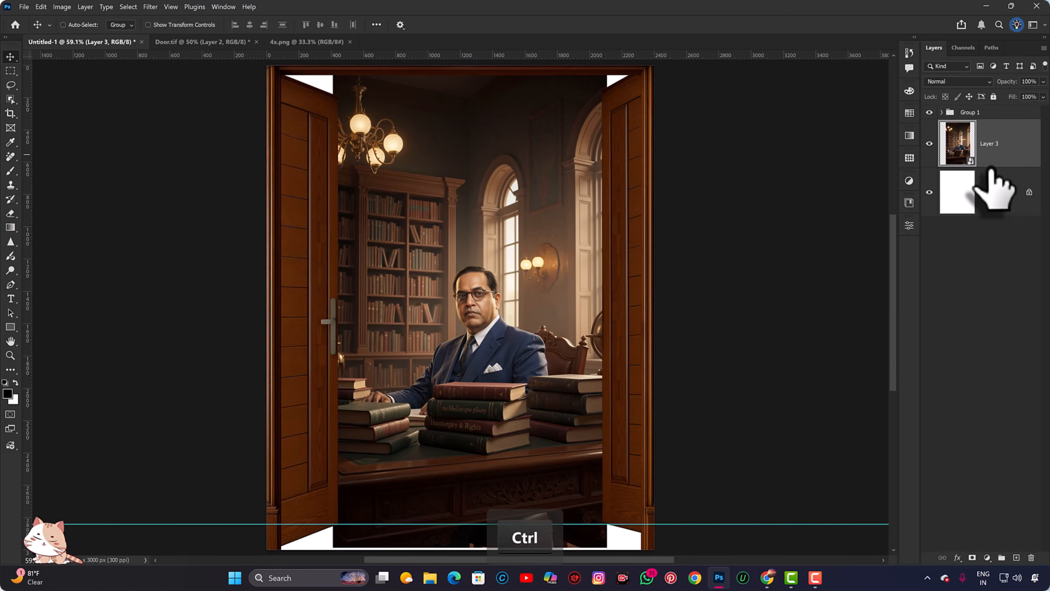
Step: Duplicate Layer 3 and enlarge the lower original to cover the white gaps behind the doors
key("ctrl+j")
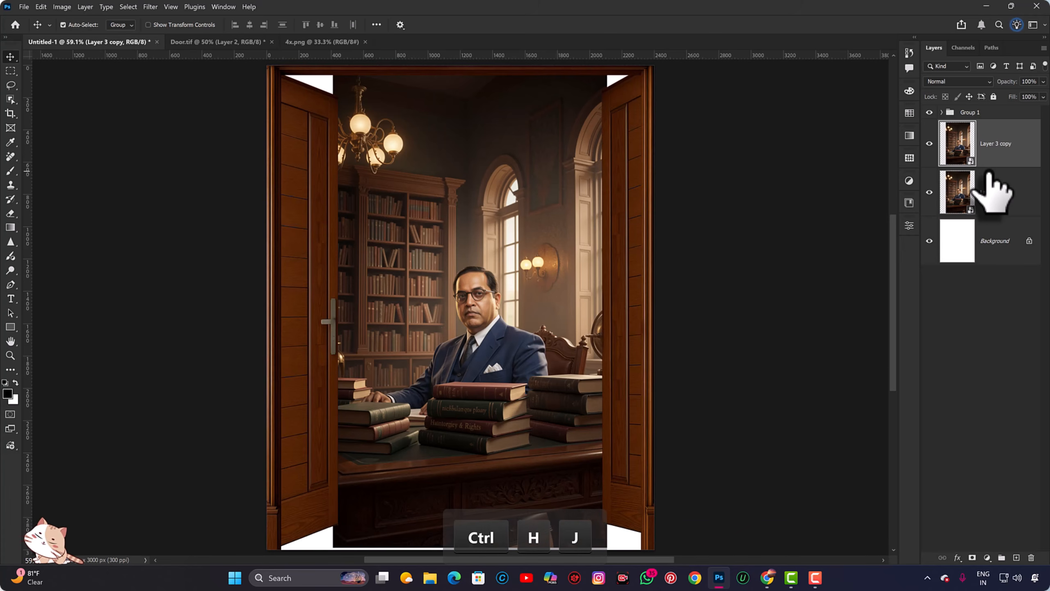
left_click(992, 190)
key("ctrl+r")
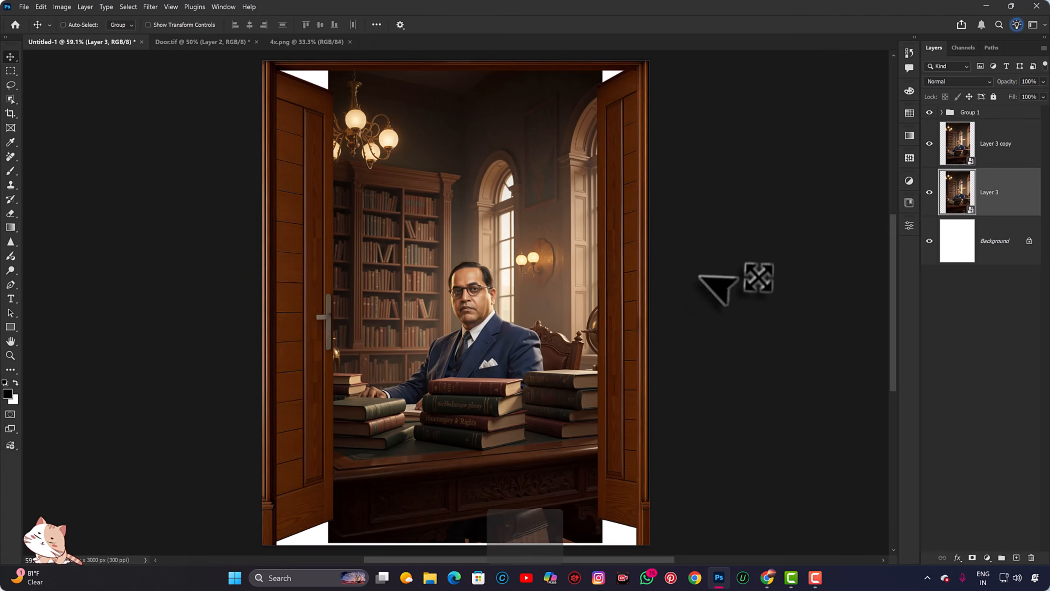
key("ctrl+t")
left_click_drag(606, 307, 632, 304)
key("Return")
Step: Move Layer 3 copy upward in the opening, and reposition Layer 3 upward behind it to match
left_click(994, 149)
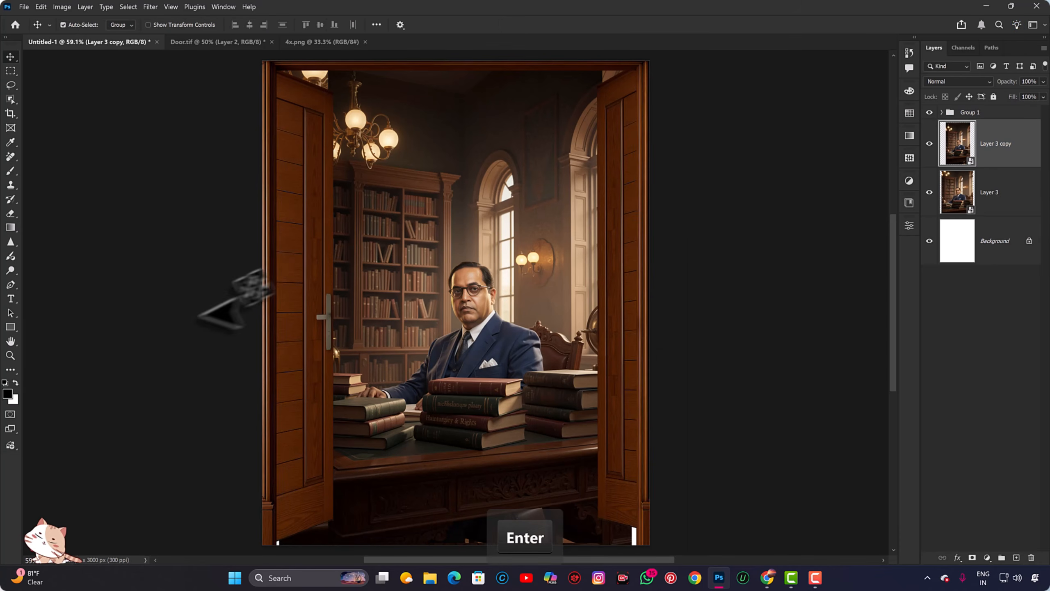
left_click_drag(439, 364, 443, 316)
left_click(975, 203)
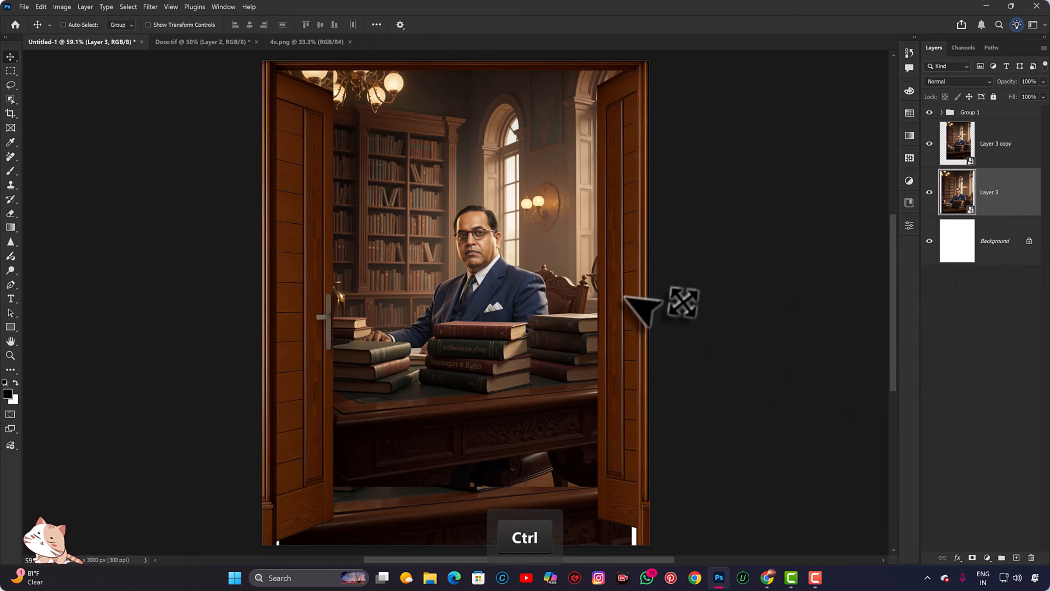
key("ctrl+t")
left_click_drag(490, 373, 496, 320)
key("Return")
scroll(367, 207, "up", 4)
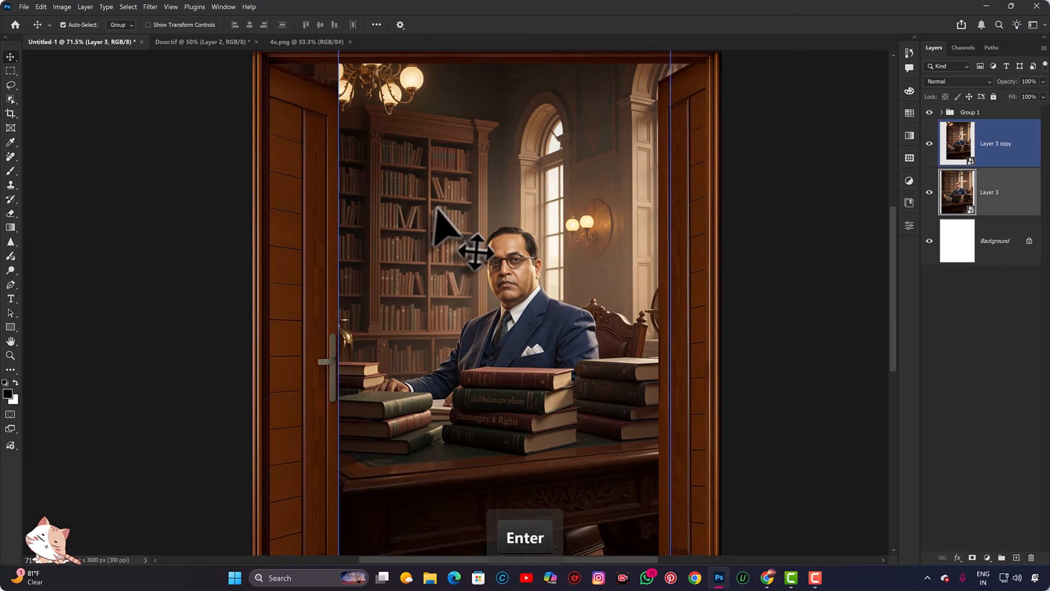
Step: Add a layer mask to Layer 3 copy and paint black over the chandelier area to blend it into Layer 3
key("space")
left_click_drag(435, 211, 429, 273)
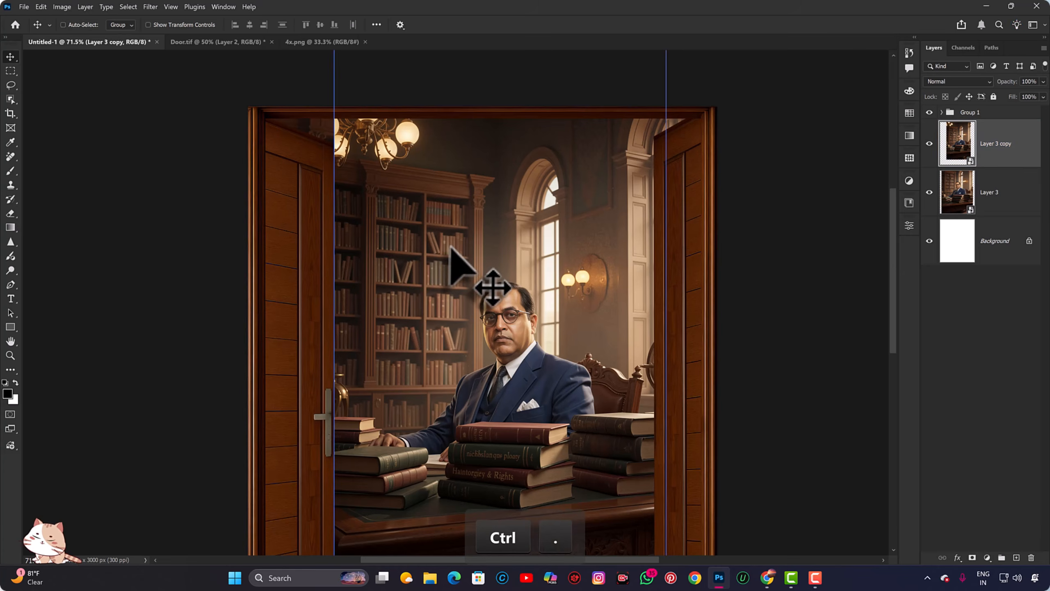
key("ctrl+0")
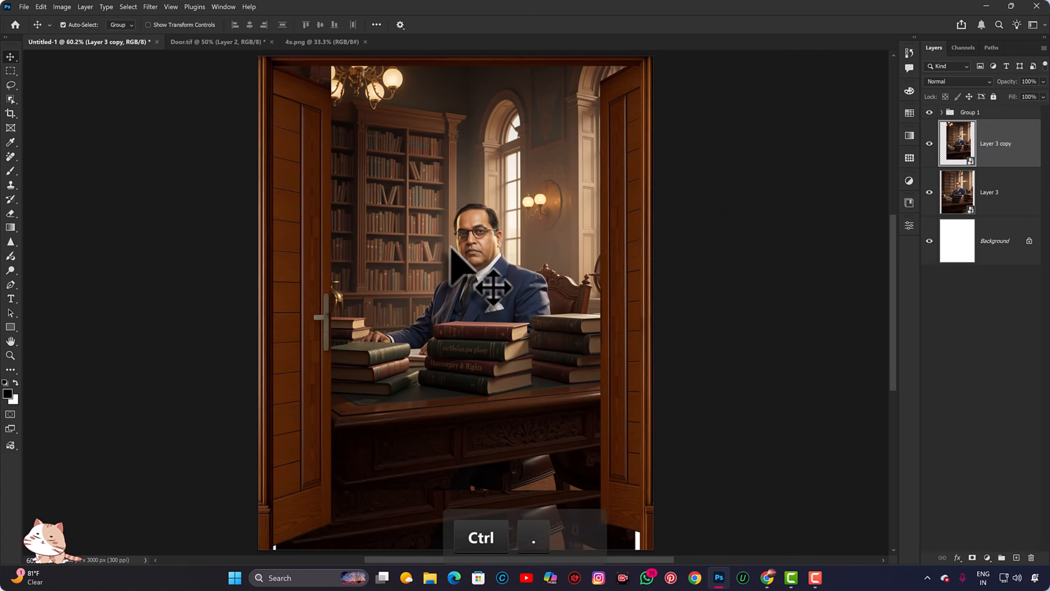
left_click(930, 143)
left_click(930, 144)
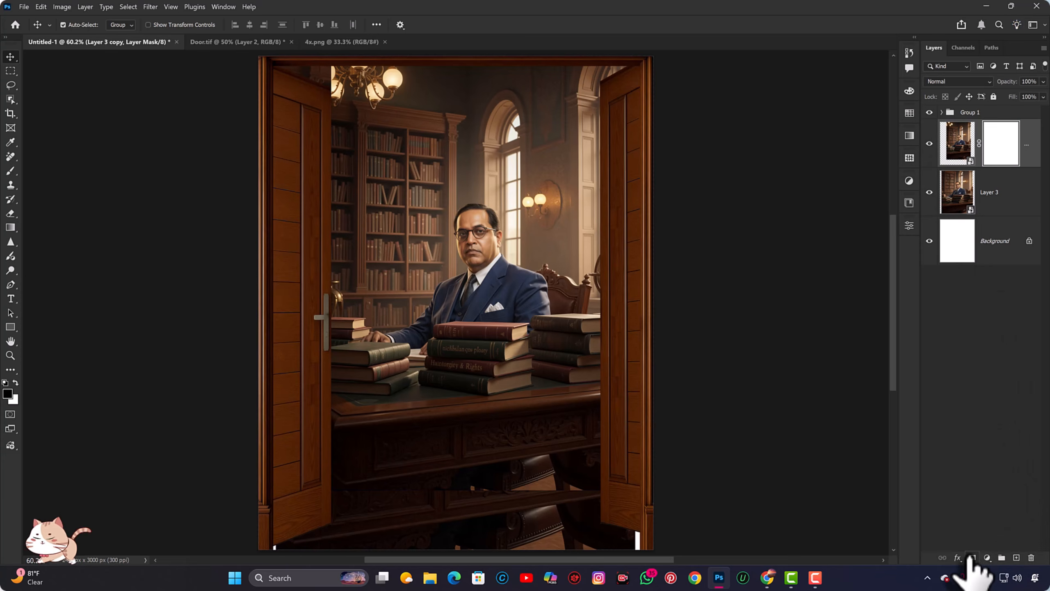
key("b")
scroll(351, 69, "up", 2)
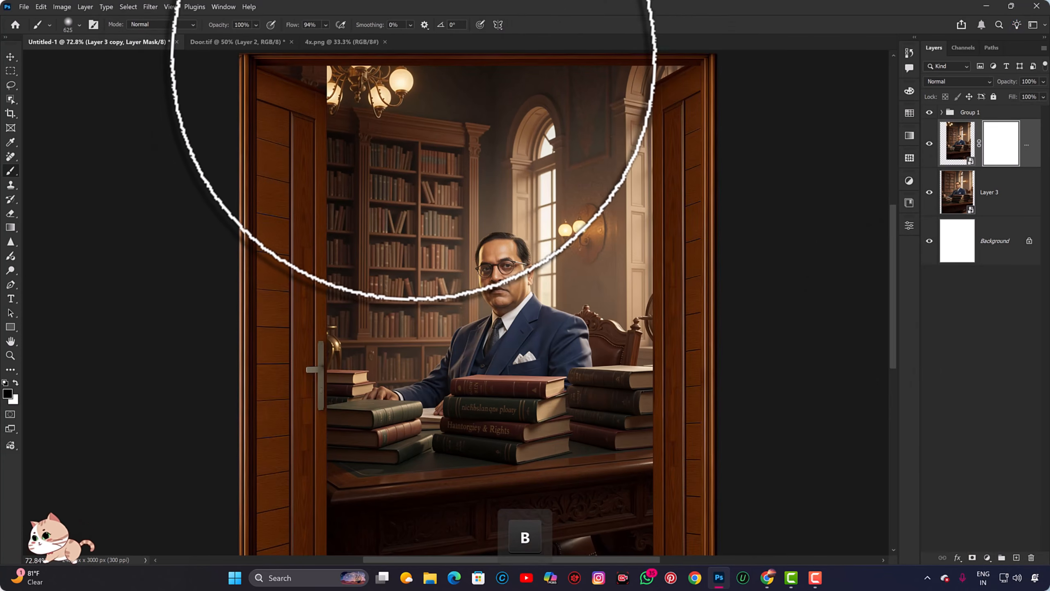
left_click(352, 70)
left_click(364, 73)
left_click(389, 78)
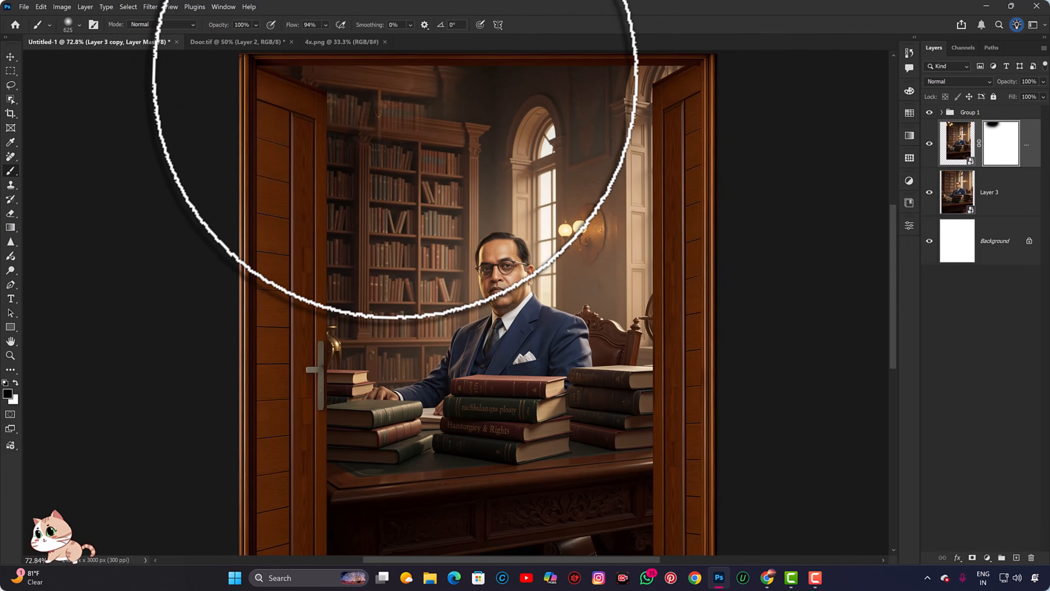
left_click_drag(392, 75, 364, 78)
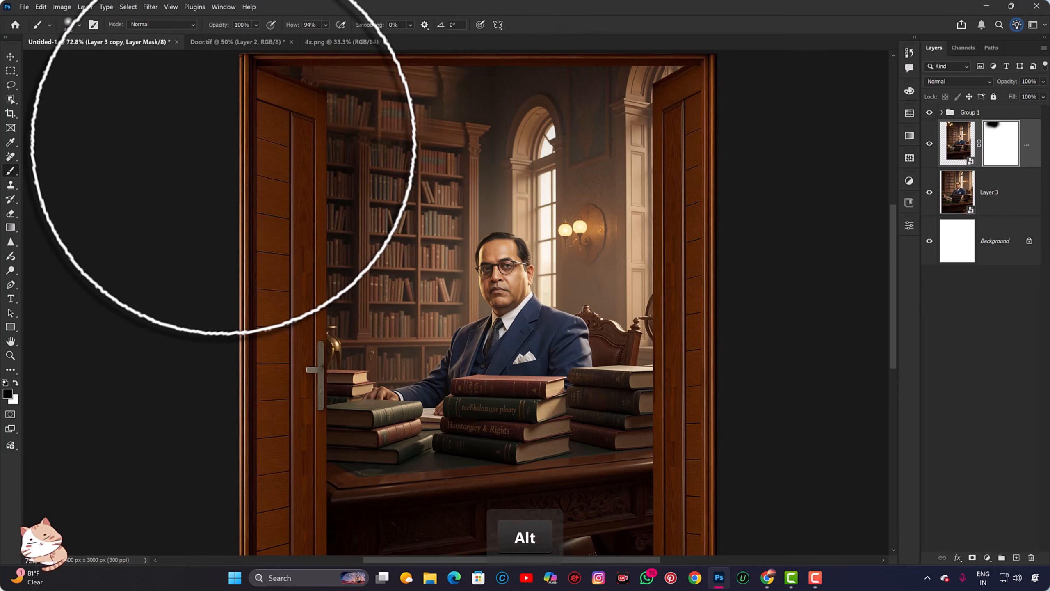
key("ctrl+0")
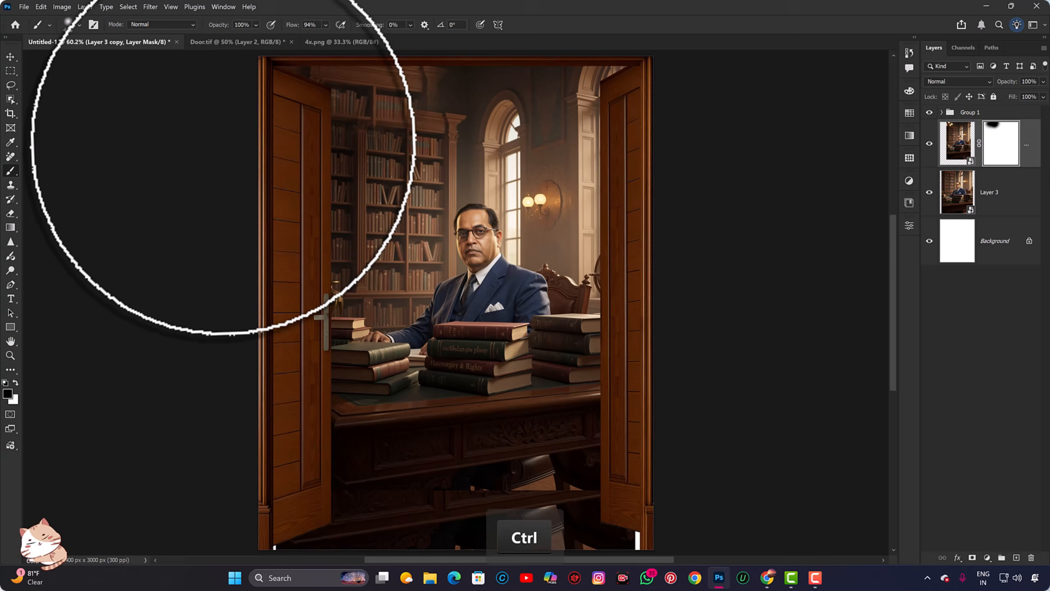
Step: Combine Layer 3 copy and Layer 3 into one smart object and scale it to 103.76% to cover the gaps along the bottom
left_click(1010, 192, "shift")
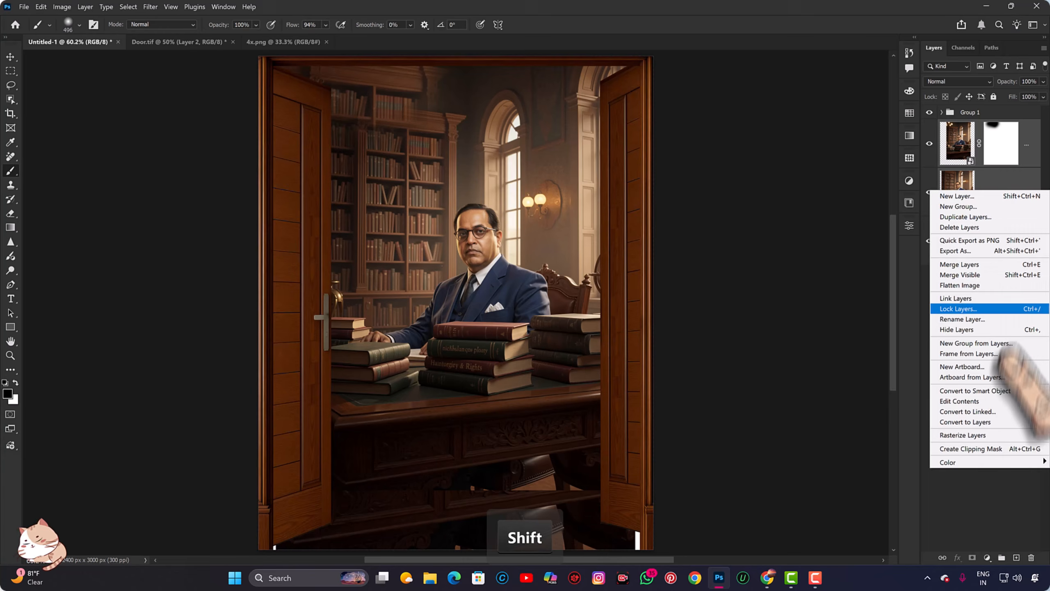
left_click(984, 390)
scroll(454, 337, "down", 1)
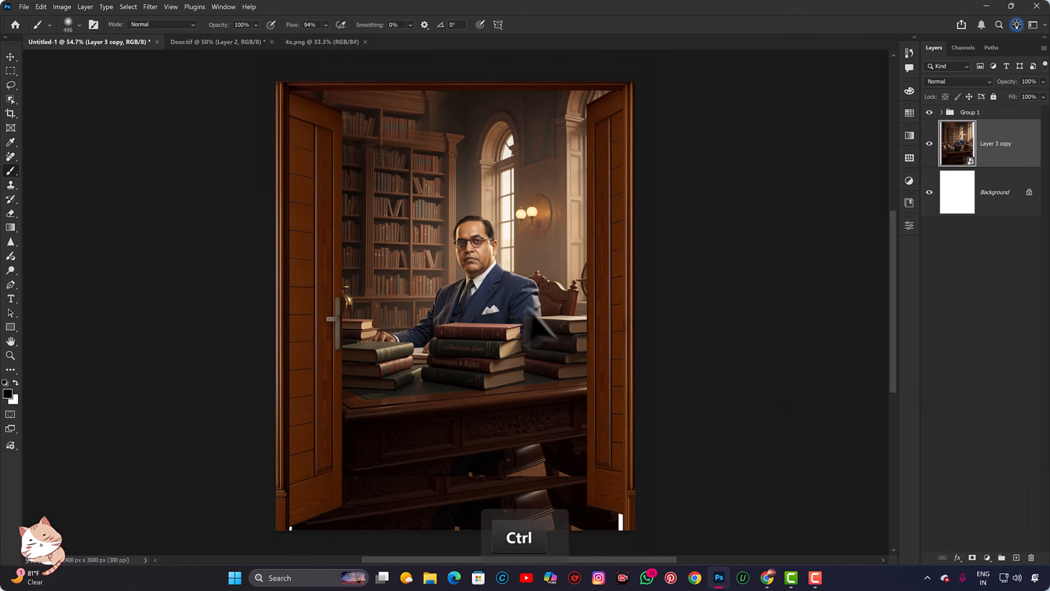
key("ctrl+t")
left_click_drag(623, 253, 631, 257)
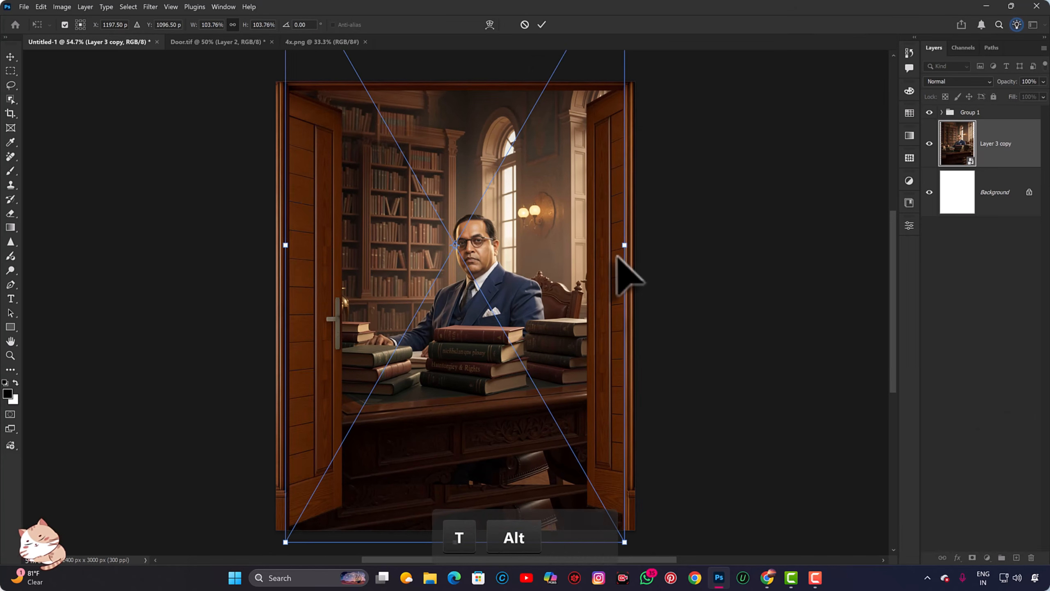
key("Return")
key("ctrl+0")
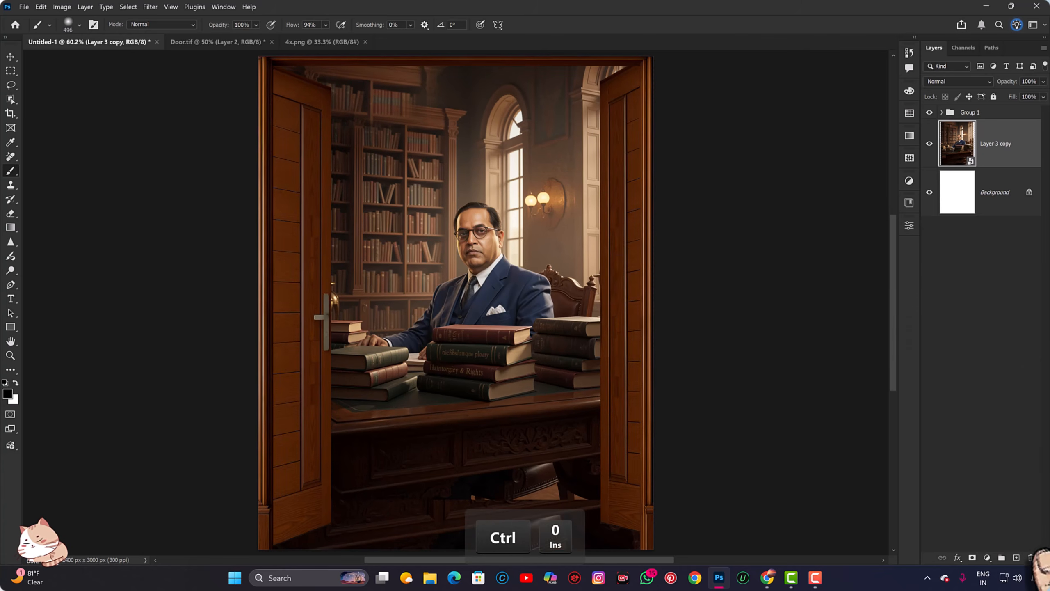
Step: Add a dark brown (#351a0c) Solid Color fill layer above the library portrait and below Group 1
left_click(1016, 557)
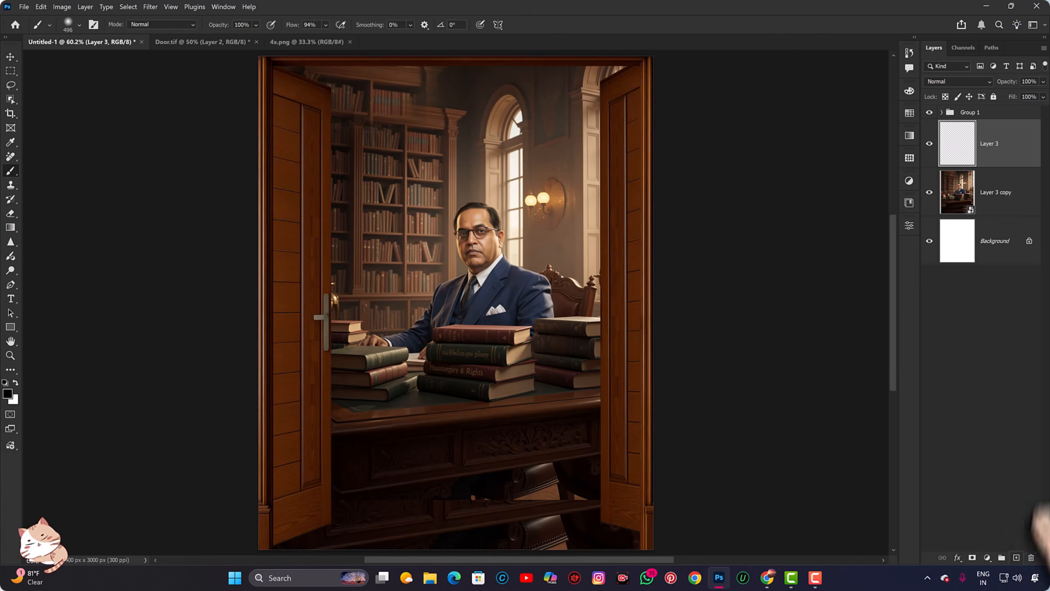
left_click(987, 558)
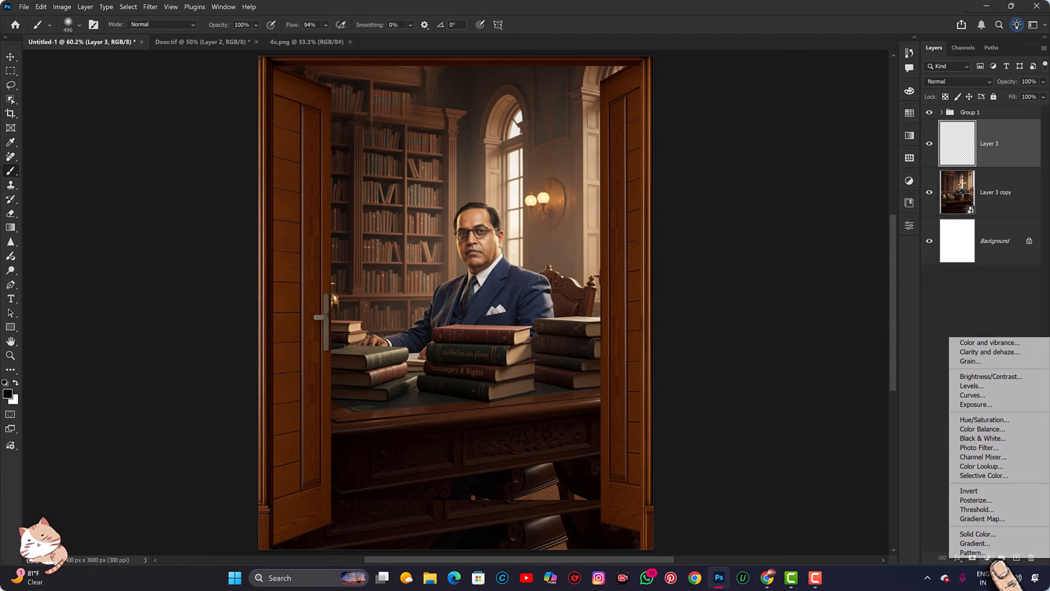
left_click(978, 533)
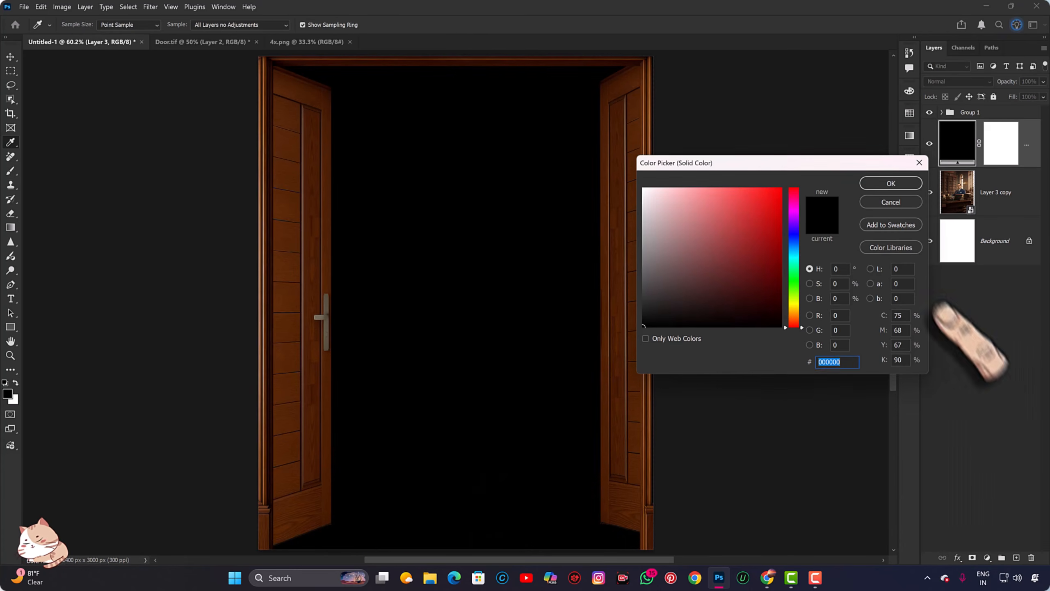
left_click(647, 523)
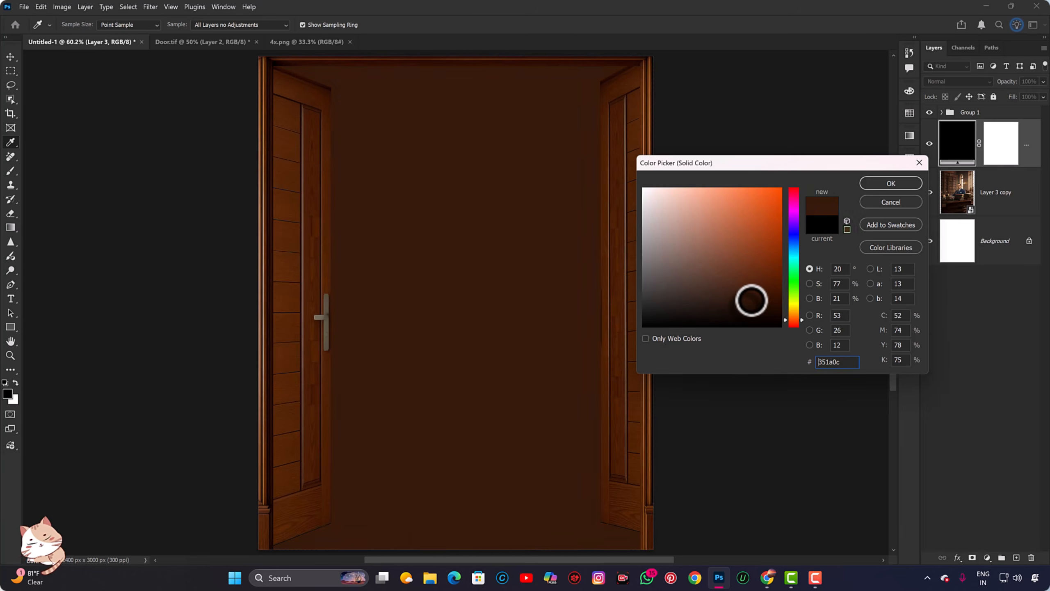
left_click(891, 183)
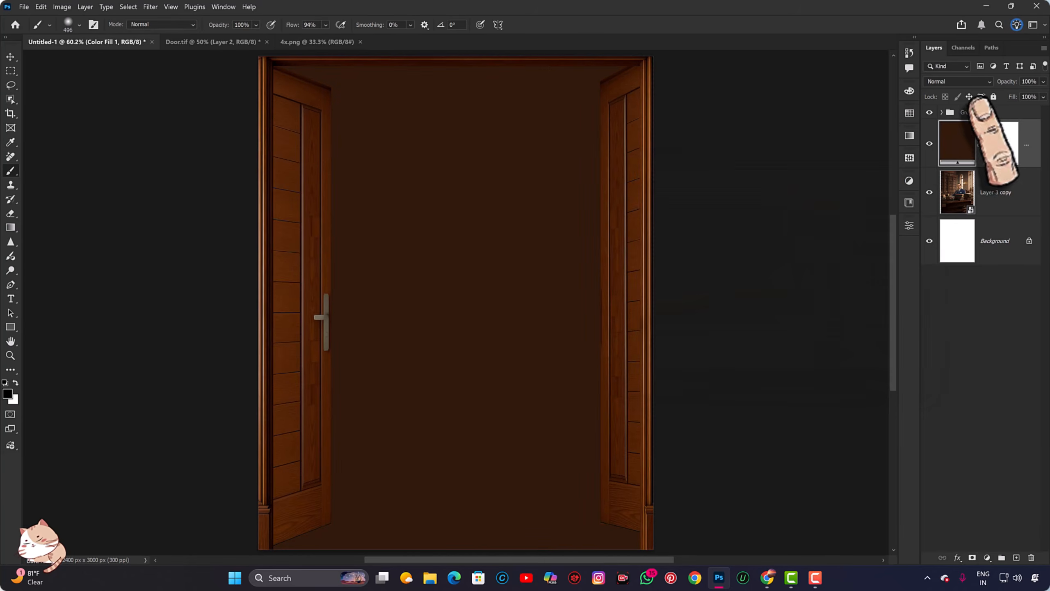
Step: Set the brown fill layer to Hard Light blending at 67% opacity
left_click(963, 82)
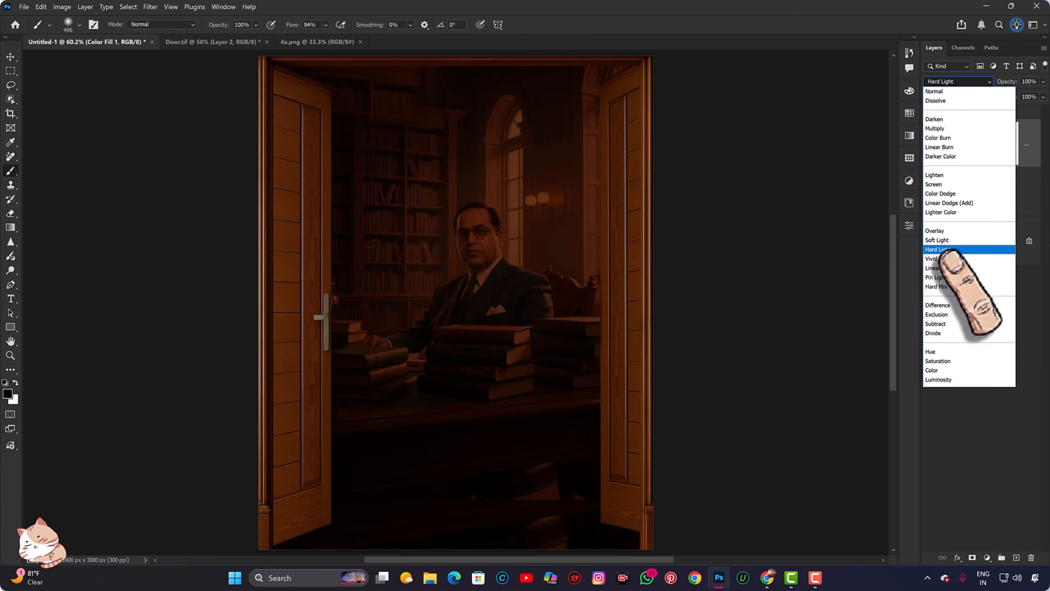
left_click(949, 245)
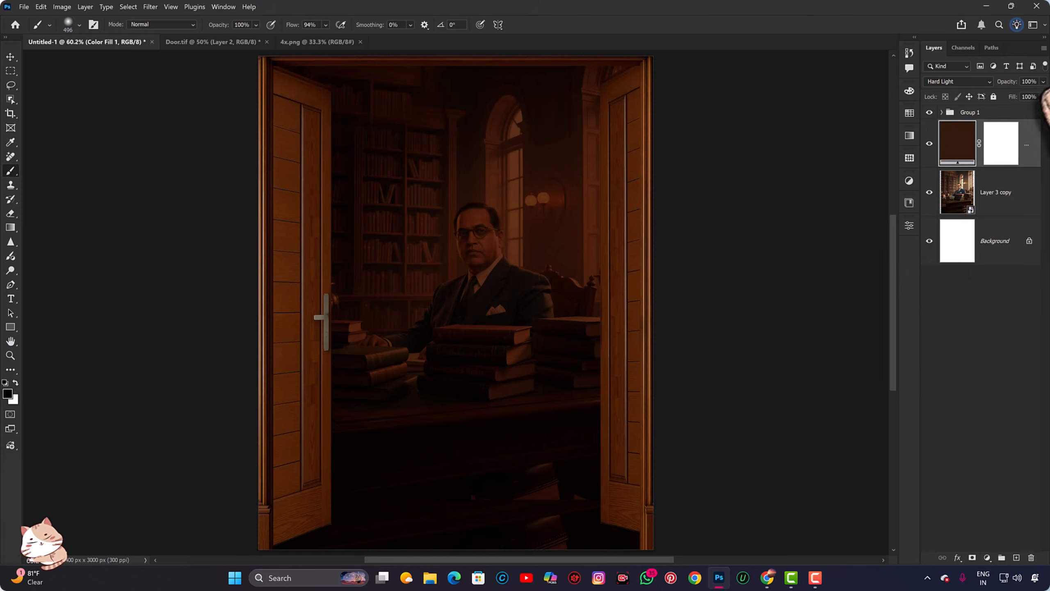
left_click_drag(1037, 94, 1027, 95)
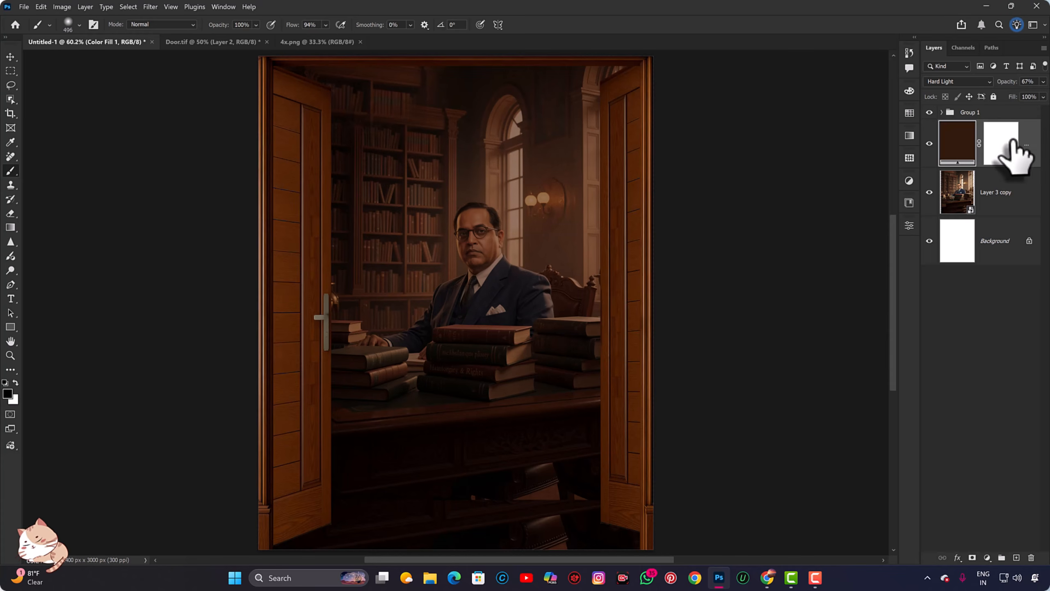
Step: Invert the fill layer's mask and paint white with a soft 1160 px brush to darken the lower part of the portrait
left_click(1011, 143)
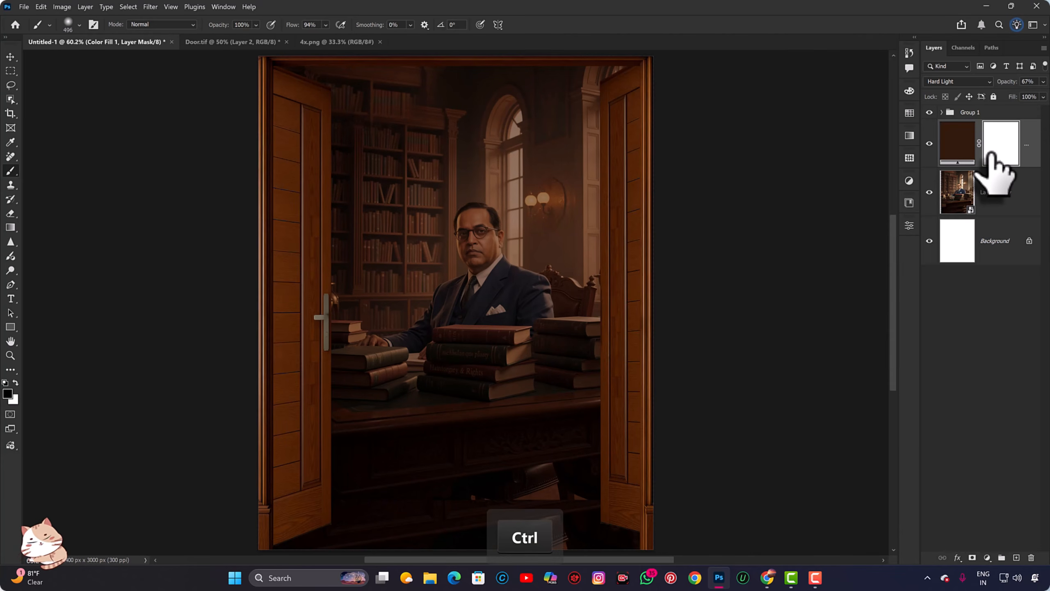
key("ctrl+i")
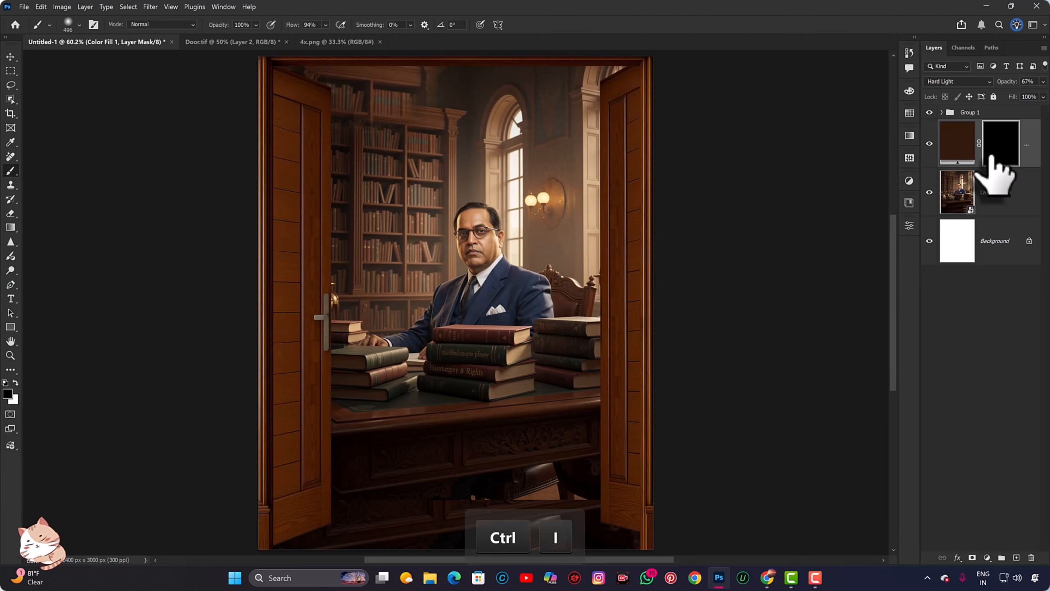
left_click_drag(507, 392, 493, 213)
left_click_drag(391, 224, 444, 231)
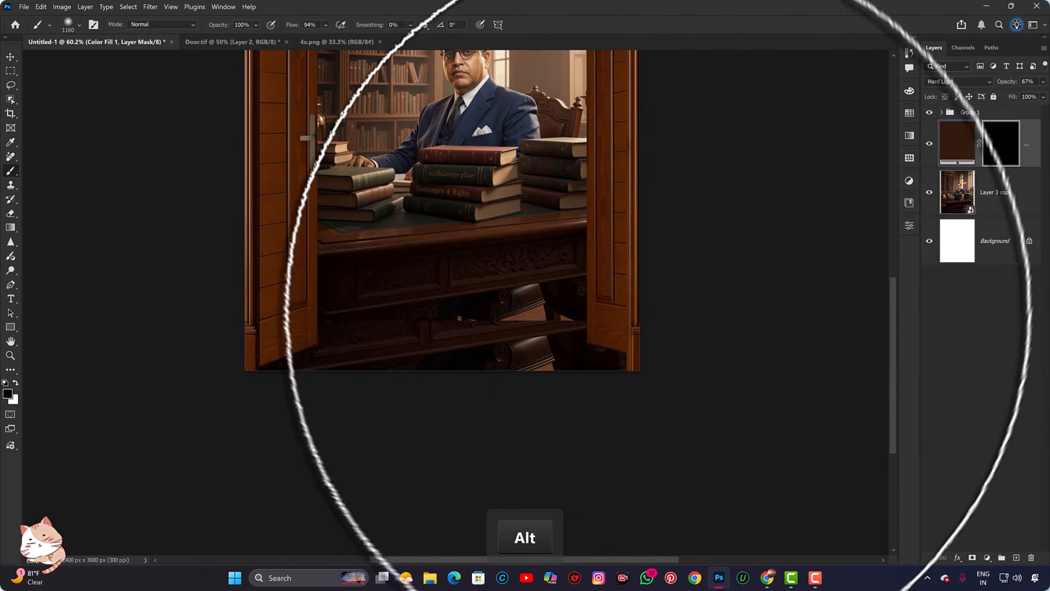
key("x")
mouse_move(666, 339)
left_mouse_down()
mouse_move(280, 345)
mouse_move(431, 373)
mouse_move(563, 323)
mouse_move(233, 329)
mouse_move(264, 231)
left_mouse_up()
left_click_drag(283, 192, 277, 452)
Step: Set the brush to 37% opacity and 61% flow, and softly paint the mask white around the outer edges of the scene
left_click_drag(314, 145, 256, 240)
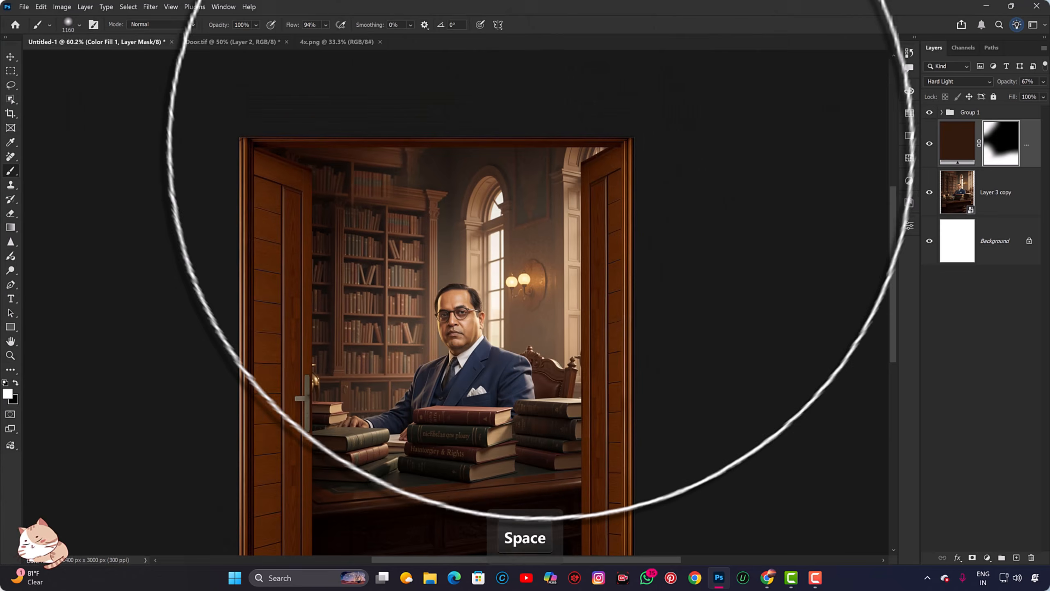
key("ctrl+z")
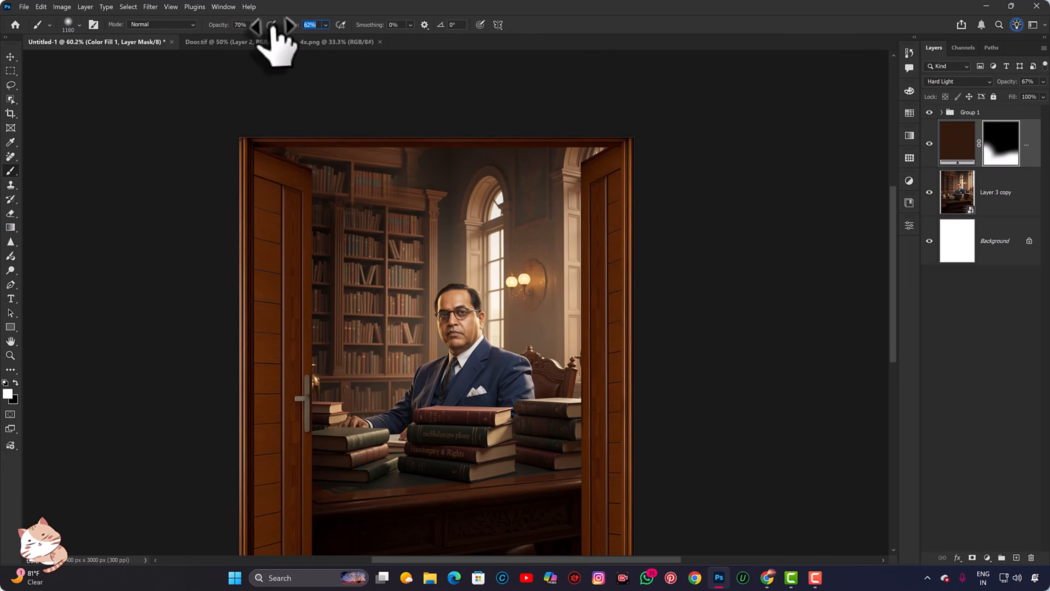
left_click_drag(208, 25, 205, 26)
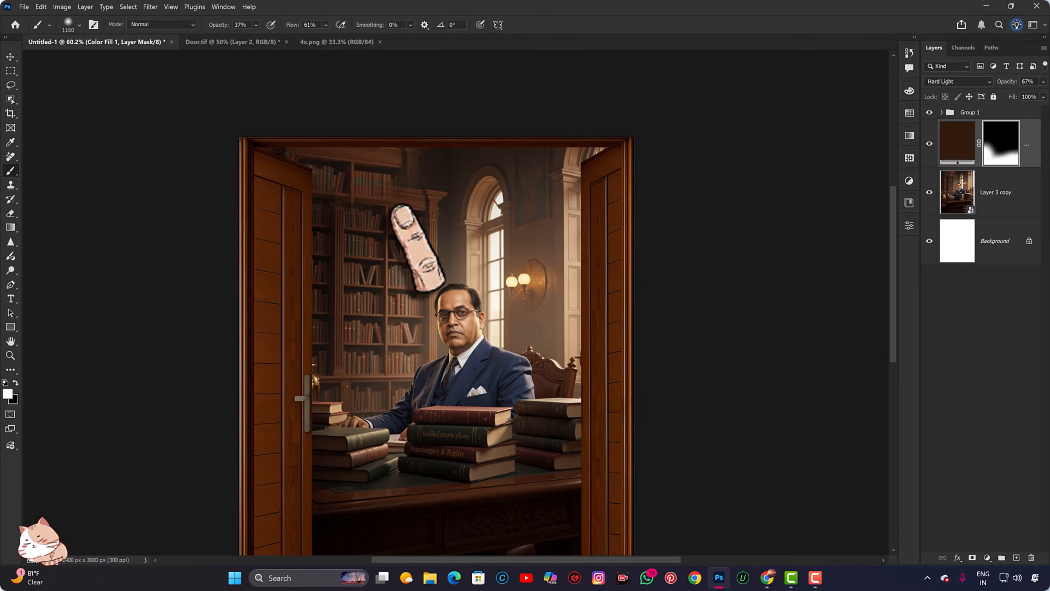
left_click_drag(395, 204, 364, 145)
mouse_move(364, 145)
left_mouse_down()
mouse_move(403, 116)
mouse_move(298, 142)
mouse_move(356, 356)
mouse_move(257, 407)
left_mouse_up()
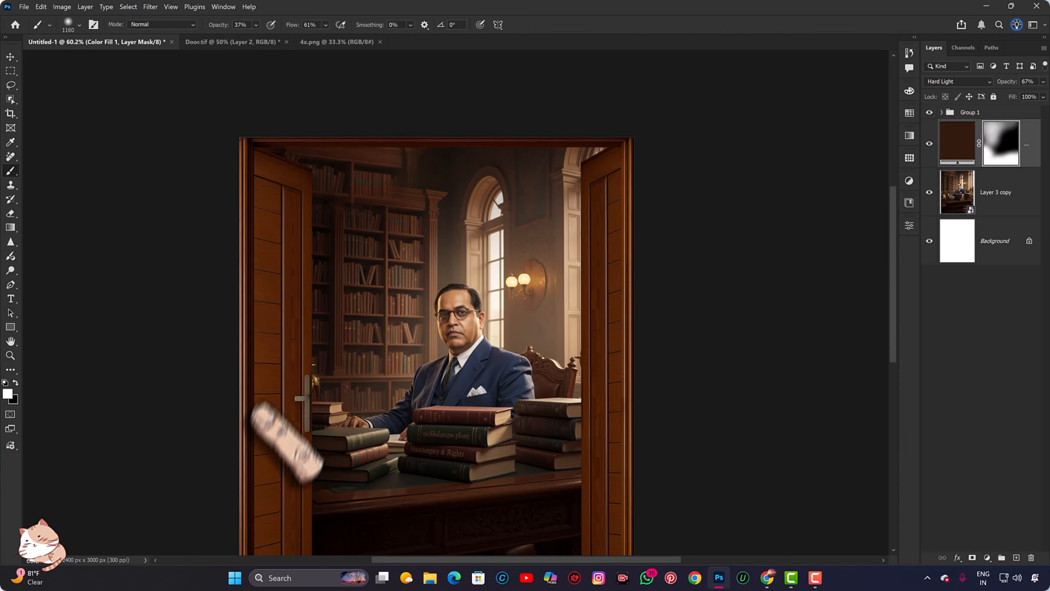
key("space")
left_click_drag(380, 427, 321, 218)
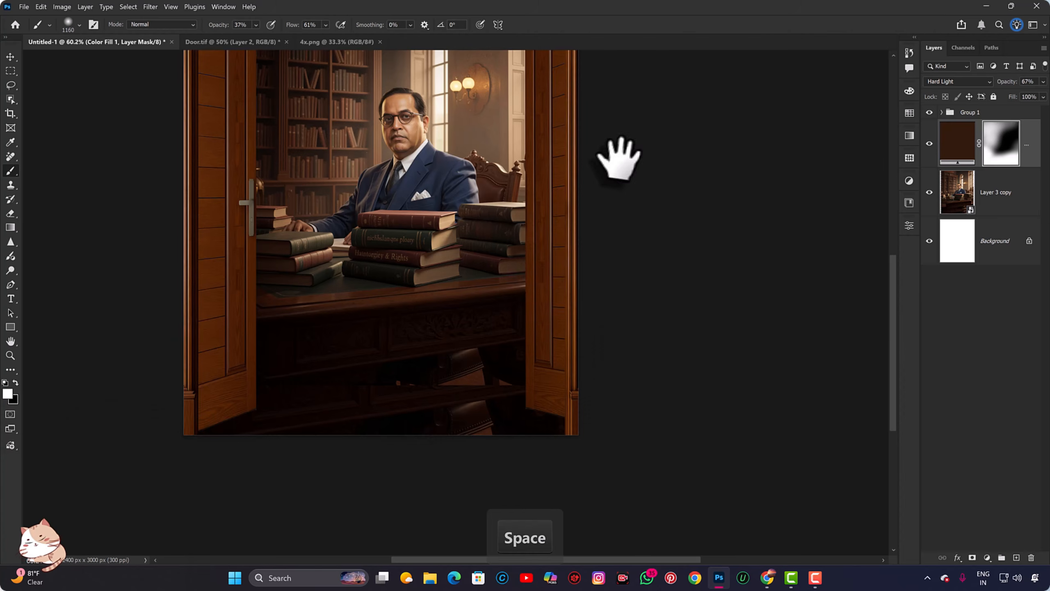
left_click_drag(619, 159, 520, 336)
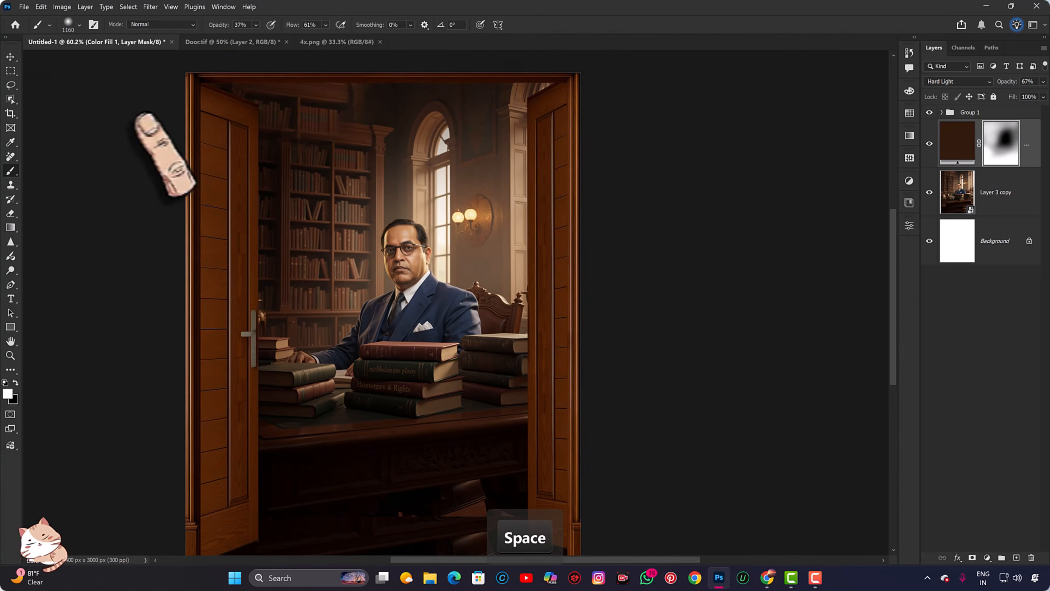
key("ctrl+0")
Step: Convert the brown fill layer and Layer 3 copy together into one smart object
key("v")
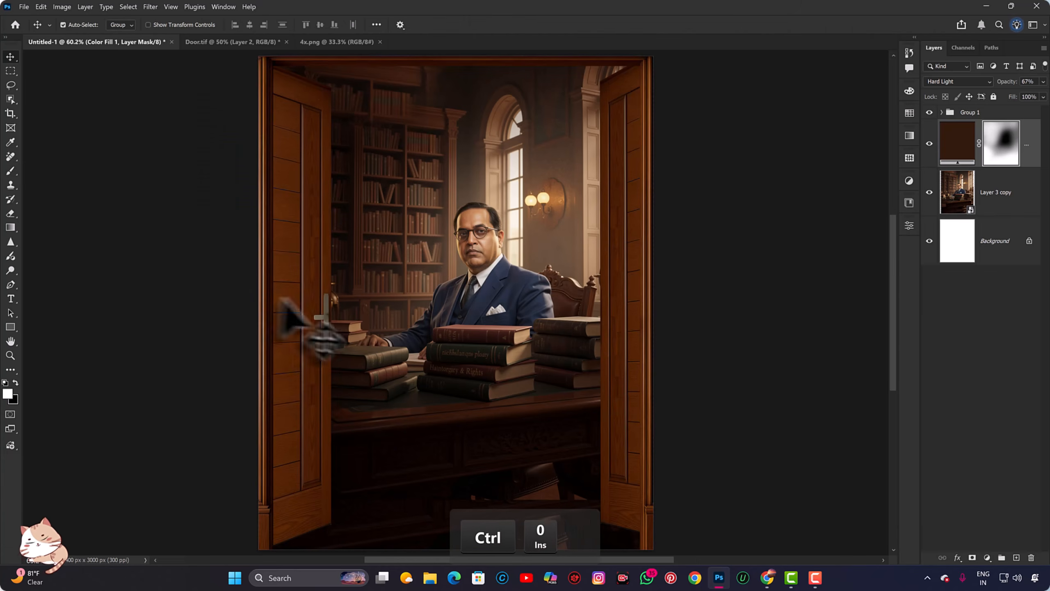
left_click(1013, 210)
right_click(1013, 209)
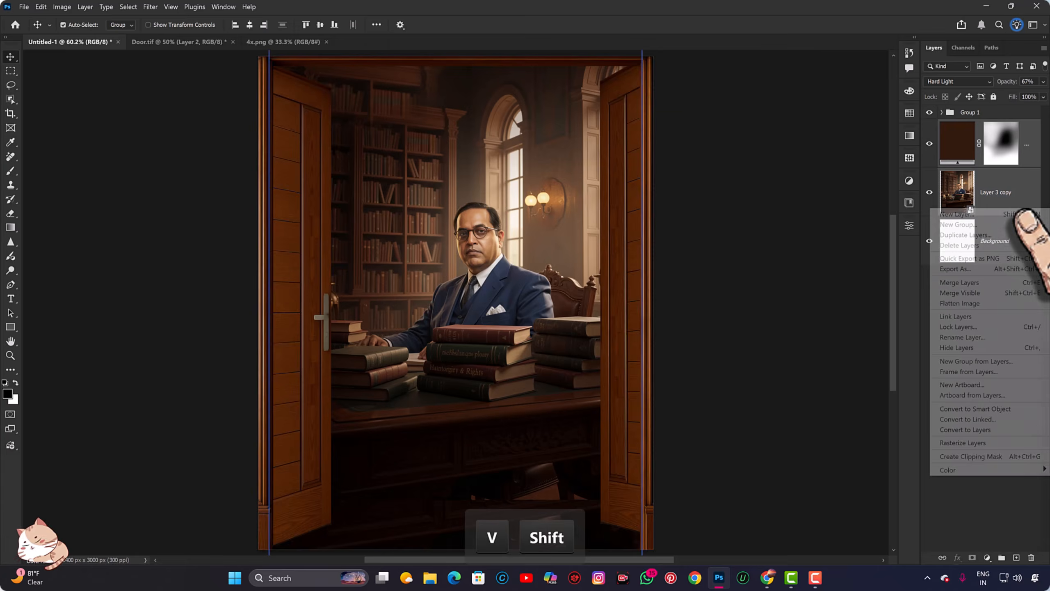
left_click(1013, 409)
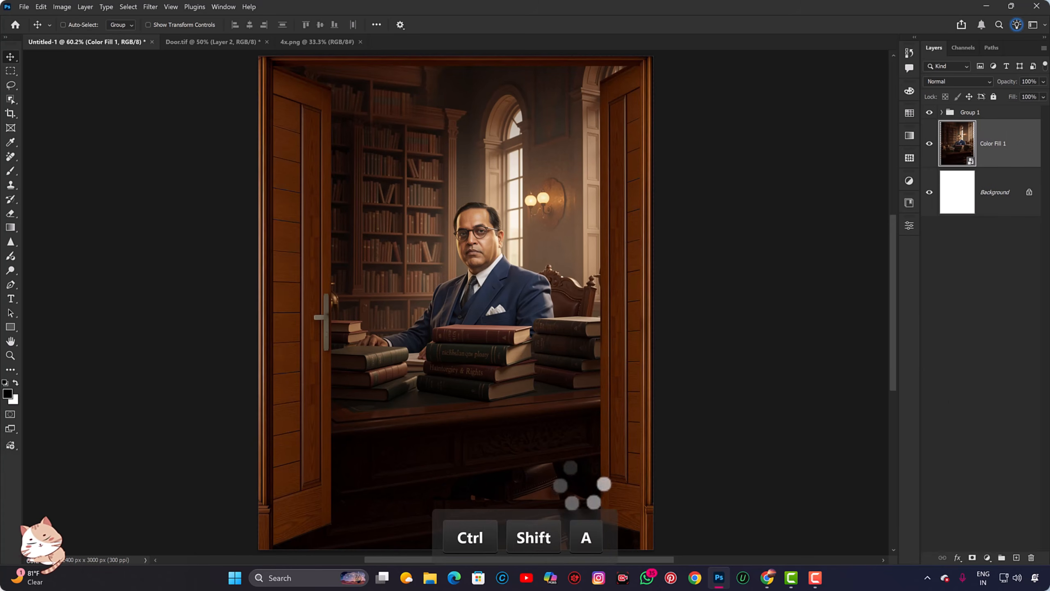
Step: Apply a Camera Raw filter to the portrait smart object with Contrast +9, Highlights +12, Temperature +7 and Tint +9
key("ctrl+shift+a")
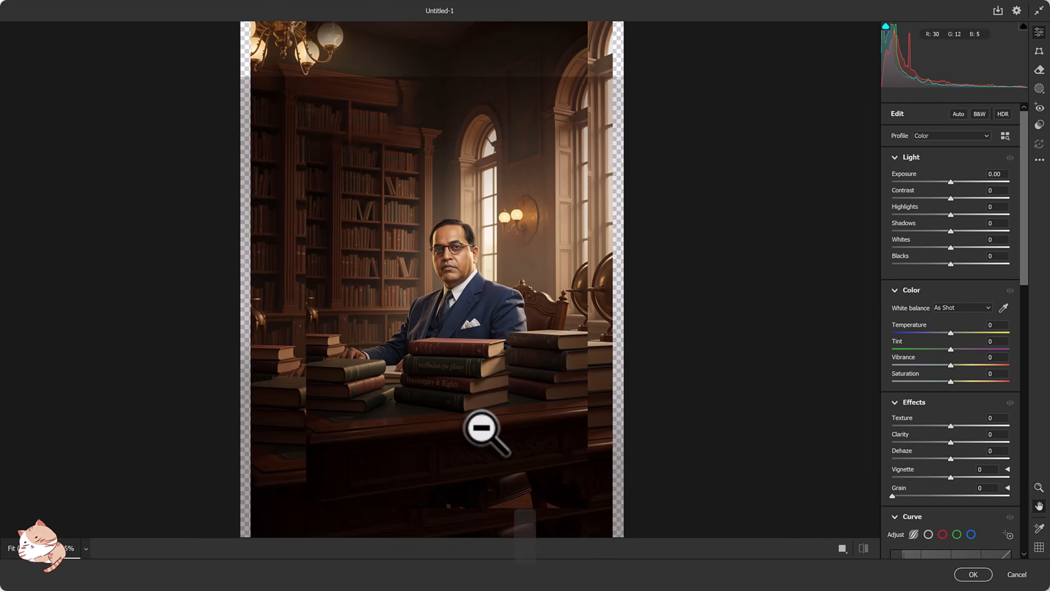
key("space")
left_click_drag(482, 428, 687, 333)
left_click_drag(509, 312, 520, 347)
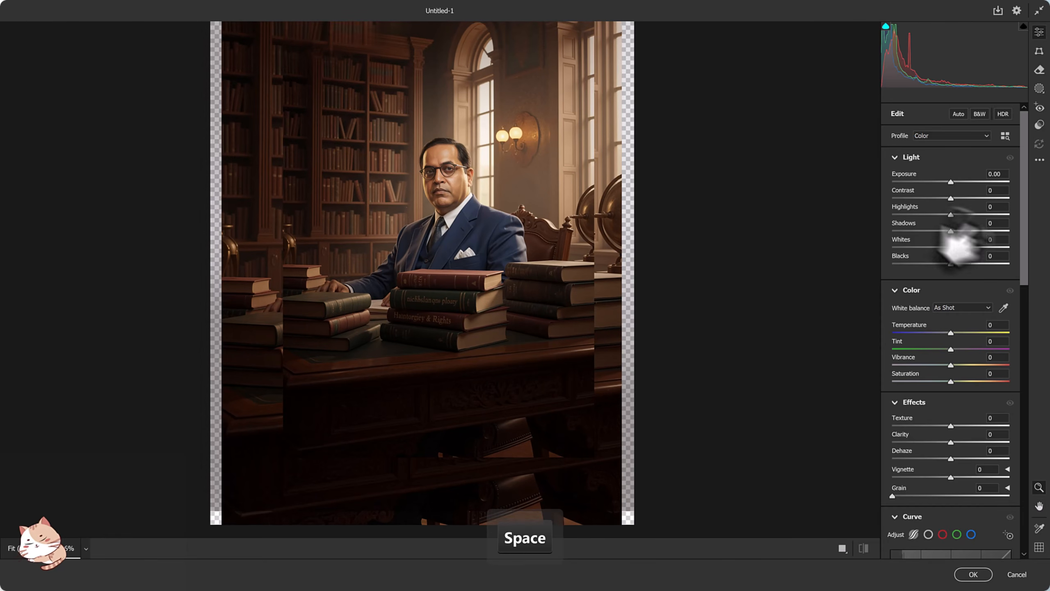
left_click_drag(951, 214, 958, 213)
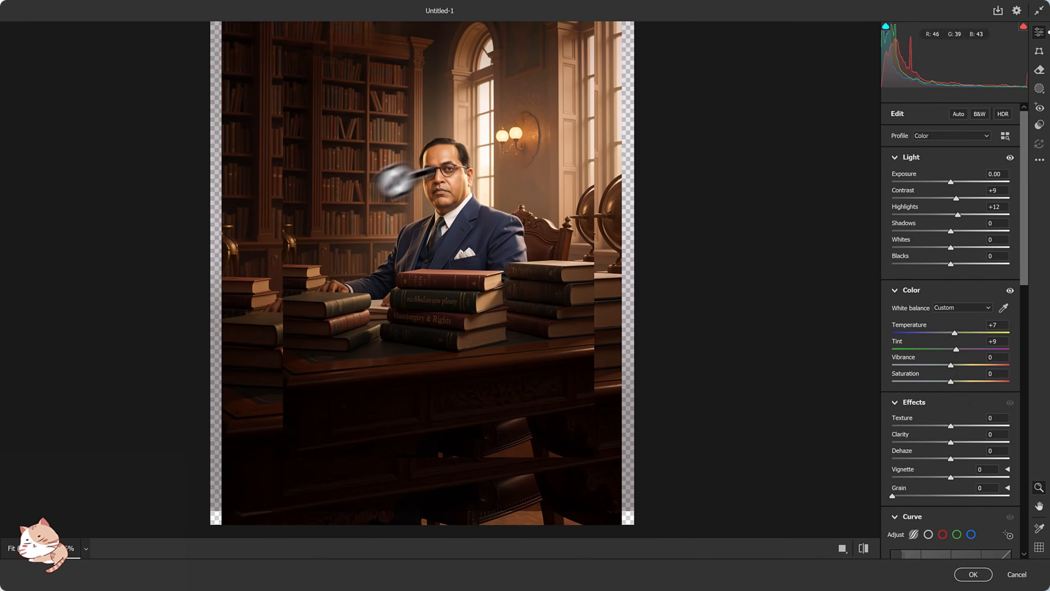
left_click(455, 174, "ctrl")
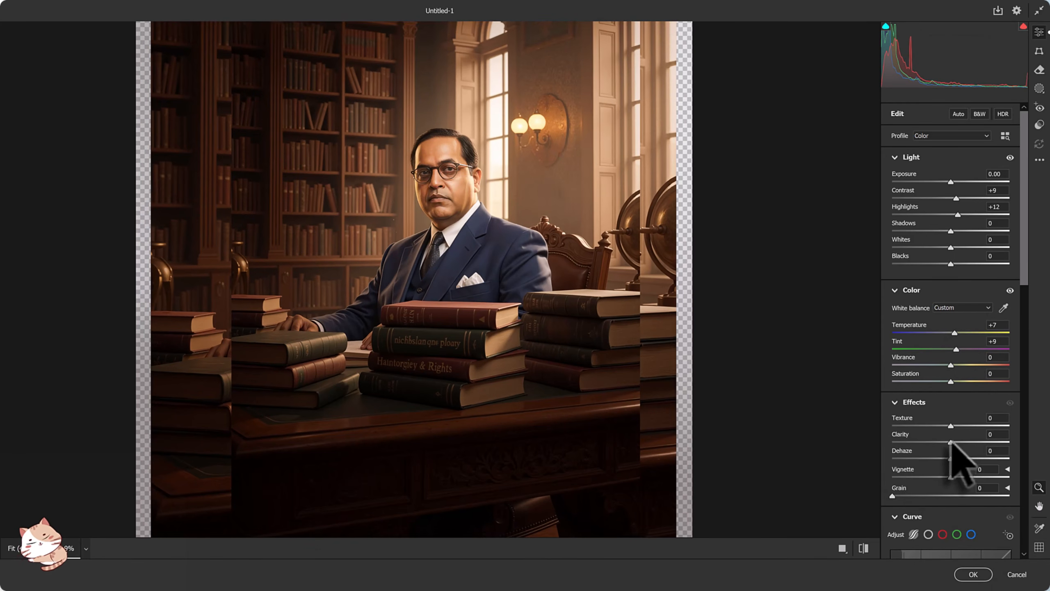
left_click(974, 574)
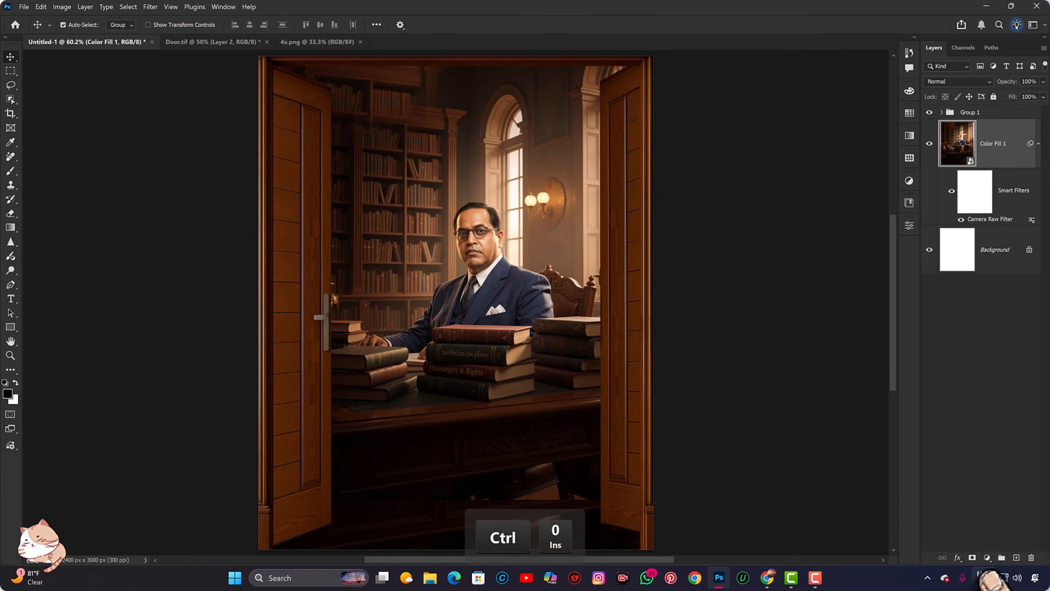
Step: Move the portrait layer straight up about 72 px behind the doors
key("v")
key("space")
left_click_drag(426, 356, 400, 210)
scroll(403, 349, "down", 1)
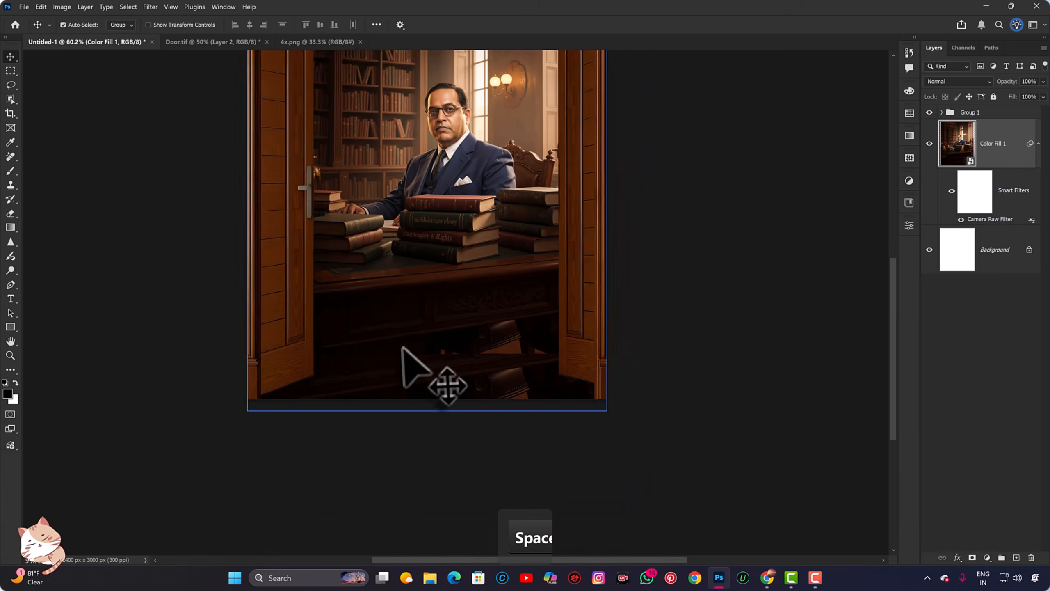
scroll(544, 301, "up", 2)
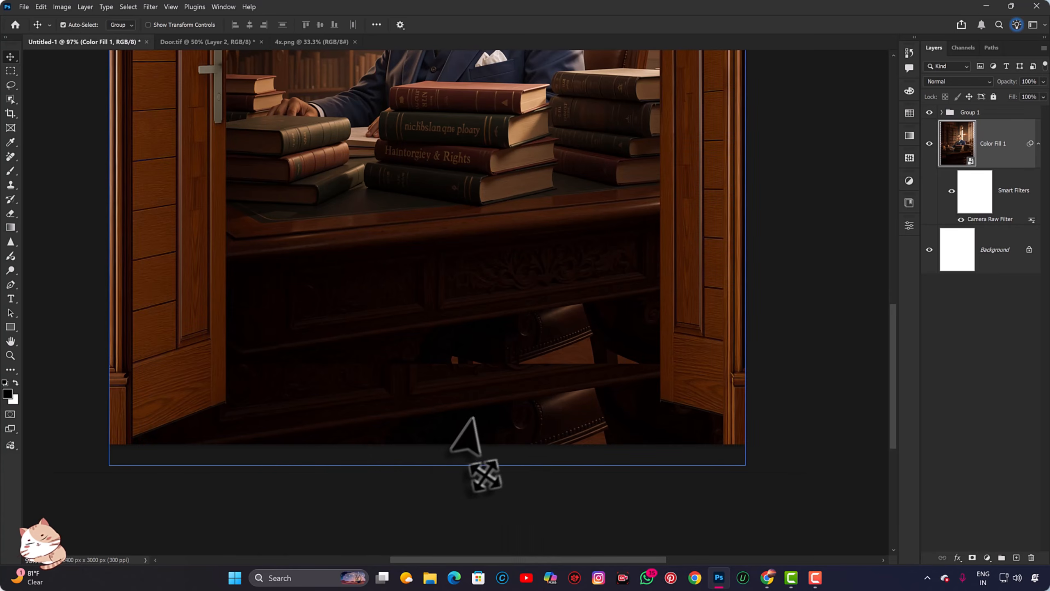
scroll(469, 430, "down", 2)
left_click_drag(502, 336, 498, 314)
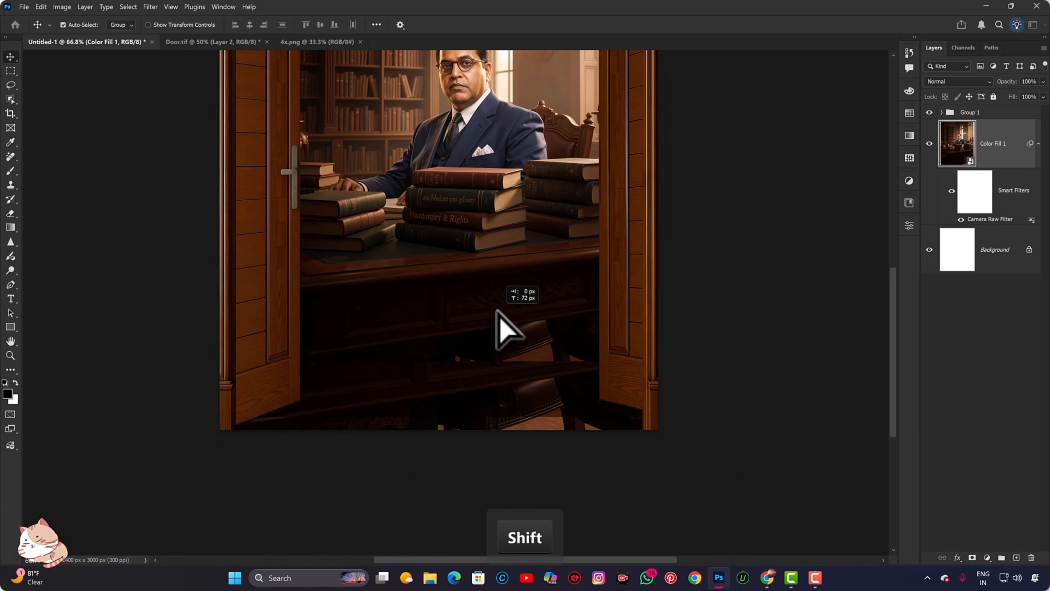
key("space")
left_click_drag(499, 375, 502, 472)
key("ctrl+0")
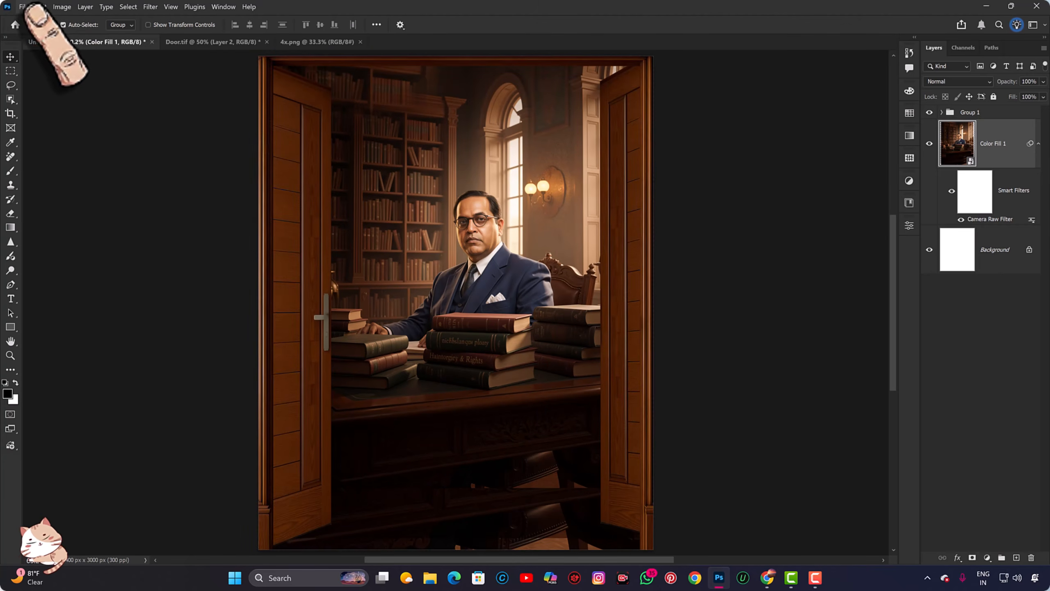
Step: Place the Wood (9) texture from the 14 aril folder as an embedded layer above the portrait
left_click(24, 7)
left_click(124, 226)
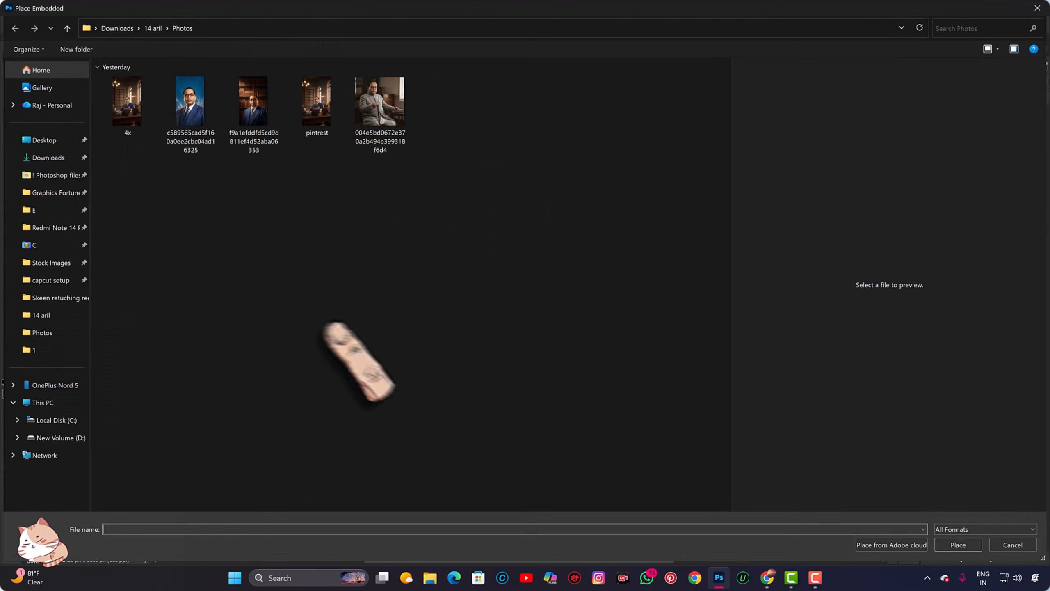
left_click(153, 28)
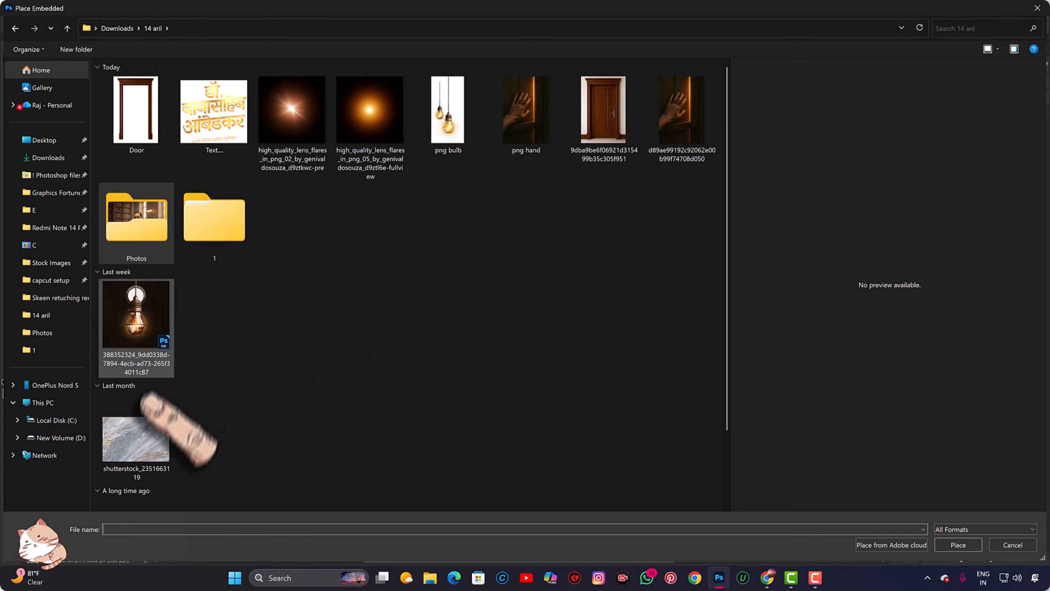
scroll(248, 372, "down", 2)
double_click(141, 472)
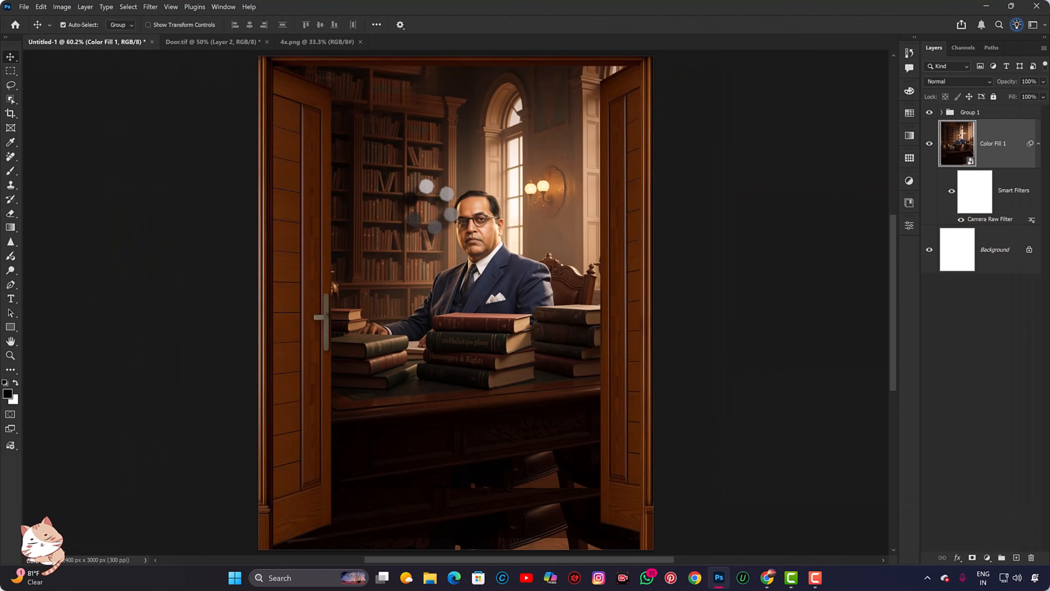
left_click_drag(509, 207, 510, 178)
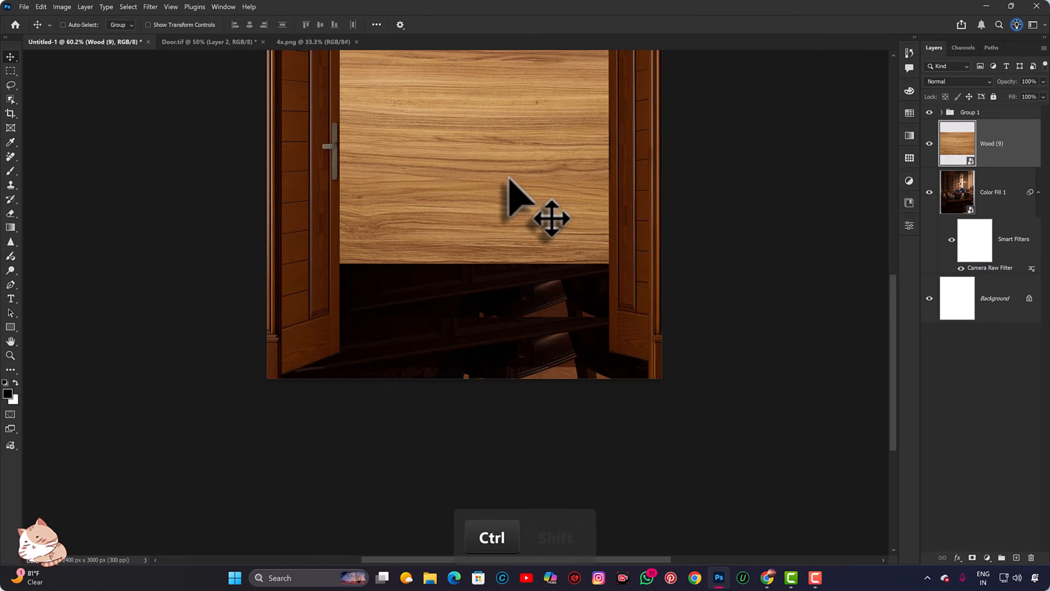
Step: Darken and desaturate the wood texture with a Camera Raw filter at Exposure -1.60 and Vibrance -51
key("ctrl+shift+a")
left_click_drag(382, 347, 429, 366)
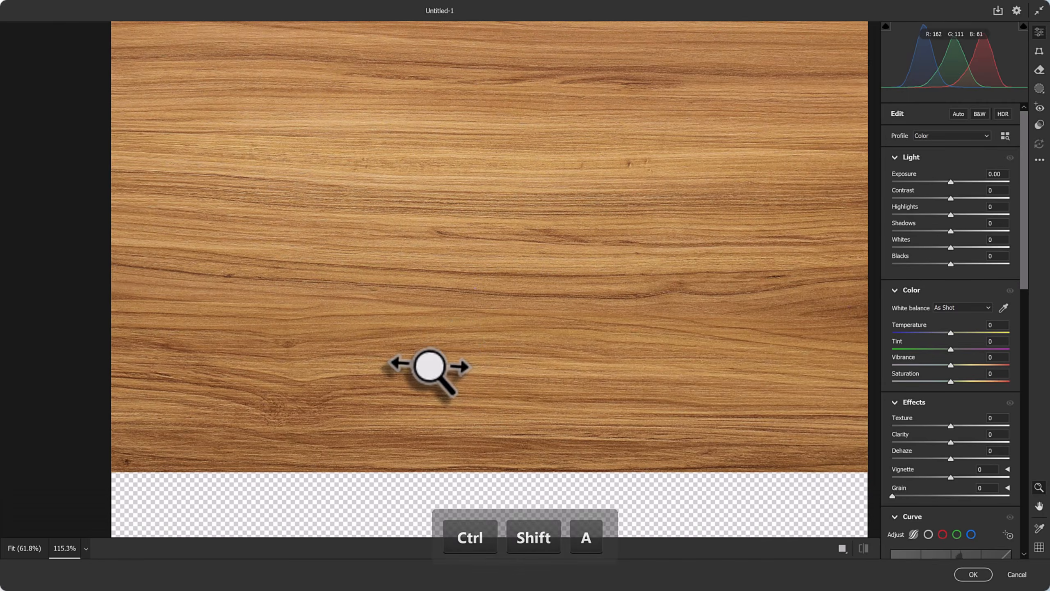
left_click_drag(455, 325, 415, 394)
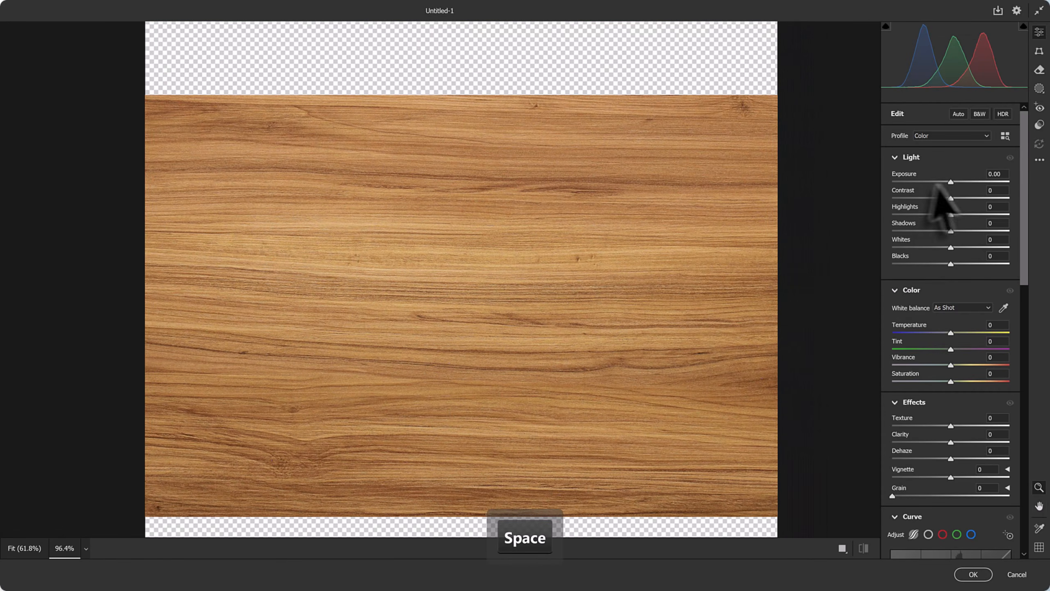
mouse_move(951, 182)
left_mouse_down()
mouse_move(921, 183)
mouse_move(933, 183)
left_mouse_up()
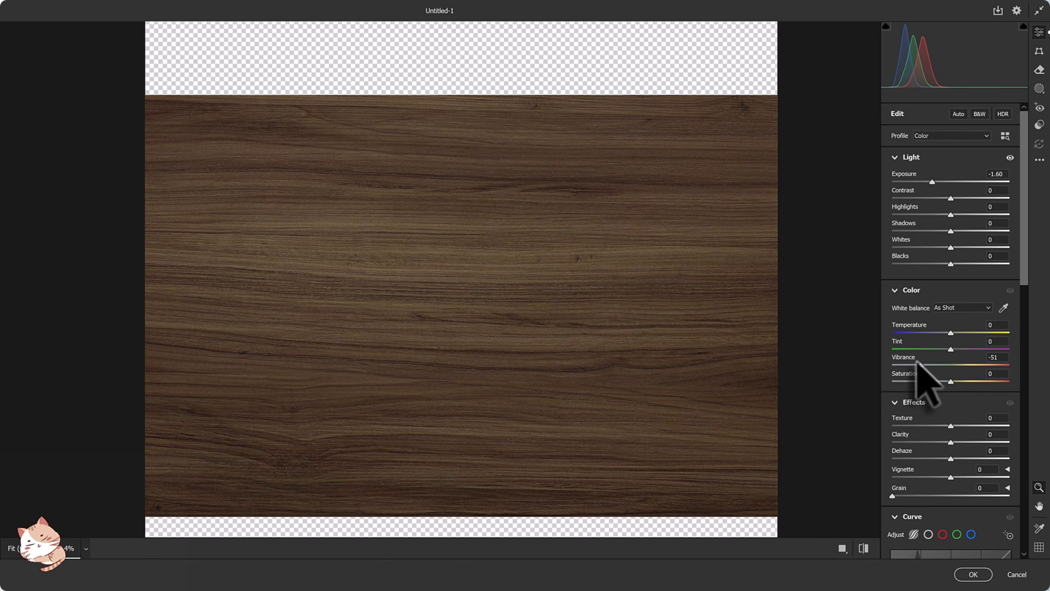
key("Return")
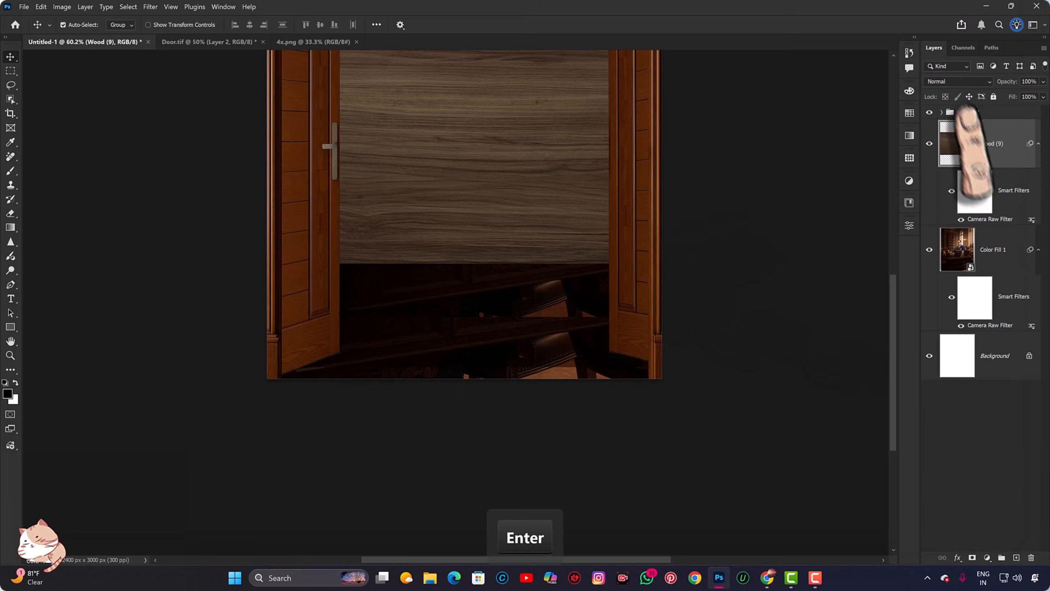
Step: Convert the filtered Wood (9) layer into a smart object
right_click(1004, 140)
left_click(974, 340)
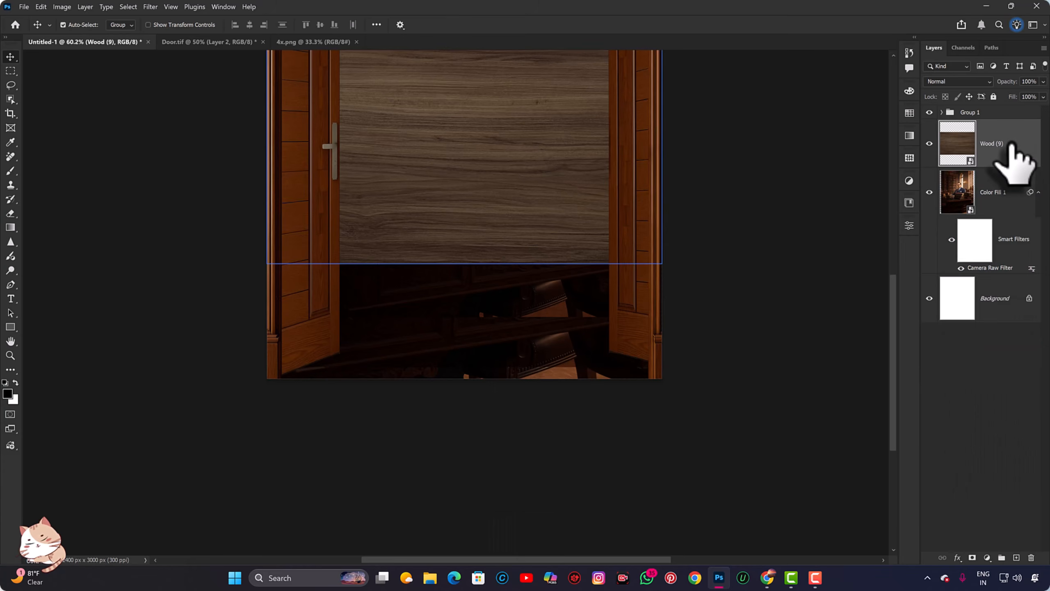
right_click(1000, 145)
left_click(1015, 347)
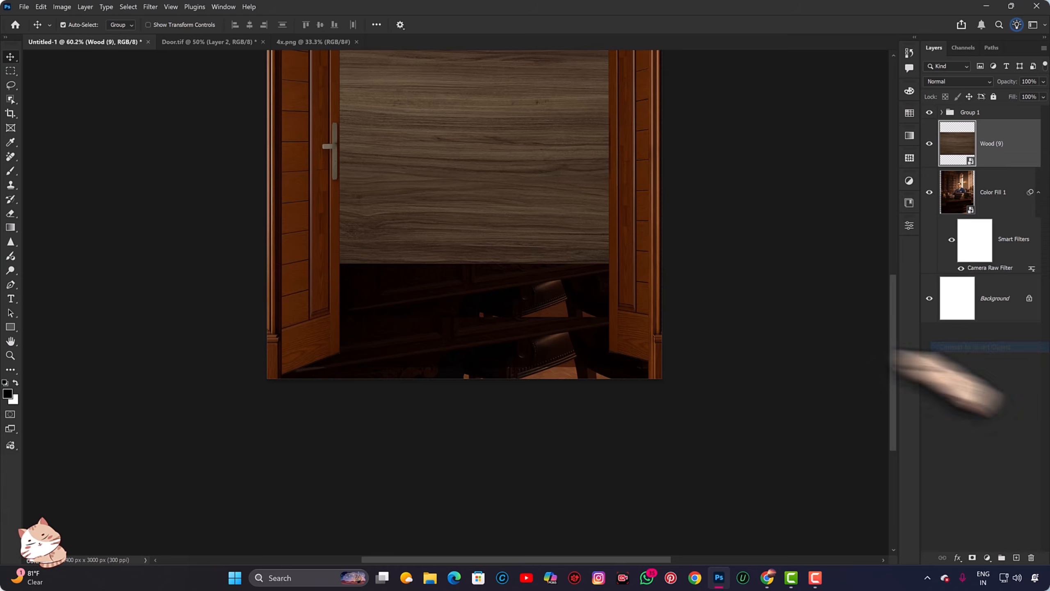
Step: Move the wood texture down over the desk front and distort its upper corners to follow the slanted desk edge
key("ctrl+t")
left_click_drag(480, 215, 492, 413)
left_click_drag(509, 455, 519, 430)
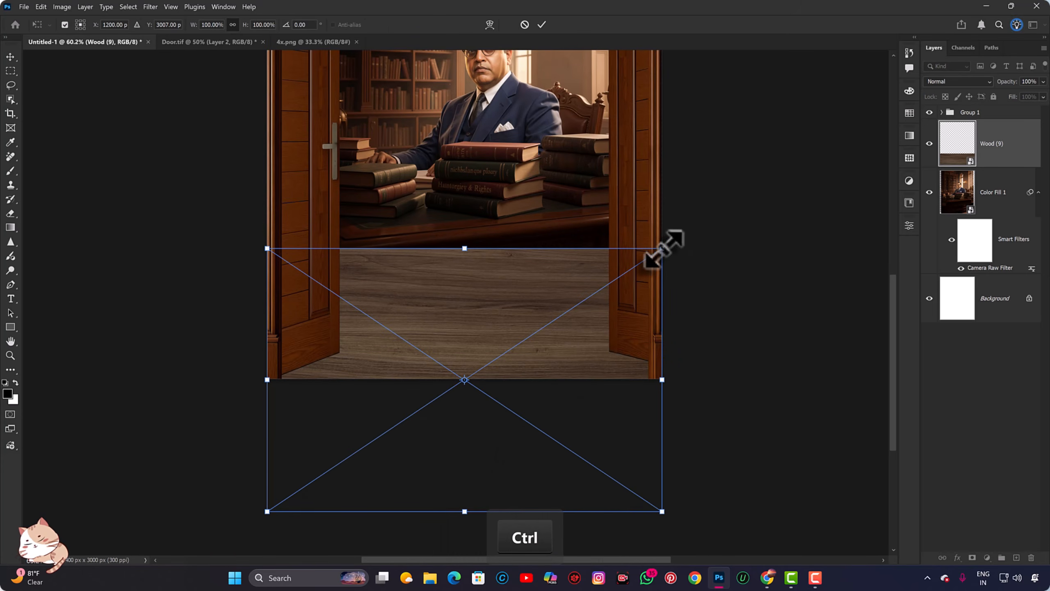
left_click_drag(662, 248, 651, 214)
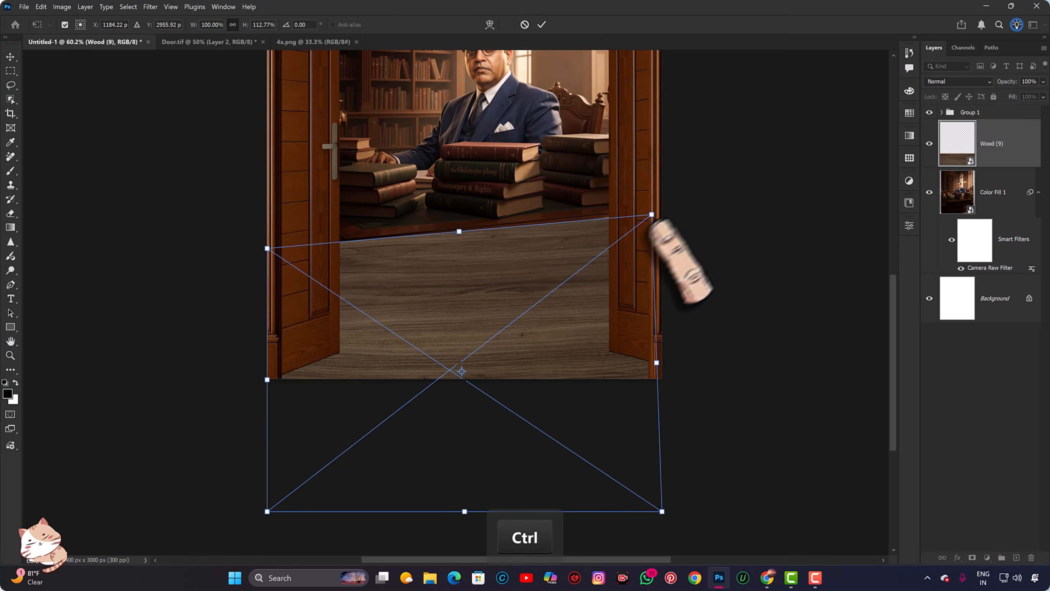
mouse_move(267, 248)
left_mouse_down()
mouse_move(276, 286)
mouse_move(282, 259)
left_mouse_up()
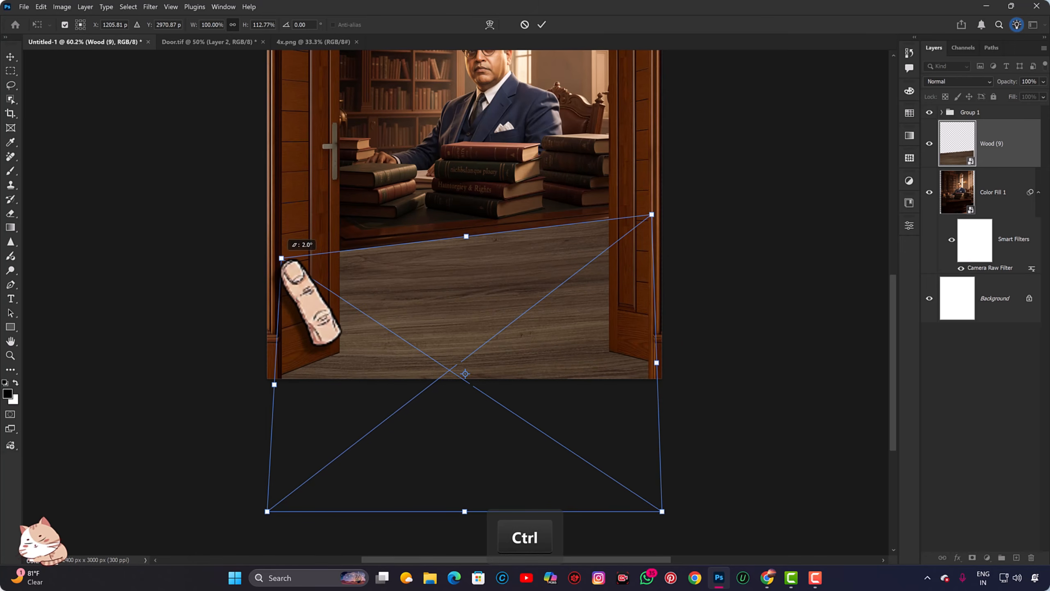
key("Return")
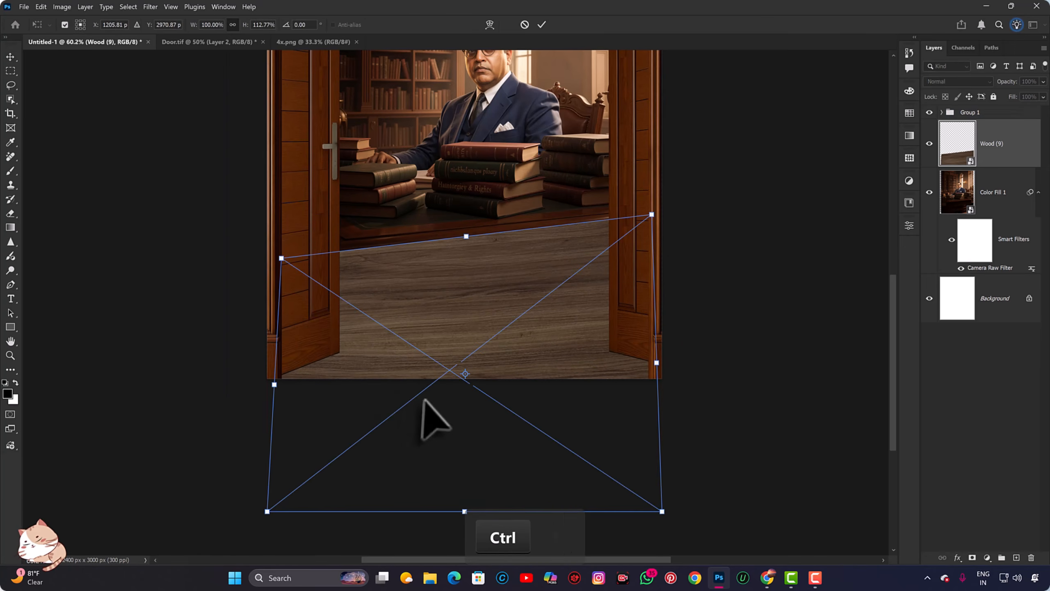
Step: Shorten the wood panel from below to about 706 px high and pull its lower right corner down to level the bottom edge
left_click_drag(469, 409, 476, 265)
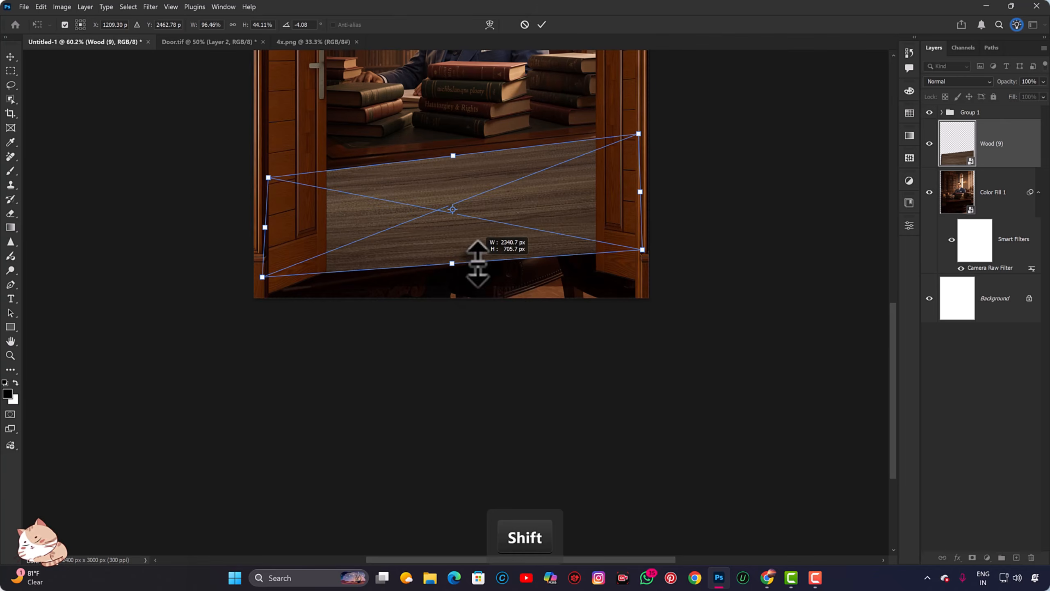
scroll(620, 256, "up", 3)
left_click_drag(646, 249, 644, 274)
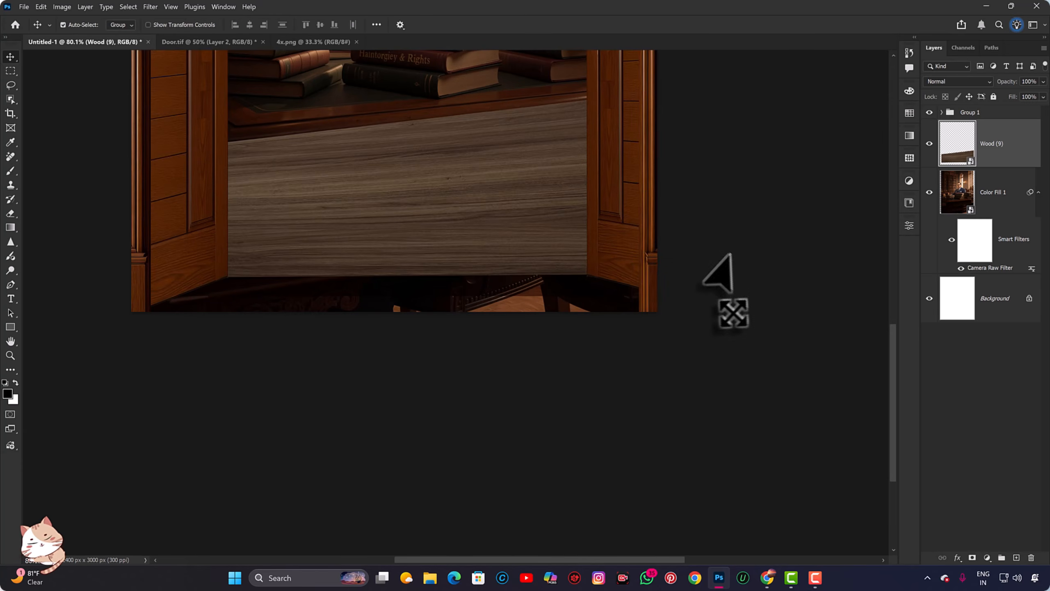
left_click(23, 6)
left_click(81, 226)
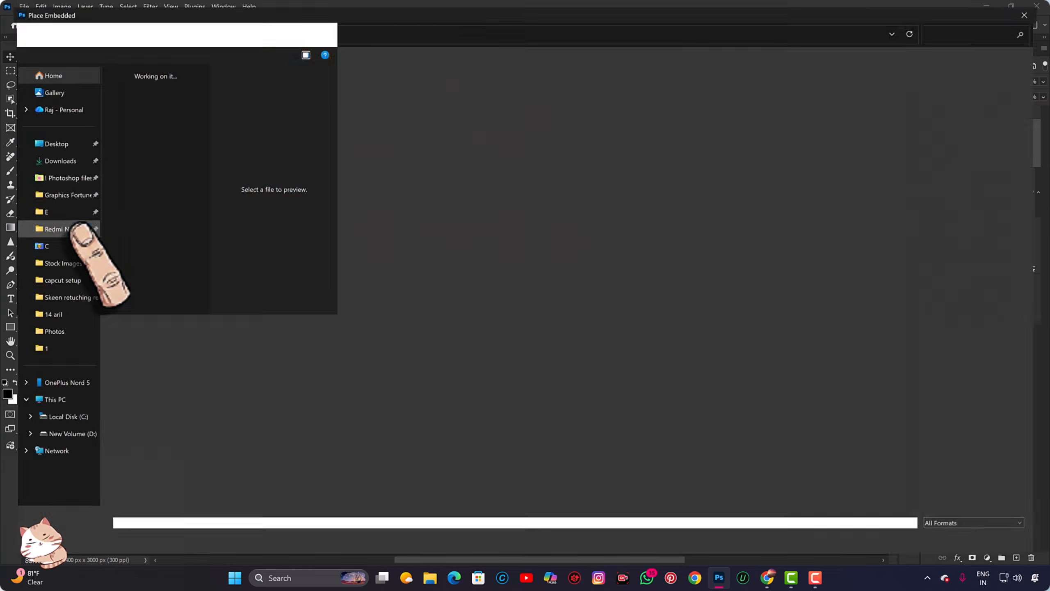
double_click(142, 432)
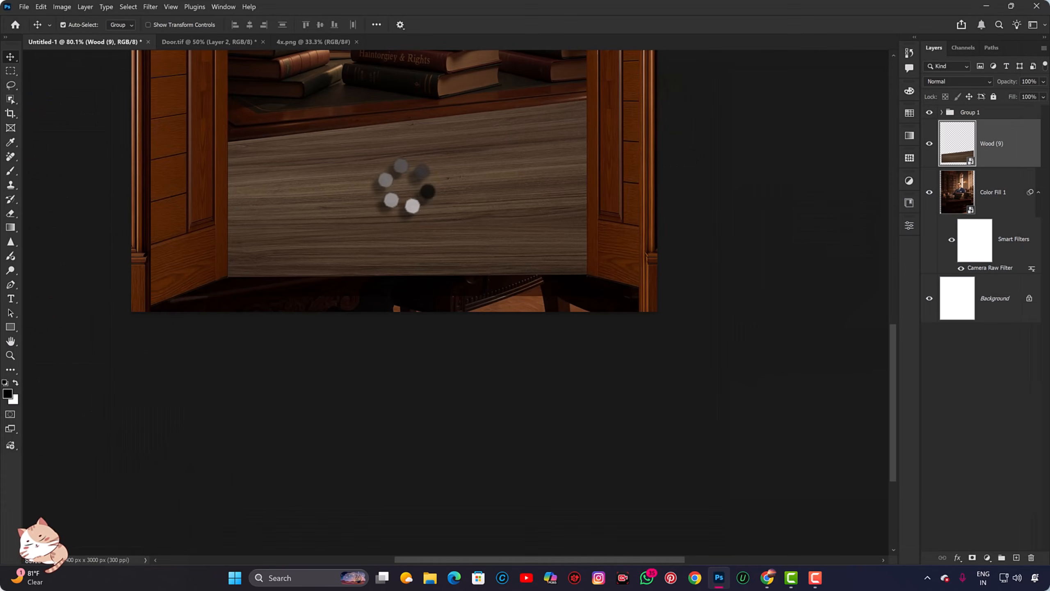
key("Return")
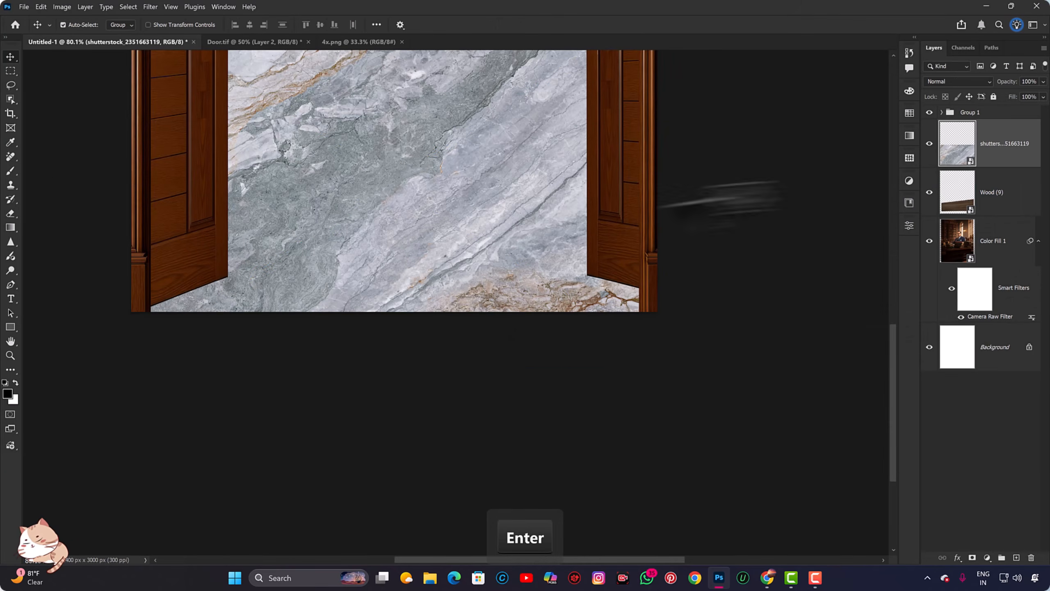
Step: Squash the marble into a narrow floor strip below the wood panel and spread its lower corners outward in perspective
scroll(438, 306, "down", 2)
key("ctrl+t")
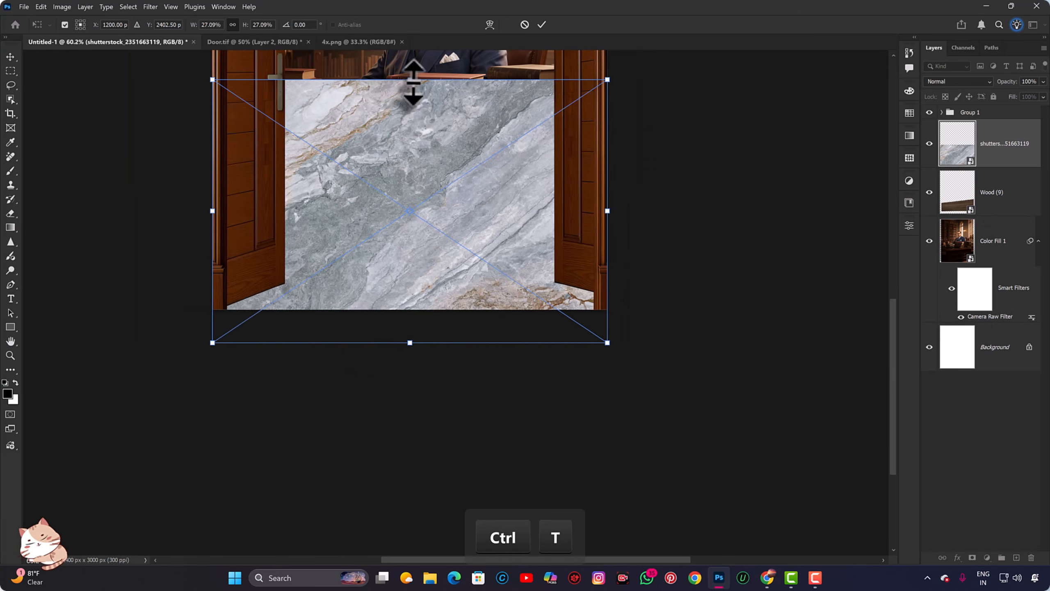
left_click_drag(413, 81, 419, 252)
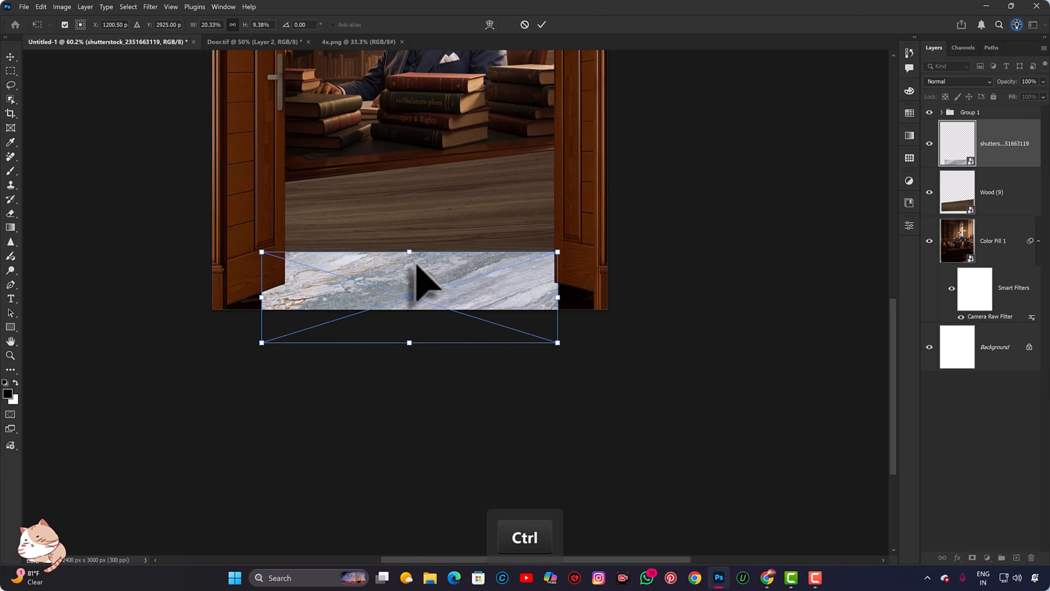
left_click_drag(558, 342, 650, 343)
key("Return")
scroll(388, 281, "up", 4)
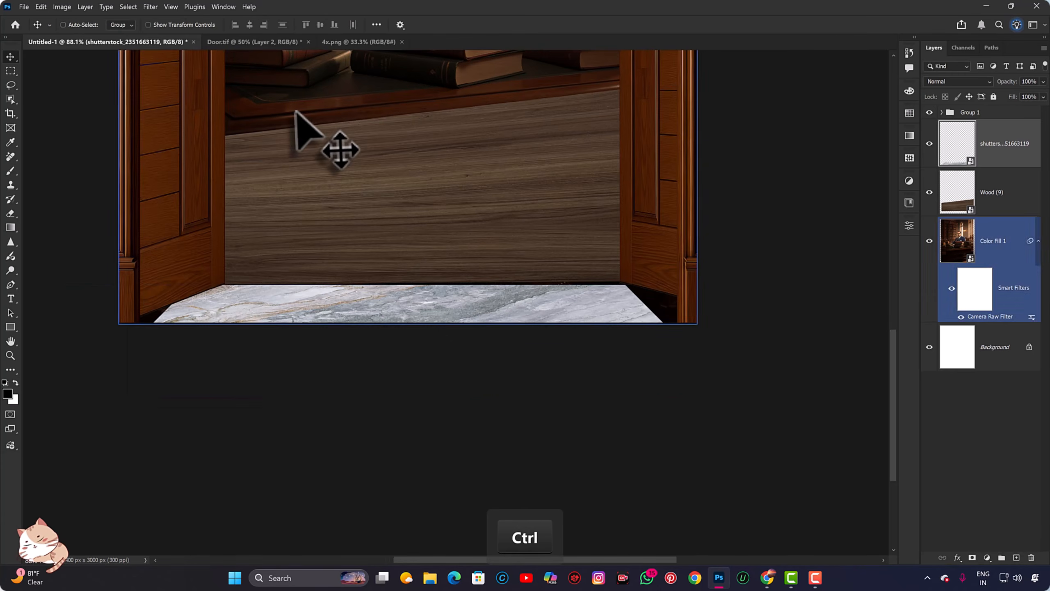
Step: Show the rulers and place a horizontal guide along the back edge of the marble floor
key("ctrl+r")
scroll(308, 78, "up", 2)
left_click_drag(330, 55, 353, 340)
Step: Distort the Wood (9) panel so its lower right corner meets the horizontal guide
left_click(736, 329, "ctrl")
scroll(850, 361, "up", 7)
key("ctrl+t")
left_click_drag(801, 313, 800, 319)
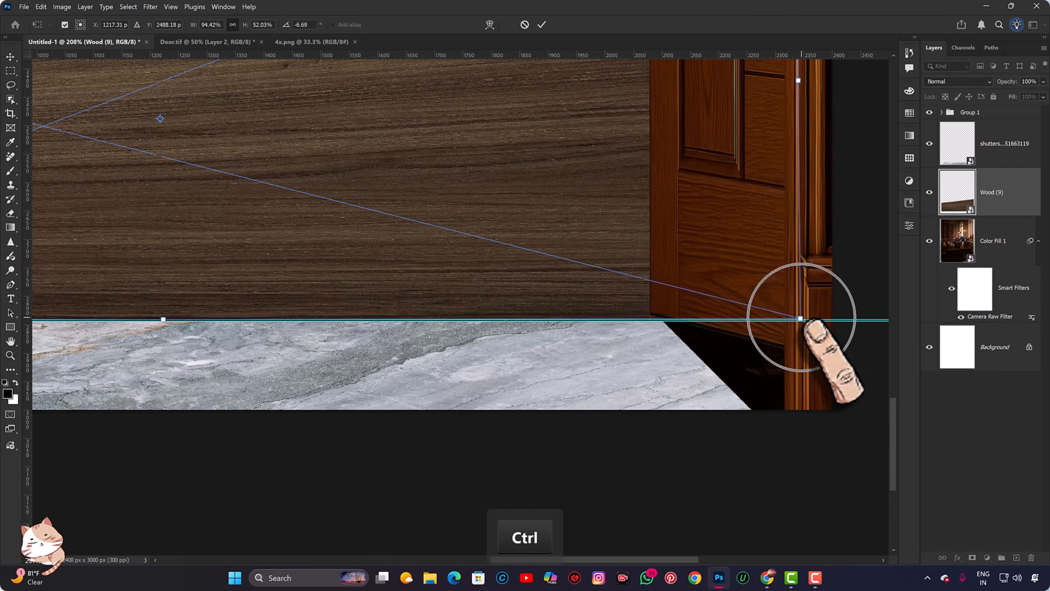
key("Return")
scroll(694, 338, "down", 9)
Step: Reshape the marble floor's lower corners to fill the gaps beside both doors, and hide the guide
left_click(568, 356, "ctrl")
key("ctrl+t")
scroll(567, 358, "down", 1)
left_click_drag(799, 452, 665, 408)
key("Return")
scroll(387, 333, "up", 2)
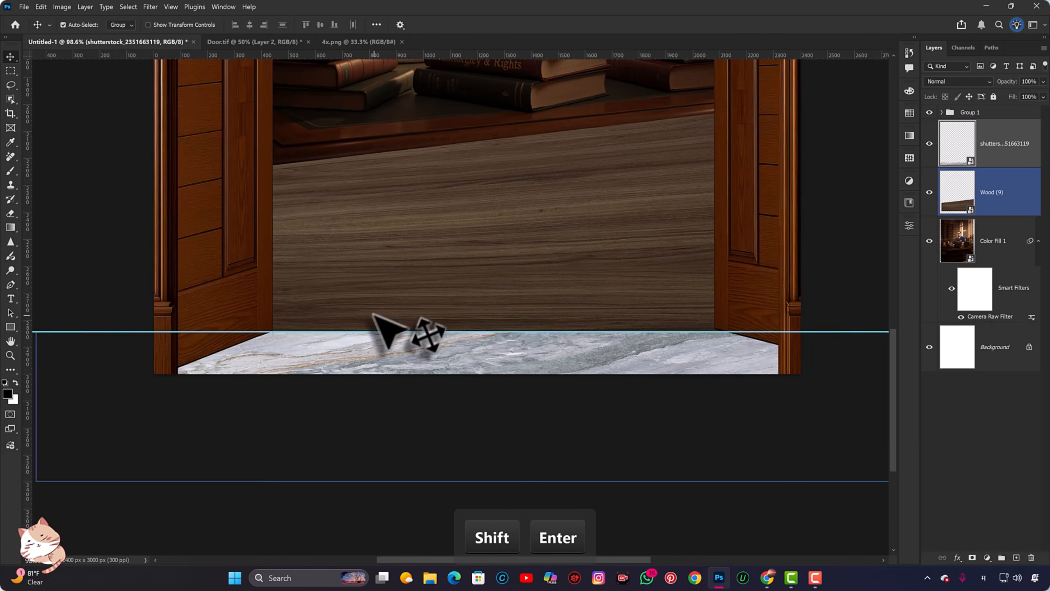
left_click(551, 304, "ctrl")
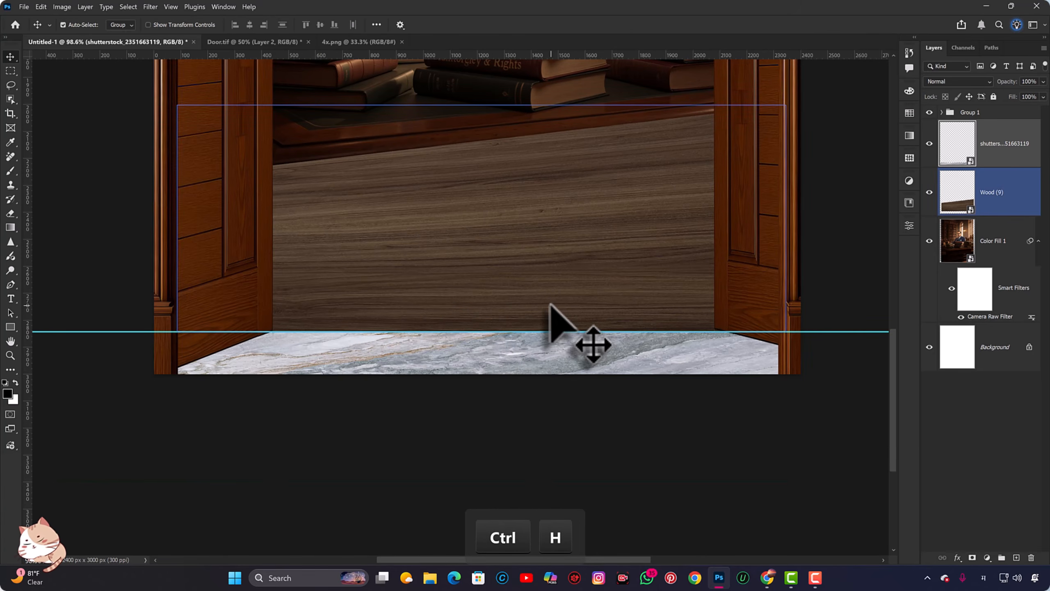
key("ctrl+h")
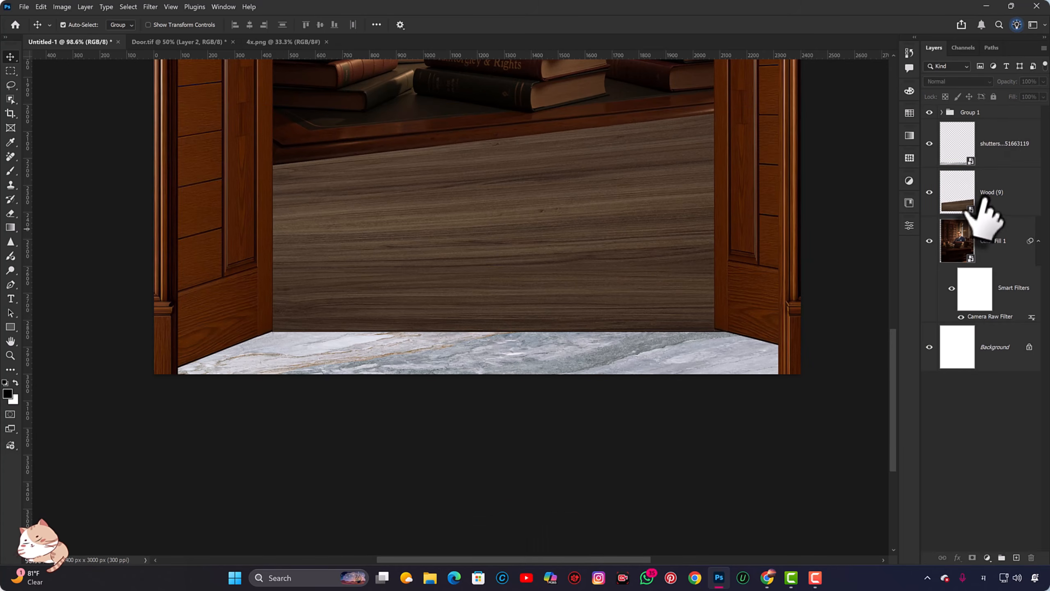
Step: Group the marble floor layer together with the Wood (9) layer
left_click(1006, 139, "ctrl")
key("ctrl+g")
scroll(661, 344, "down", 3)
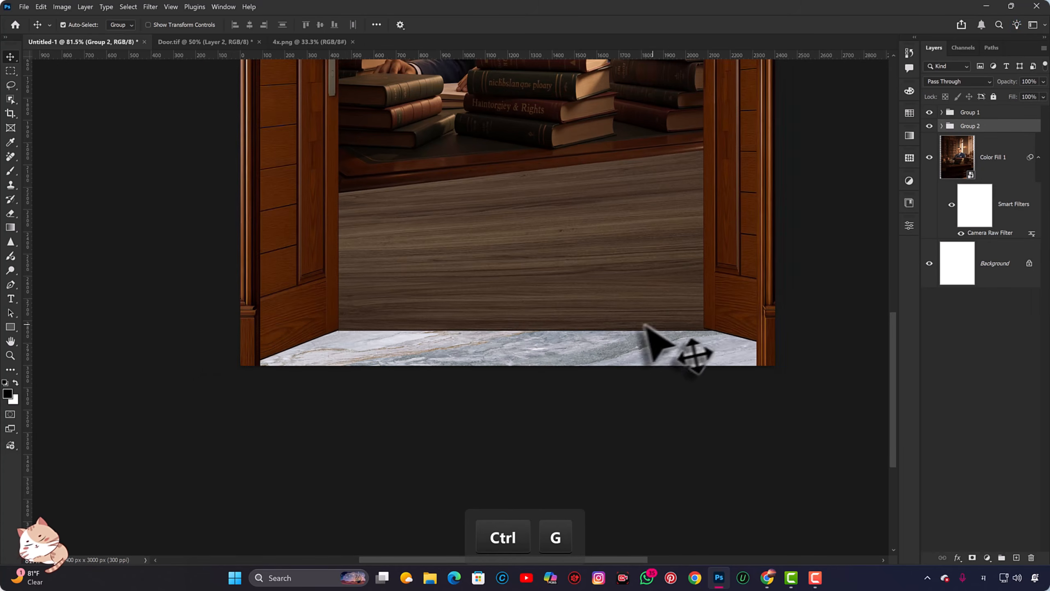
key("ctrl+0")
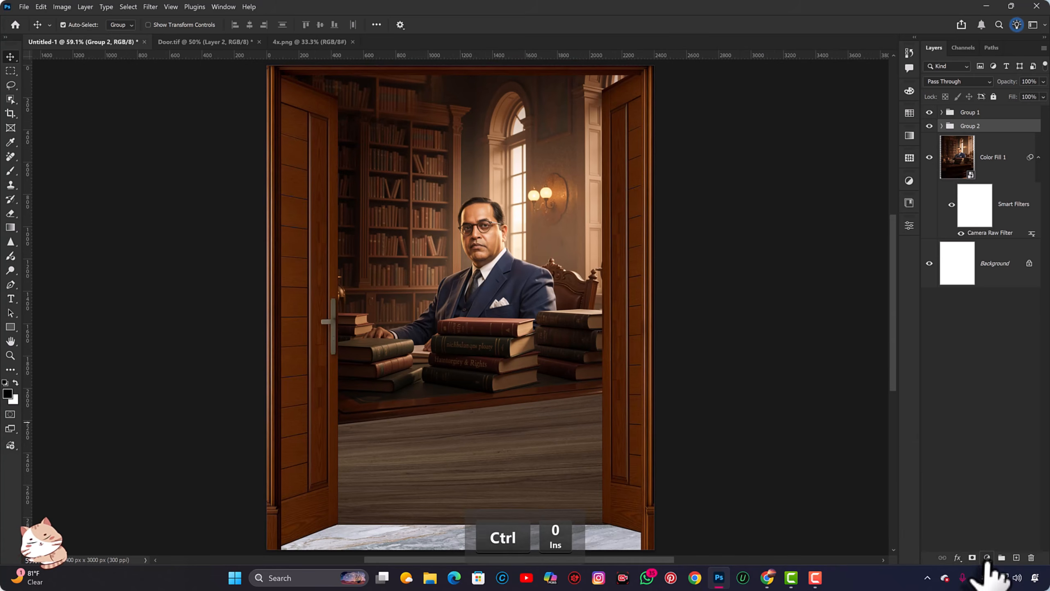
Step: Add an Exposure adjustment clipped to the floor-and-wood group and set its exposure to -1.08
left_click(986, 557)
left_click(988, 404)
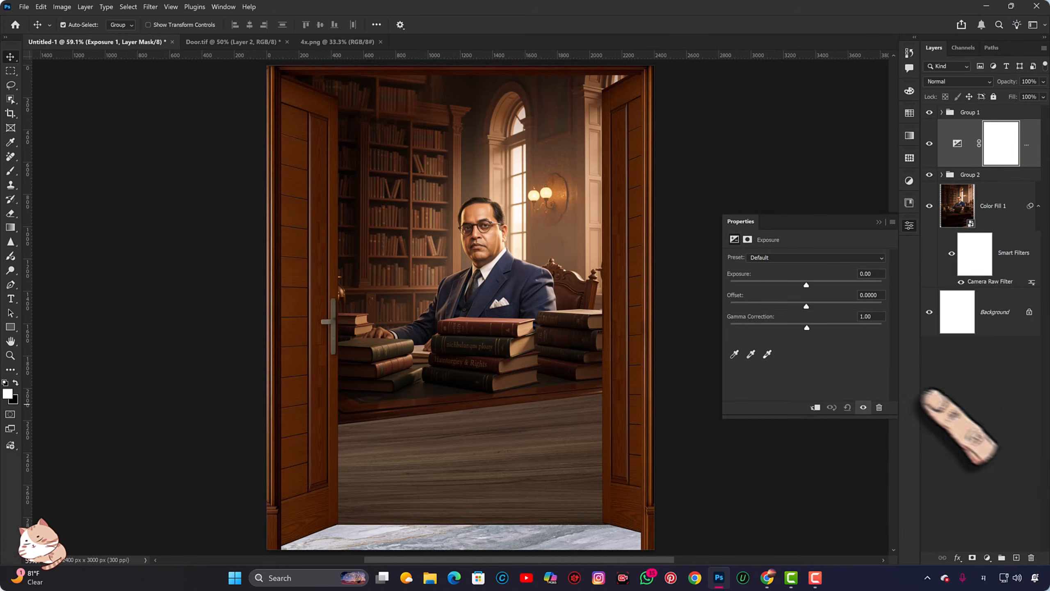
left_click(815, 407)
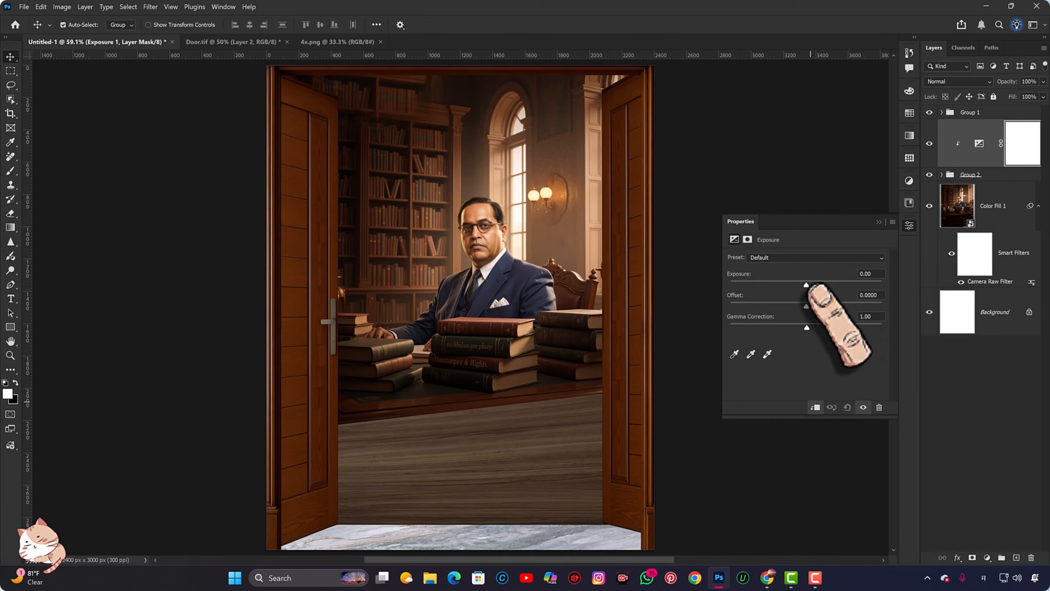
mouse_move(805, 285)
left_mouse_down()
mouse_move(781, 285)
mouse_move(799, 285)
left_mouse_up()
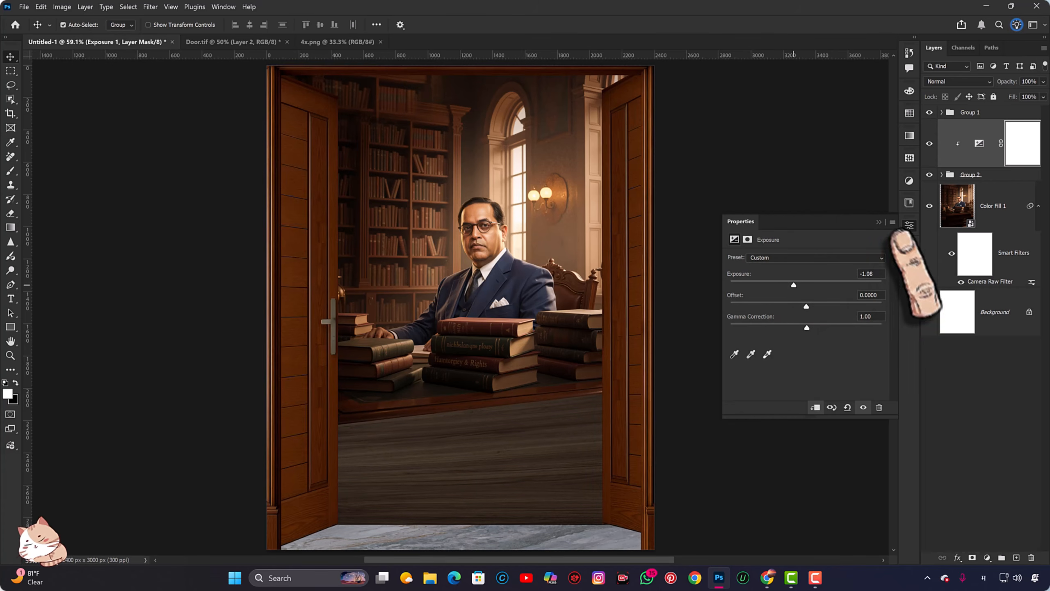
Step: Darken the marble floor layer with the Camera Raw Filter, setting Highlights to -81 and Exposure to -2.35
left_click(942, 174)
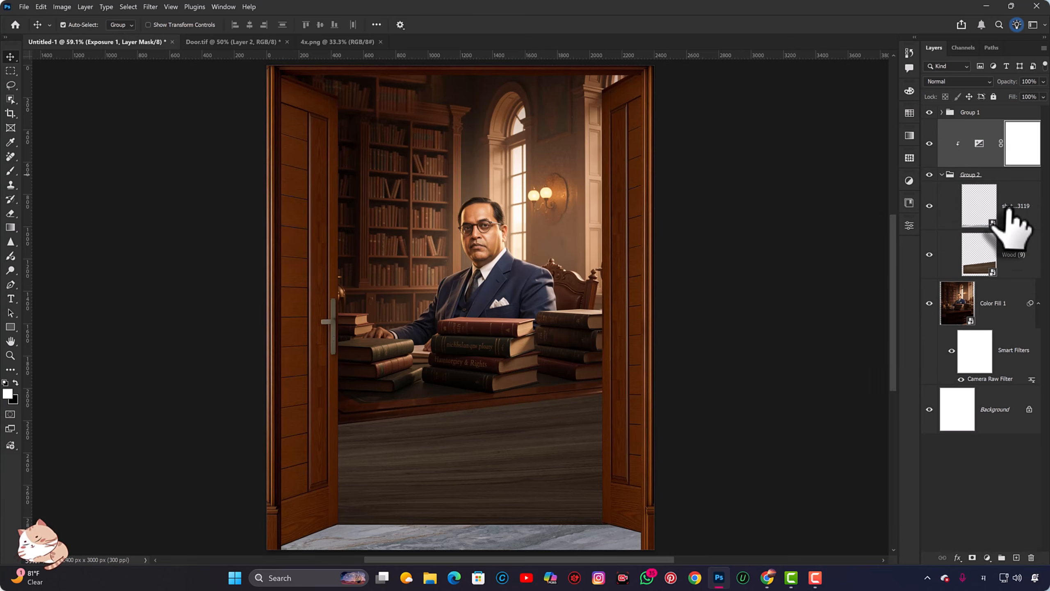
left_click(1008, 211)
key("ctrl+shift+a")
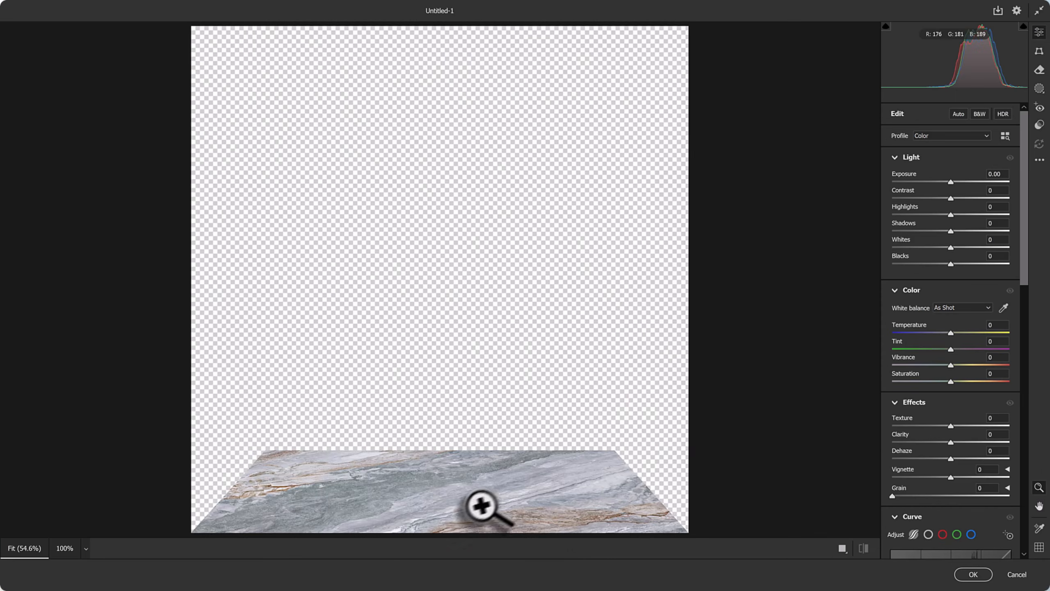
left_click_drag(482, 506, 522, 519)
key("space")
left_click_drag(557, 486, 610, 305)
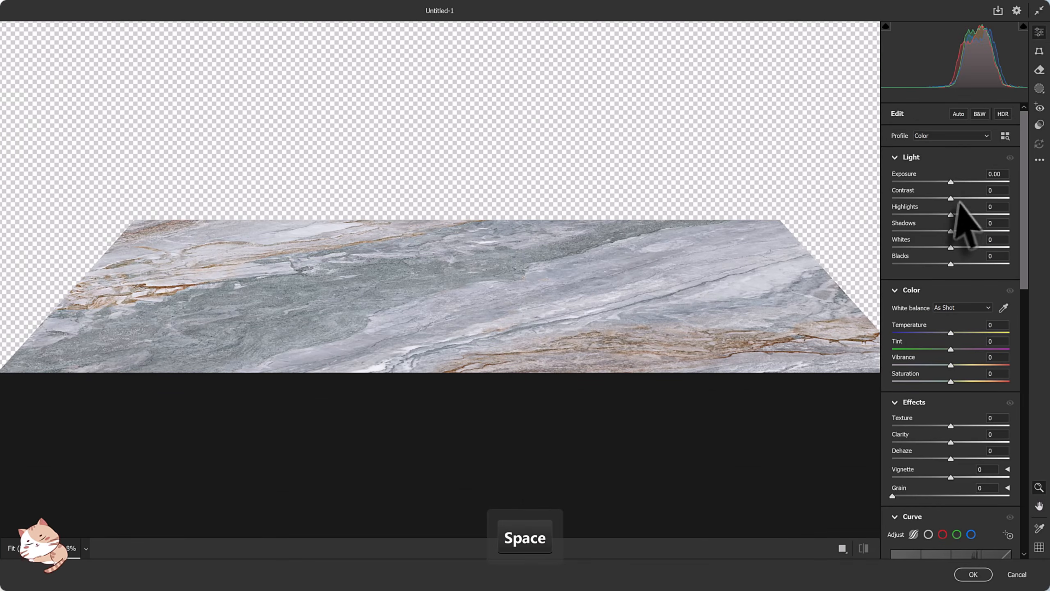
left_click_drag(950, 214, 903, 215)
left_click_drag(949, 182, 923, 182)
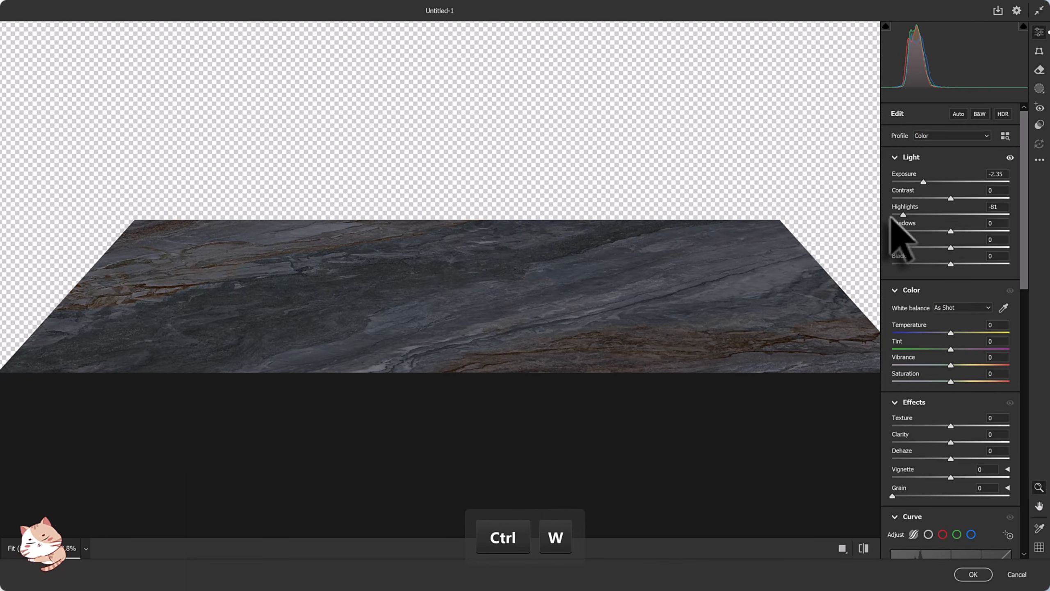
key("ctrl+w")
key("Return")
Step: Add a Solid Color fill clipped to Group 2, using the dark brown 3e1e0d sampled from the door
key("space")
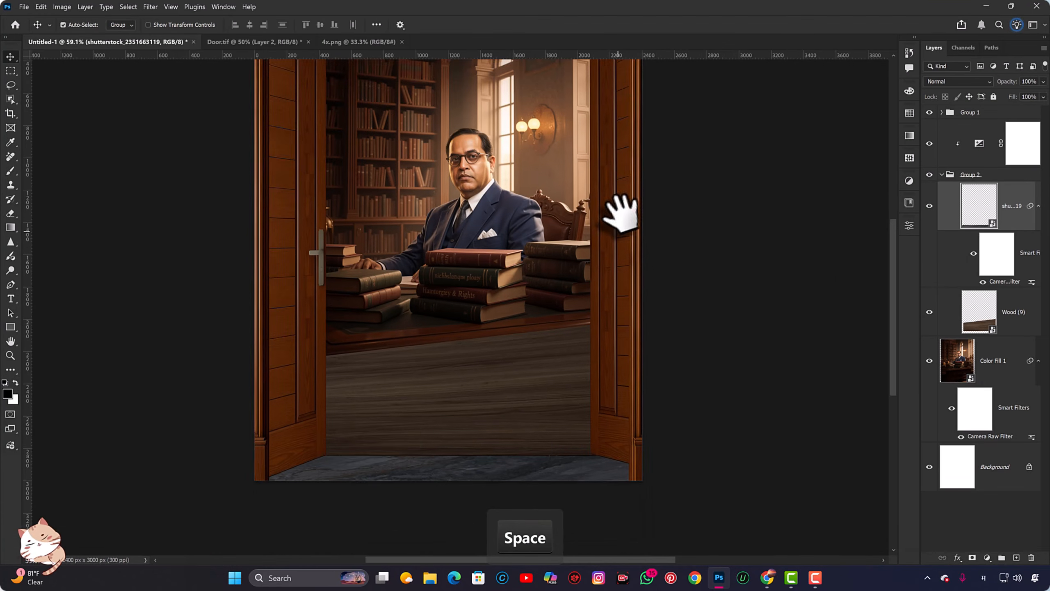
left_click_drag(621, 213, 625, 182)
scroll(373, 418, "up", 2)
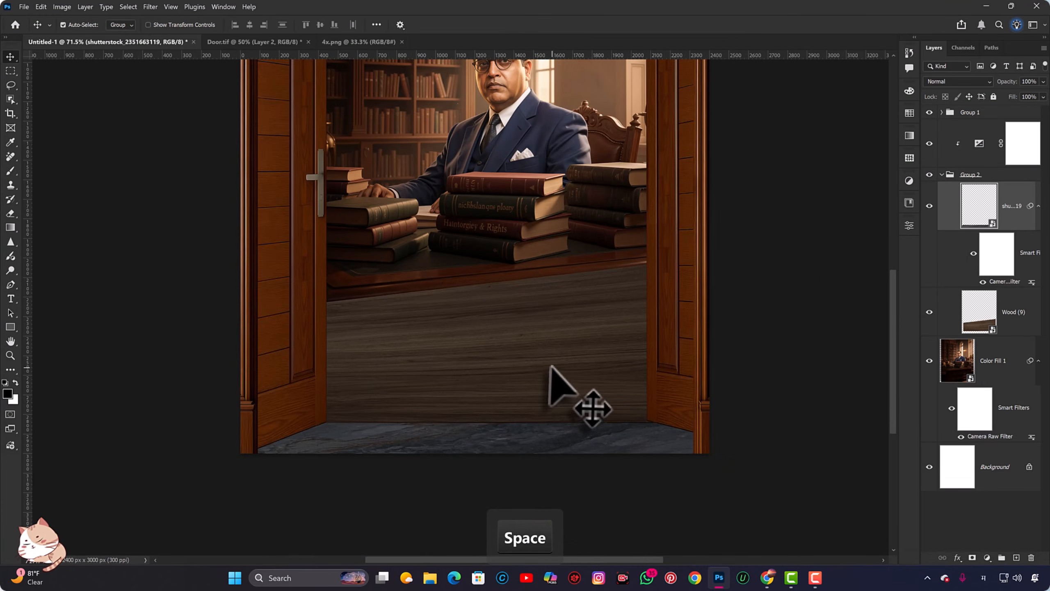
left_click(945, 174)
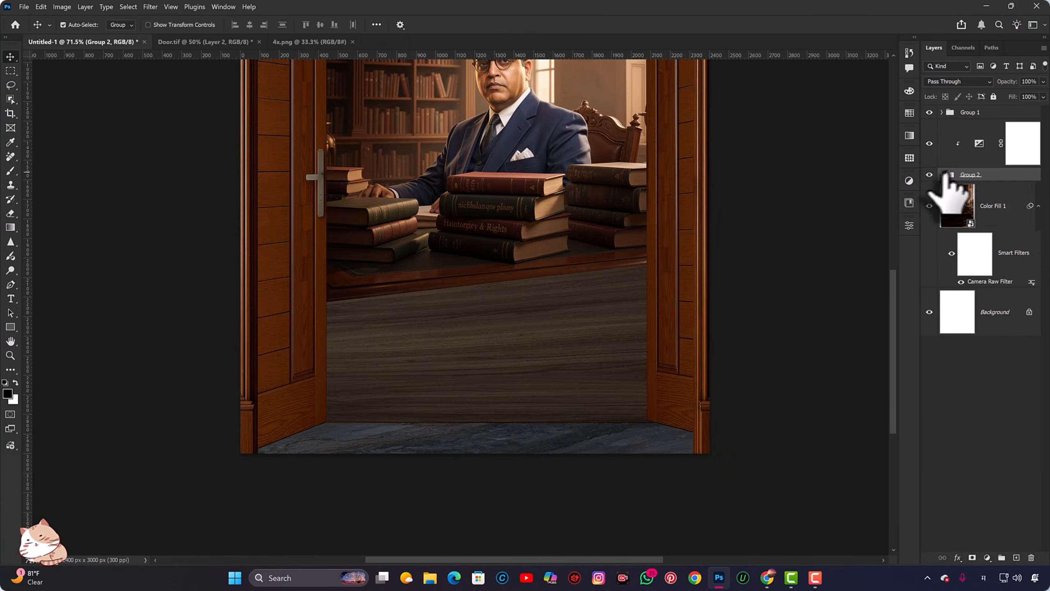
left_click(988, 557)
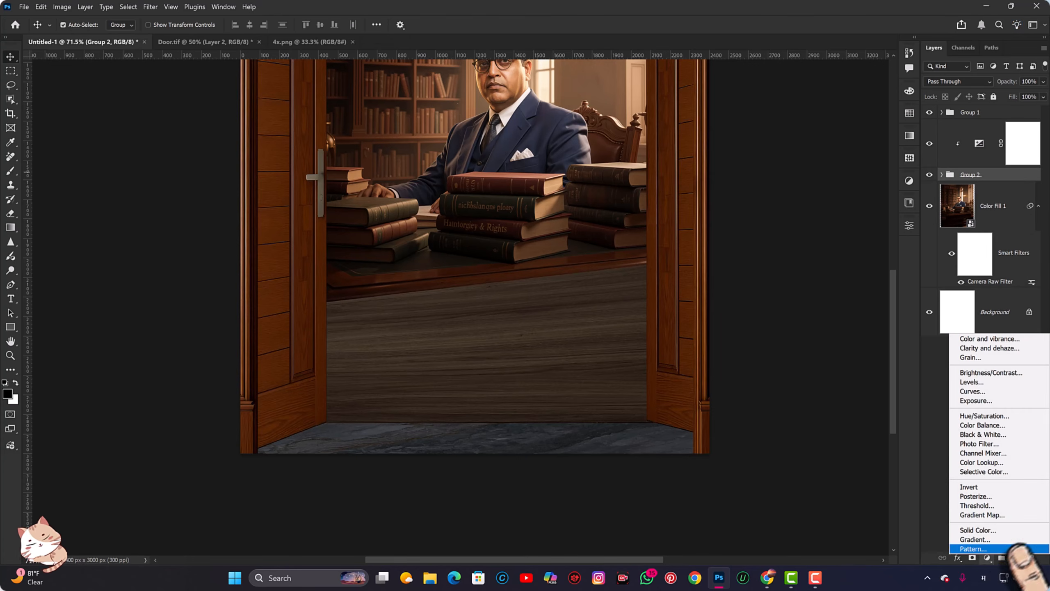
left_click(992, 530)
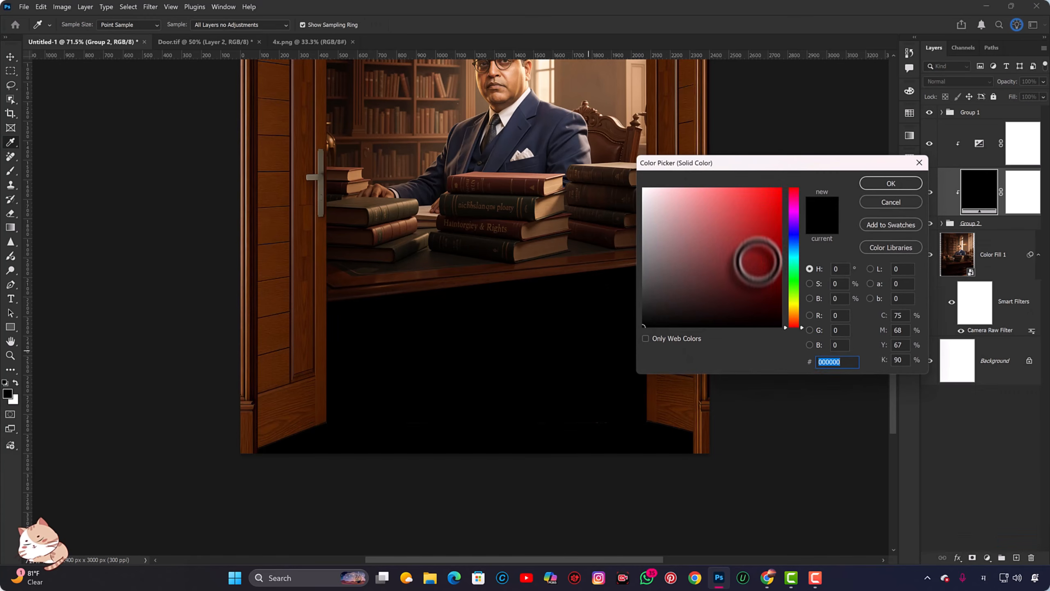
left_click(288, 306)
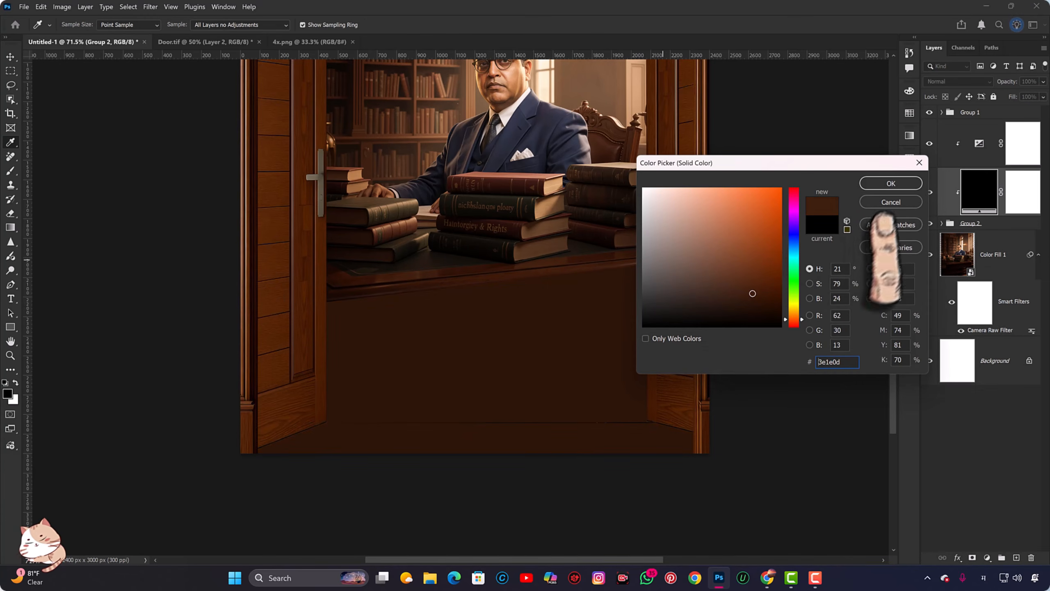
left_click(890, 183)
Step: Set the brown fill layer's blend mode to Soft Light and its opacity to 82%
left_click(978, 81)
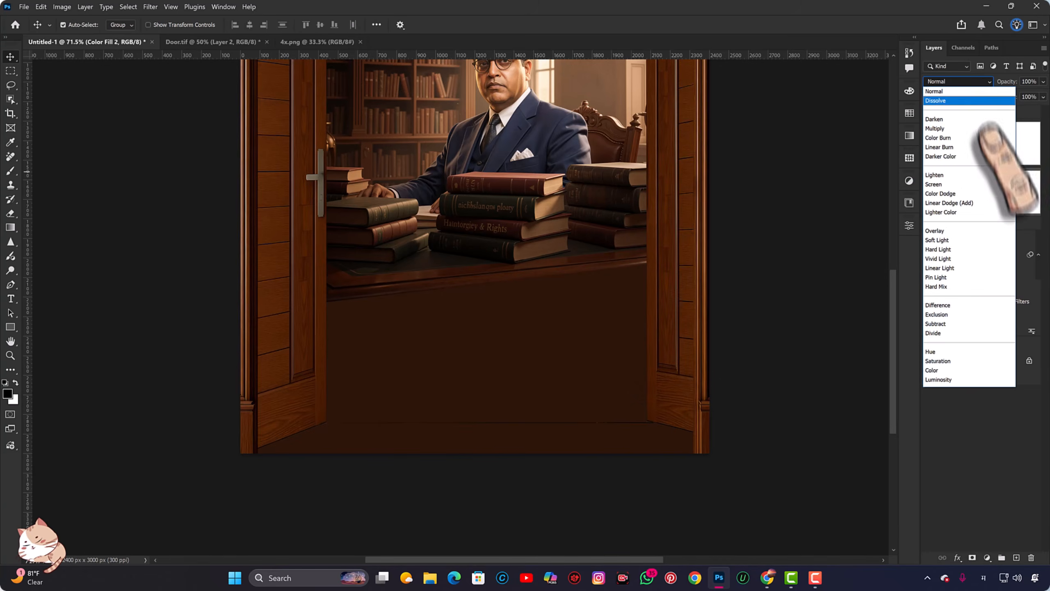
left_click(962, 240)
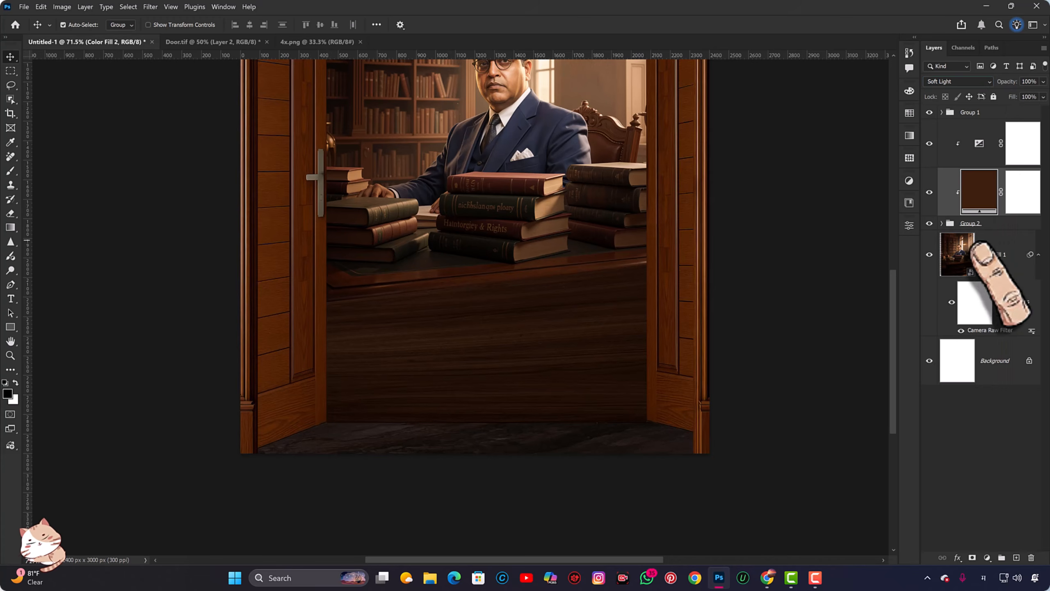
left_click_drag(1040, 94, 1007, 94)
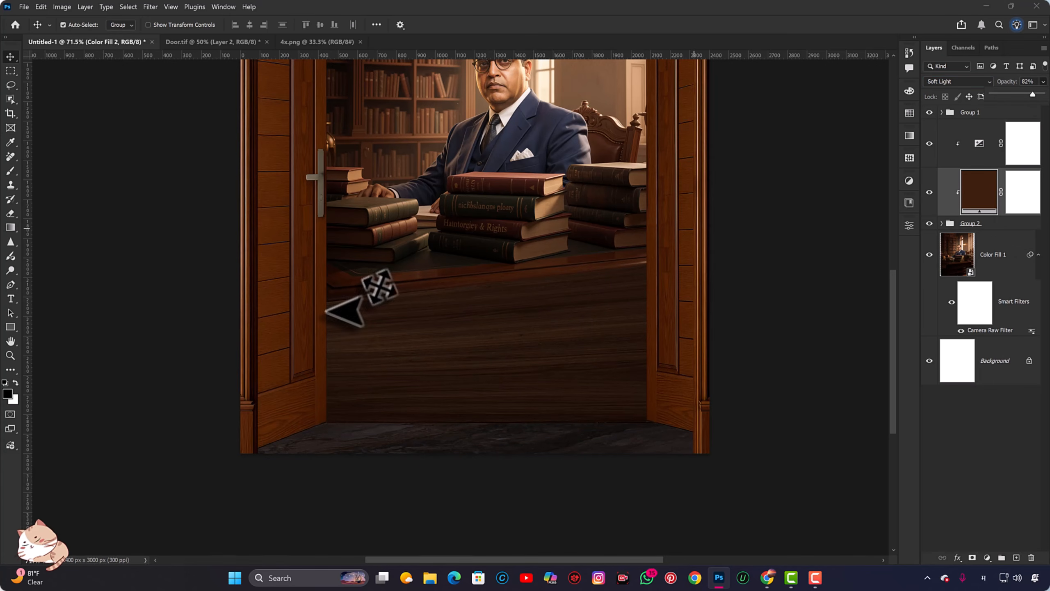
Step: Check which parts belong to Group 1 by toggling its visibility, and convert that door group to a smart object
left_click(975, 115)
left_click(930, 113)
left_click(929, 113)
scroll(338, 438, "down", 3)
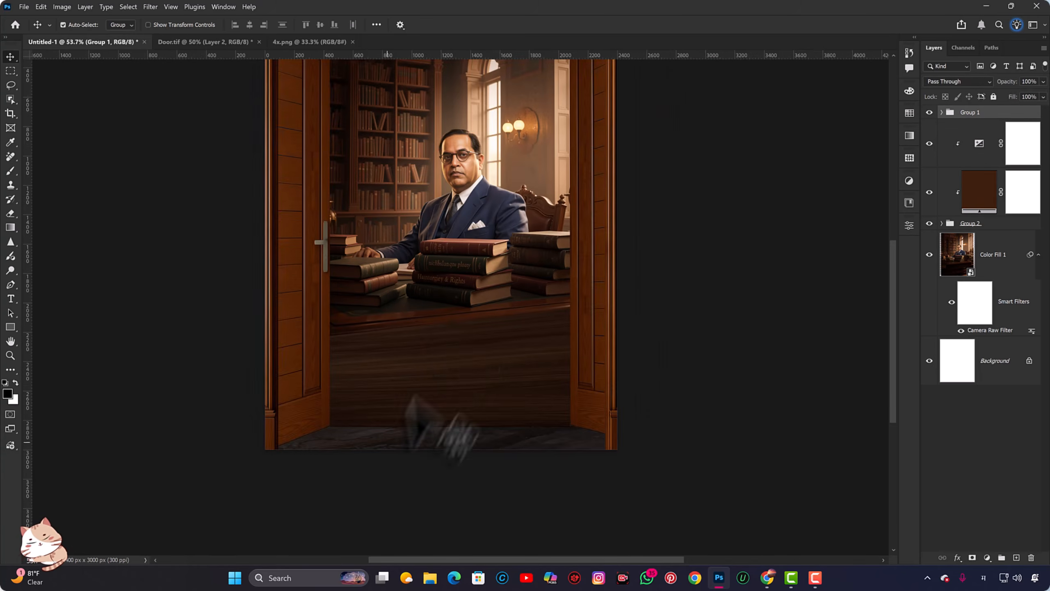
key("ctrl+0")
right_click(994, 115)
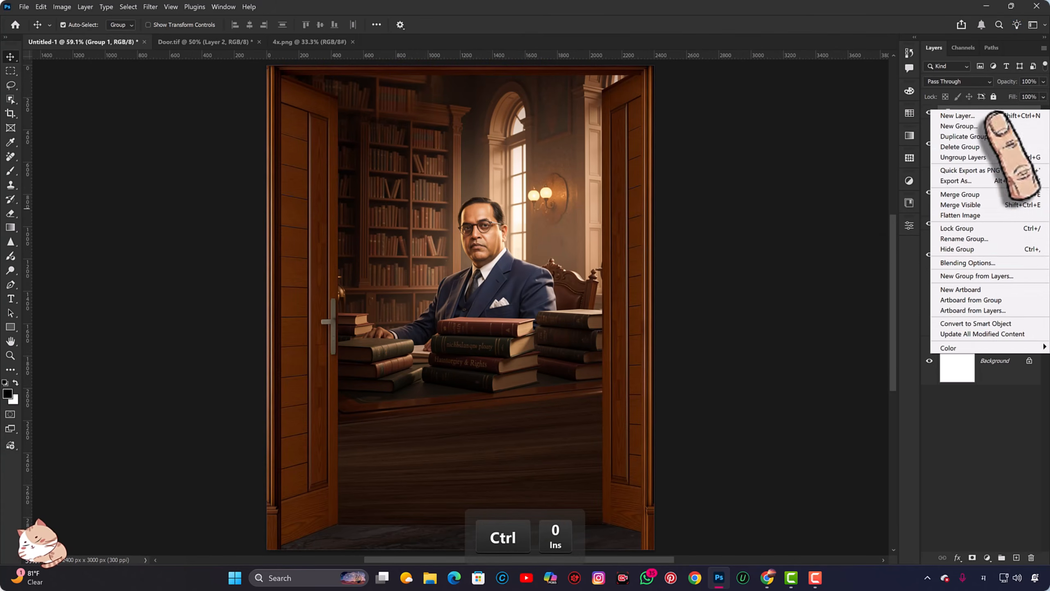
left_click(992, 324)
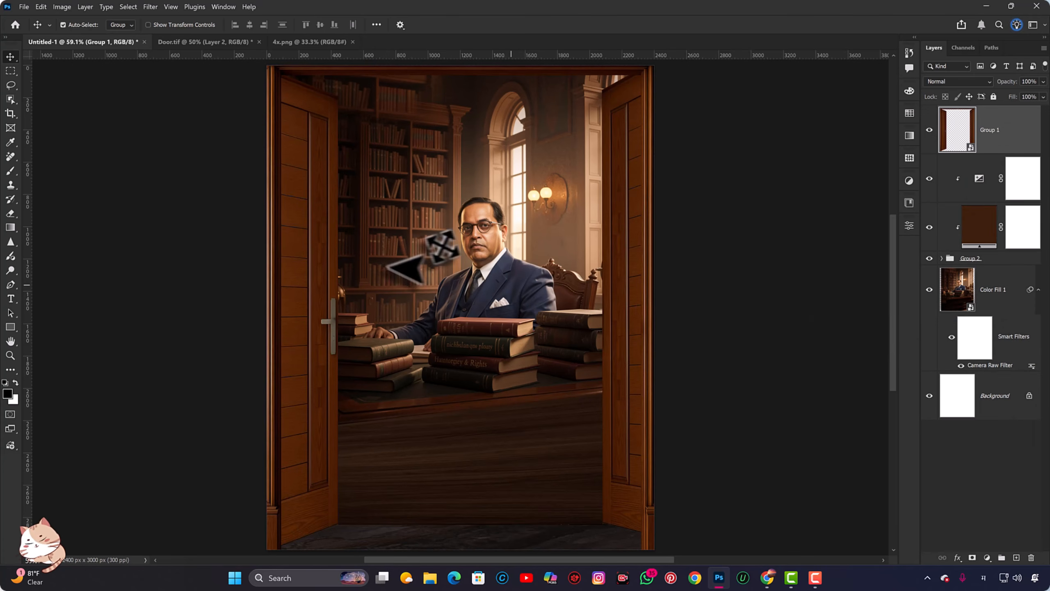
Step: Start a Camera Raw Filter on the door smart object with Vibrance -61, Texture +22 and Clarity +11
key("ctrl+shift+a")
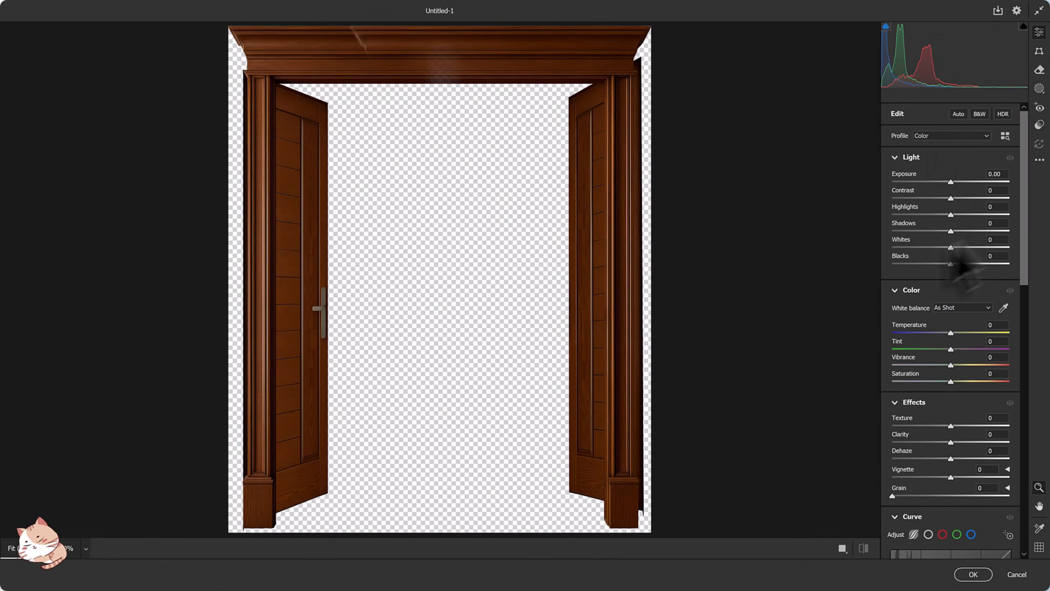
left_click_drag(950, 363, 915, 365)
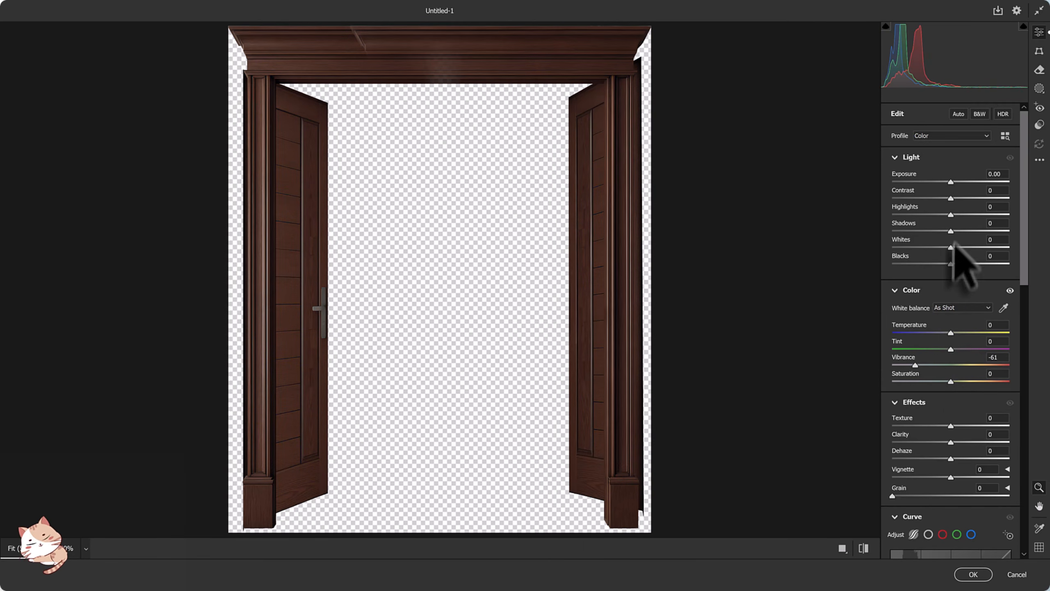
left_click_drag(958, 439, 966, 427)
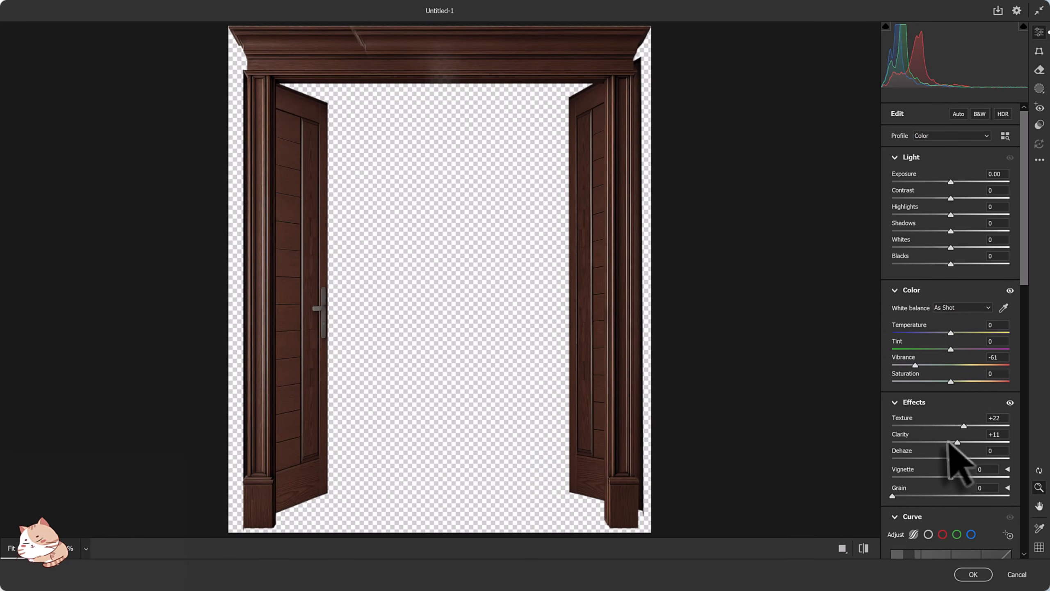
Step: Set the doors' Highlights to -100, Shadows to -13, Blacks to -9 and Contrast to +11, and apply the filter
left_click_drag(951, 215, 875, 219)
left_click_drag(951, 230, 934, 230)
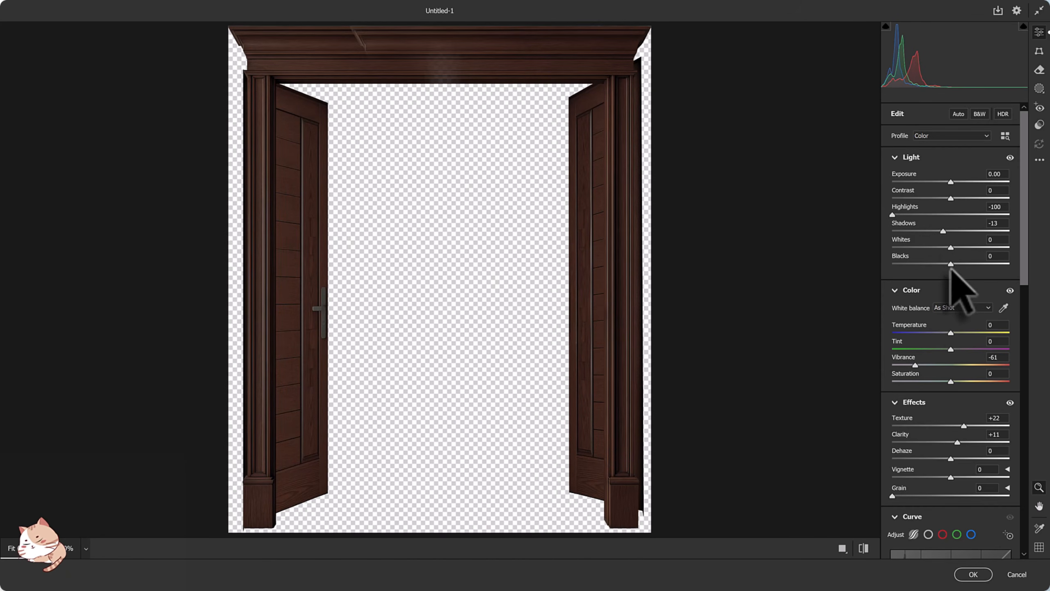
left_click_drag(948, 263, 944, 263)
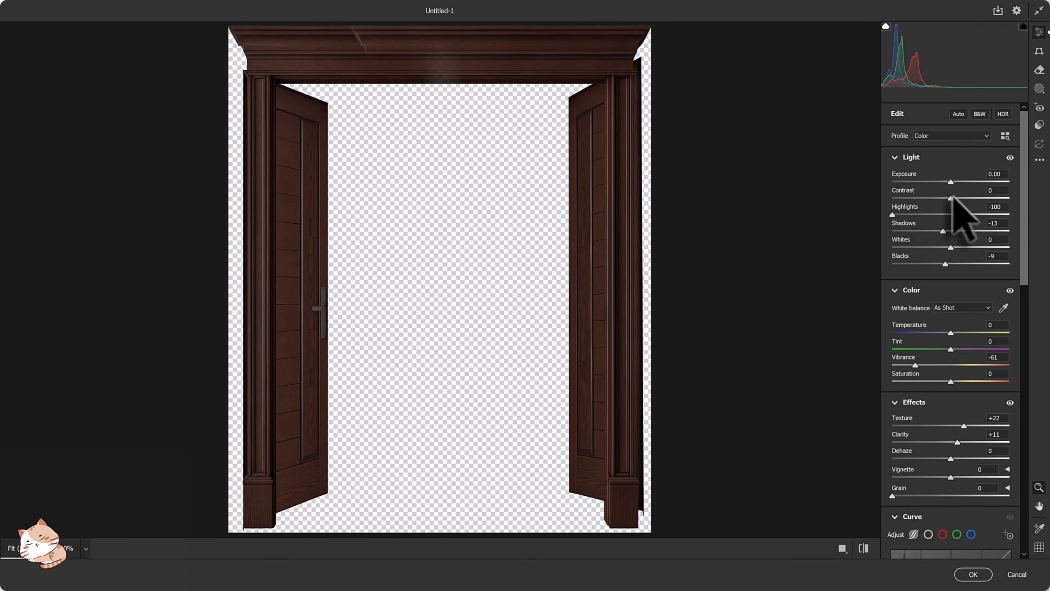
mouse_move(951, 198)
left_mouse_down()
mouse_move(966, 198)
mouse_move(957, 199)
left_mouse_up()
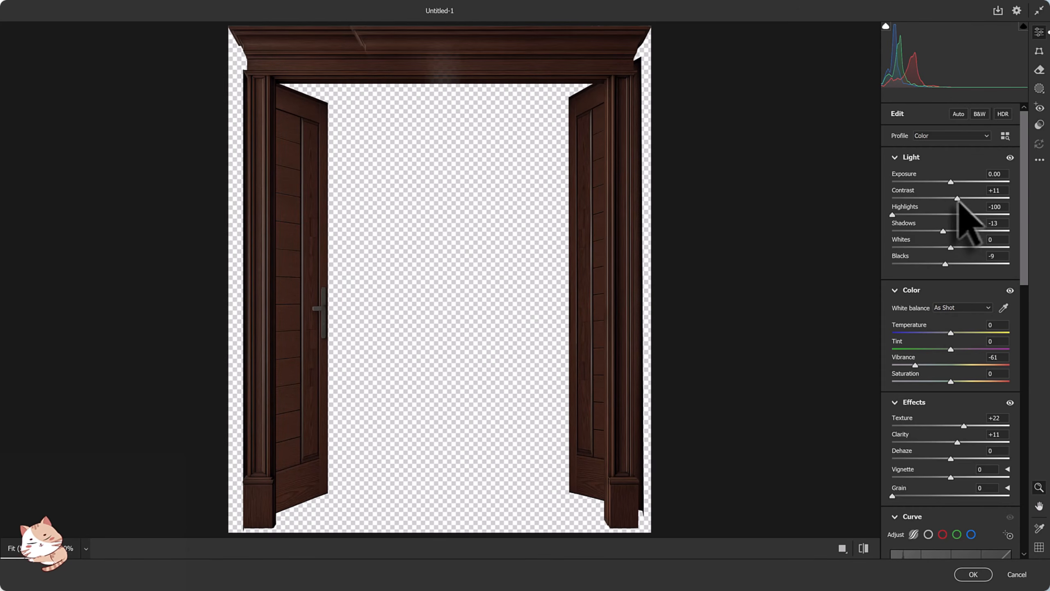
left_click(973, 574)
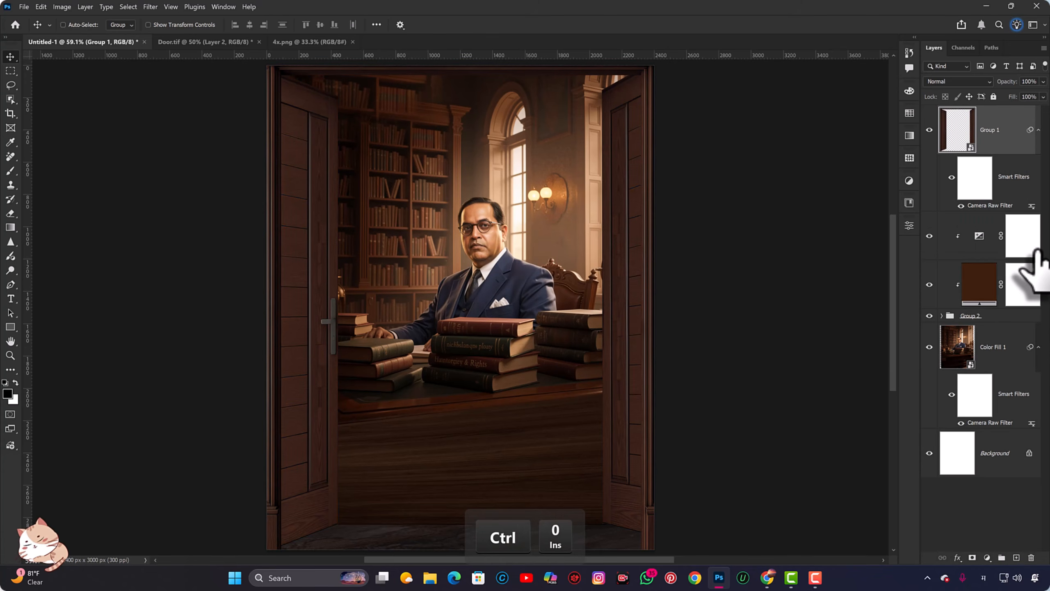
Step: Duplicate the door smart object and convert the original and its copy into one smart object
key("ctrl+j")
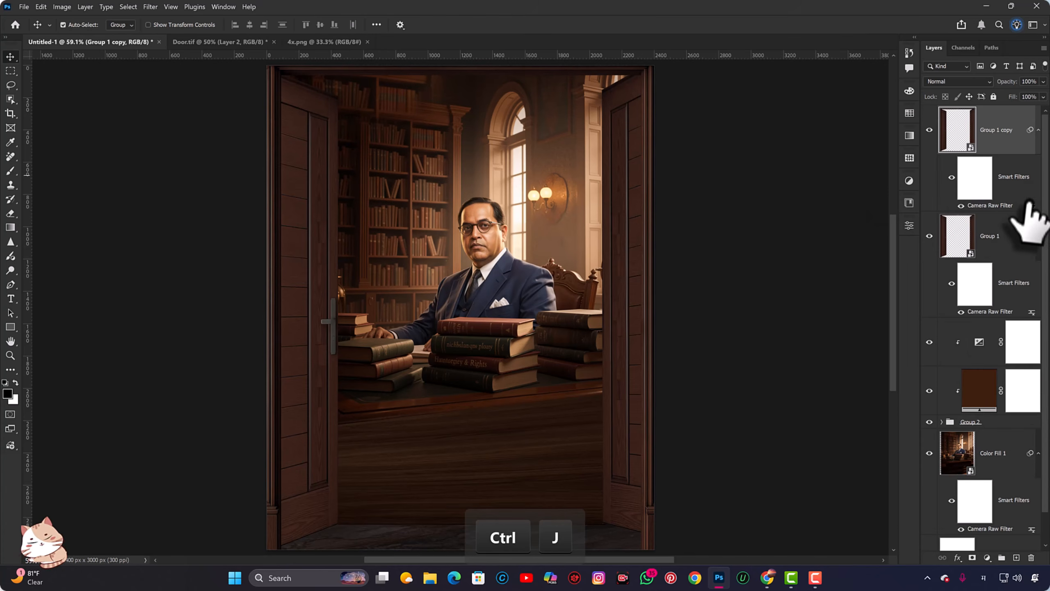
left_click(996, 238, "shift")
right_click(994, 232)
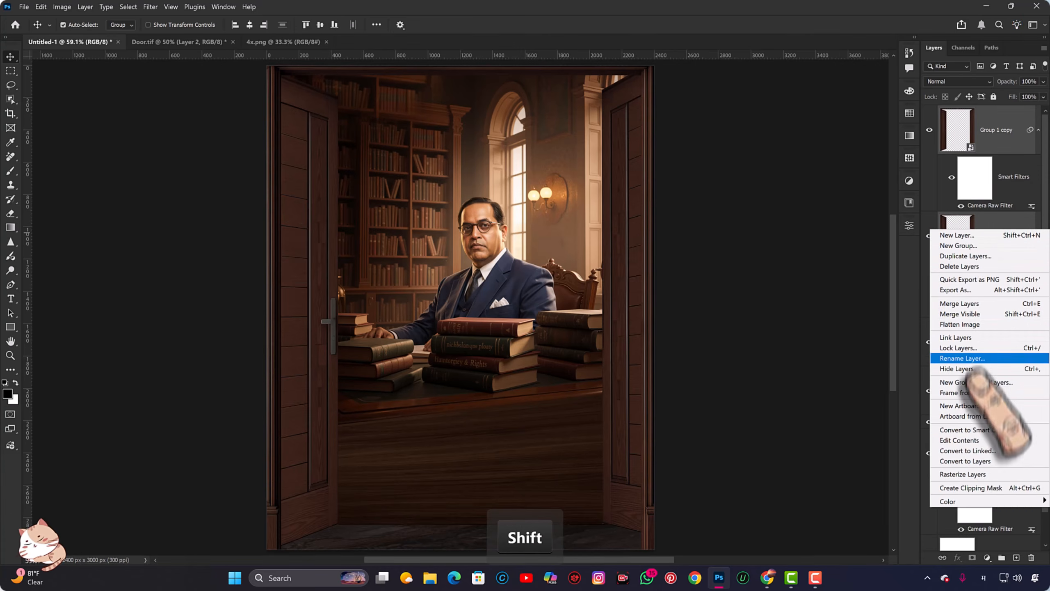
left_click(984, 431)
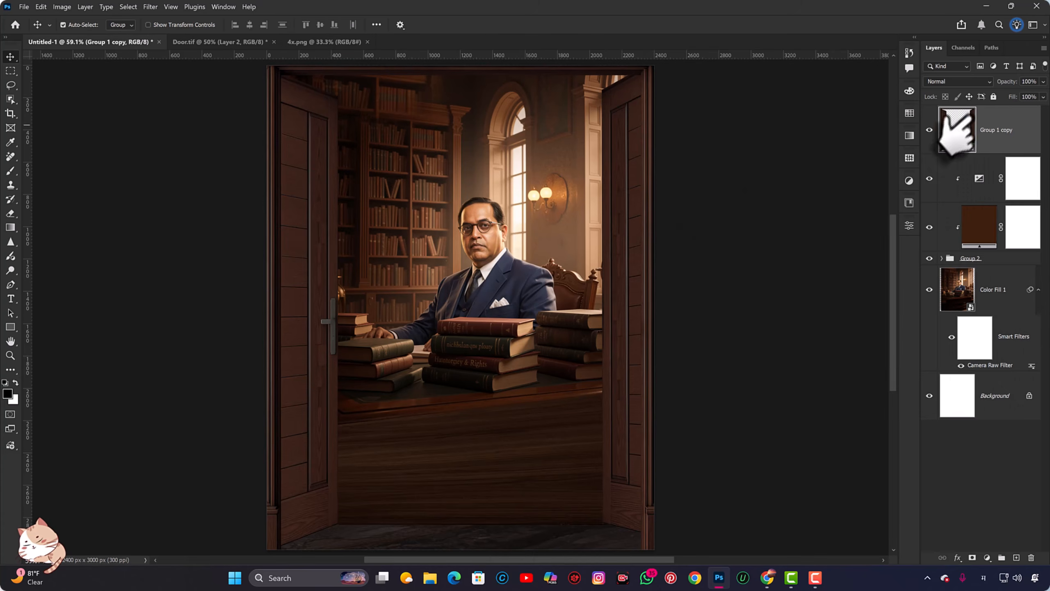
key("ctrl+0")
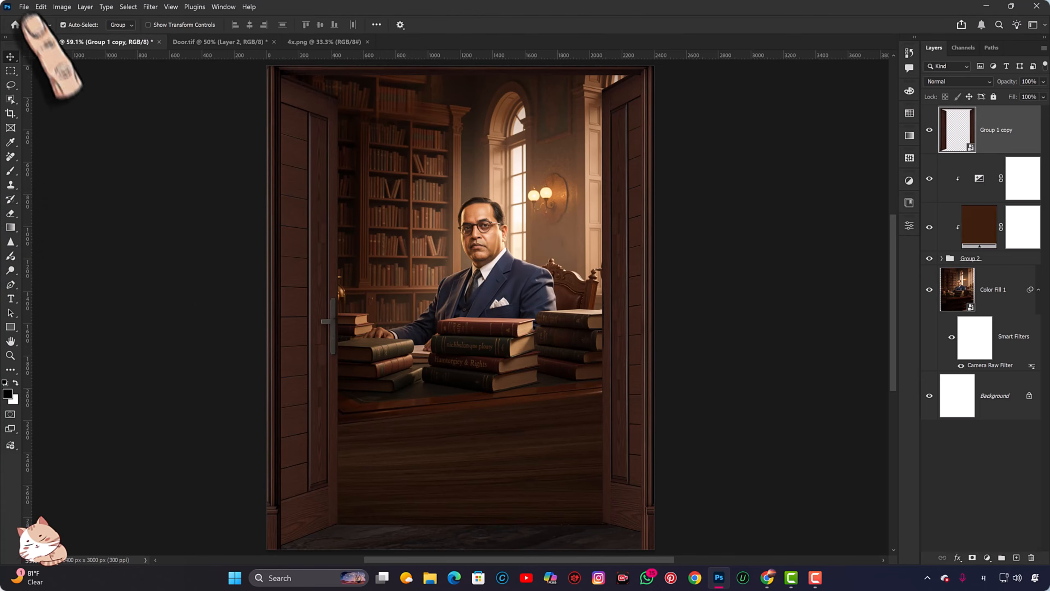
Step: Open the png hand file from the 14 aril folder
left_click(23, 6)
left_click(37, 28)
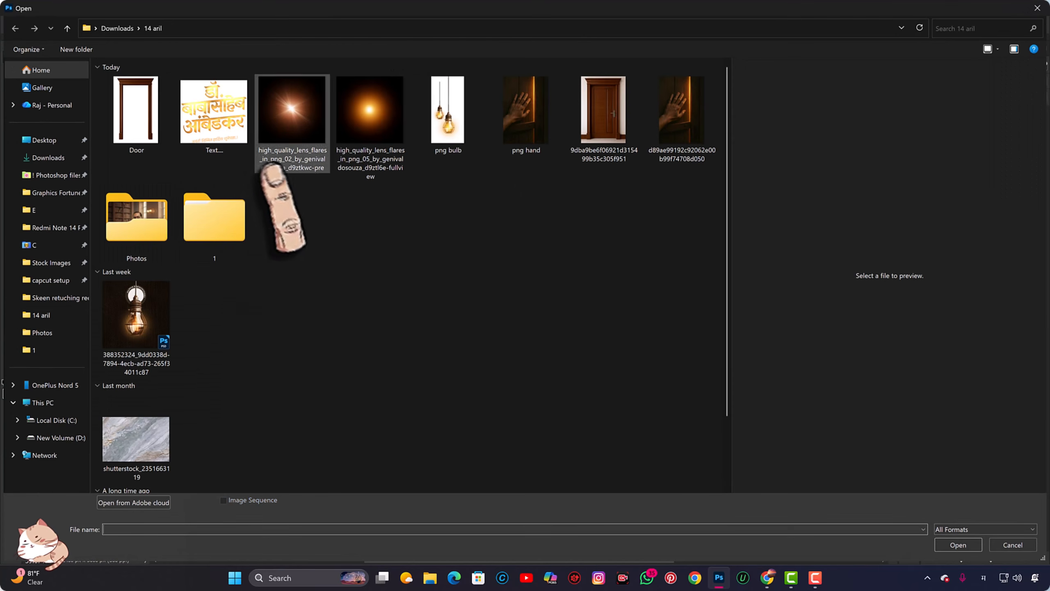
double_click(529, 103)
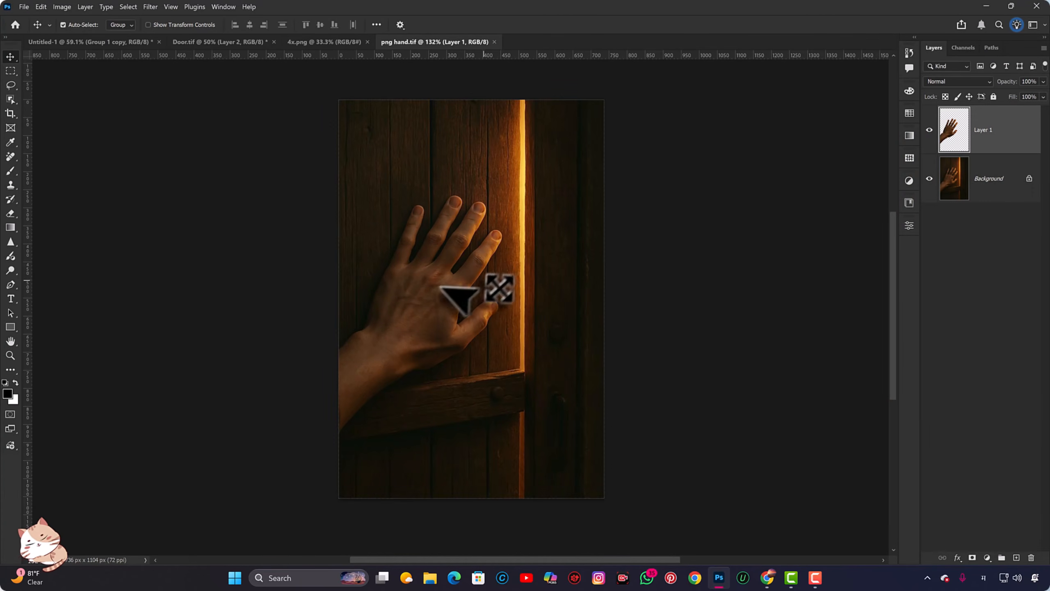
Step: Bring the cut-out hand layer into the Untitled-1 door scene and convert it to a smart object
left_click_drag(447, 286, 413, 298)
key("ctrl+z")
right_click(967, 135)
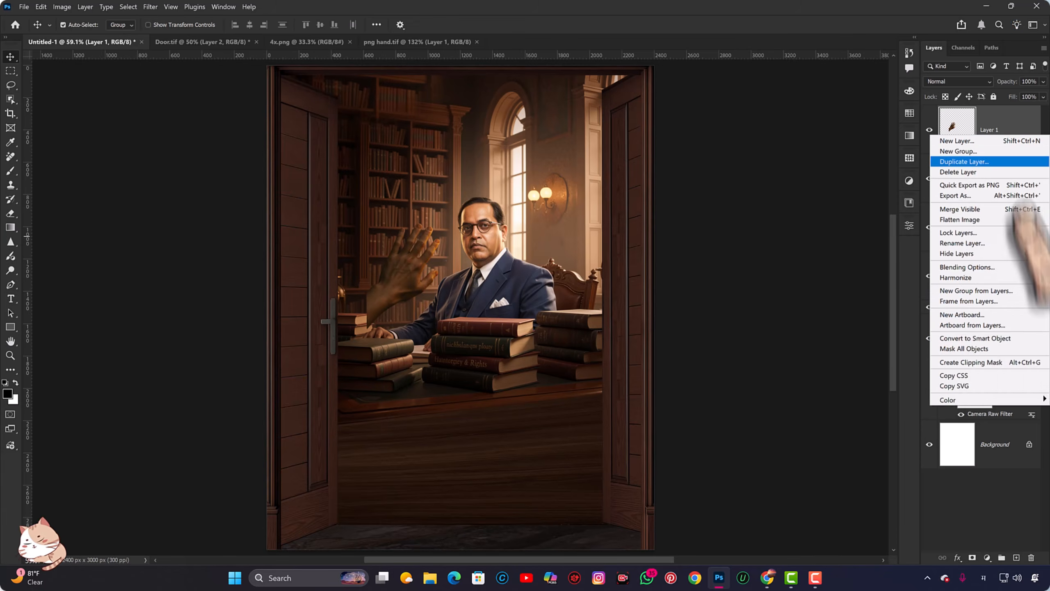
left_click(1013, 340)
Step: Place the hand on the left door above its handle and skew it to follow the door's perspective
scroll(400, 299, "up", 4)
left_click_drag(405, 277, 268, 286)
key("ctrl+t")
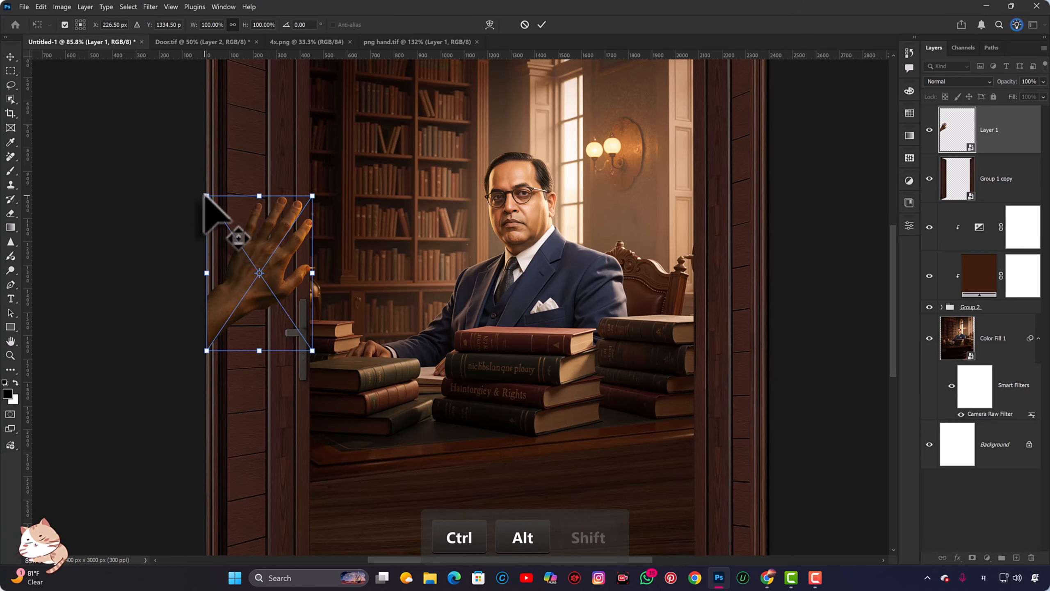
left_click_drag(207, 195, 207, 177)
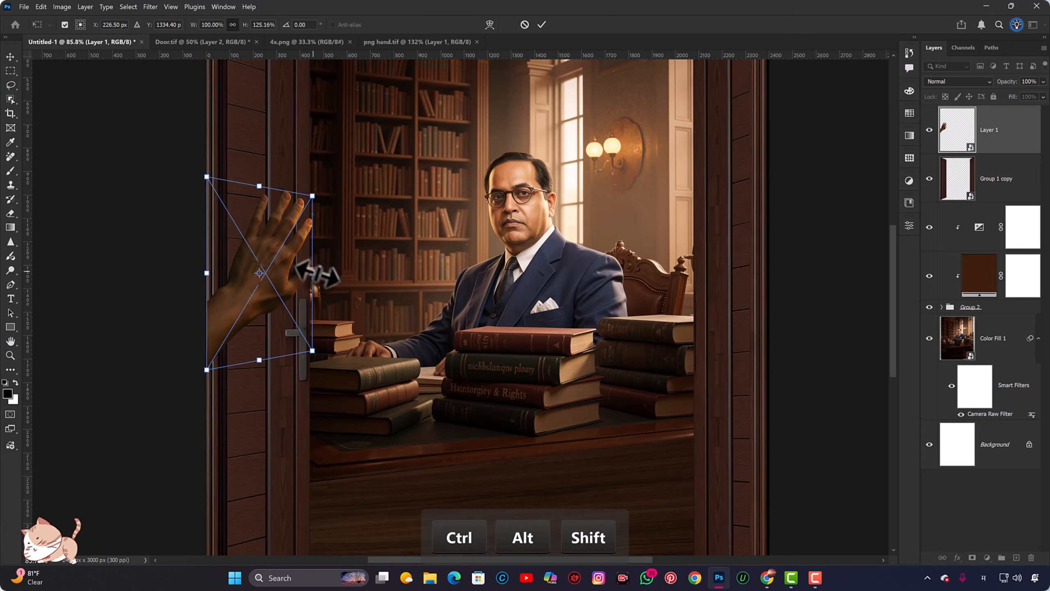
left_click_drag(311, 273, 282, 252)
key("v")
scroll(304, 286, "down", 3)
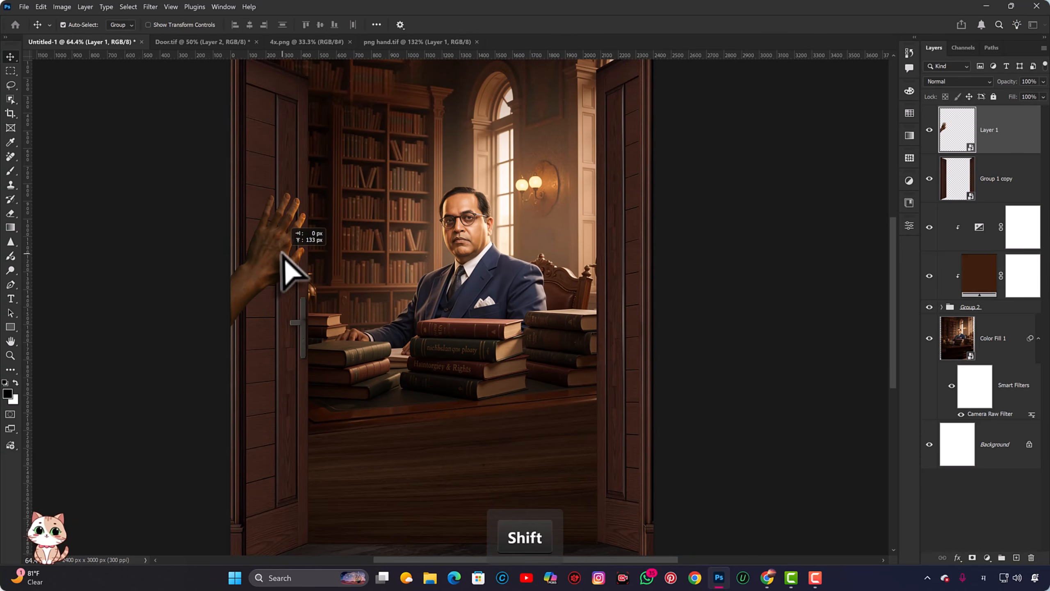
key("ctrl+t")
key("Return")
Step: Add a dark brown Multiply drop shadow to the hand with 72% opacity, 20° angle, 28 px distance and 24 px size
left_click(274, 316)
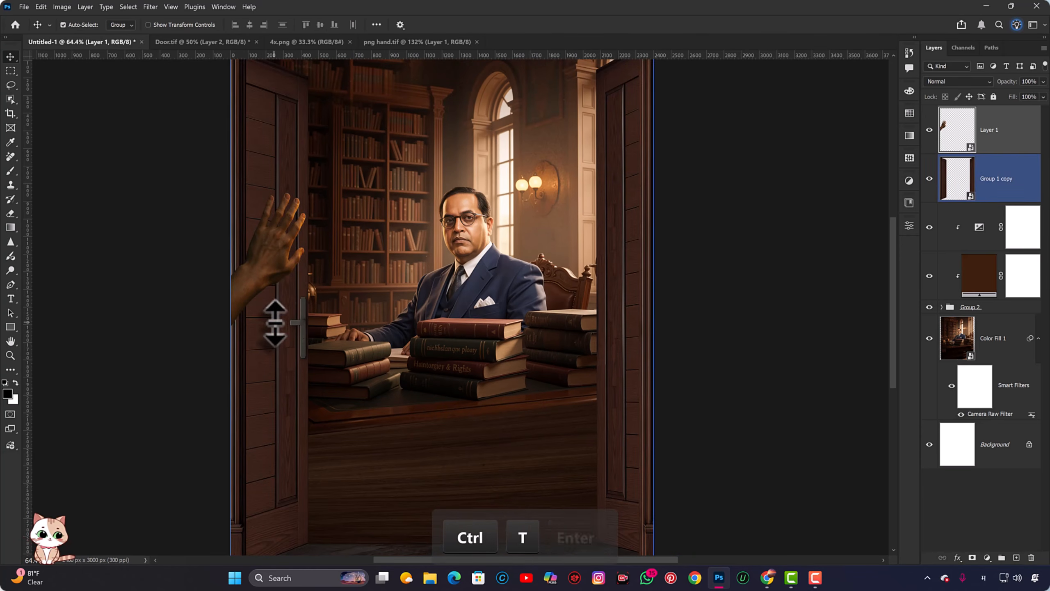
scroll(240, 244, "up", 1)
scroll(240, 244, "up", 3)
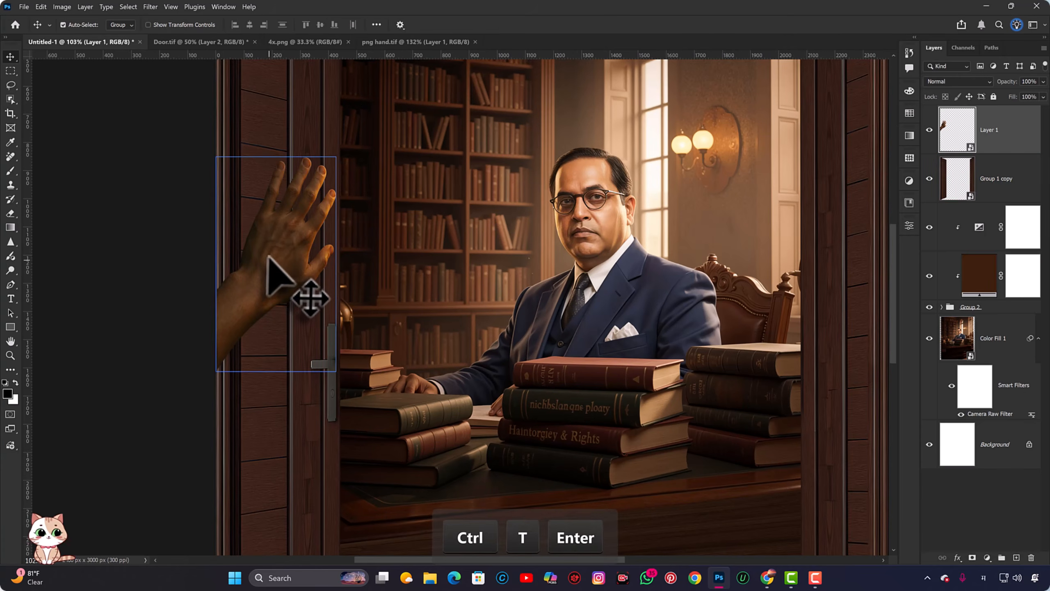
left_click(957, 559)
left_click(979, 552)
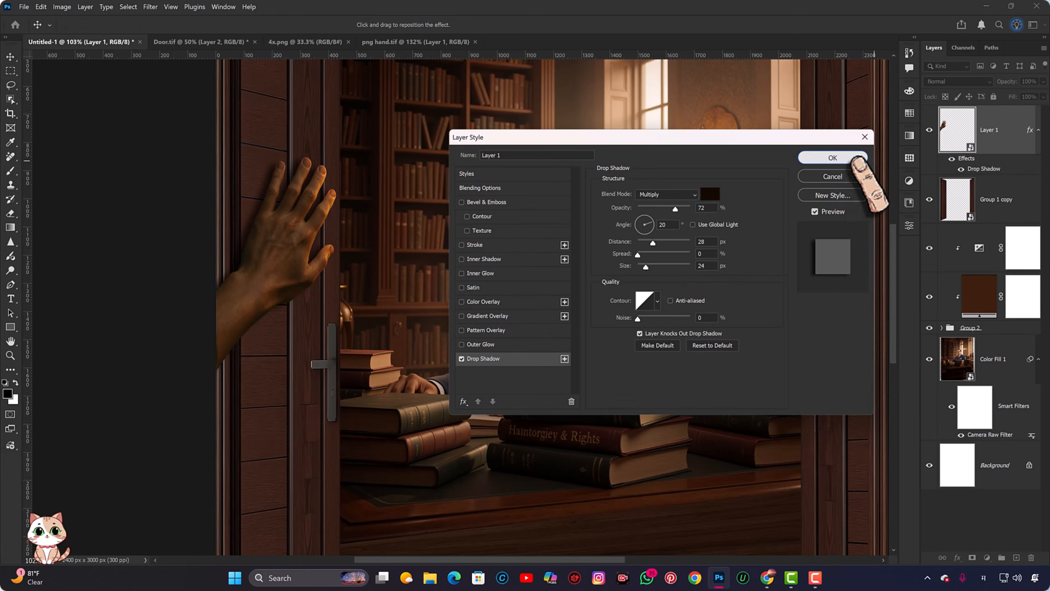
left_click(832, 157)
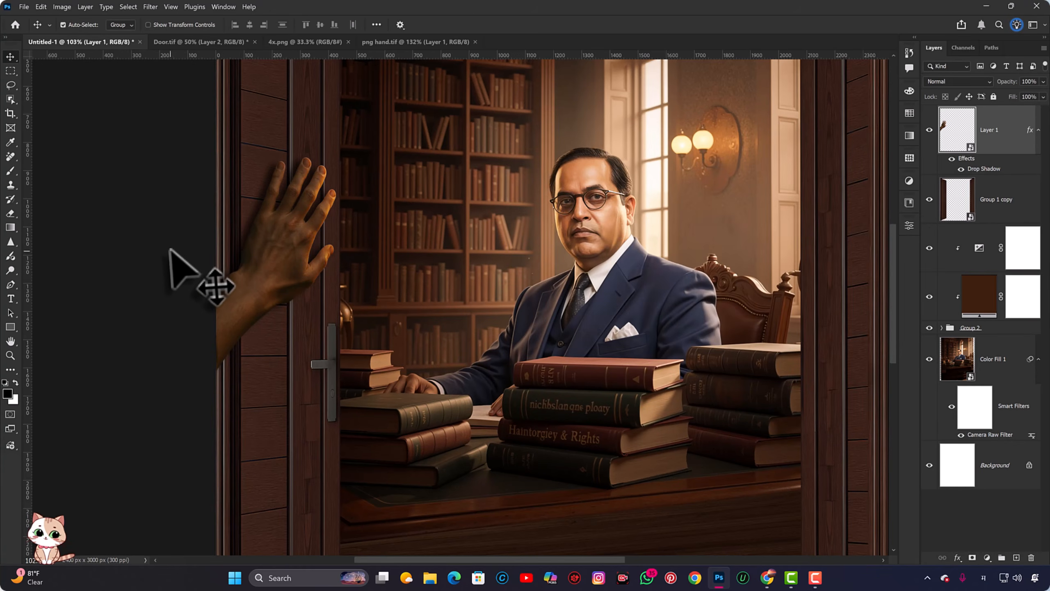
key("ctrl+0")
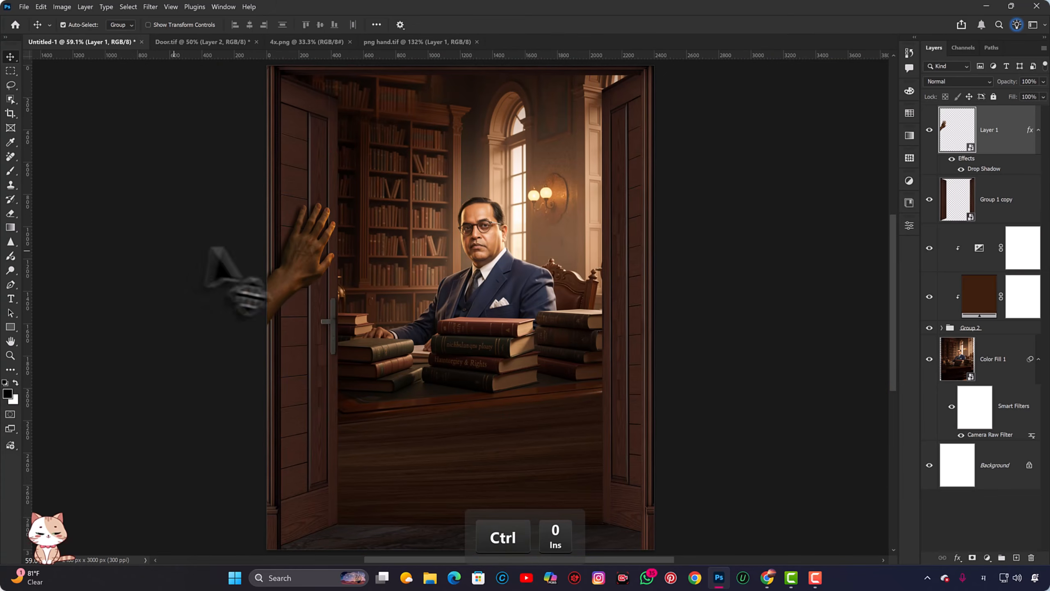
Step: Add an Exposure adjustment clipped to the doors' smart object and set its exposure to -0.84
left_click(626, 138)
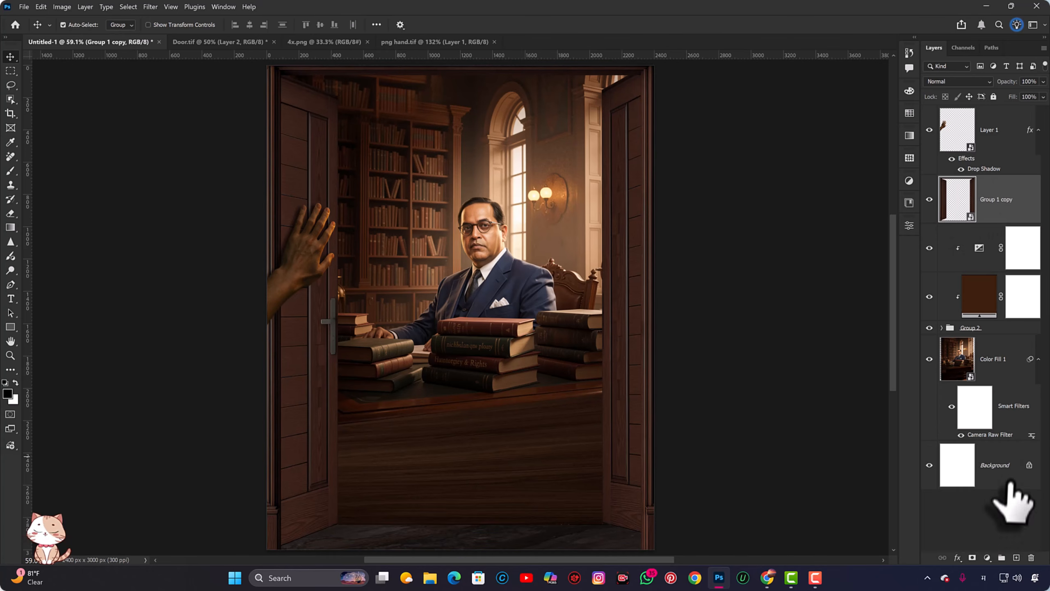
left_click(988, 557)
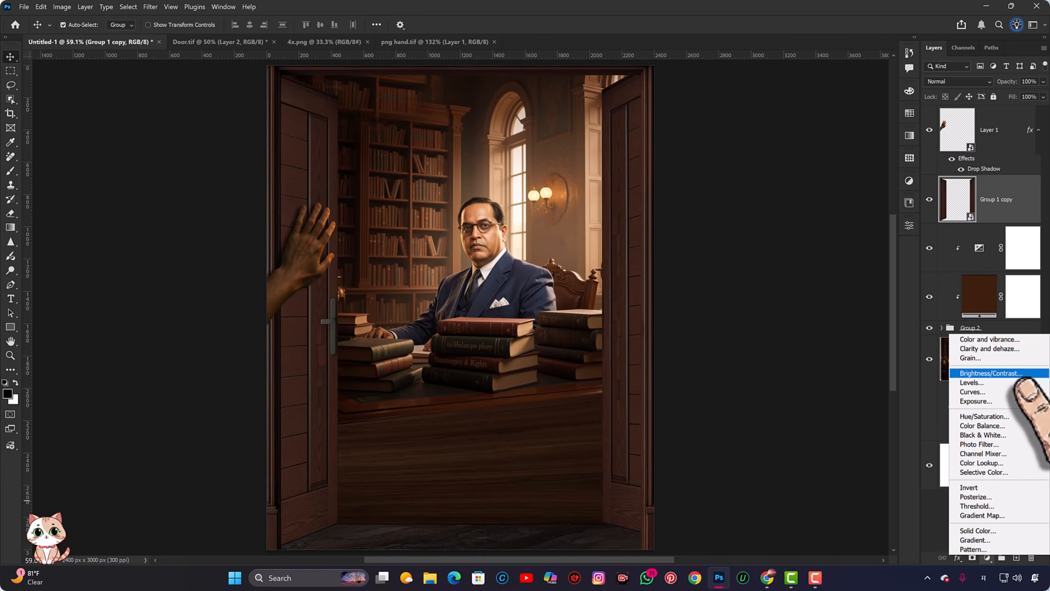
left_click(983, 401)
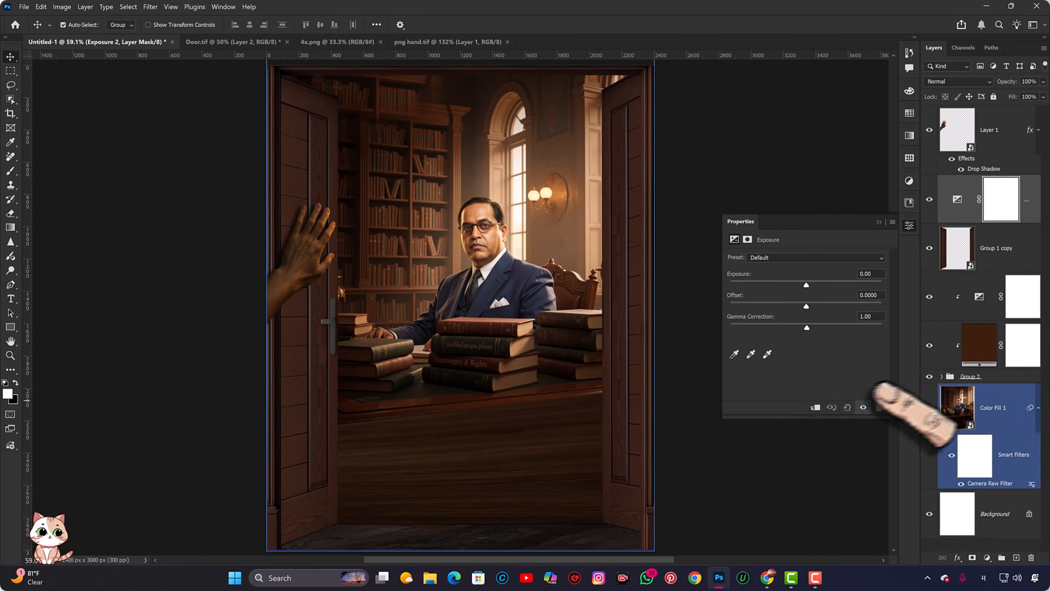
left_click(815, 407)
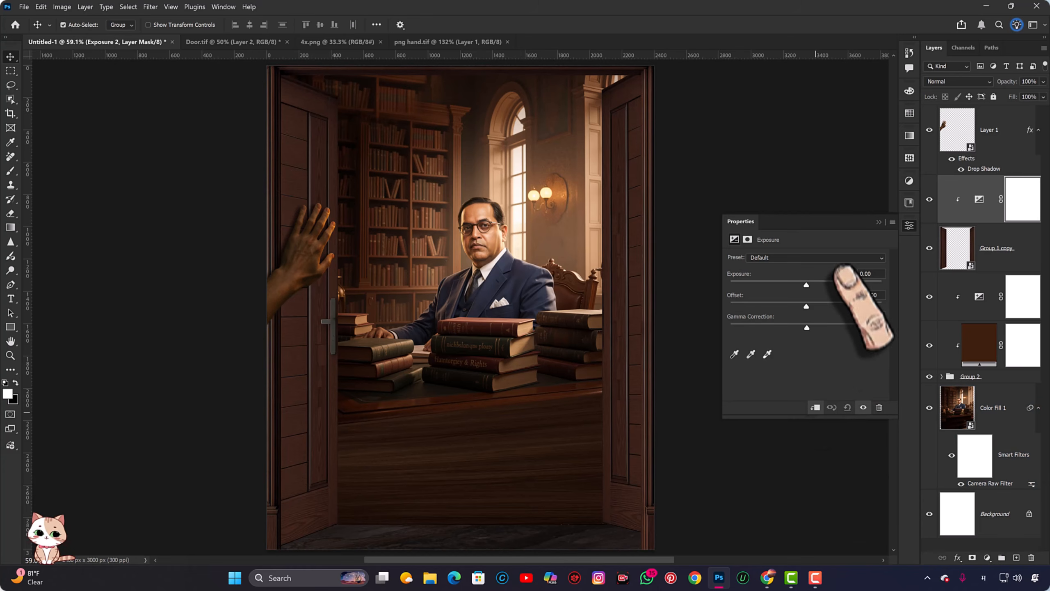
left_click_drag(806, 285, 790, 285)
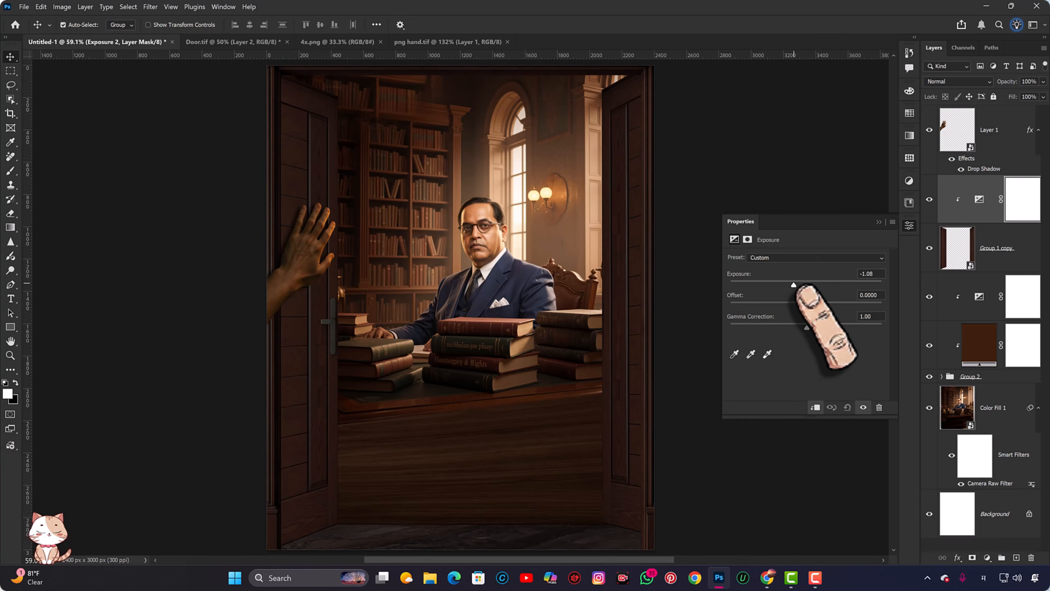
left_click_drag(796, 286, 797, 286)
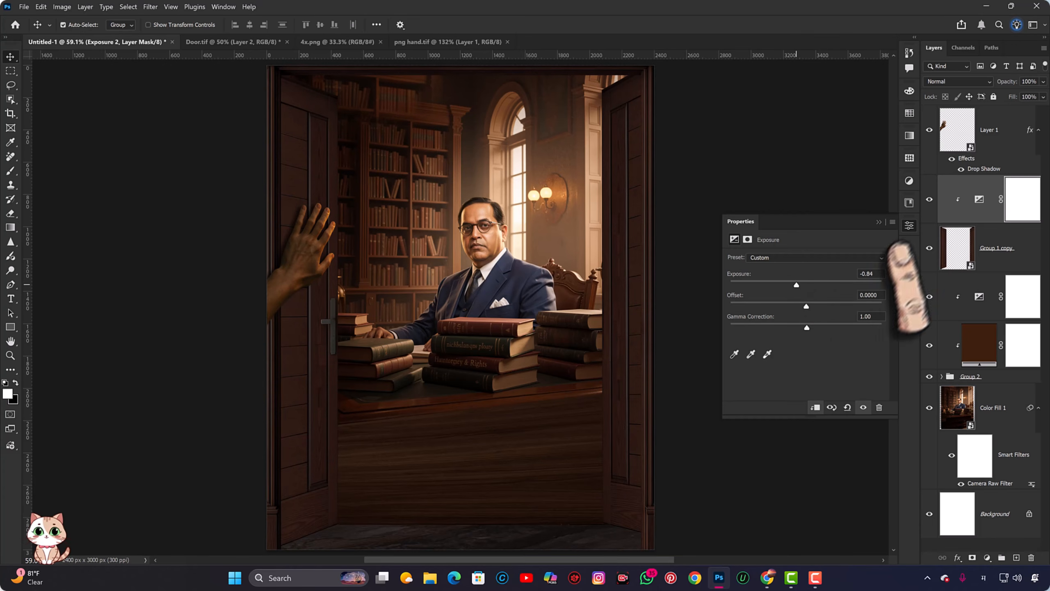
left_click(878, 222)
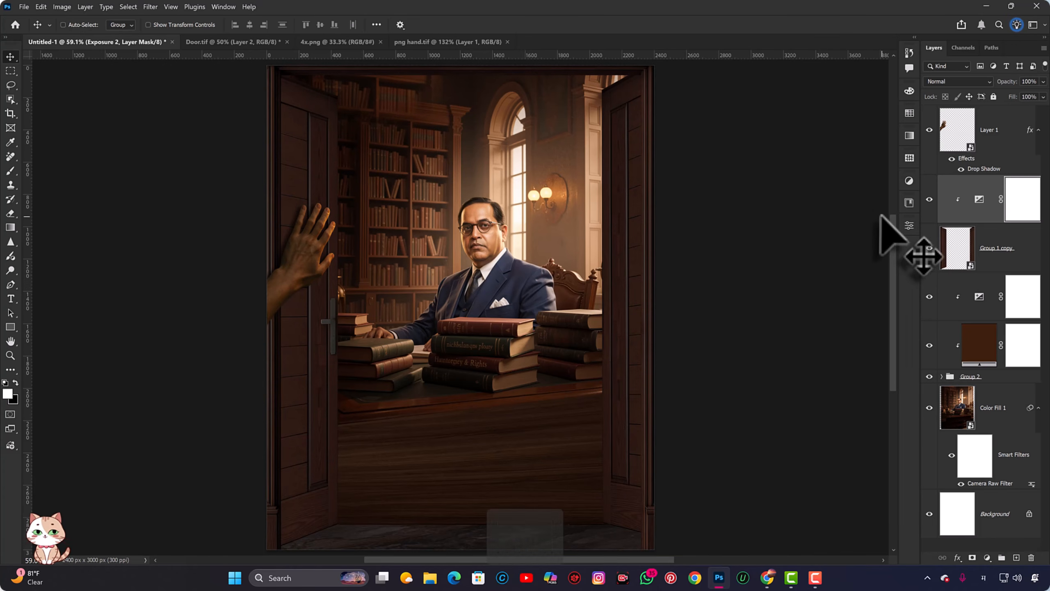
Step: Create a new empty layer directly beneath the doors' smart object, above the desk group's Exposure adjustment
left_click_drag(381, 269, 366, 217)
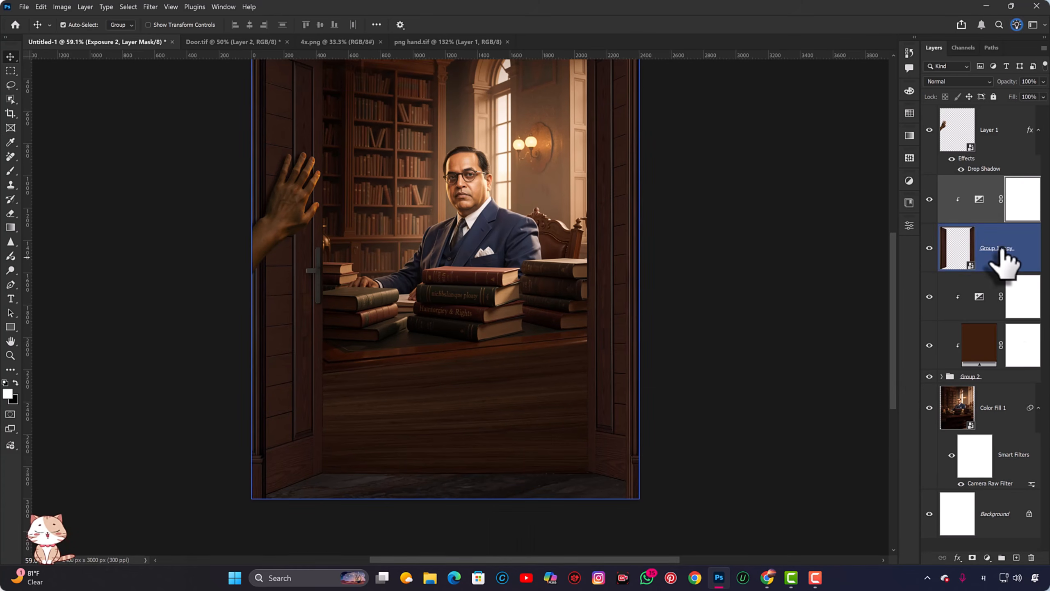
left_click(1001, 250)
left_click(990, 289)
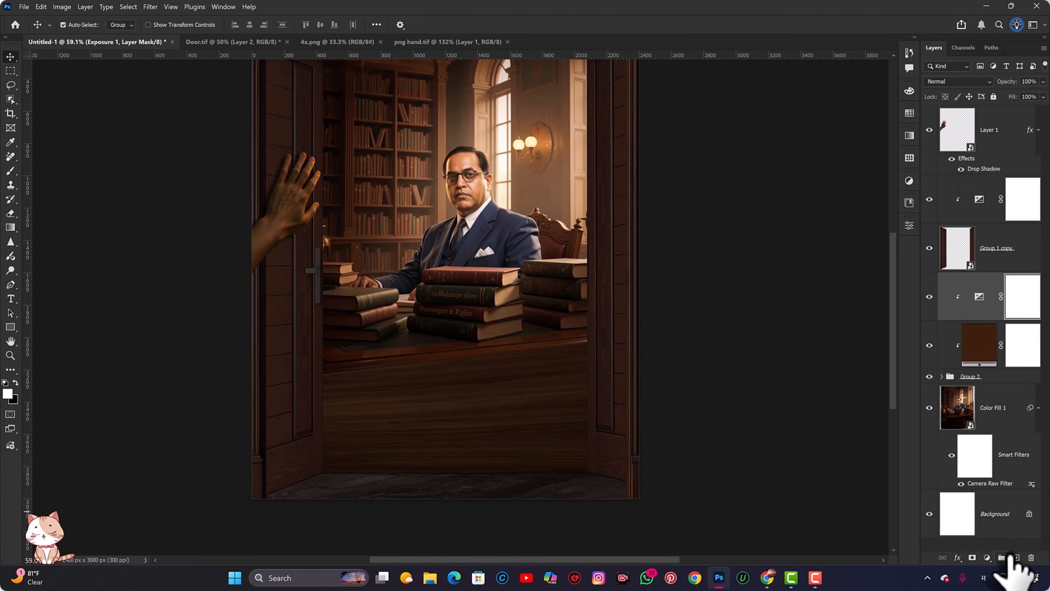
left_click(1016, 557)
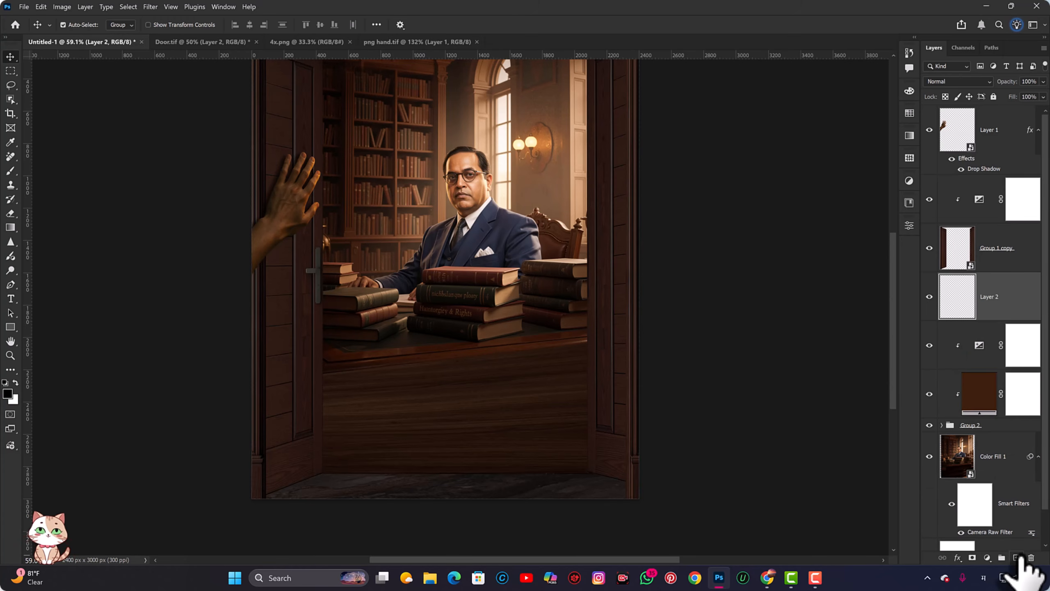
Step: Paint over the desk front and floor with a large soft brush in dark tones sampled from the image, at 37% opacity and 61% flow
key("b")
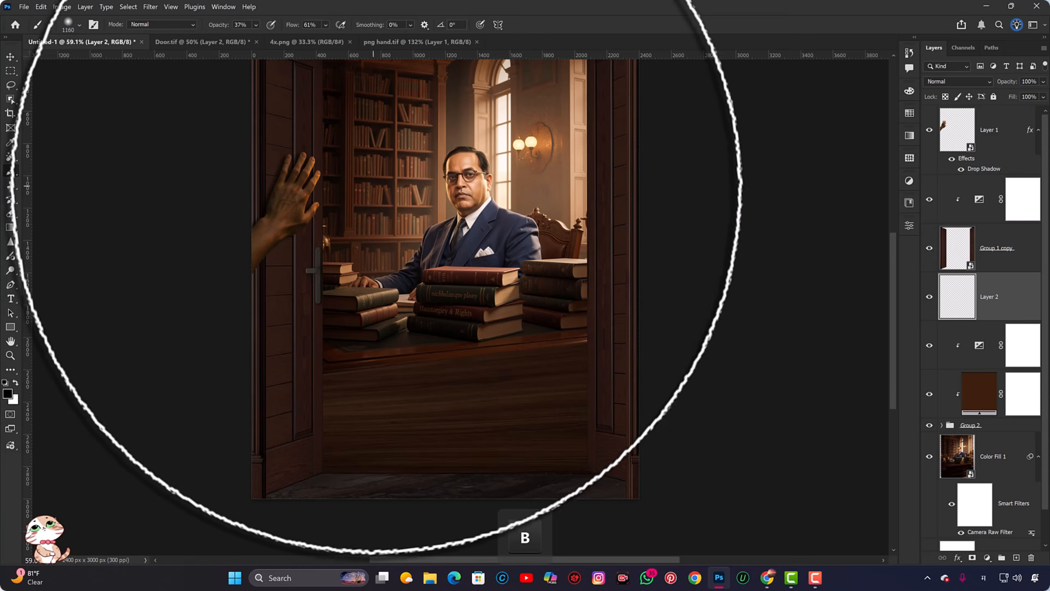
right_click(379, 188)
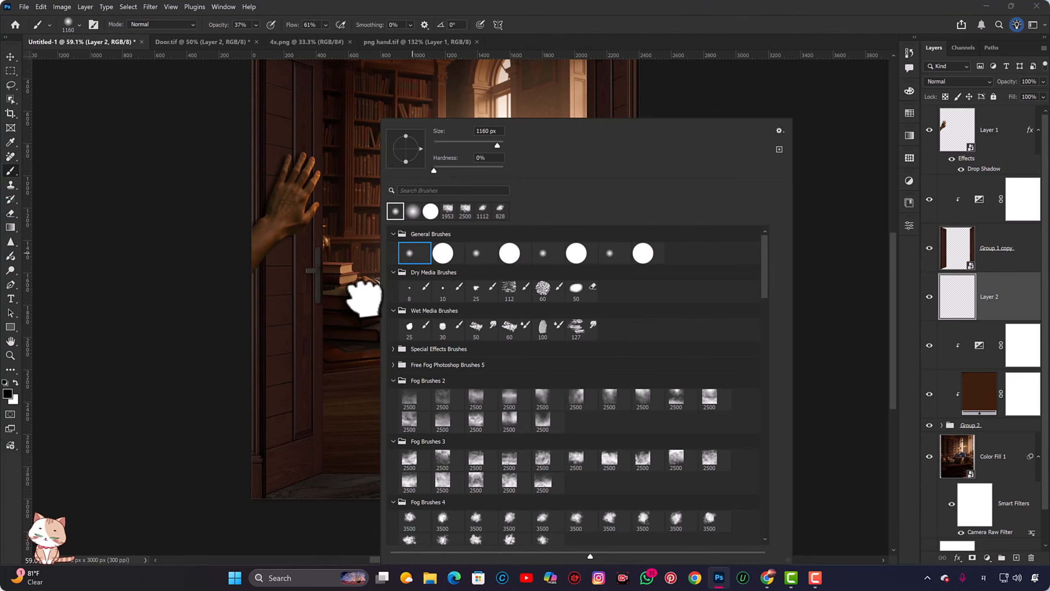
left_click(301, 377, "alt")
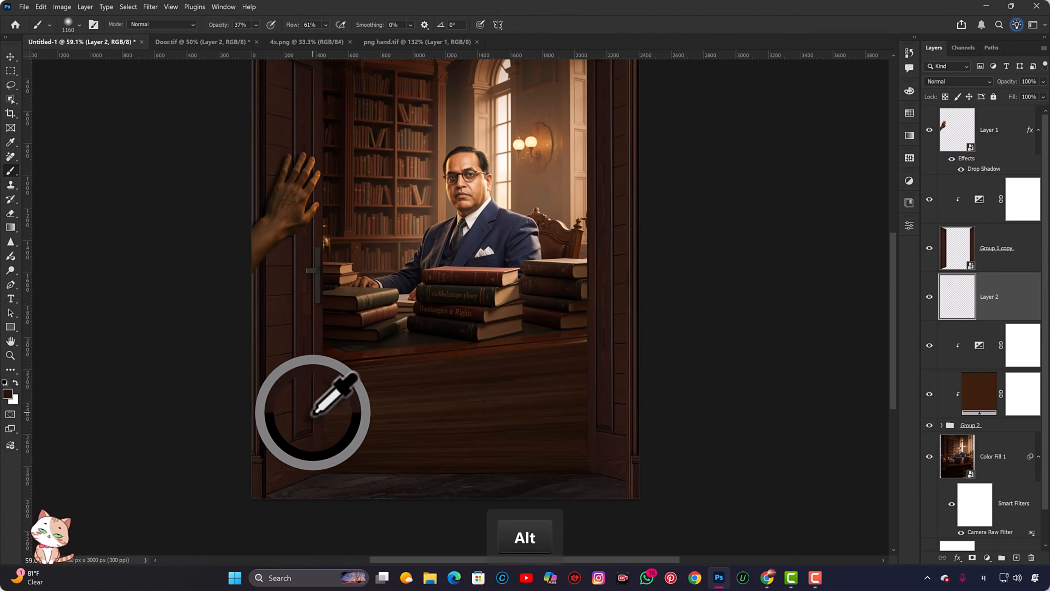
mouse_move(316, 412)
left_mouse_down("alt")
mouse_move(320, 437)
mouse_move(418, 355)
left_mouse_up("alt")
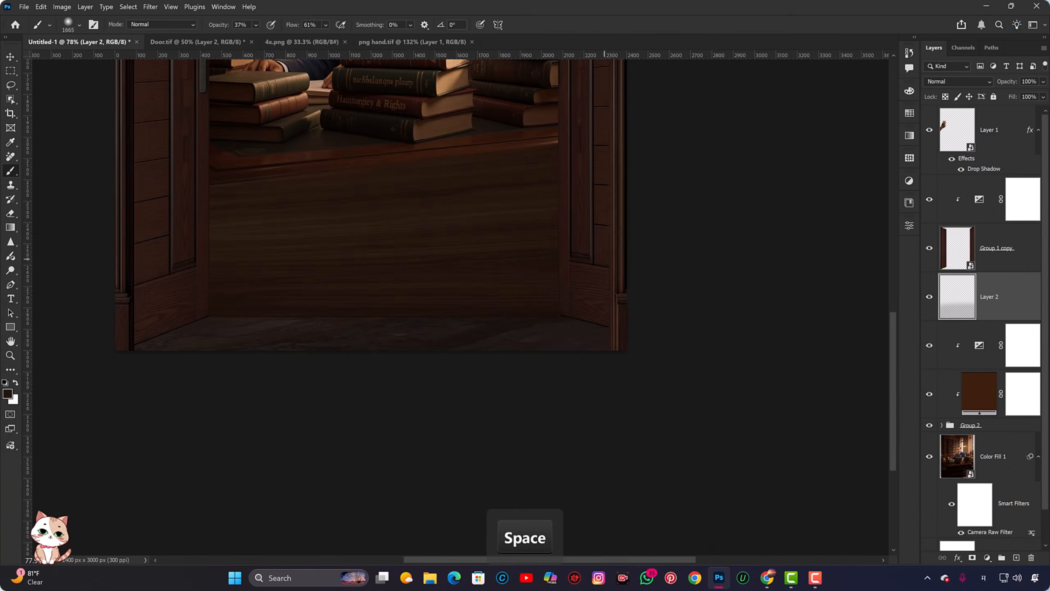
left_click(594, 264, "alt")
mouse_move(384, 294)
left_mouse_down()
mouse_move(610, 234)
mouse_move(77, 235)
left_mouse_up()
left_click_drag(367, 177, 376, 306)
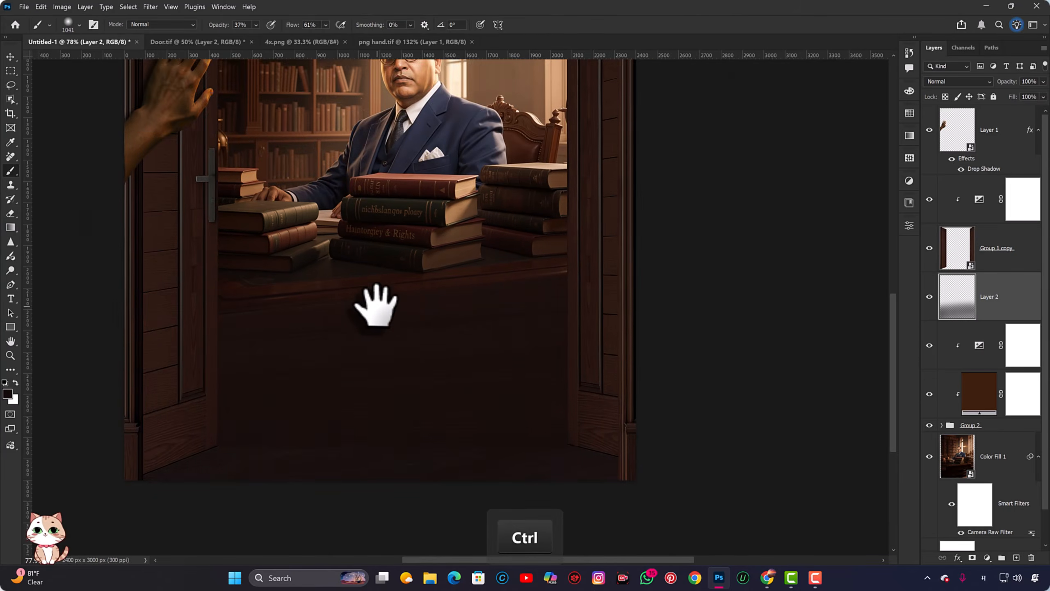
key("ctrl+0")
key("v")
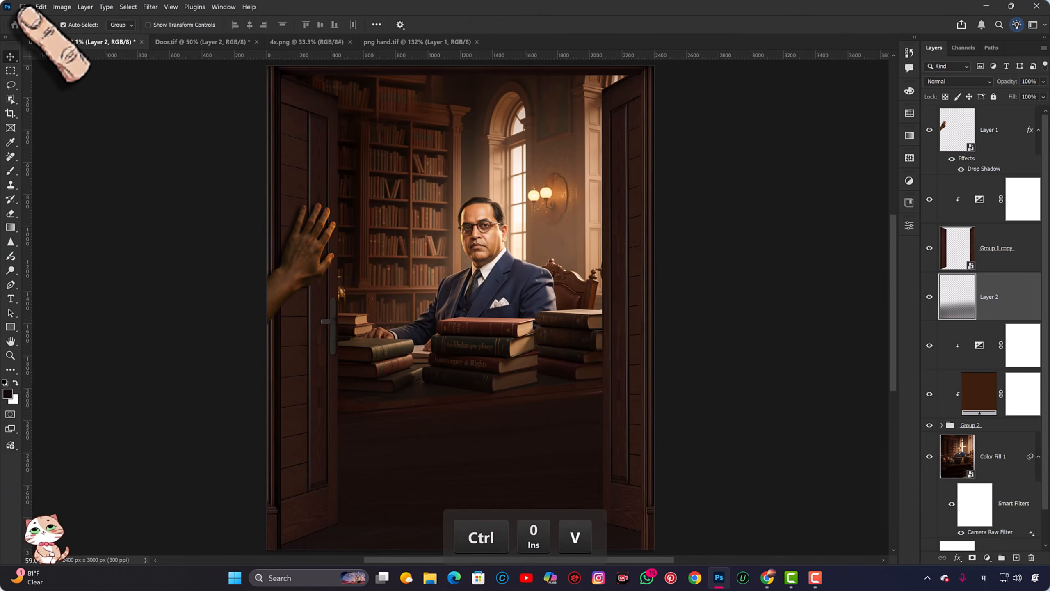
Step: Open the Text file with the golden Marathi title from the 14 aril folder and switch to its document
left_click(23, 7)
left_click(29, 25)
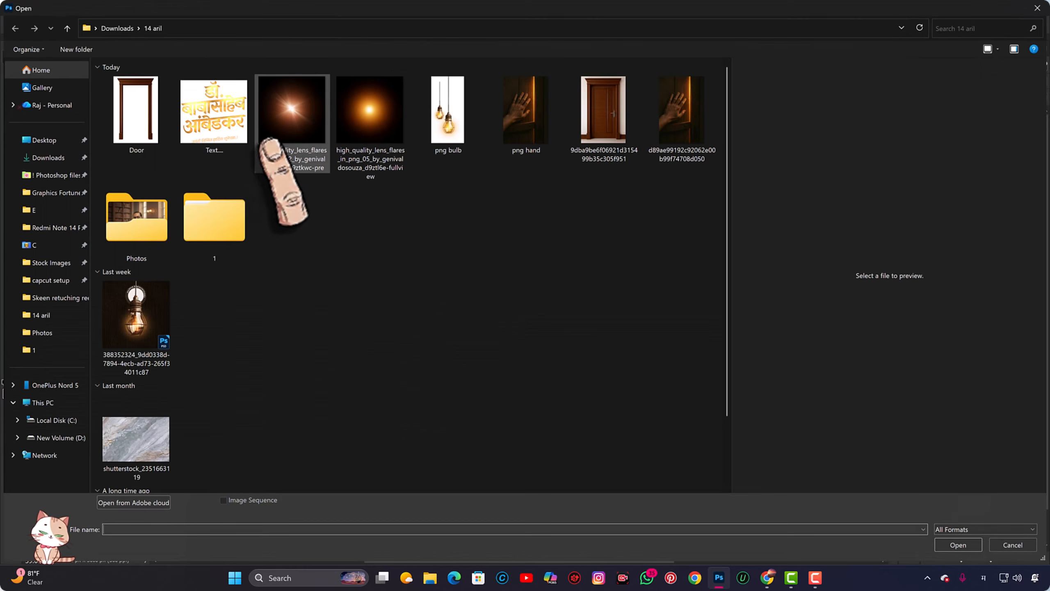
double_click(228, 132)
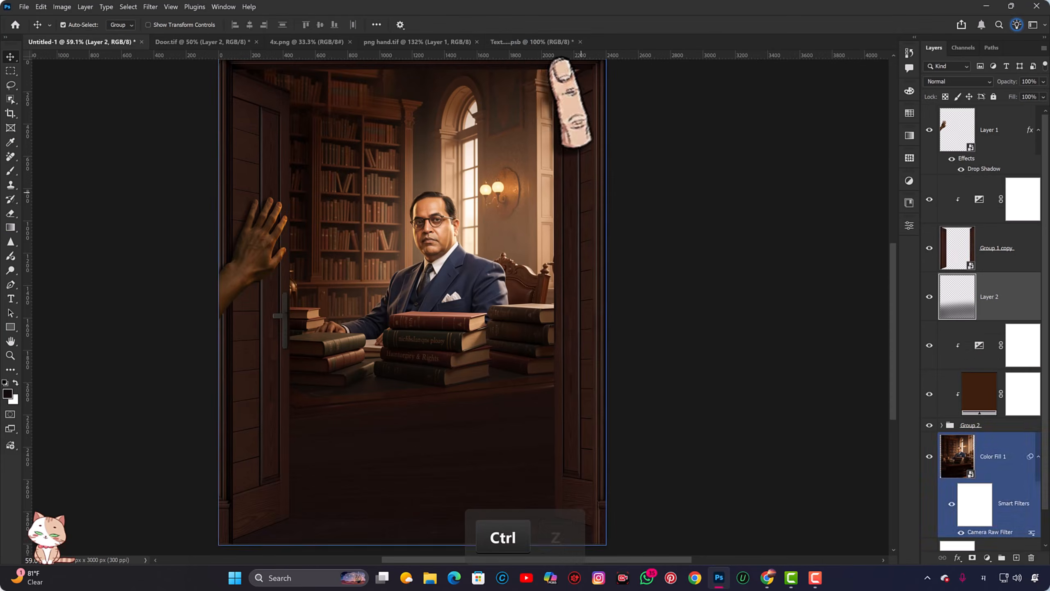
key("ctrl+z")
left_click(516, 42)
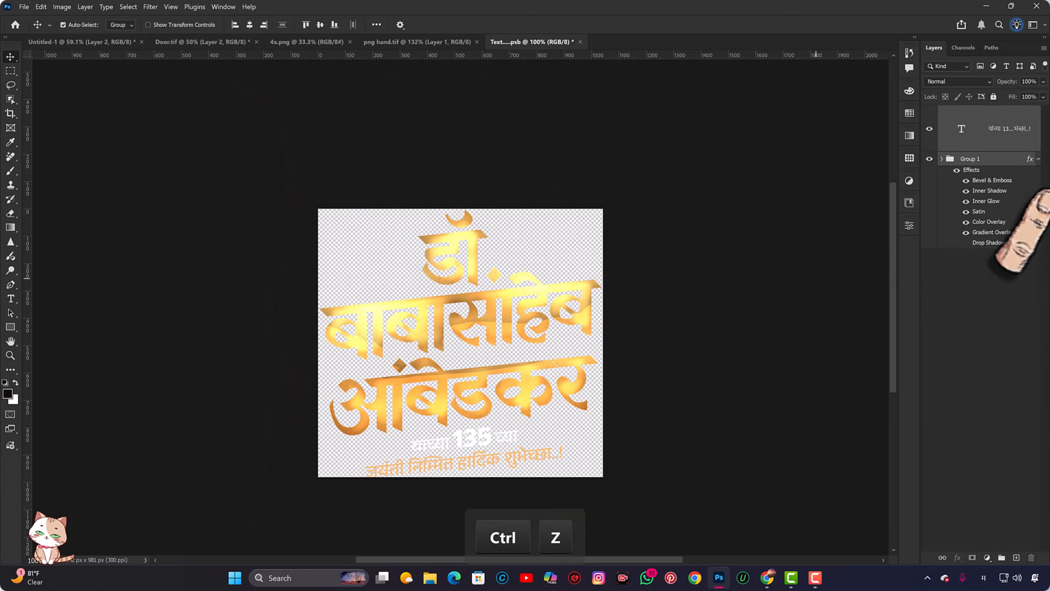
left_click(1001, 331)
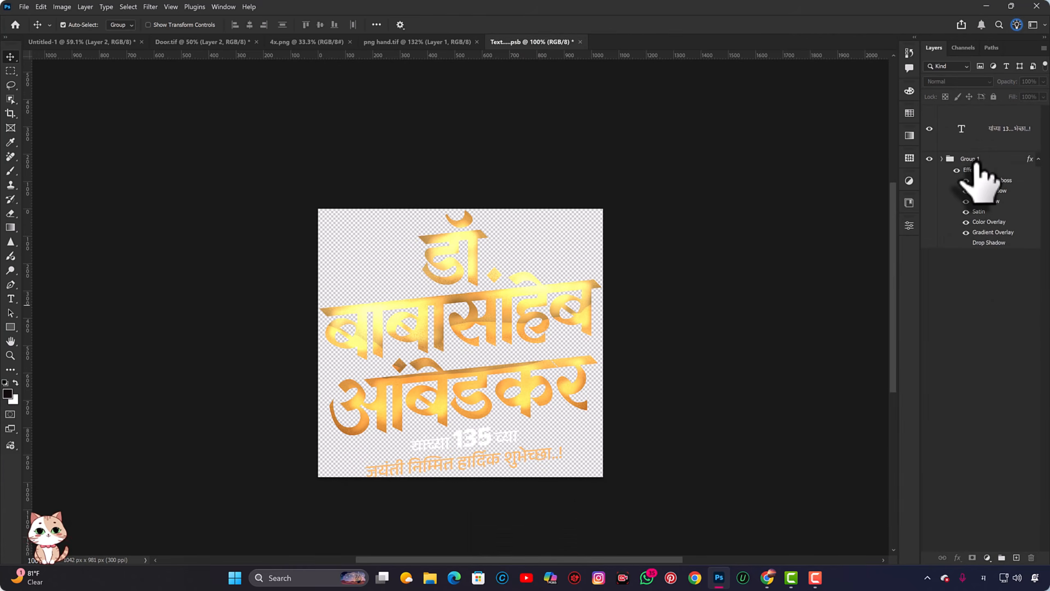
left_click(989, 126)
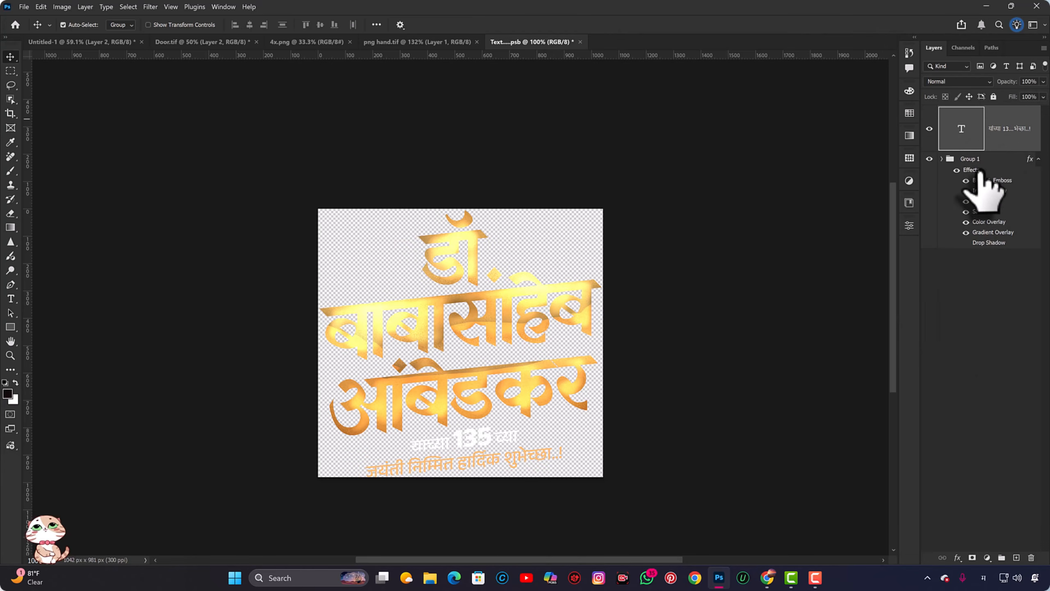
right_click(987, 202)
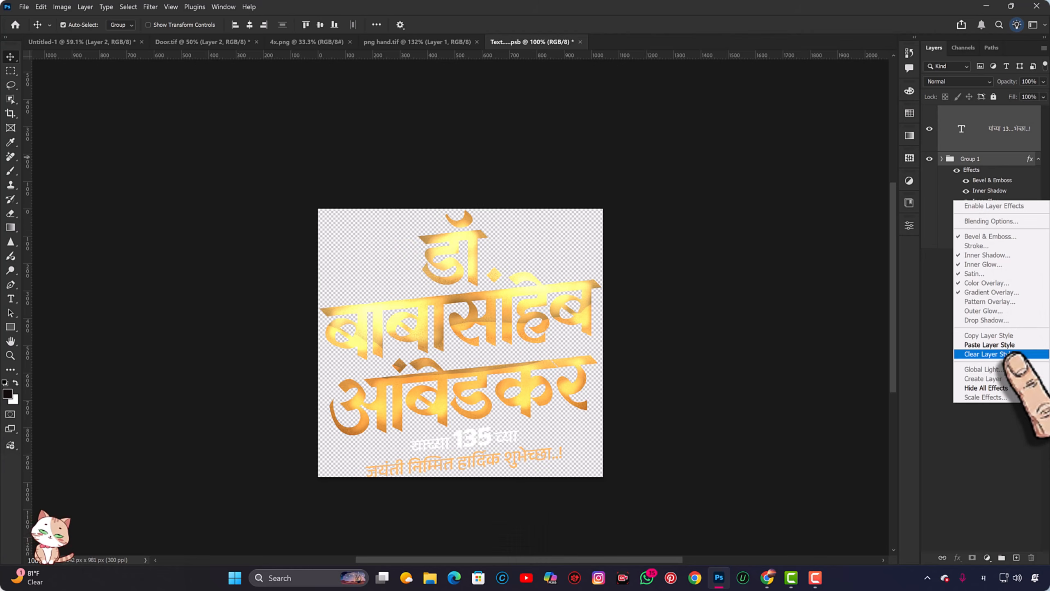
left_click(943, 397)
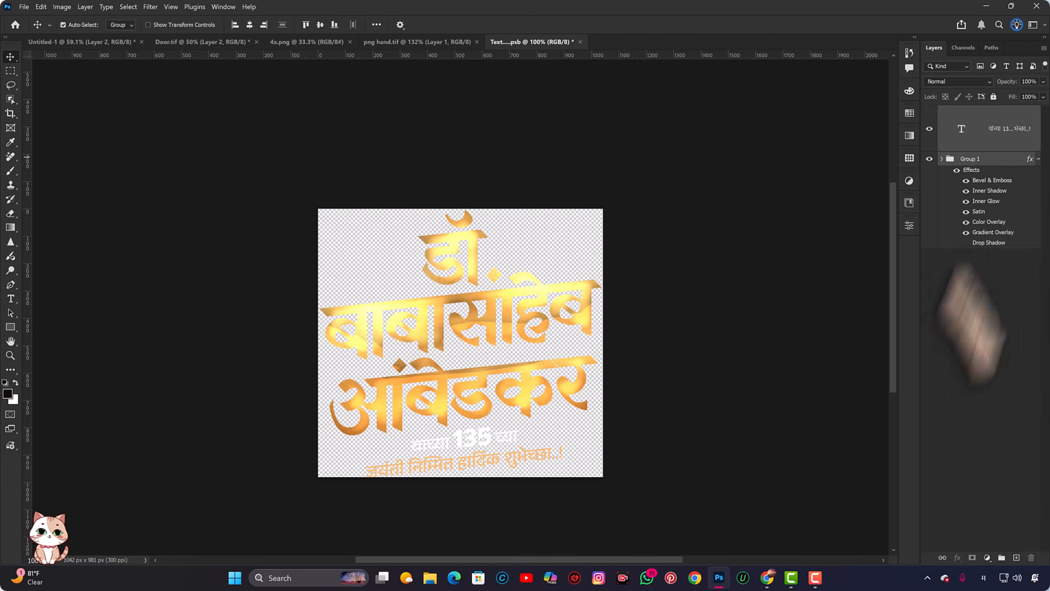
right_click(991, 123)
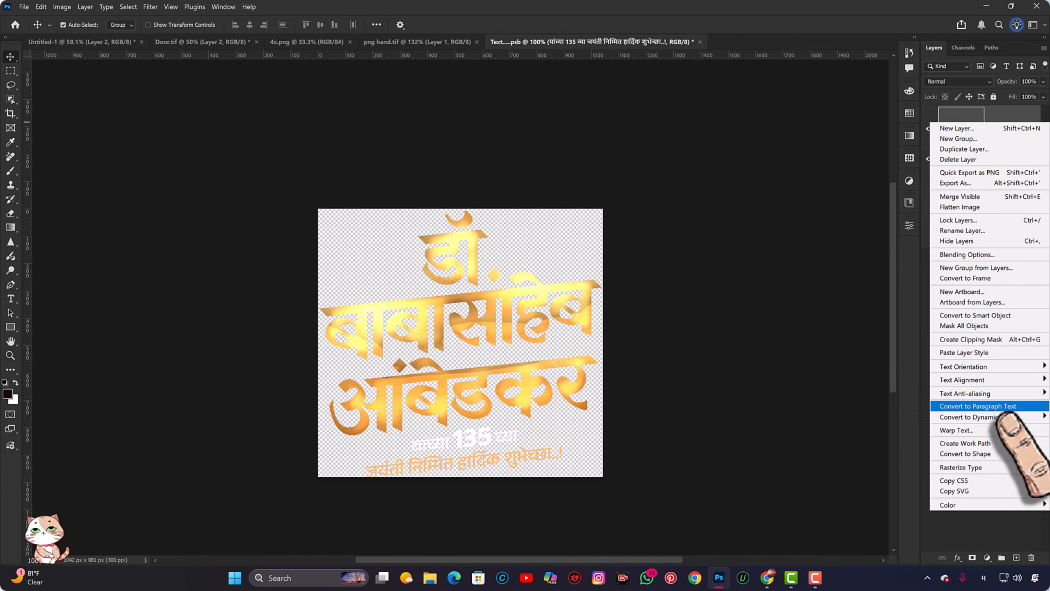
mouse_move(1000, 393)
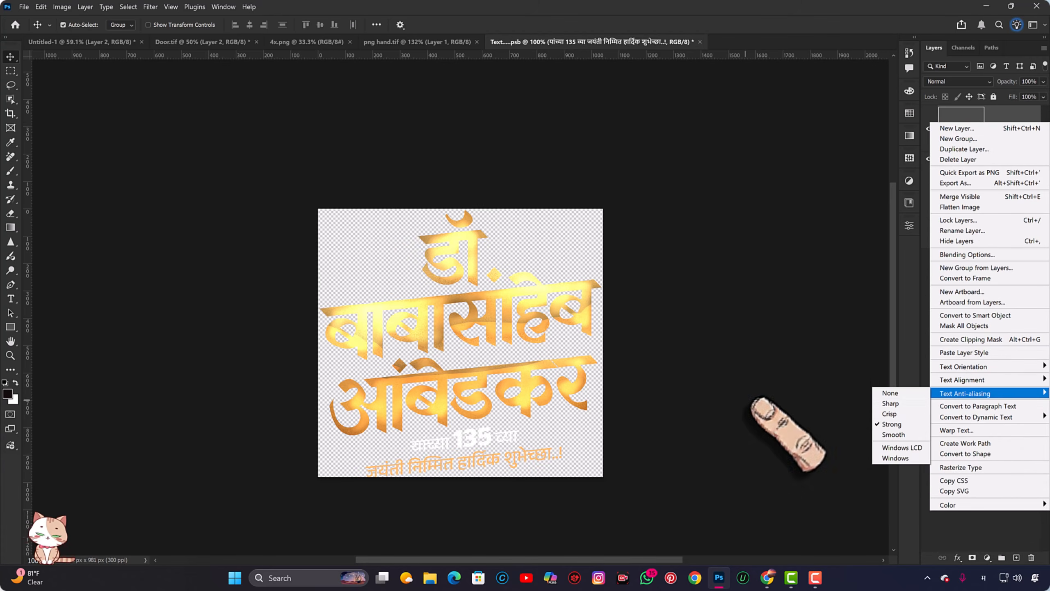
left_click(699, 343)
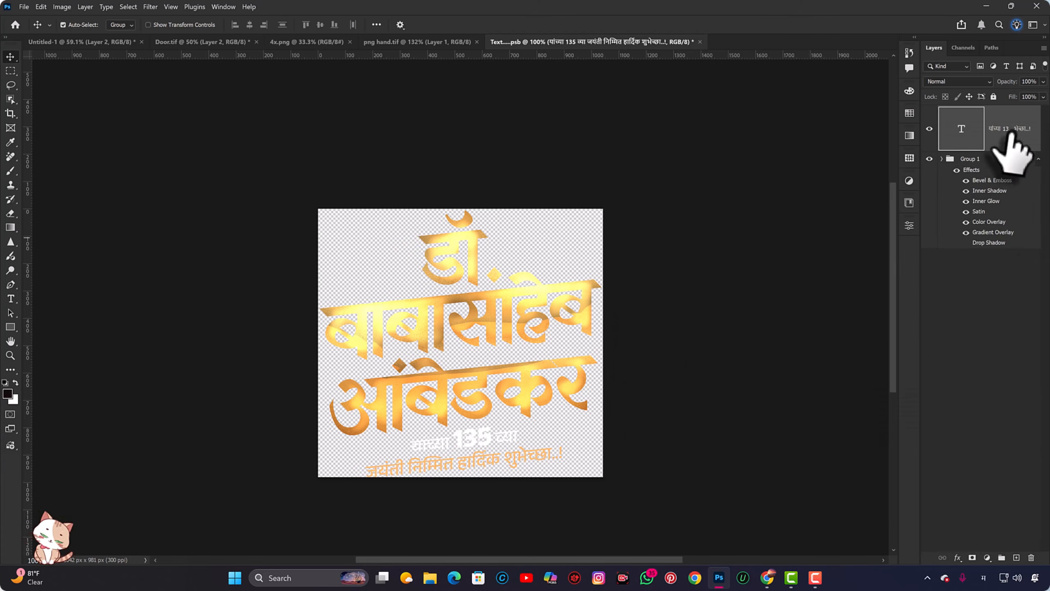
Step: Convert the Marathi text layer and Group 1 into one smart object and bring it into the Untitled-1 poster over the desk front
left_click(996, 161, "shift")
right_click(996, 161)
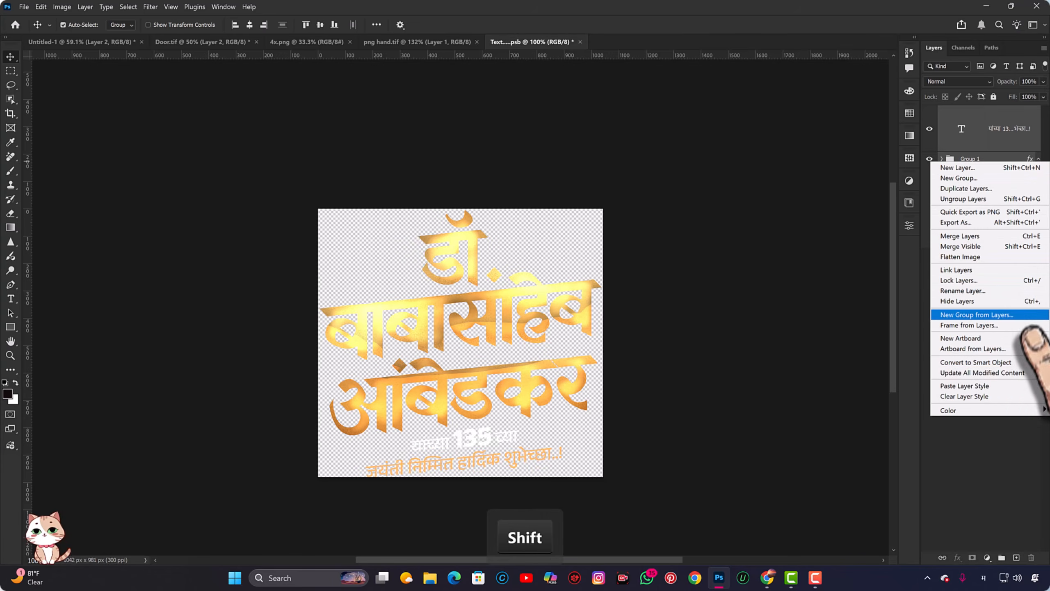
left_click(1015, 365)
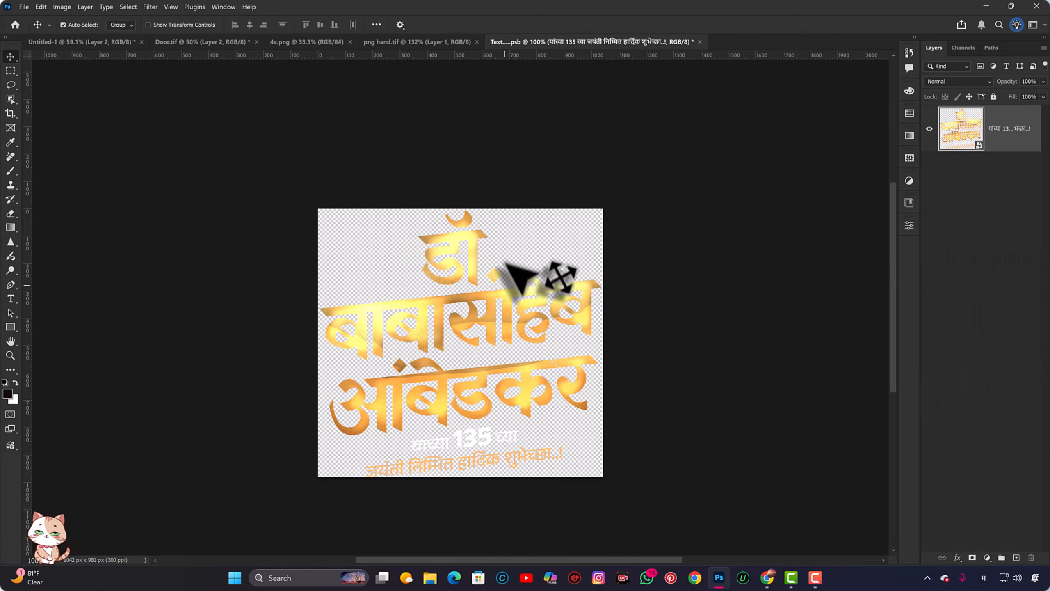
left_click_drag(525, 265, 418, 306)
Step: Scale the golden title down slightly and position it centred between the doors, over the dark desk front
scroll(420, 450, "up", 3)
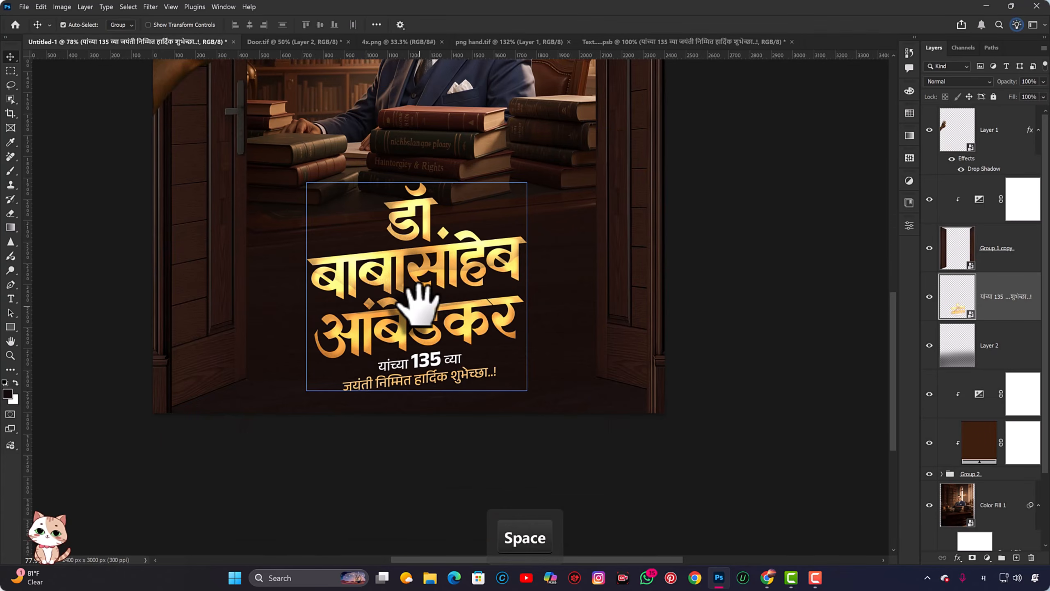
scroll(421, 305, "up", 2)
key("ctrl+t")
left_click_drag(540, 161, 415, 281)
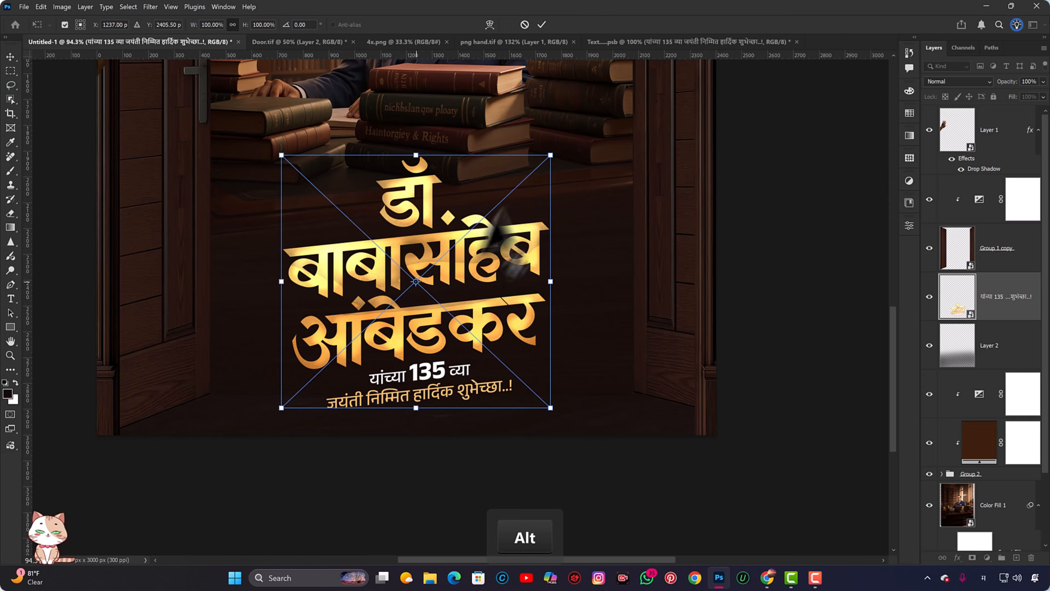
key("Return")
key("ctrl+0")
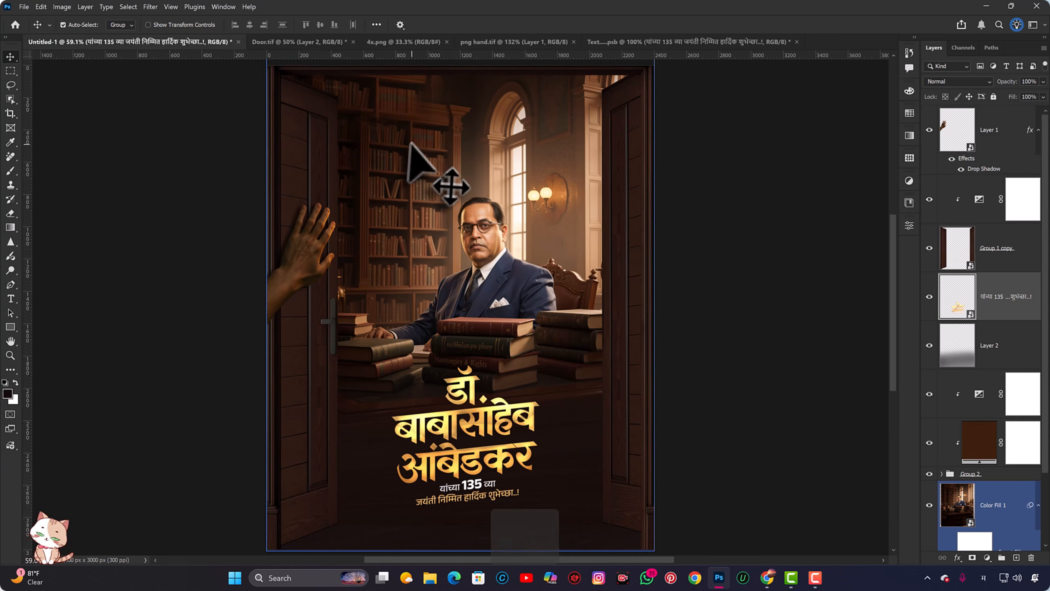
Step: Place the png bulb image from the 14 aril folder as an embedded object directly above the Color Fill 1 layer
left_click(428, 265)
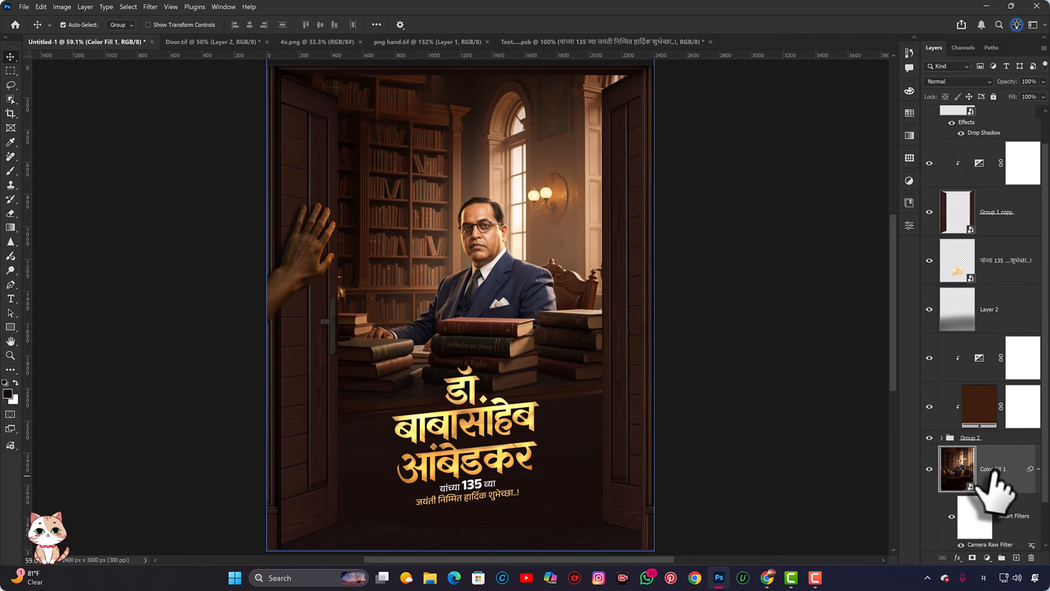
left_click(929, 468)
left_click(929, 469)
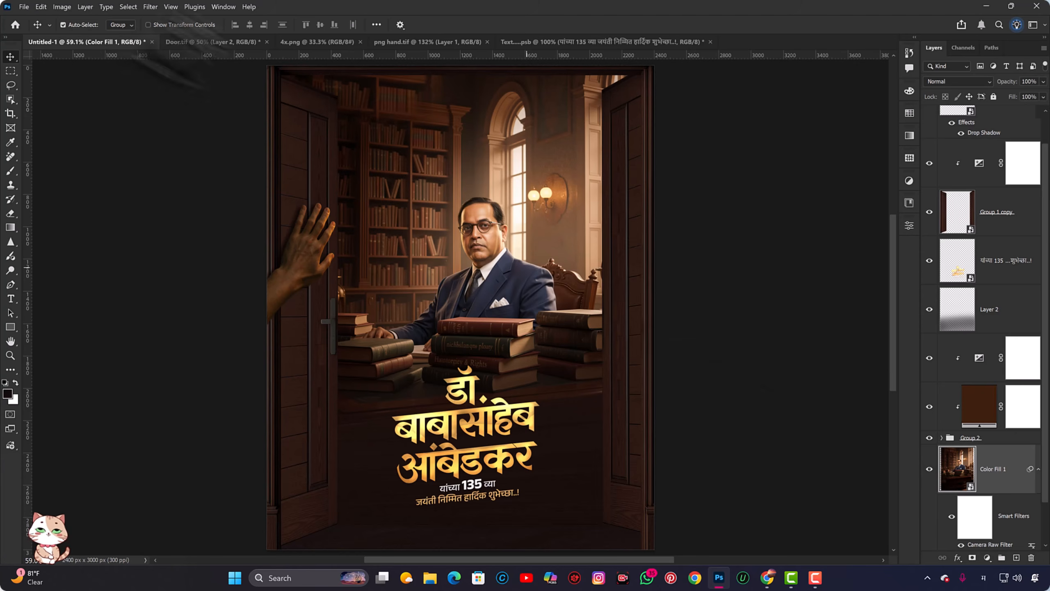
left_click(25, 7)
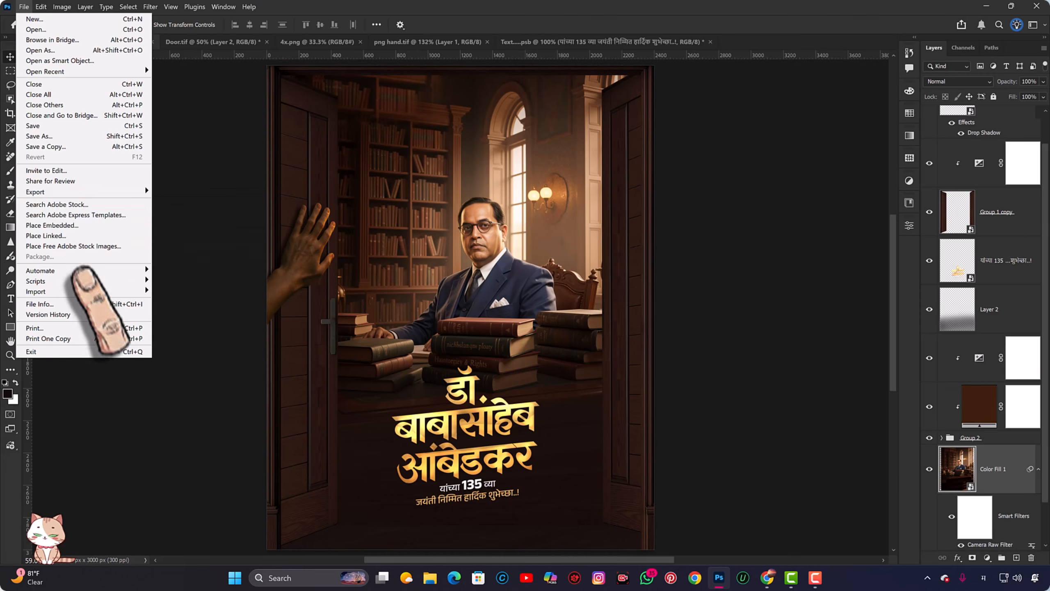
left_click(95, 227)
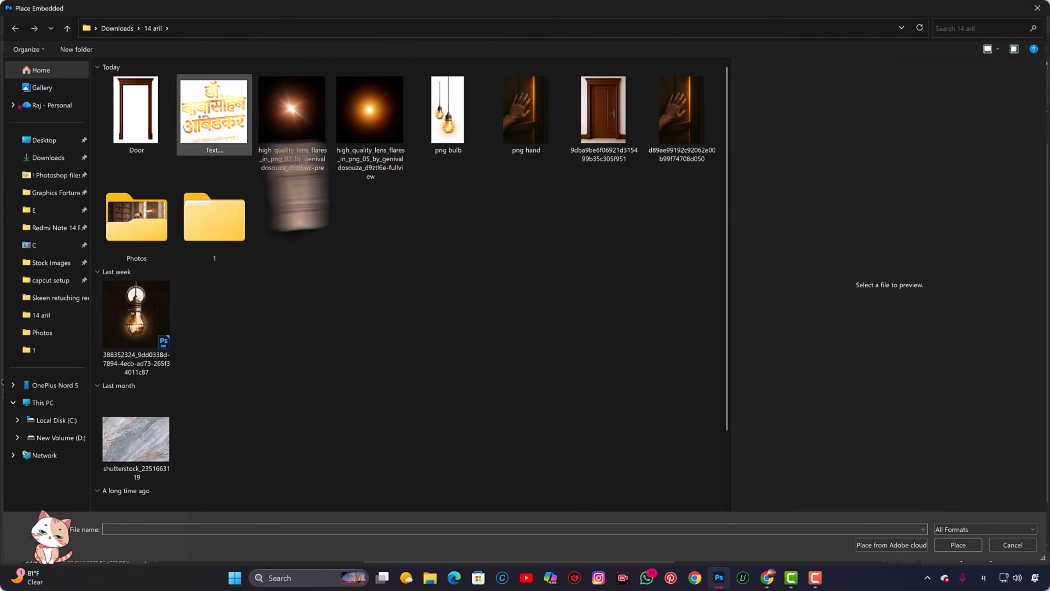
left_click(459, 99)
double_click(465, 132)
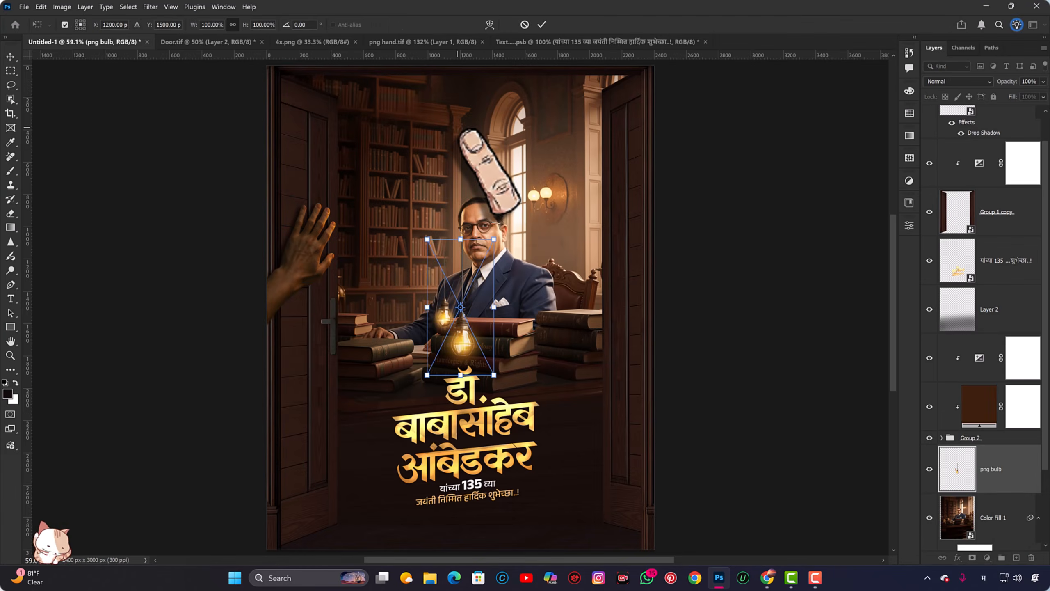
Step: Enlarge the hanging bulbs to about 111% and position them at the poster's upper edge, beside the door with the hand
left_click_drag(471, 337, 381, 165)
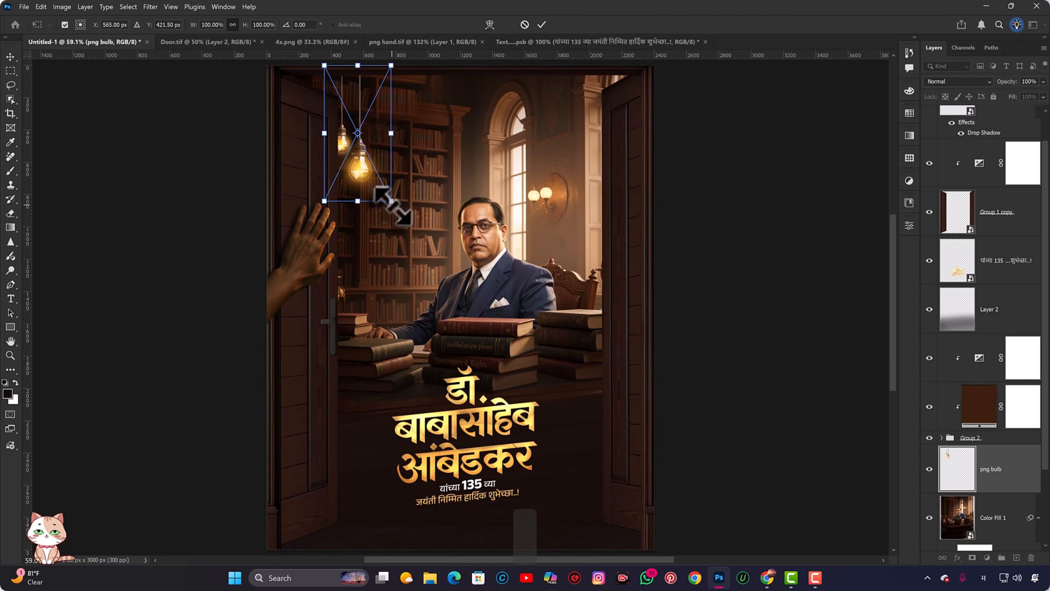
left_click_drag(393, 206, 356, 159)
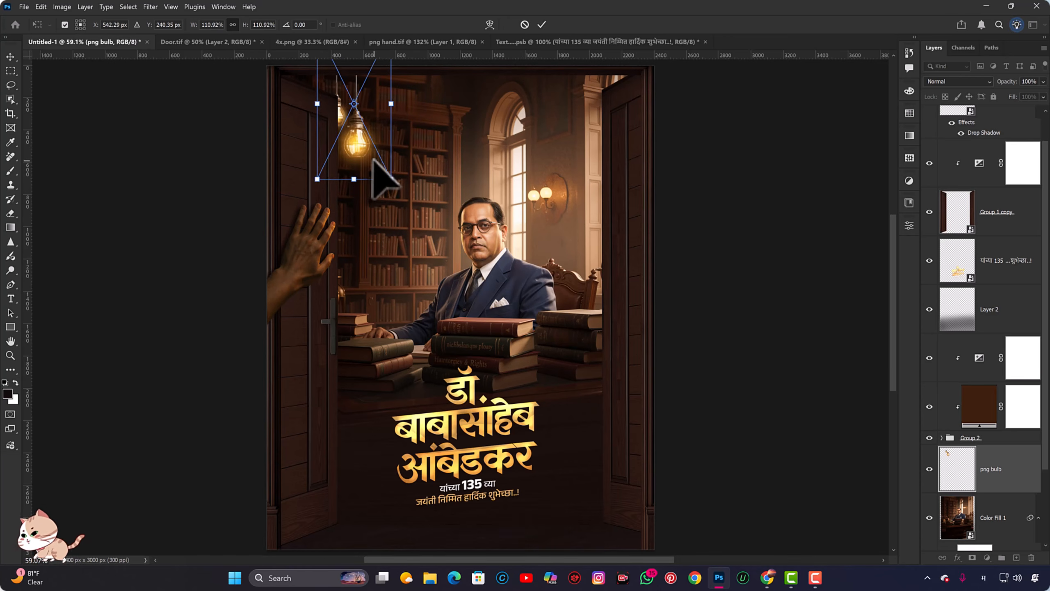
key("Return")
Step: Copy the orange lens flare image from the DeviantArt page in the browser and paste it into the poster above the bulbs
scroll(363, 149, "up", 2)
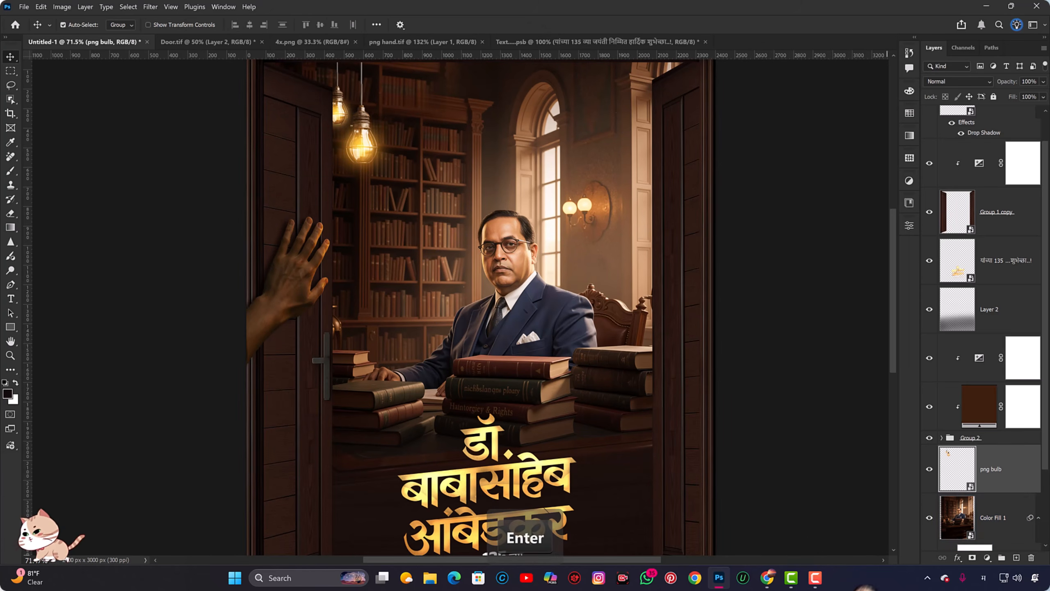
mouse_move(767, 576)
left_click(772, 545)
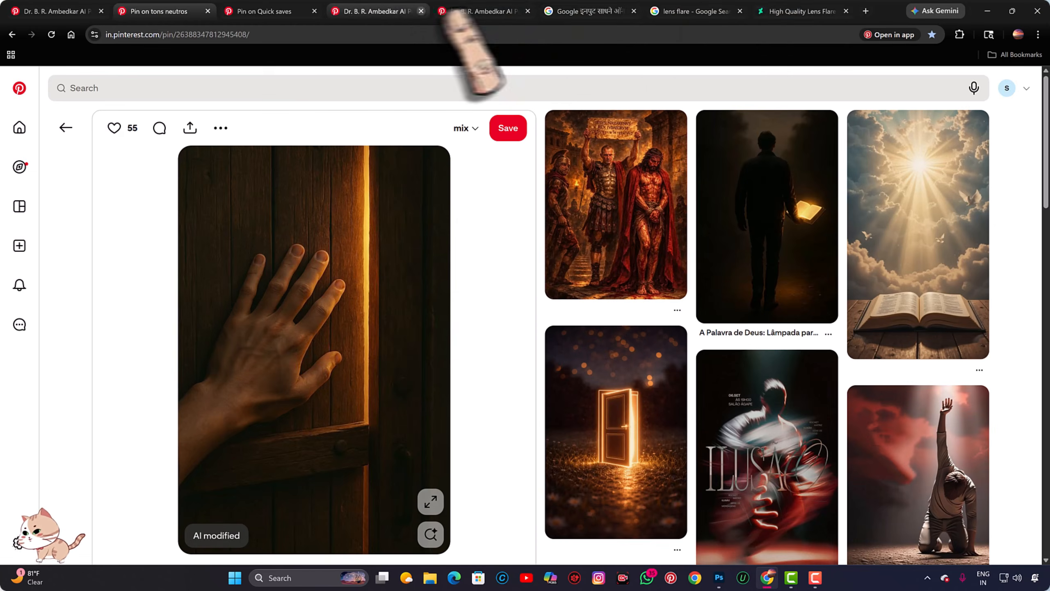
left_click(785, 11)
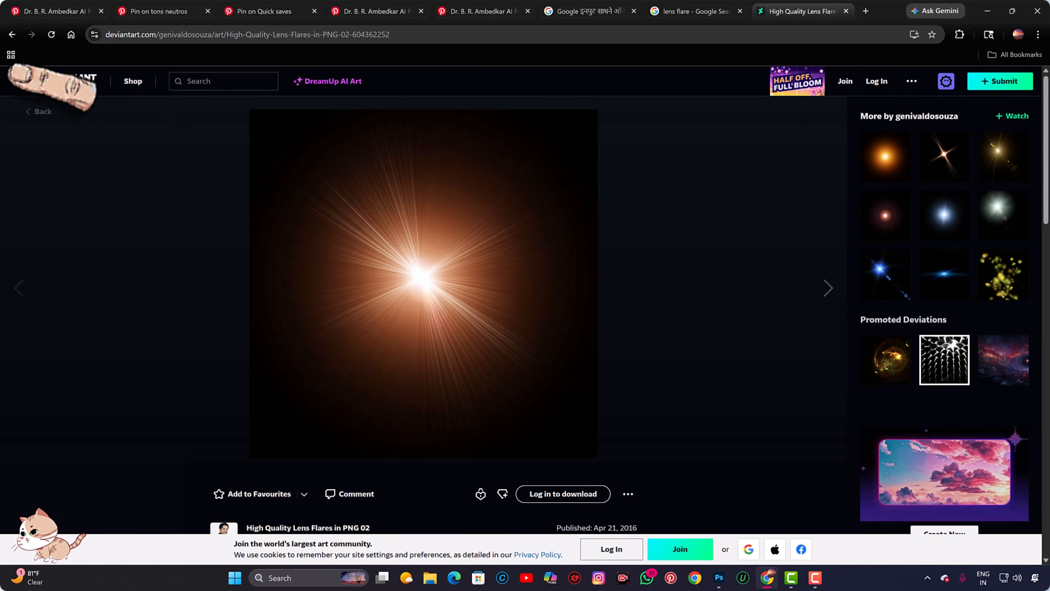
right_click(426, 236)
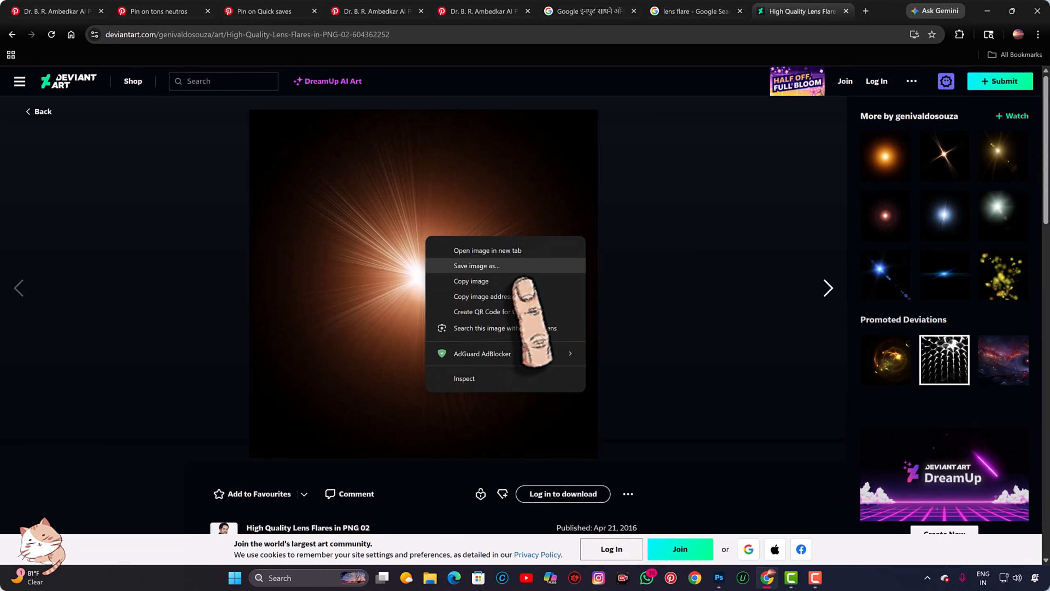
left_click(501, 280)
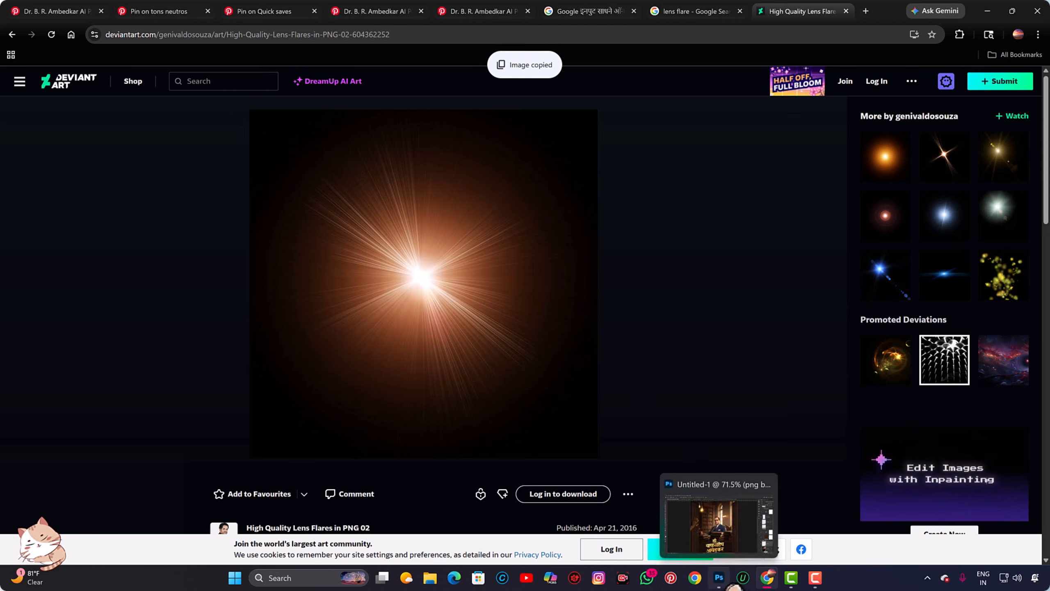
left_click(719, 577)
key("ctrl+v")
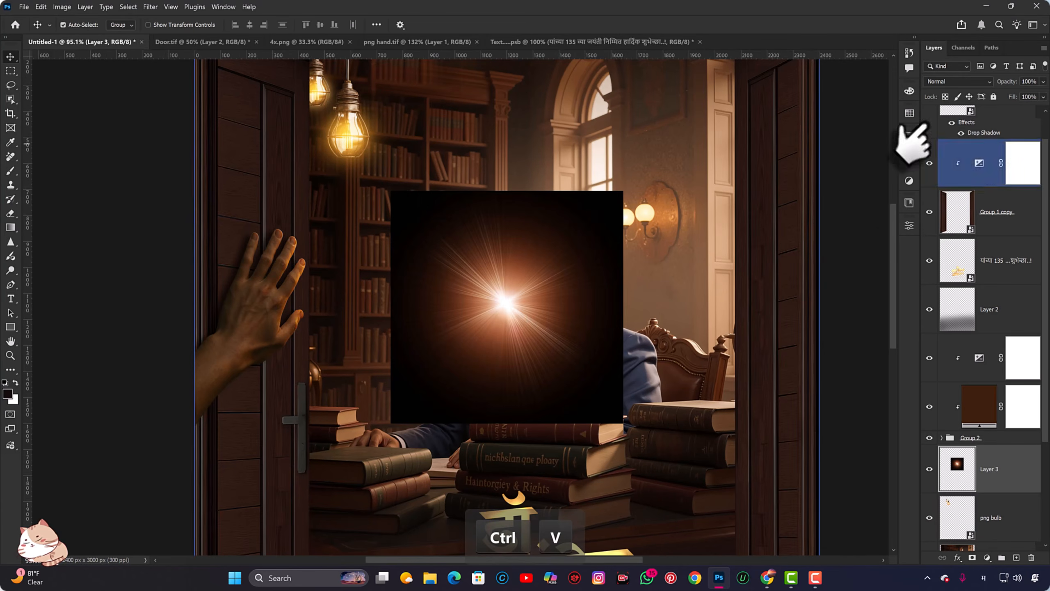
Step: Set the lens flare layer's blend mode to Screen and move the flare onto the larger bulb
left_click(958, 81)
left_click(992, 186)
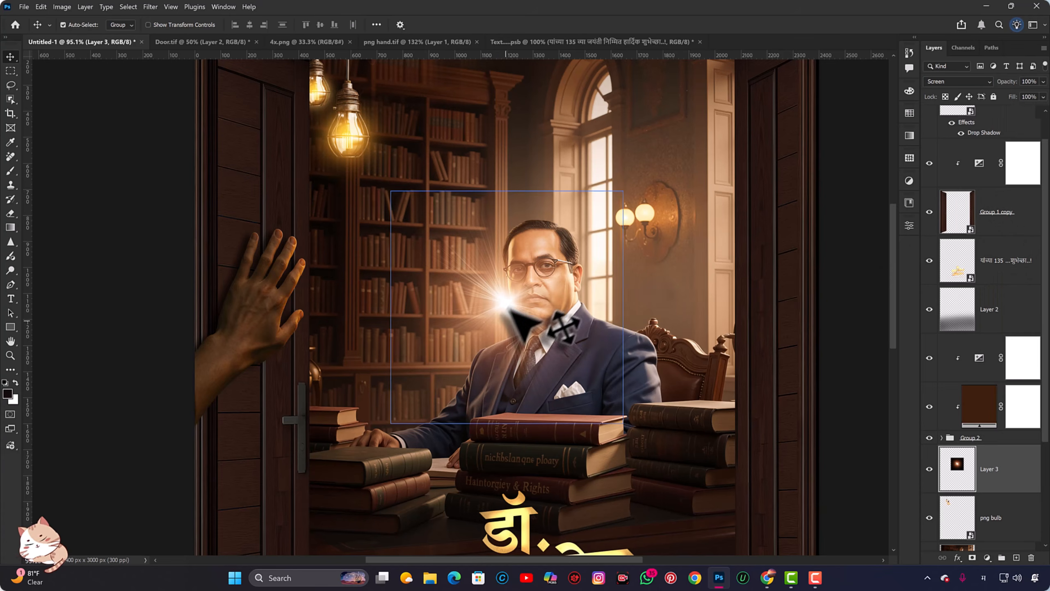
key("v")
left_click_drag(508, 299, 359, 151)
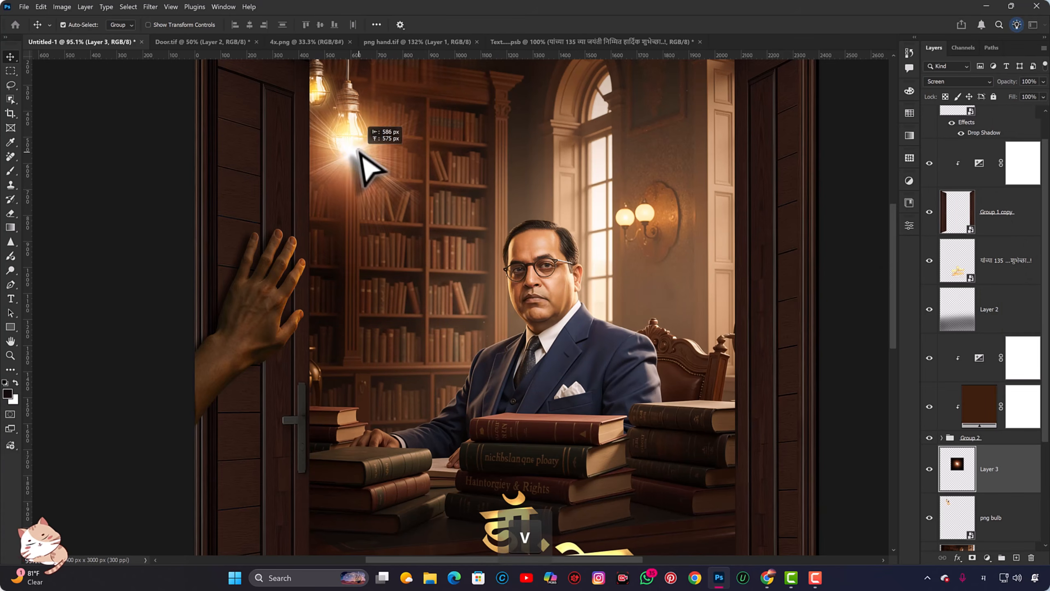
Step: Apply a Gaussian Blur with a 6.0-pixel radius to the flare and scale it to about 70% around its centre
left_click(150, 7)
mouse_move(235, 147)
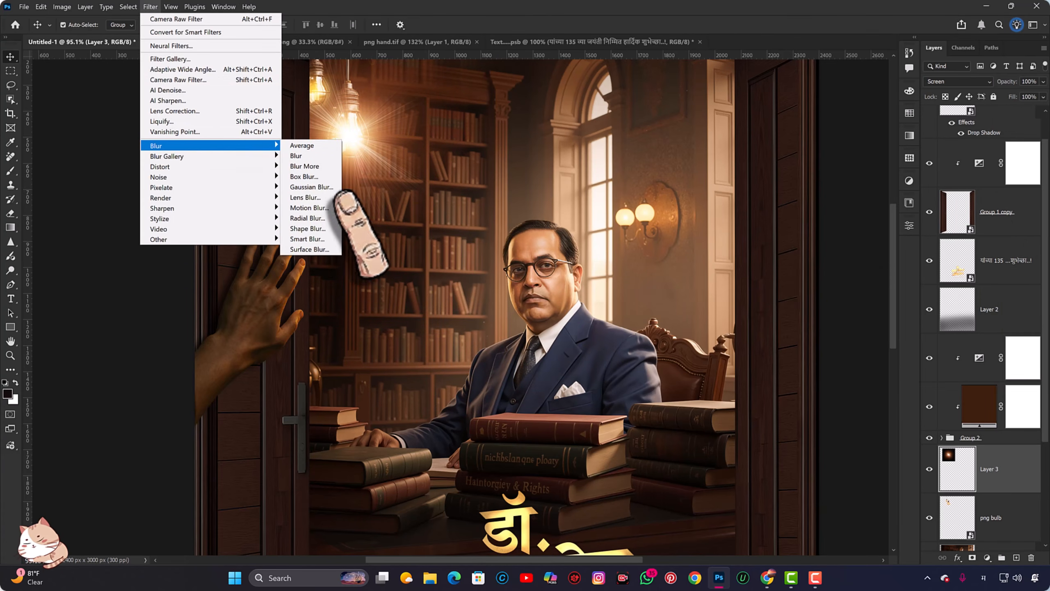
left_click(313, 187)
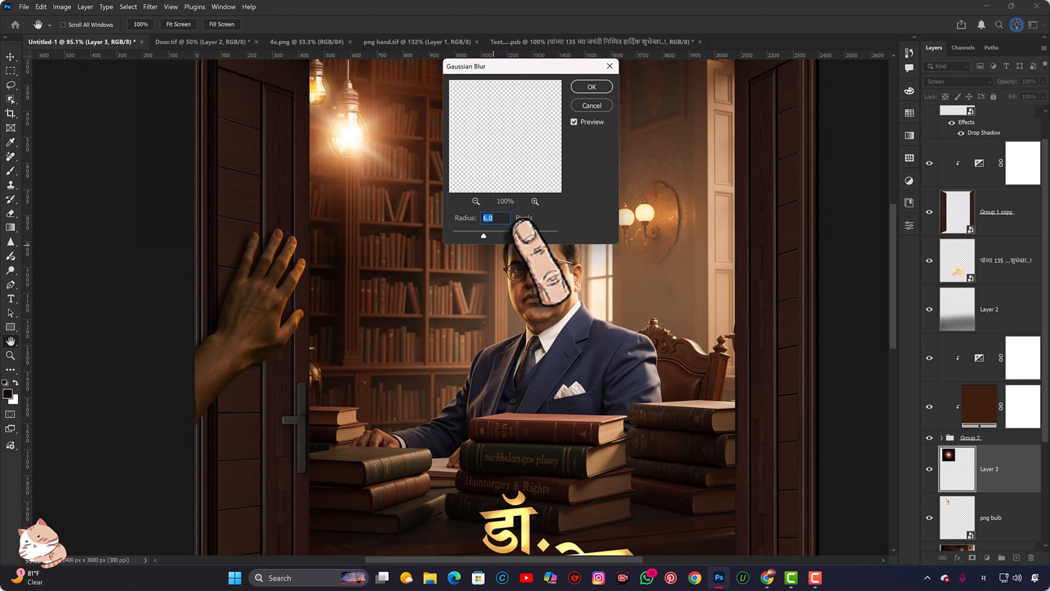
left_click(592, 87)
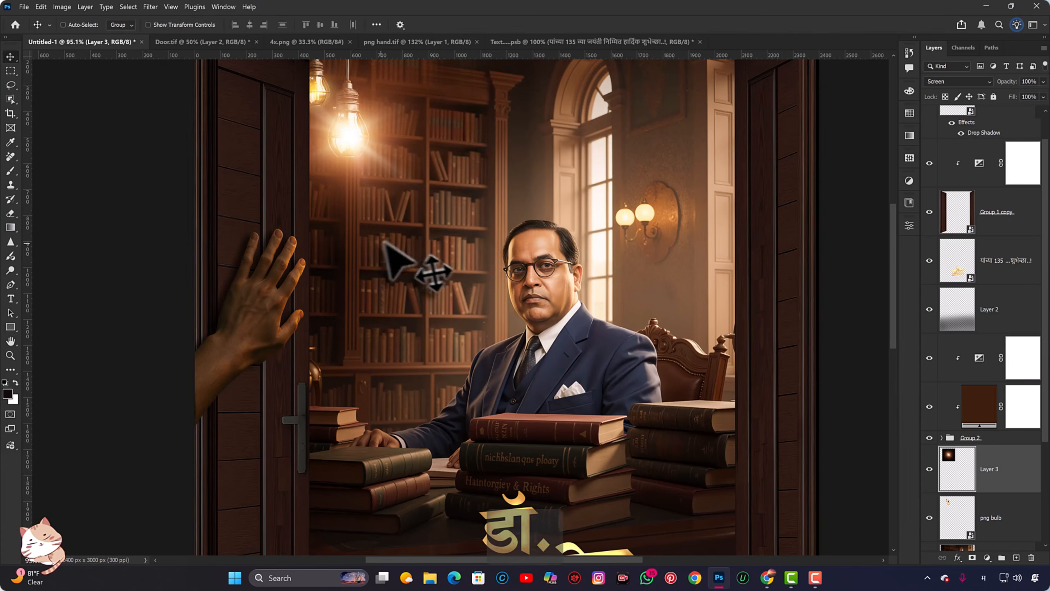
key("ctrl+t")
left_click_drag(471, 141, 437, 141)
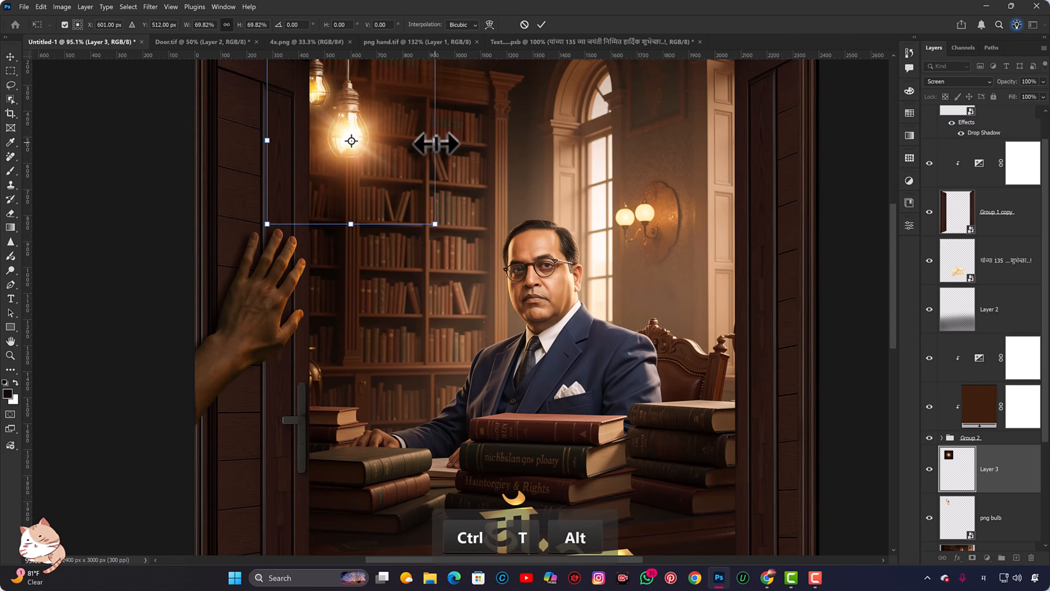
key("Return")
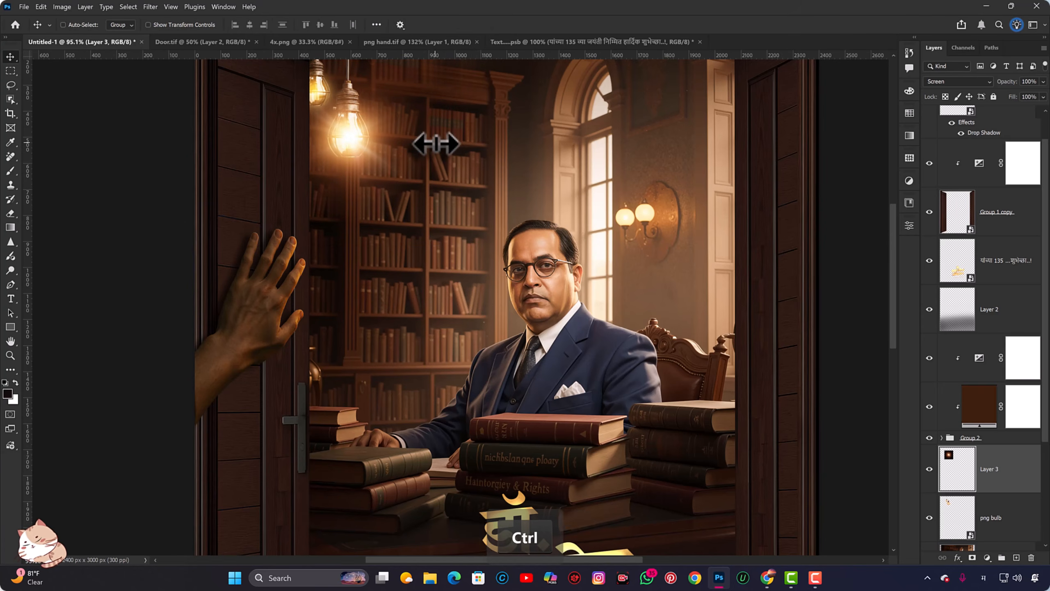
Step: Adjust the flare's colour with Hue/Saturation, setting Hue to 8 and Saturation to 13
key("ctrl+u")
left_click_drag(719, 265, 711, 265)
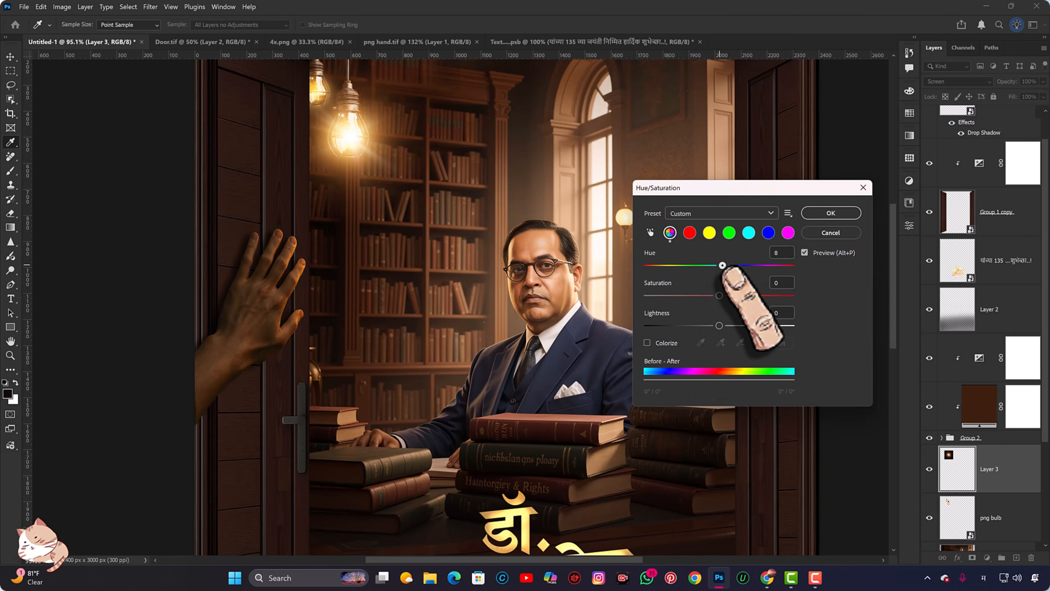
left_click(775, 252)
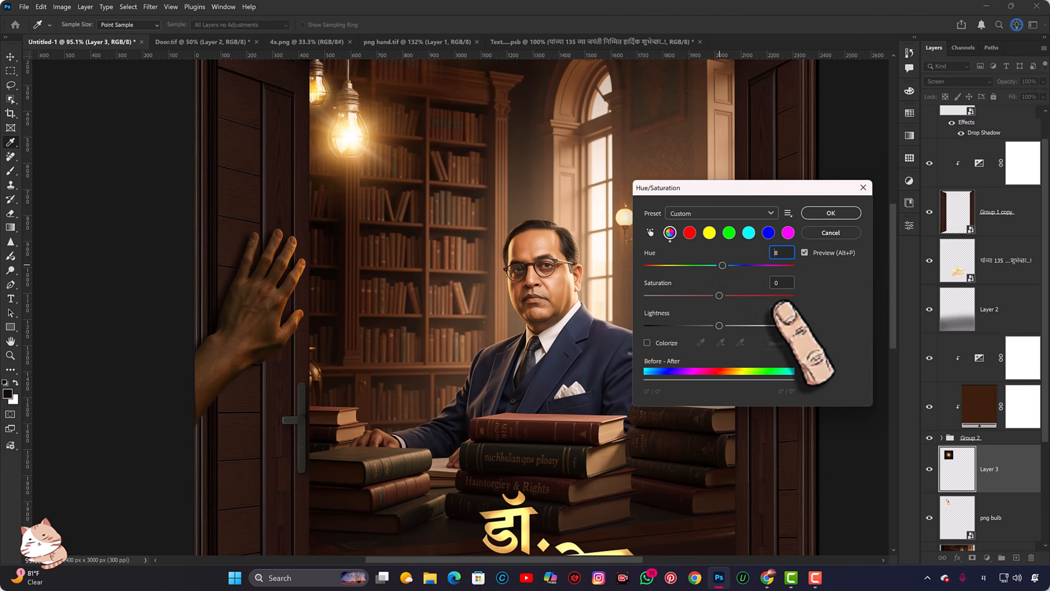
left_click_drag(719, 295, 739, 295)
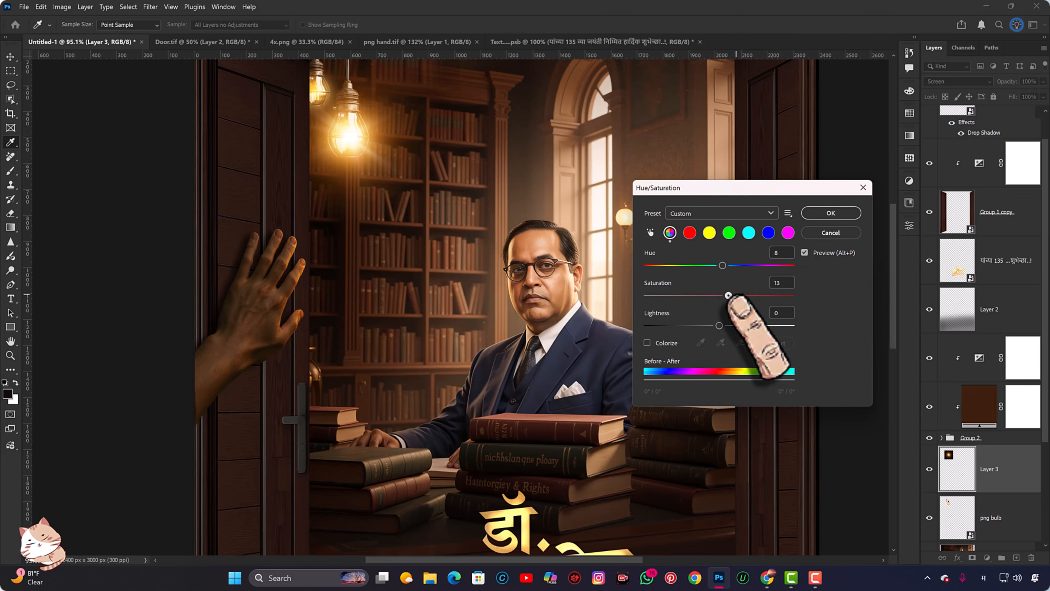
left_click(830, 213)
key("v")
key("ctrl+t")
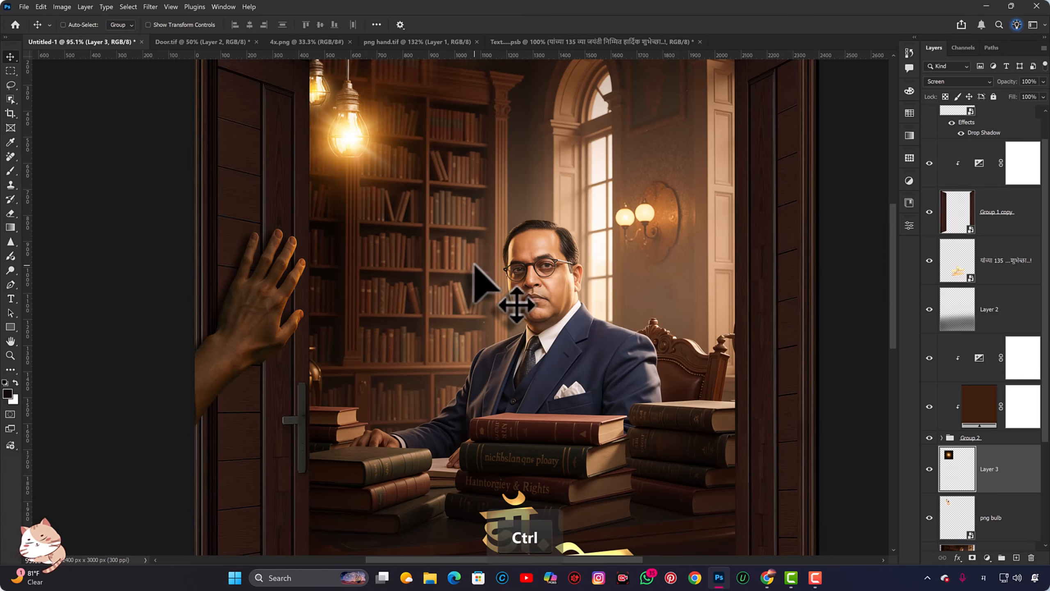
Step: Duplicate the flare layer, shrink the copy and position it over the smaller bulb
key("ctrl+j")
key("ctrl+t")
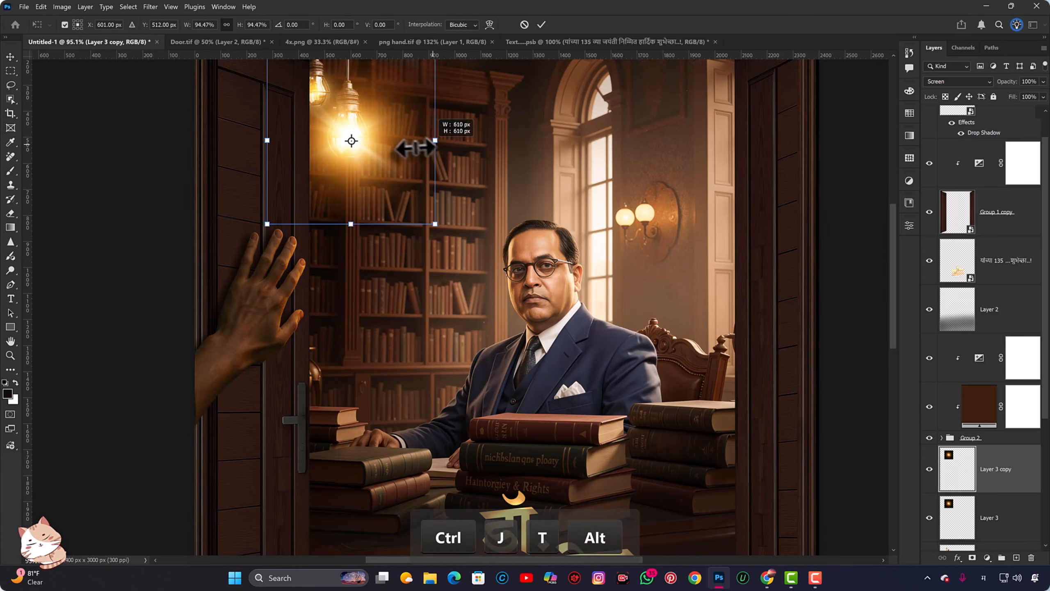
left_click_drag(416, 148, 323, 99)
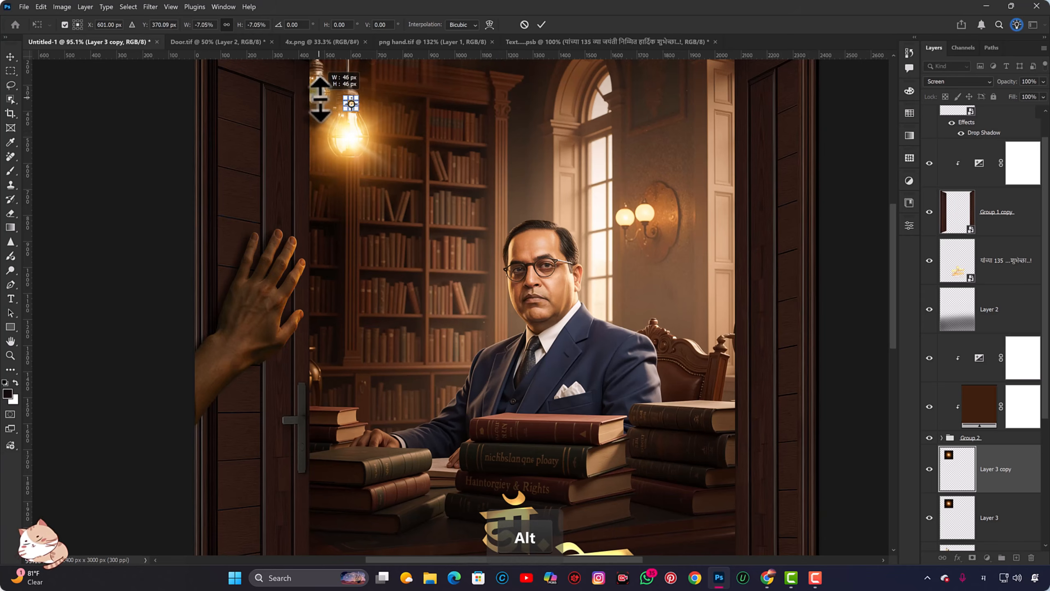
left_click_drag(295, 66, 369, 87)
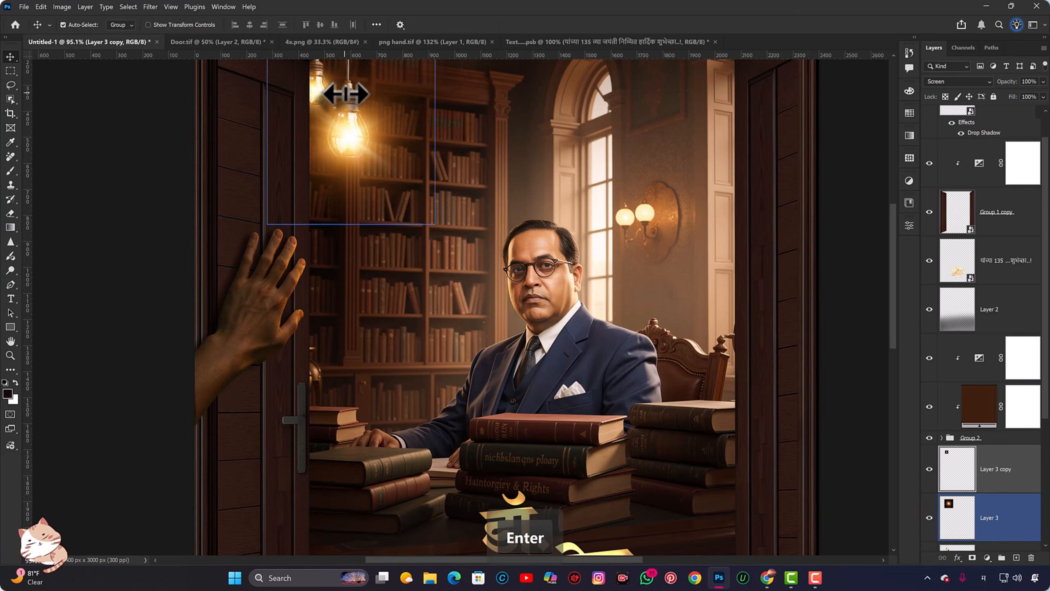
key("ctrl+0")
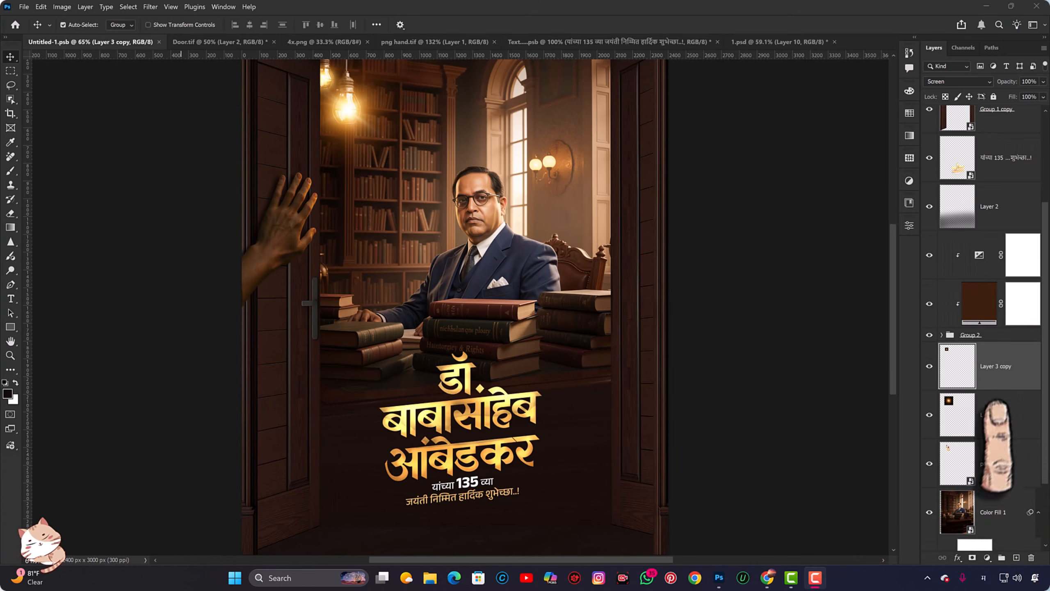
Step: Transform the bulb image and its two flare layers together, shifting them slightly right in the doorway, and save the document
key("ctrl+t")
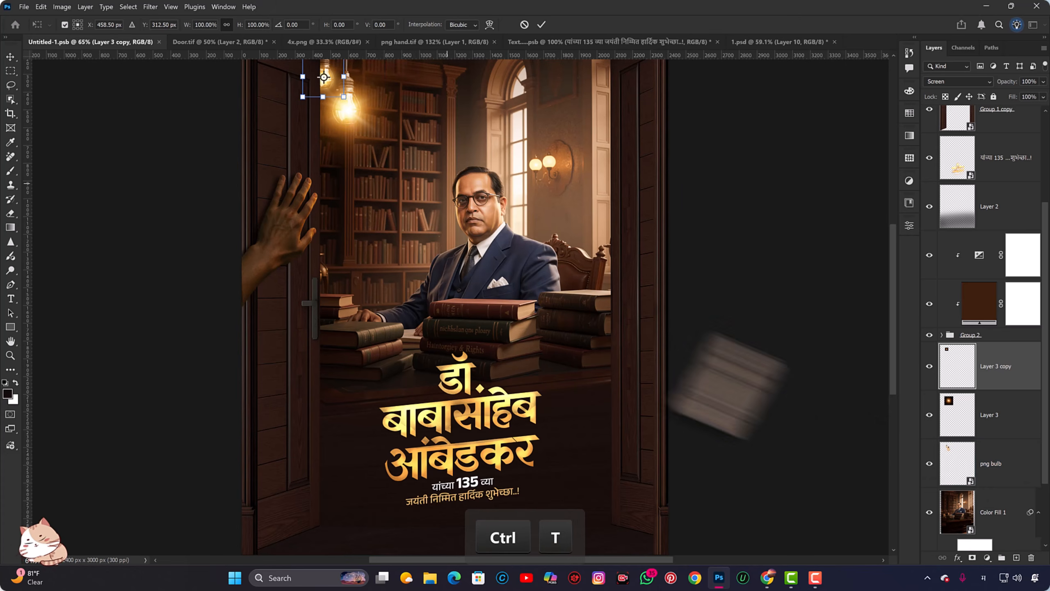
key("Return")
left_click(1008, 475)
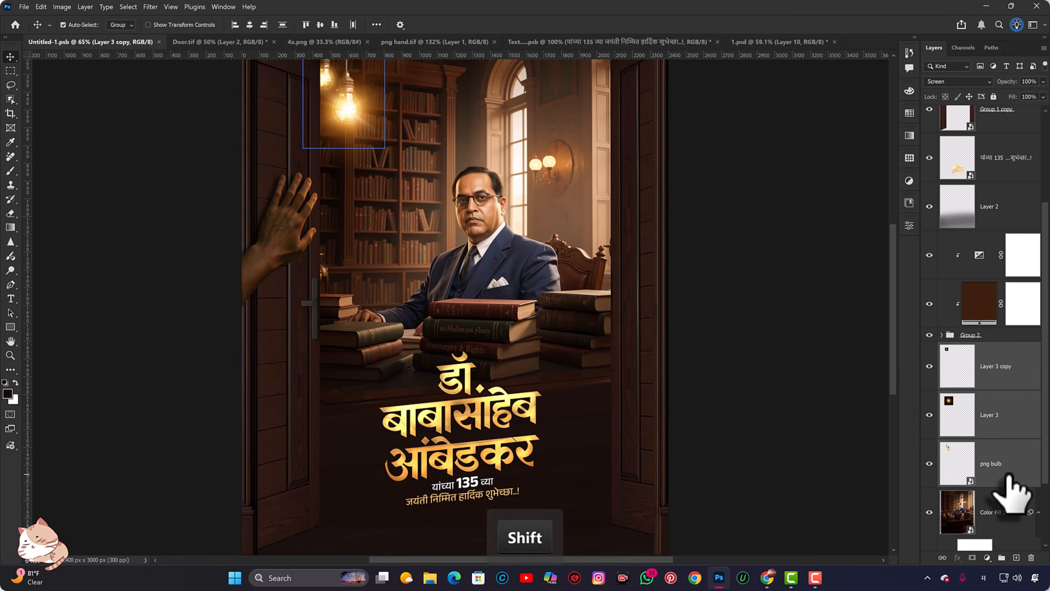
left_click(1007, 373, "shift")
key("ctrl+t")
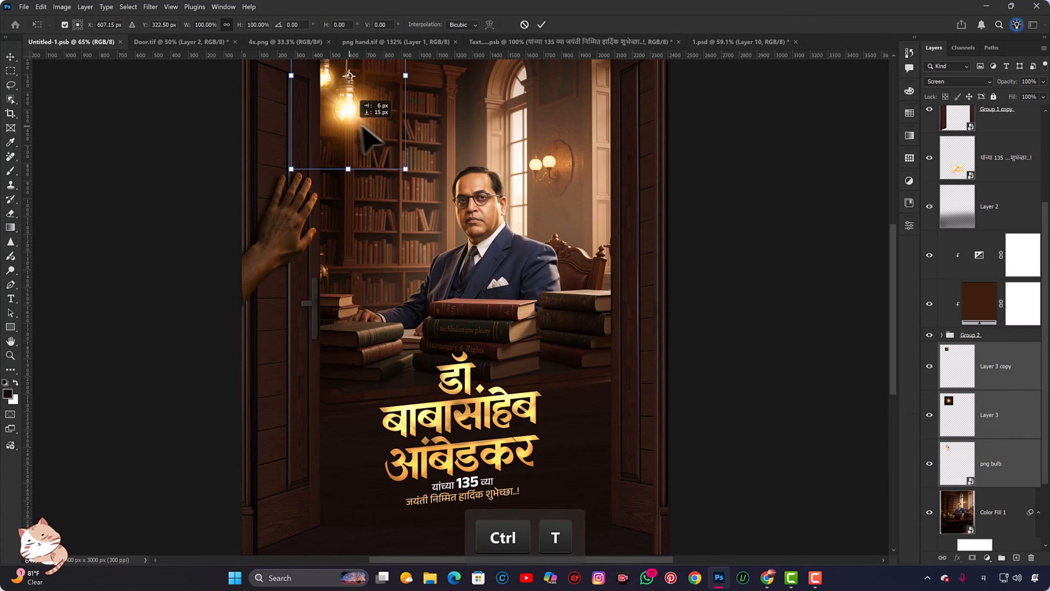
left_click_drag(360, 126, 368, 128)
left_click_drag(424, 169, 388, 240)
key("space")
left_click_drag(375, 199, 373, 212)
key("Return")
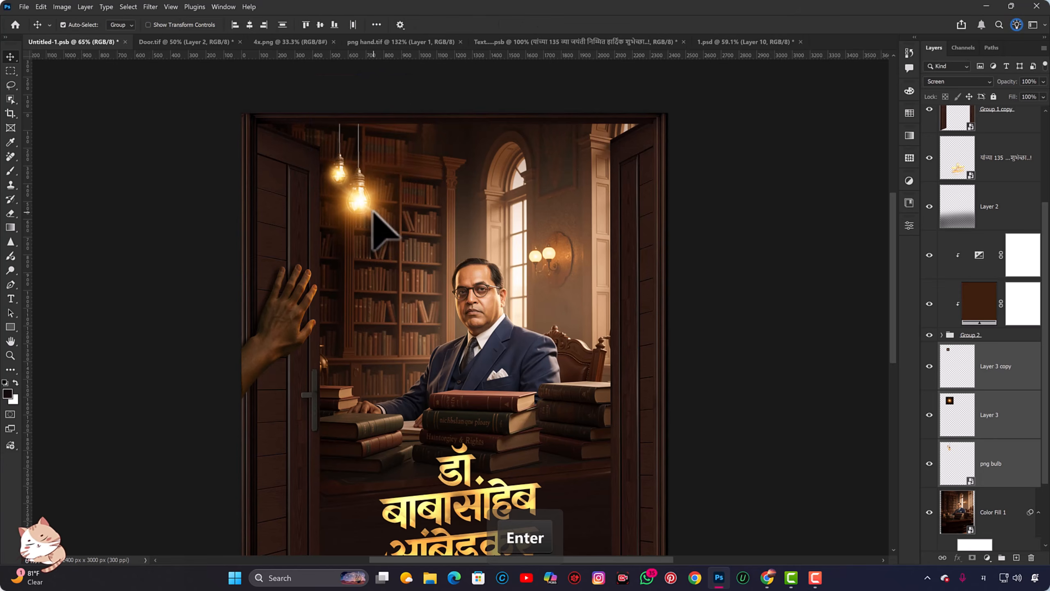
key("ctrl+0")
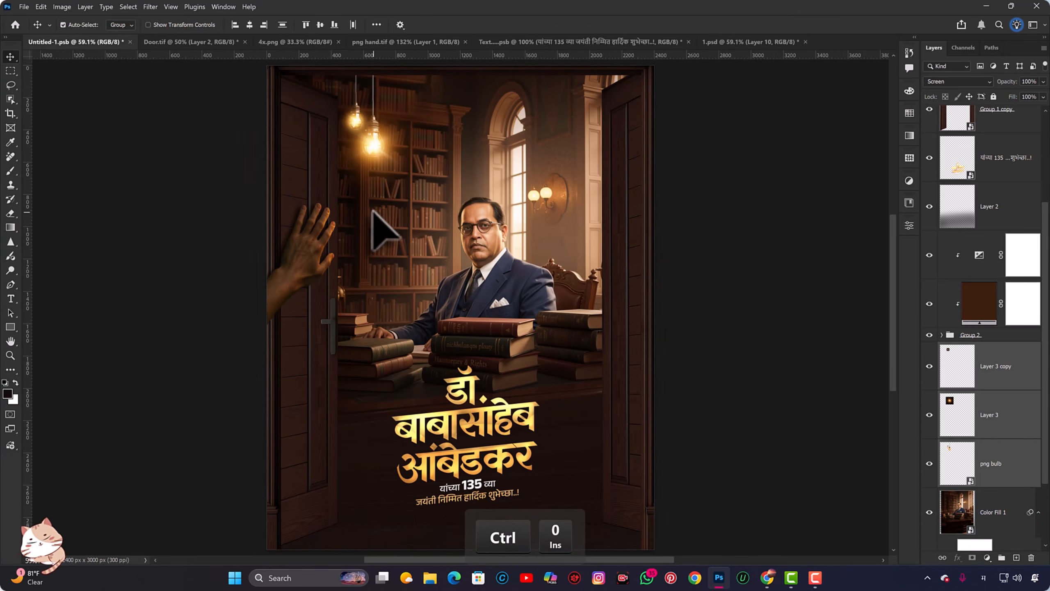
key("ctrl+s")
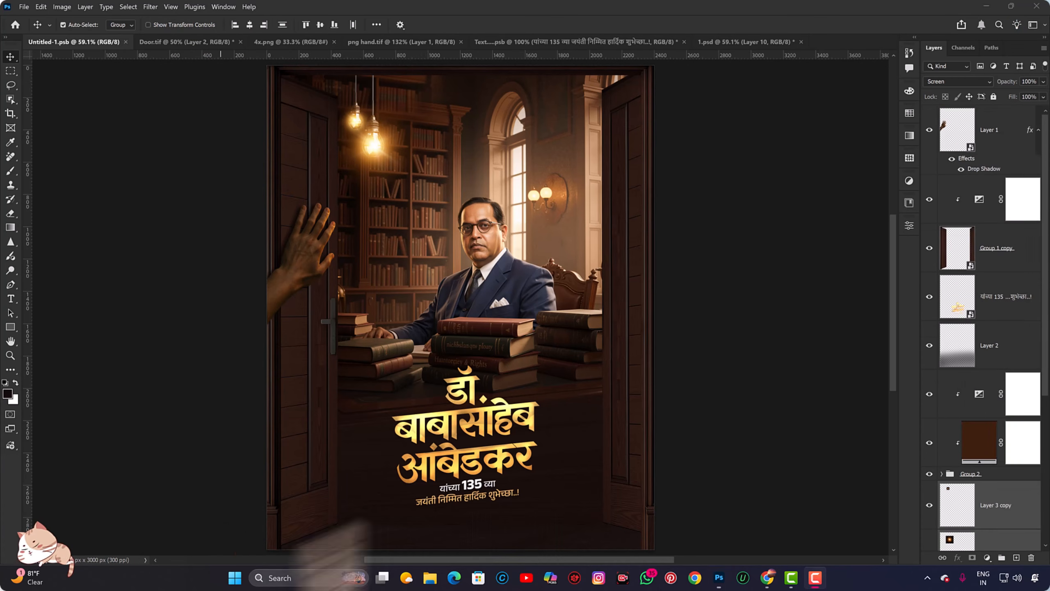
Step: Place the OpticsPlus_Lens_Flare_02 image from the 14 aril folder as an embedded layer
scroll(420, 413, "up", 2)
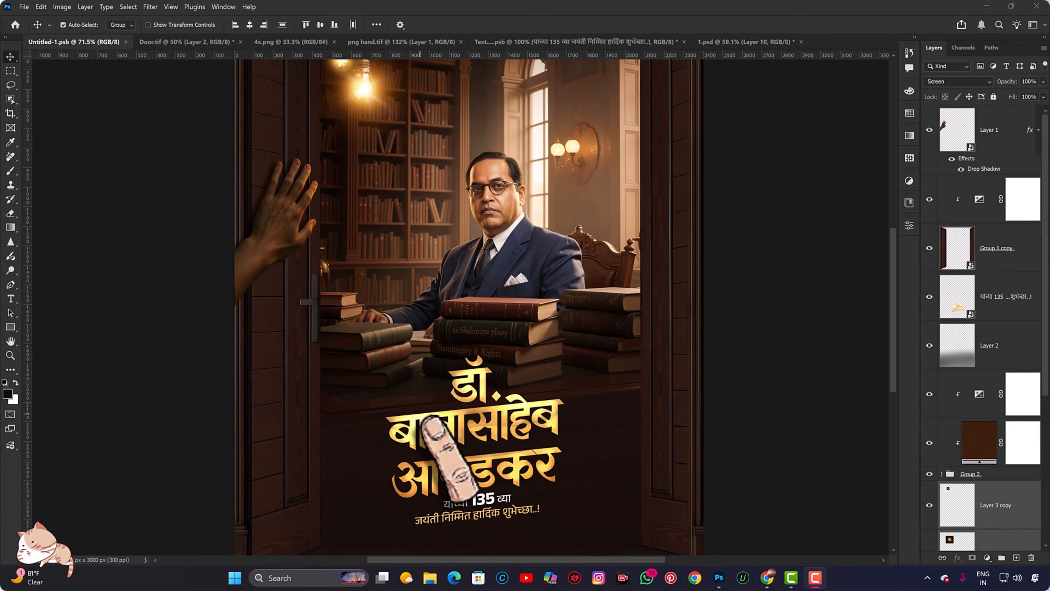
left_click(24, 7)
left_click(61, 223)
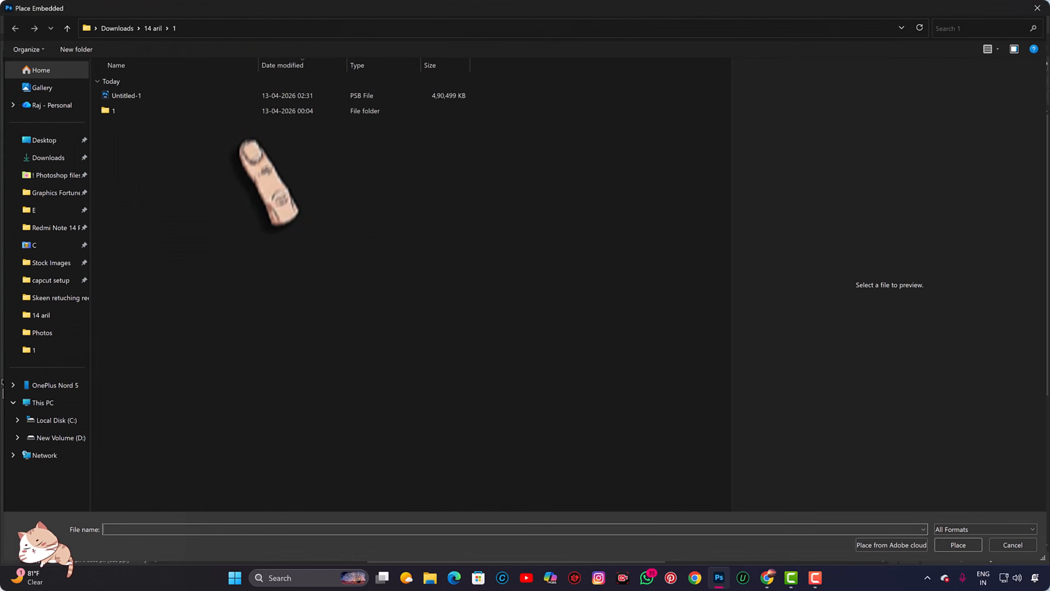
left_click(153, 29)
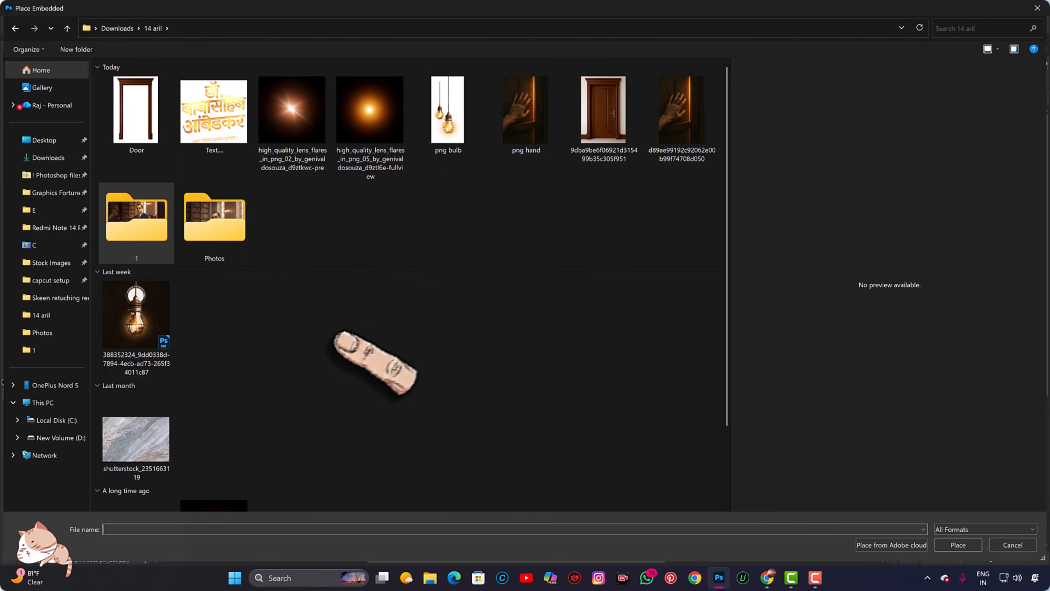
left_click(366, 108)
scroll(317, 318, "down", 2)
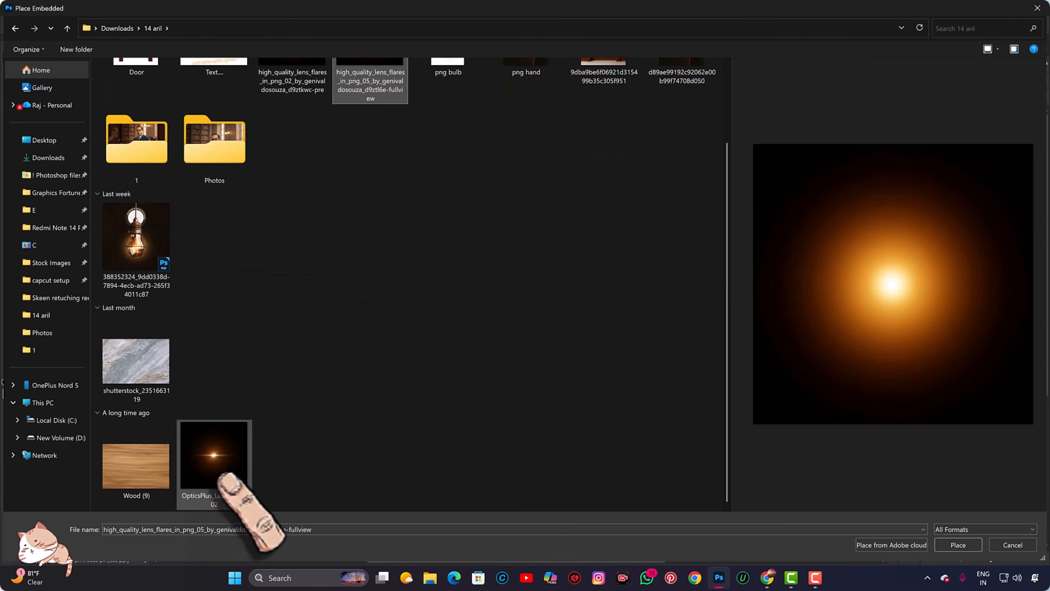
left_click(226, 474)
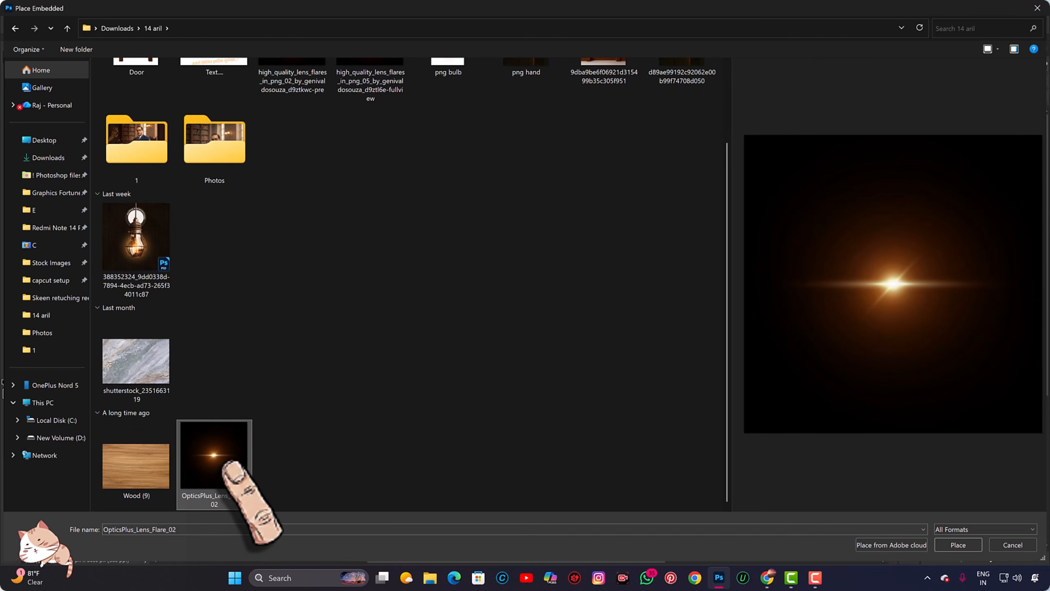
double_click(226, 472)
key("Return")
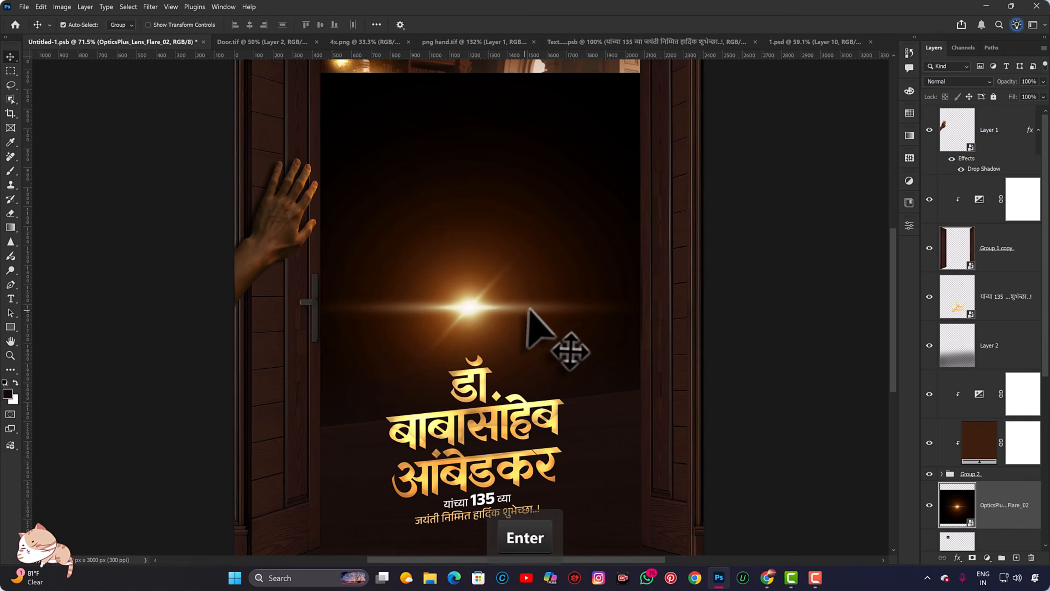
Step: Set the placed flare's blend mode to Screen, scale it to about 3.69%, rotate it to about -14.25° and move it beside the title's first line
left_click(958, 81)
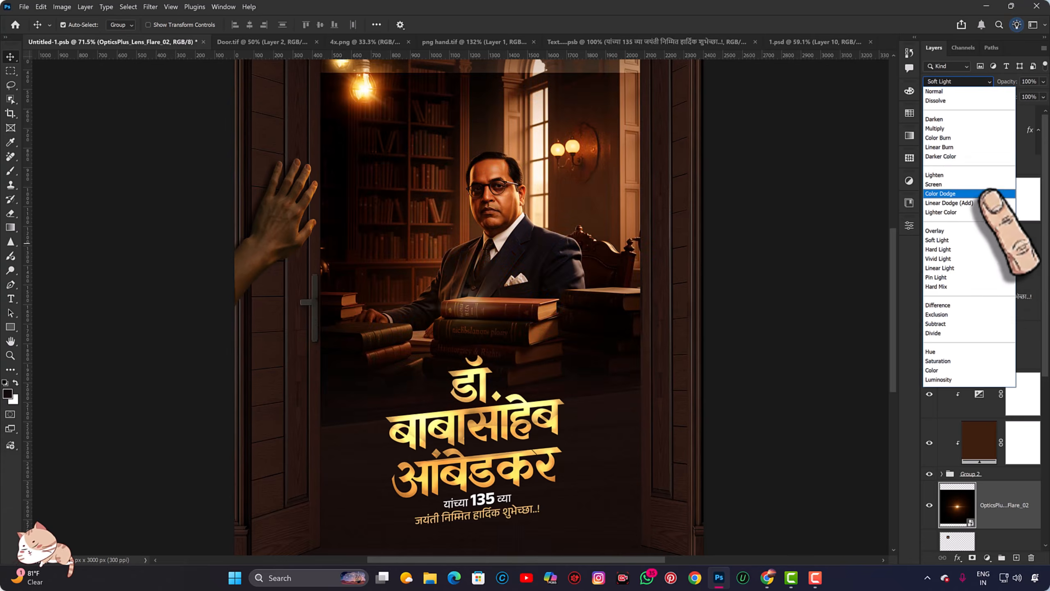
left_click(947, 194)
key("ctrl+t")
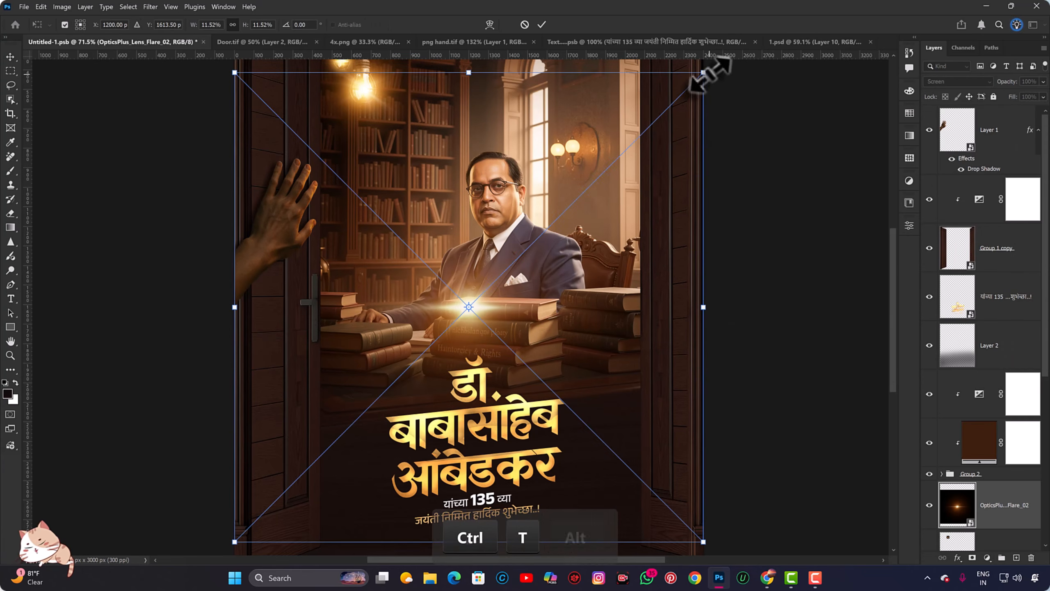
left_click_drag(704, 73, 591, 273)
left_click_drag(478, 350, 488, 312)
scroll(426, 217, "up", 2)
scroll(578, 322, "up", 3)
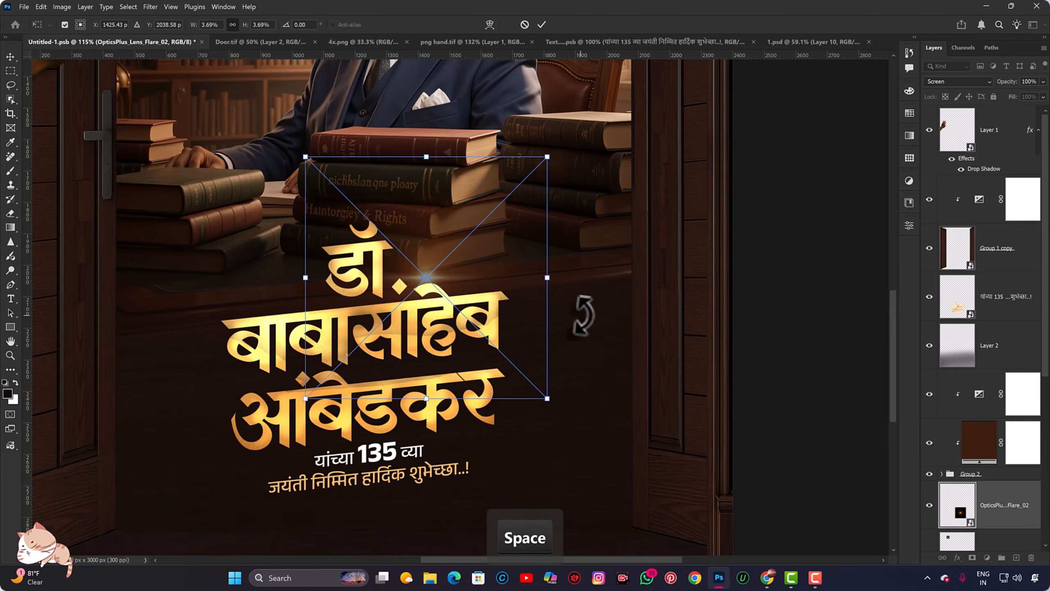
left_click_drag(582, 315, 596, 269)
key("Return")
key("ctrl")
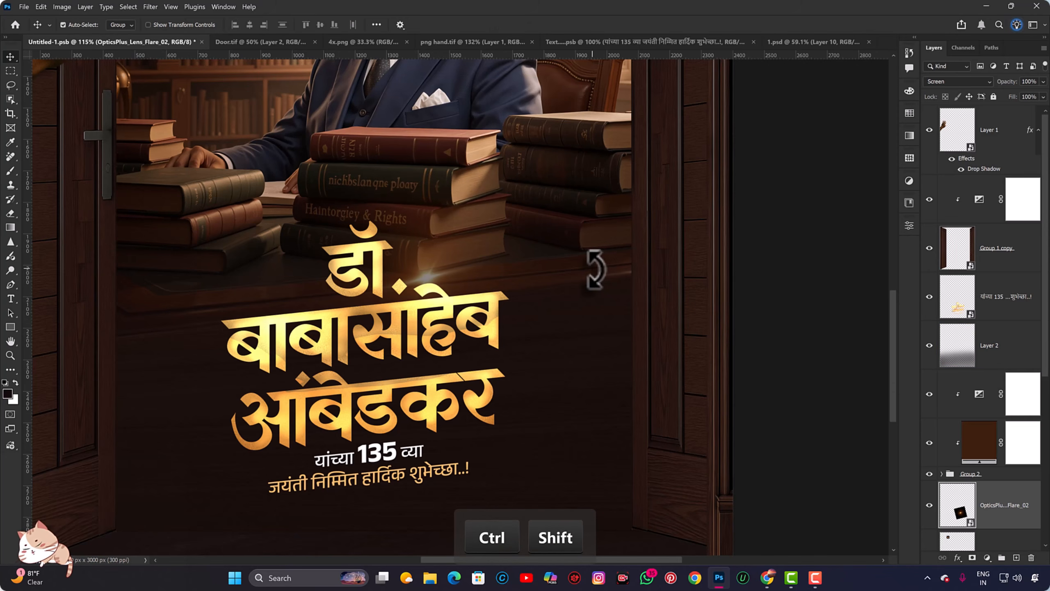
Step: Bring the flare layer to the front and fit it to the second title line's upper right edge at 4.07% width, slightly flattened, rotated -2.72°
key("ctrl+shift+bracketright")
key("ctrl+t")
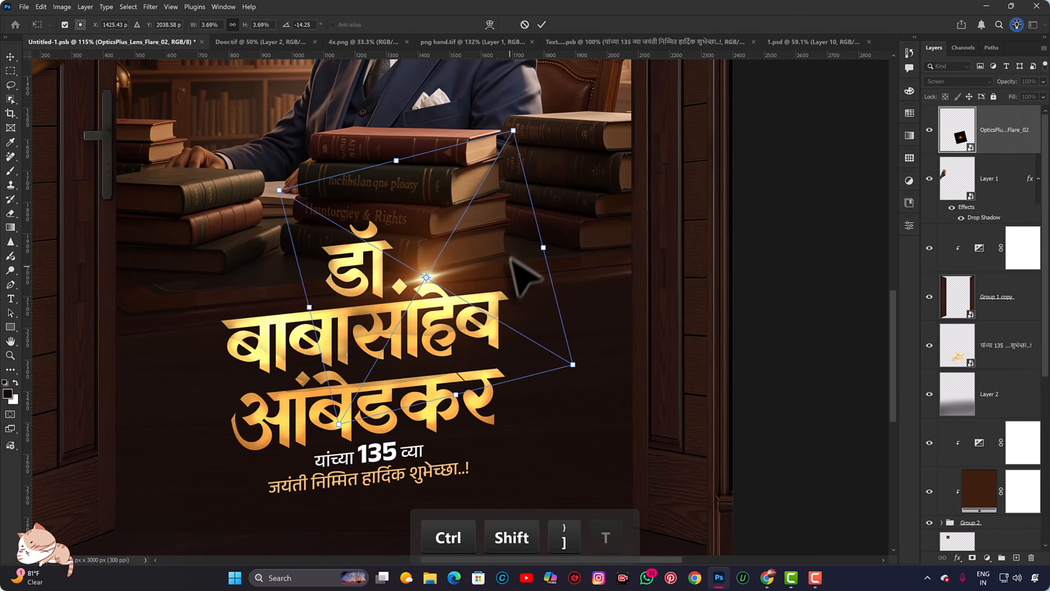
left_click_drag(546, 272, 567, 271)
left_click_drag(510, 330, 542, 343)
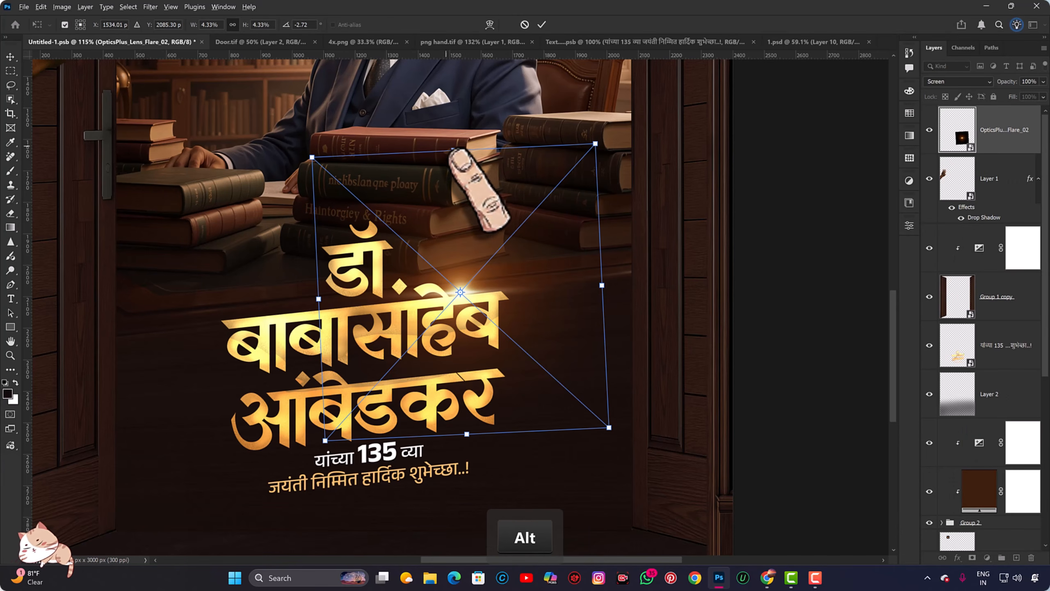
left_click_drag(459, 148, 467, 167)
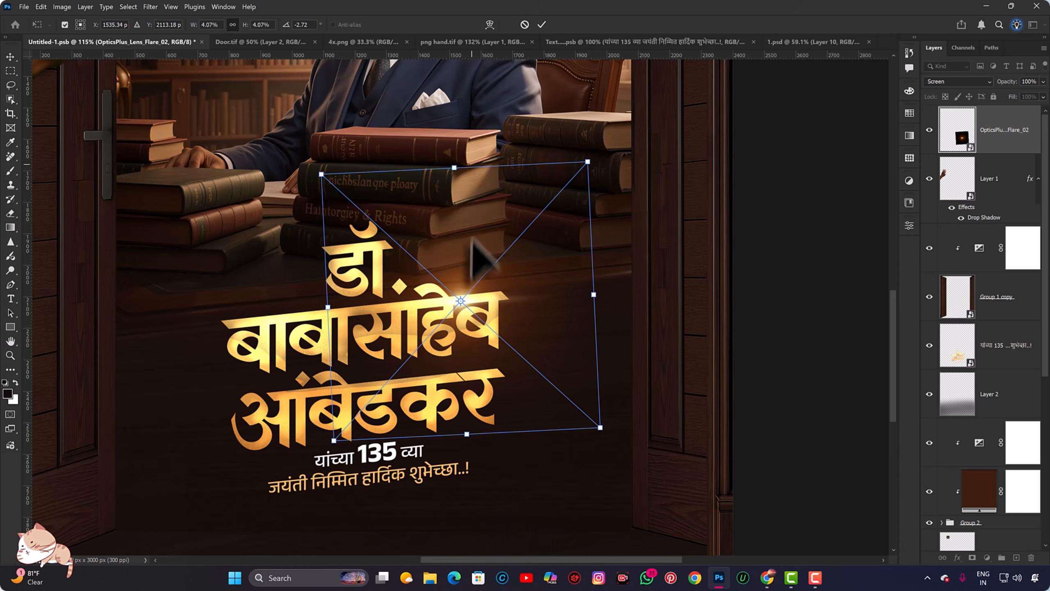
left_click_drag(474, 248, 474, 239)
left_click_drag(455, 157, 457, 219)
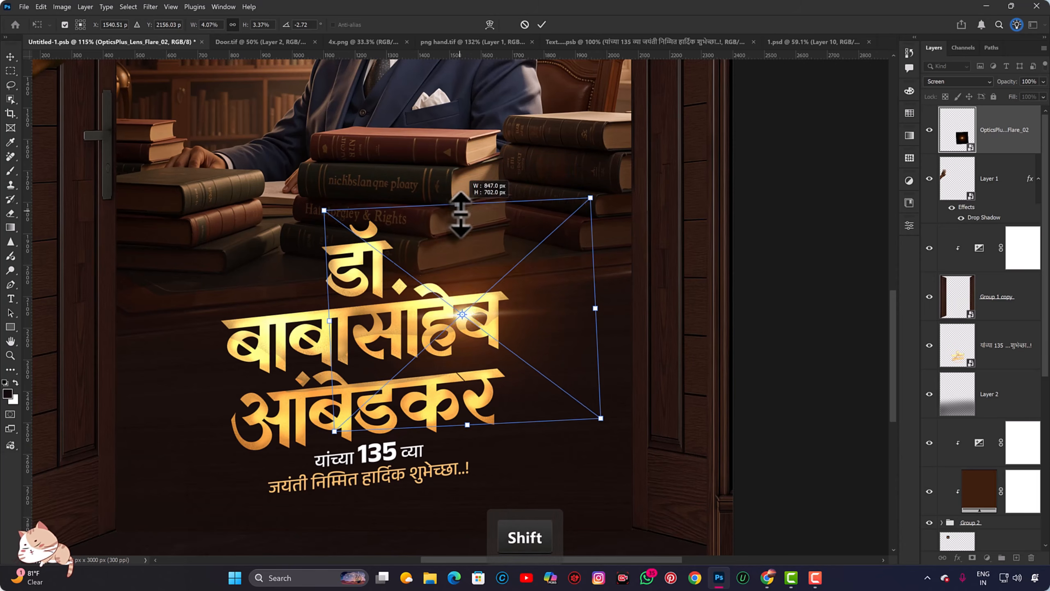
left_click_drag(487, 353, 492, 327)
key("Return")
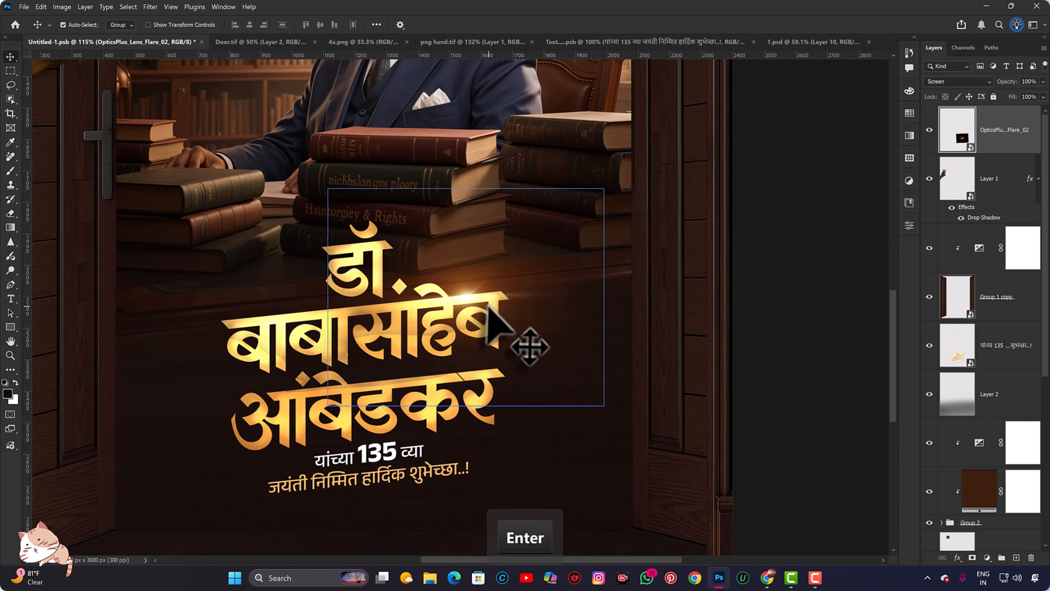
Step: Duplicate the flare onto the second title line's left end and the first line's top edge, shrinking the latter to about 2.66% by 2.04%
scroll(481, 307, "up", 3)
key("v")
left_click_drag(404, 302, 504, 157)
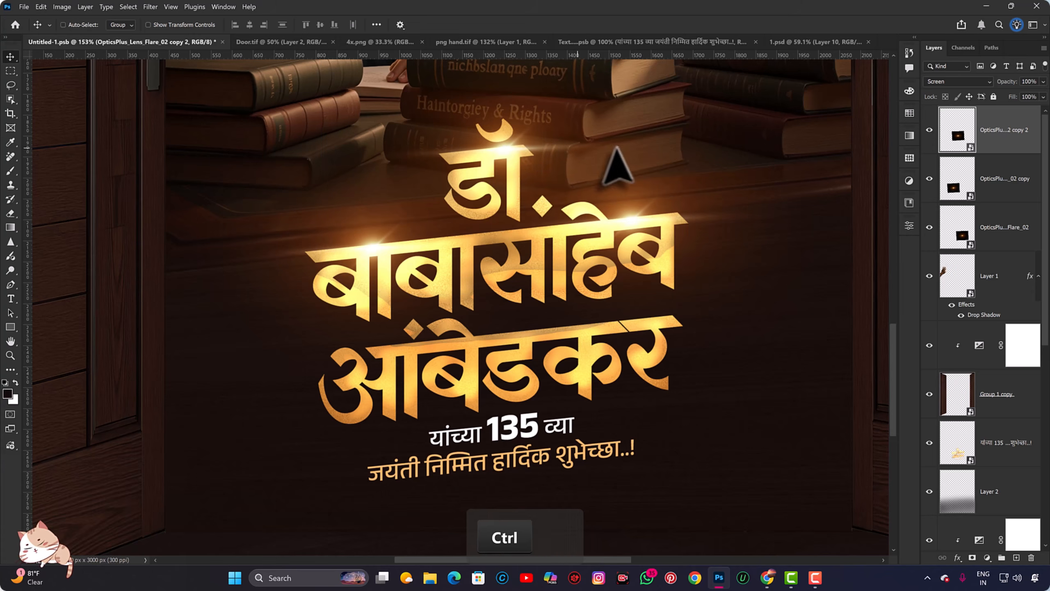
key("ctrl+t")
left_click_drag(686, 177, 621, 151)
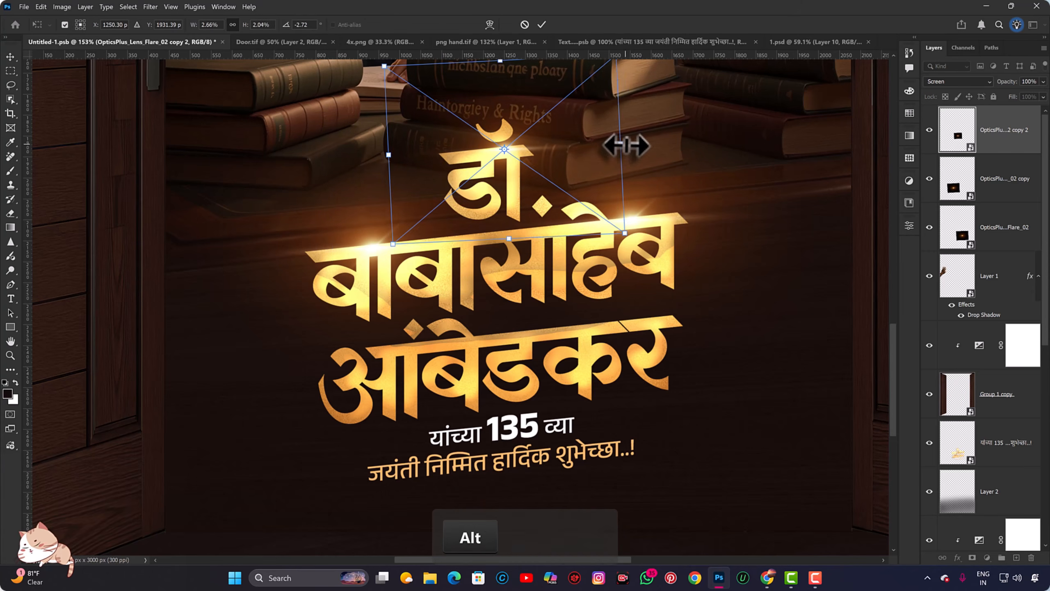
key("Return")
Step: Duplicate the small flare onto the right end of the third title line's top edge and rotate it to about -6°
left_click_drag(509, 153, 655, 322)
key("ctrl+t")
left_click_drag(811, 338, 811, 321)
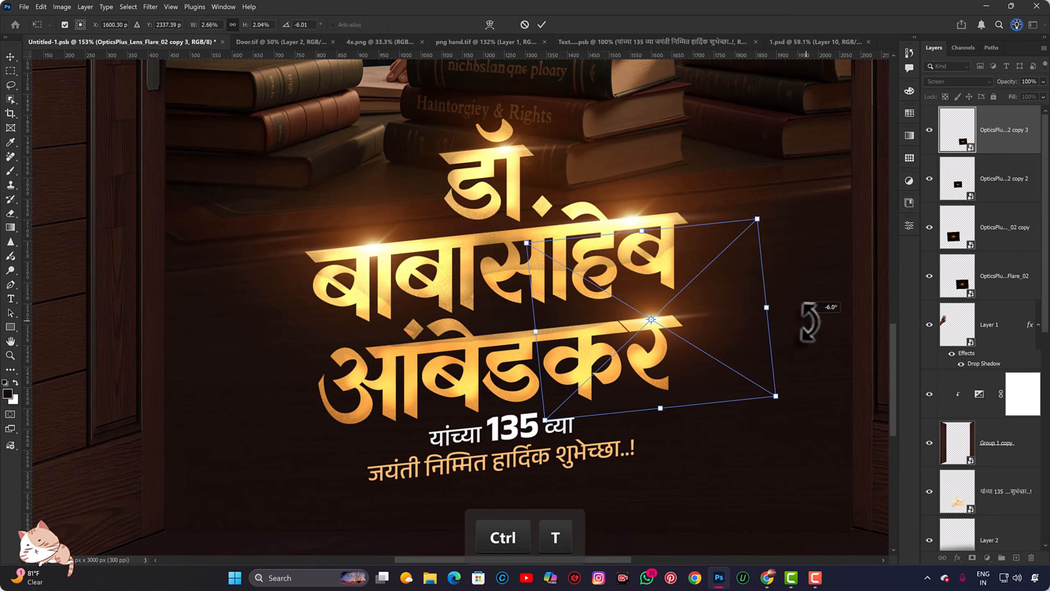
key("Return")
Step: Duplicate the small flare onto the third title line's left end, the middle of the second line and the middle of the third line
left_click_drag(653, 319, 396, 344)
key("ctrl+0")
scroll(434, 453, "up", 9)
left_click_drag(407, 451, 544, 471)
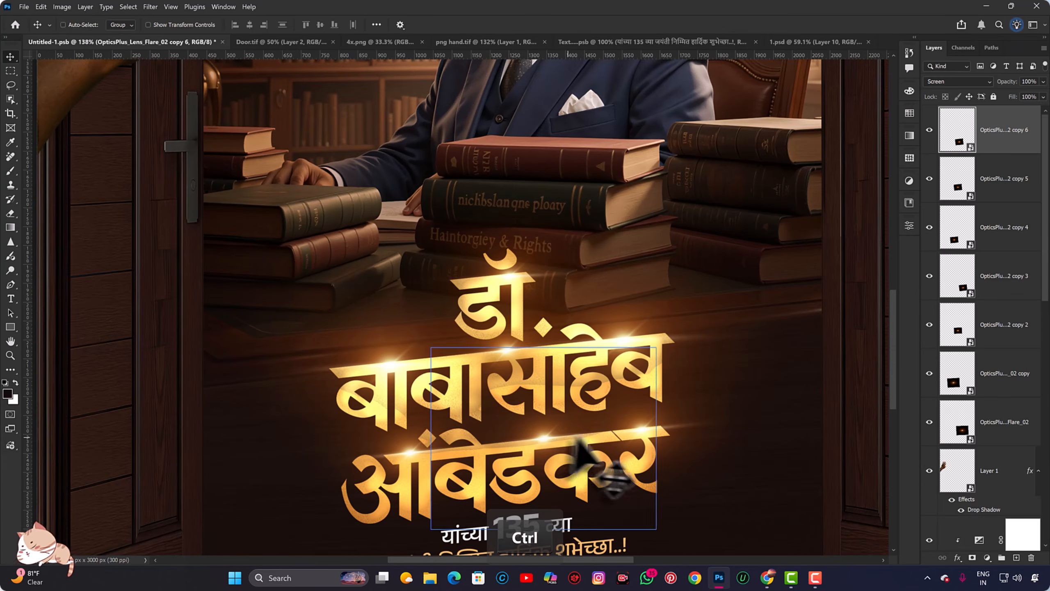
Step: Stretch the flare at the middle of the third title line into a wide horizontal streak along the line's top edge
key("ctrl+t")
left_click_drag(648, 431, 789, 415)
left_click_drag(555, 385, 552, 416)
key("Return")
key("ctrl+0")
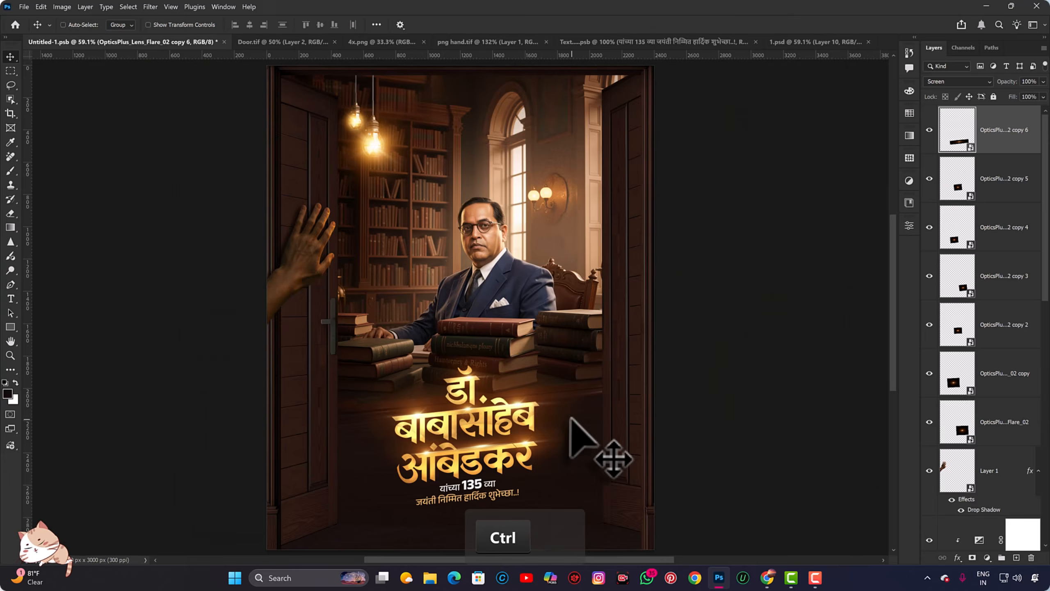
scroll(484, 447, "up", 10)
left_click_drag(483, 447, 511, 262)
key("ctrl+0")
key("ctrl+v")
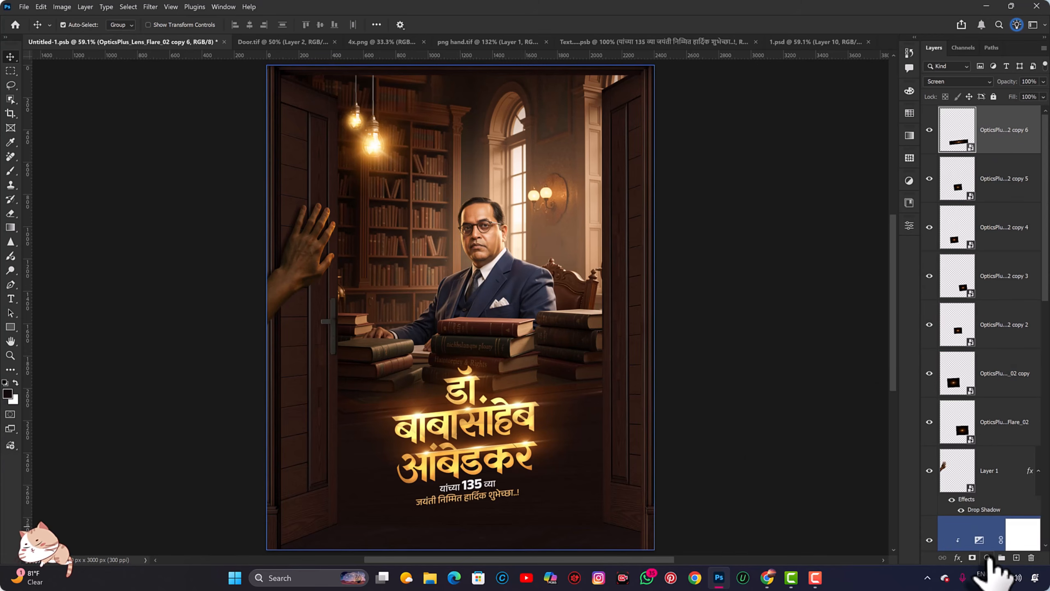
Step: Add a Color Lookup adjustment layer on top using the Fuji ETERNA 250D Fuji 3510 (by Adobe).cube LUT and set its opacity to 9%
left_click(987, 557)
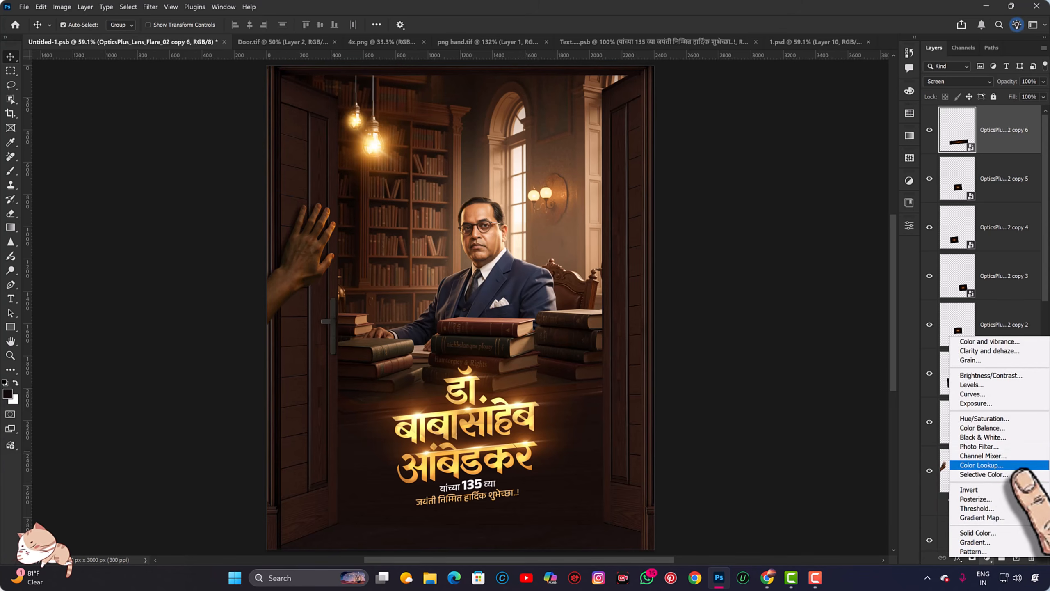
left_click(1013, 467)
left_click(810, 259)
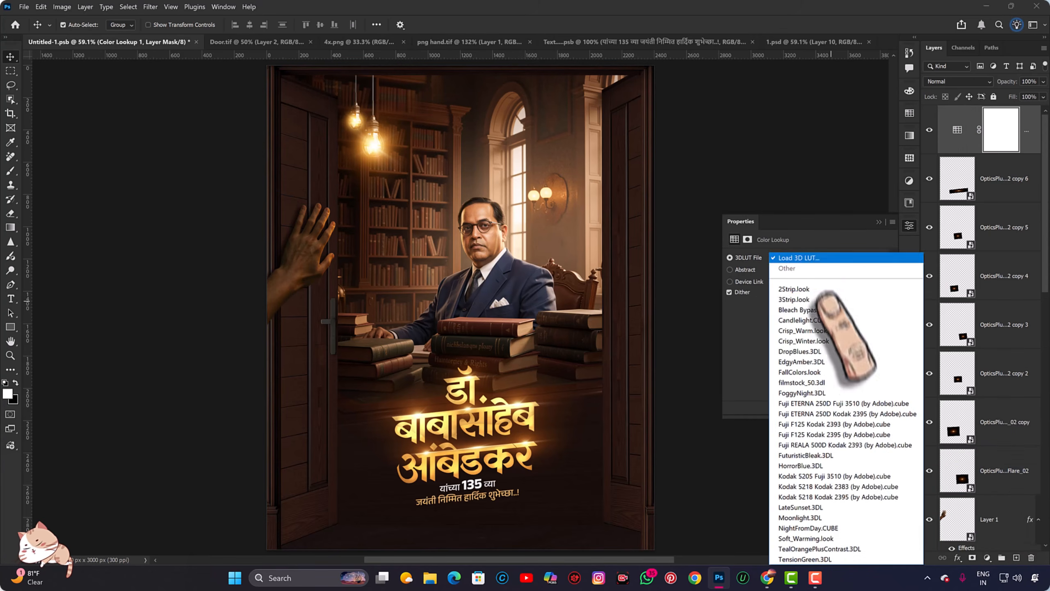
left_click(821, 291)
key("Down")
key("Down")
key("Down")
key("Down")
key("Down")
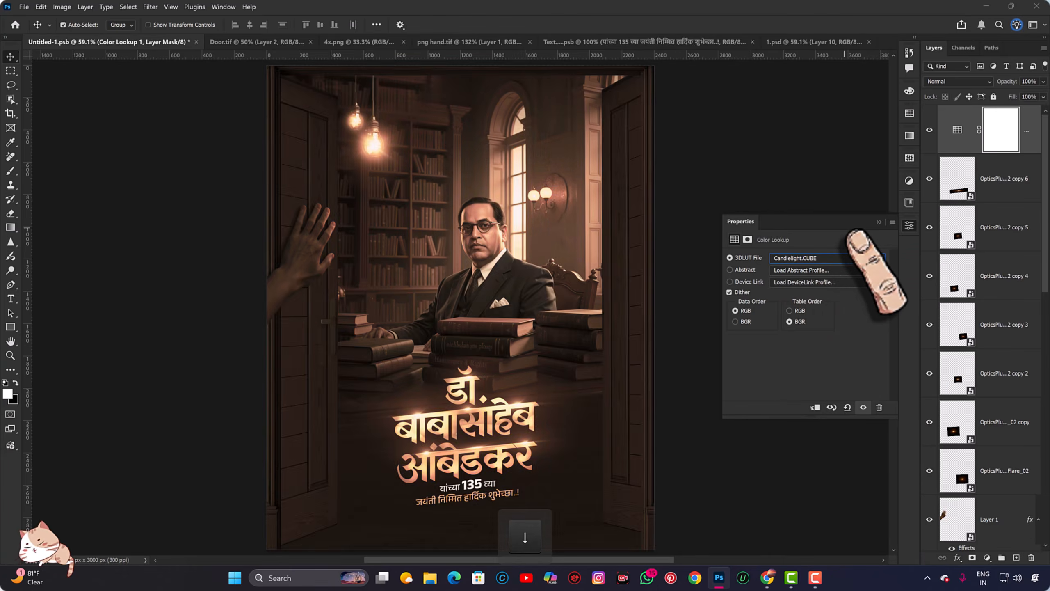
key("Down")
key("Down")
key("Down")
key("Down")
key("Down")
key("Down")
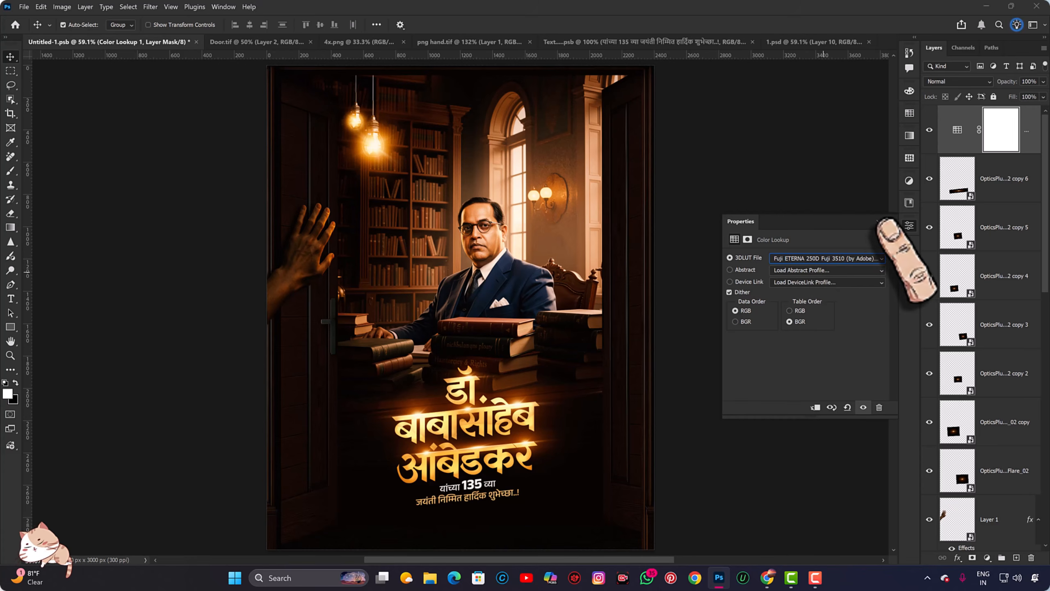
left_click(1043, 82)
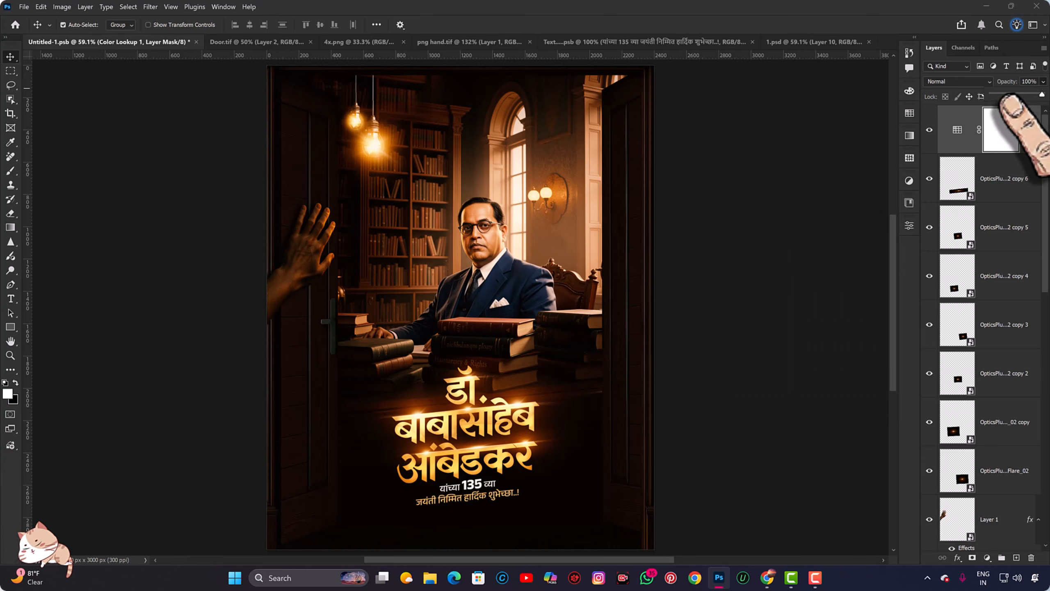
left_click_drag(1001, 96, 994, 95)
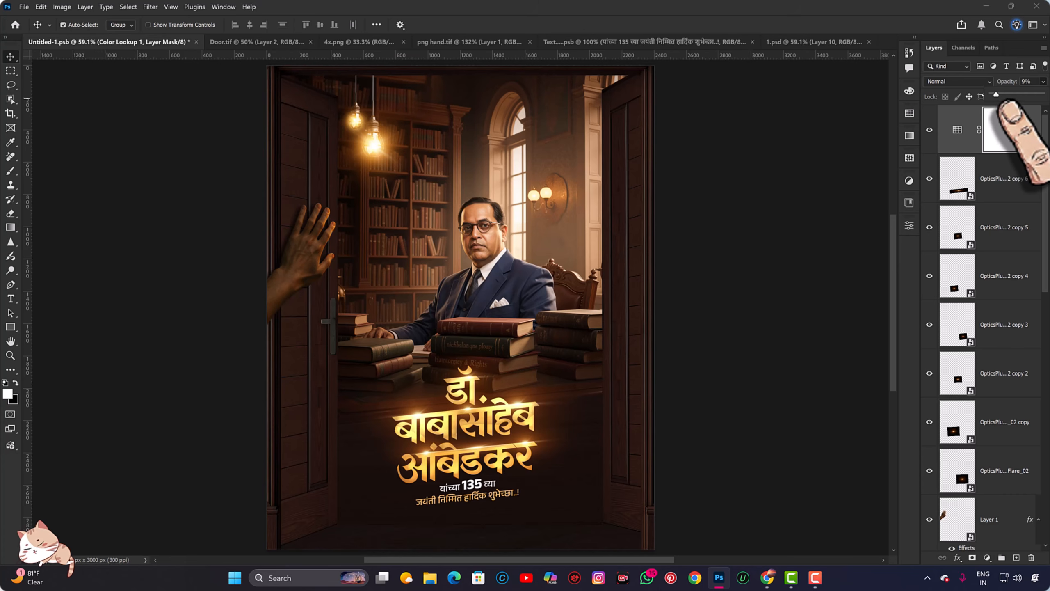
Step: Add a second Color Lookup adjustment layer on top using the EdgyAmber.3DL LUT and set its opacity to 22%
left_click(987, 557)
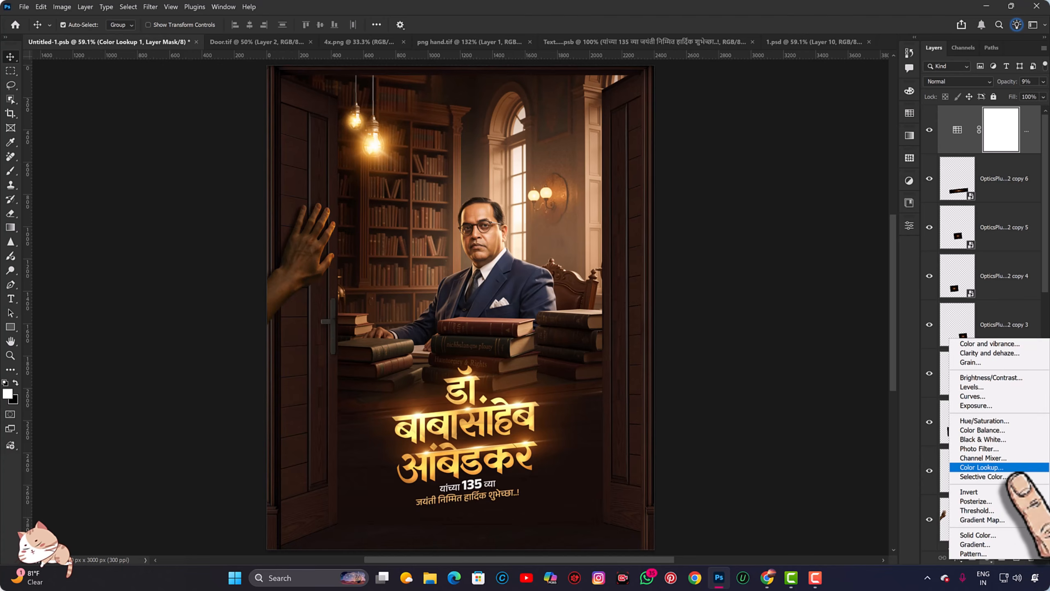
left_click(1015, 468)
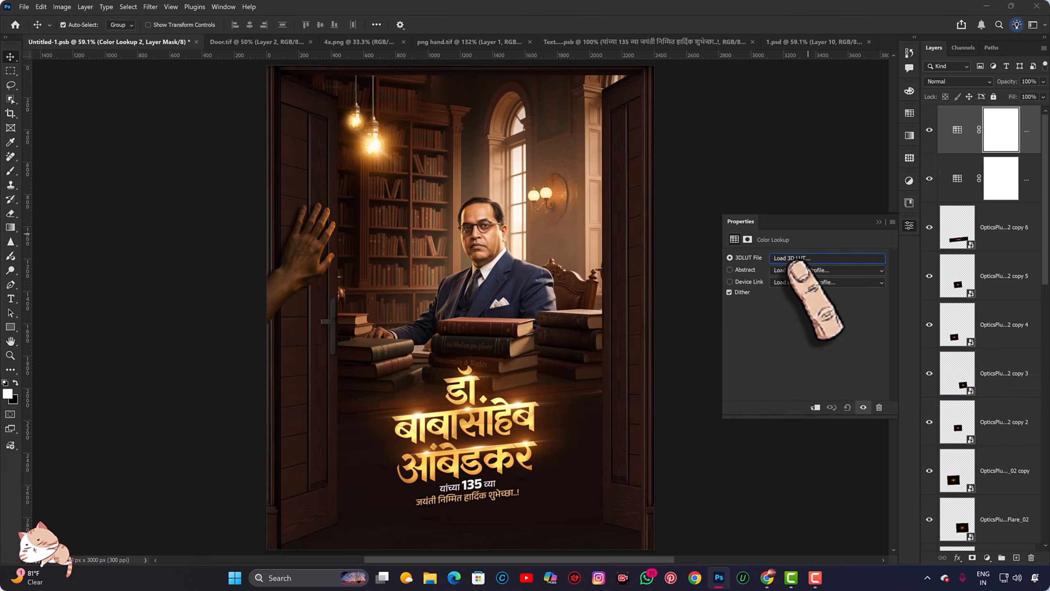
left_click(796, 261)
left_click(798, 302)
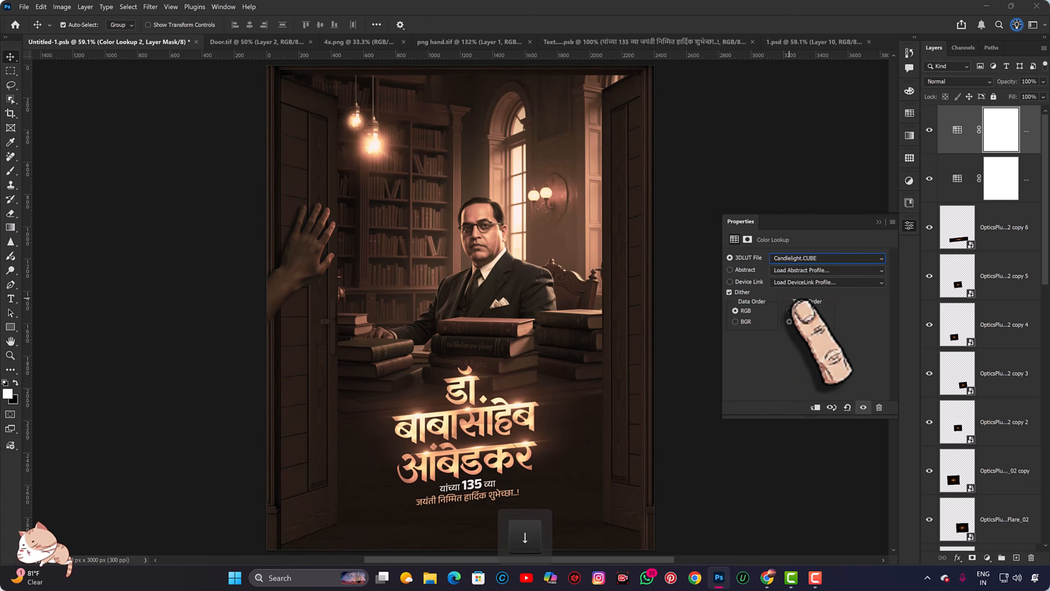
key("Down")
key("Down")
key("Down")
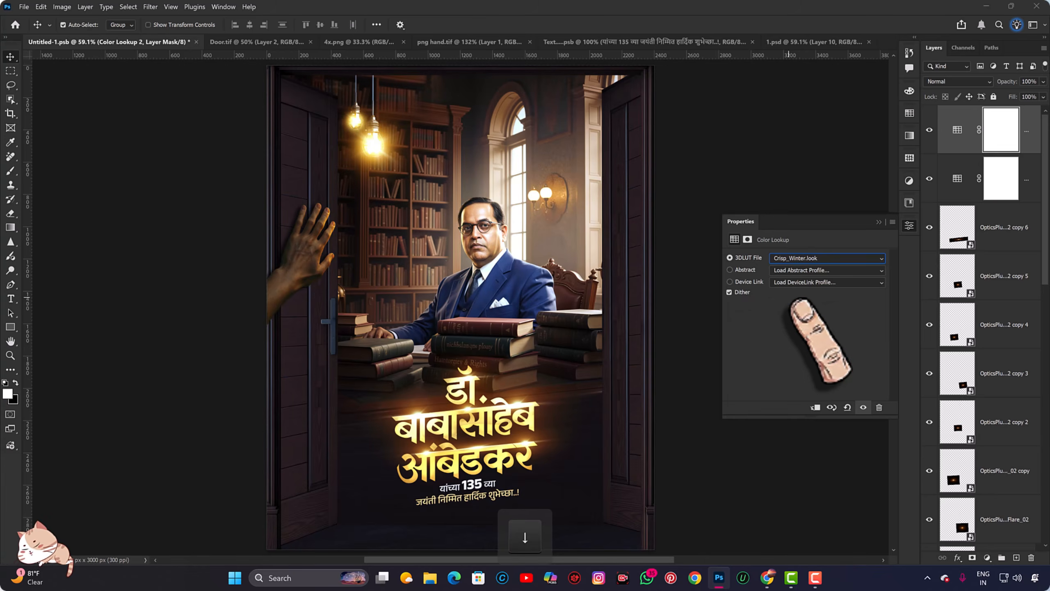
key("Down")
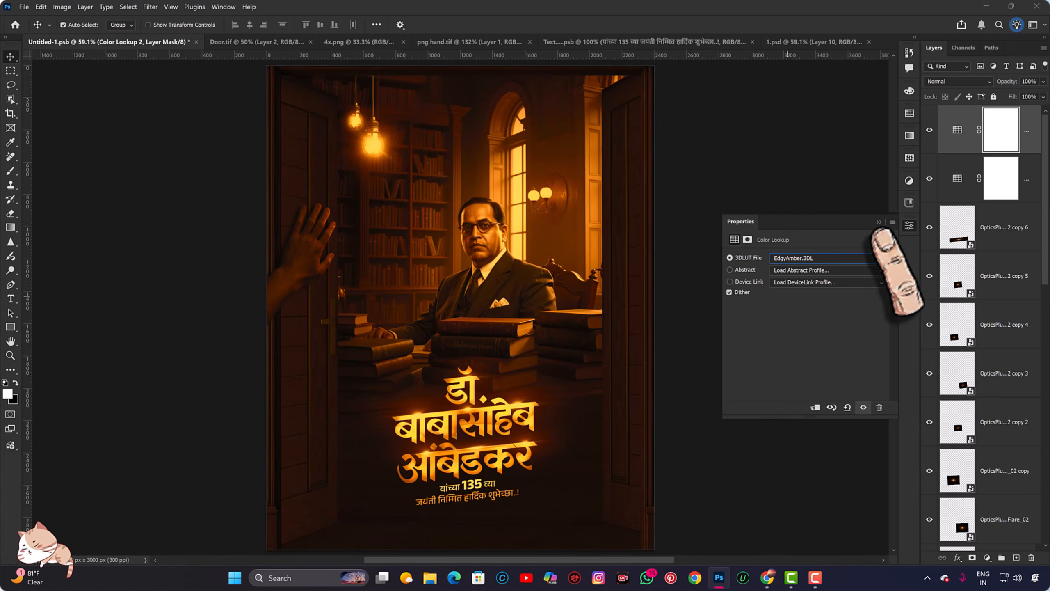
left_click(879, 222)
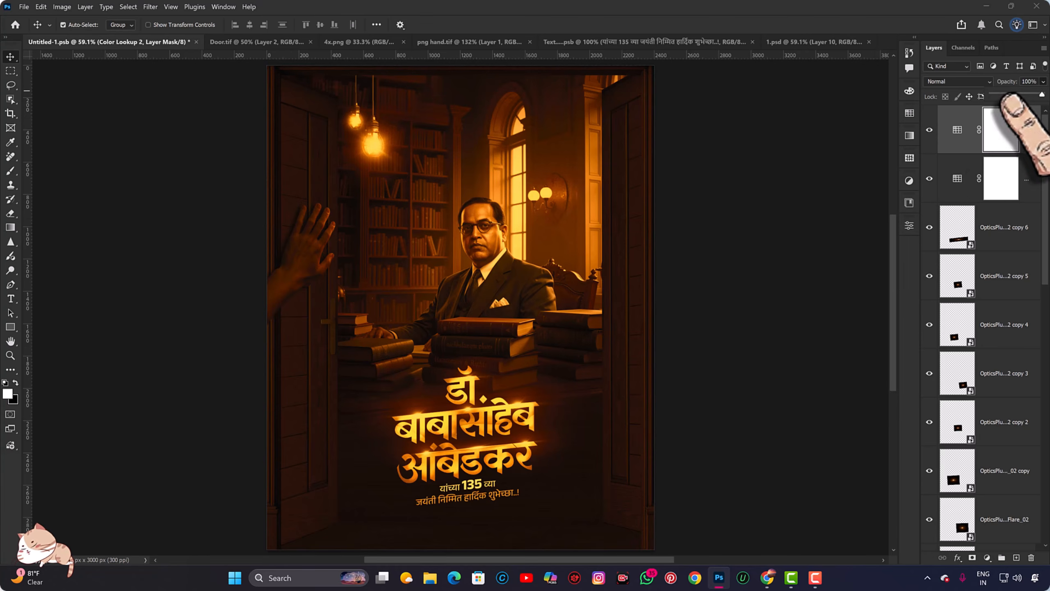
left_click_drag(1042, 94, 992, 95)
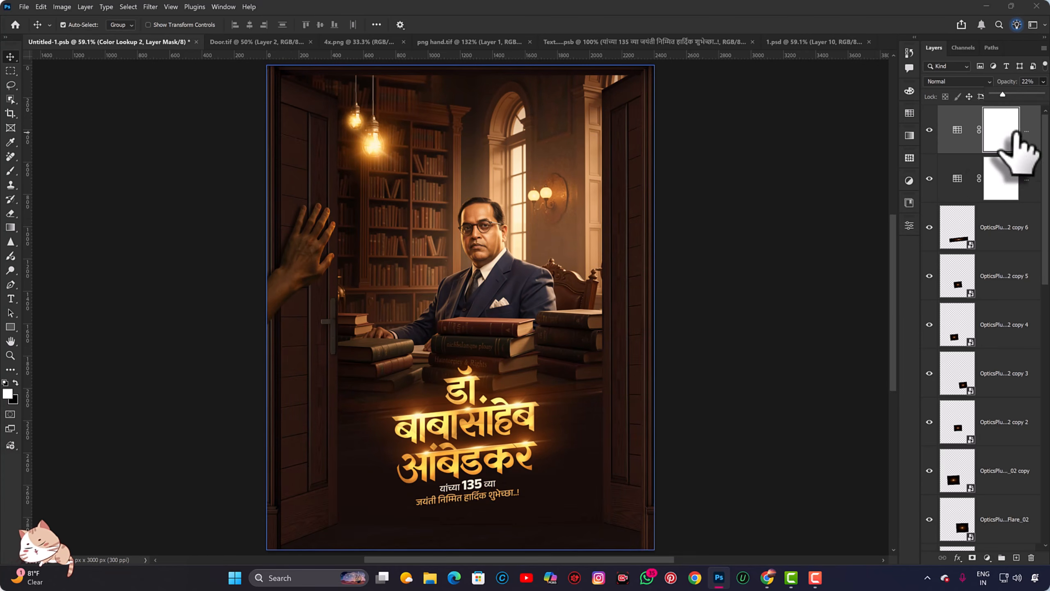
Step: Stamp all visible layers into a new merged layer on top and convert it to a smart object
left_click(1032, 140)
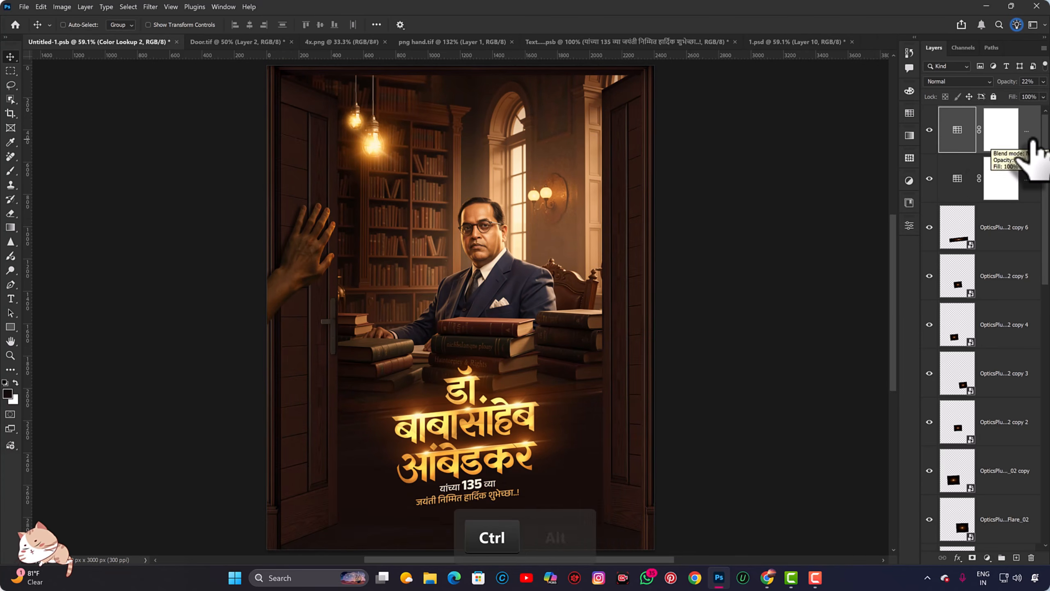
key("ctrl+alt+shift+e")
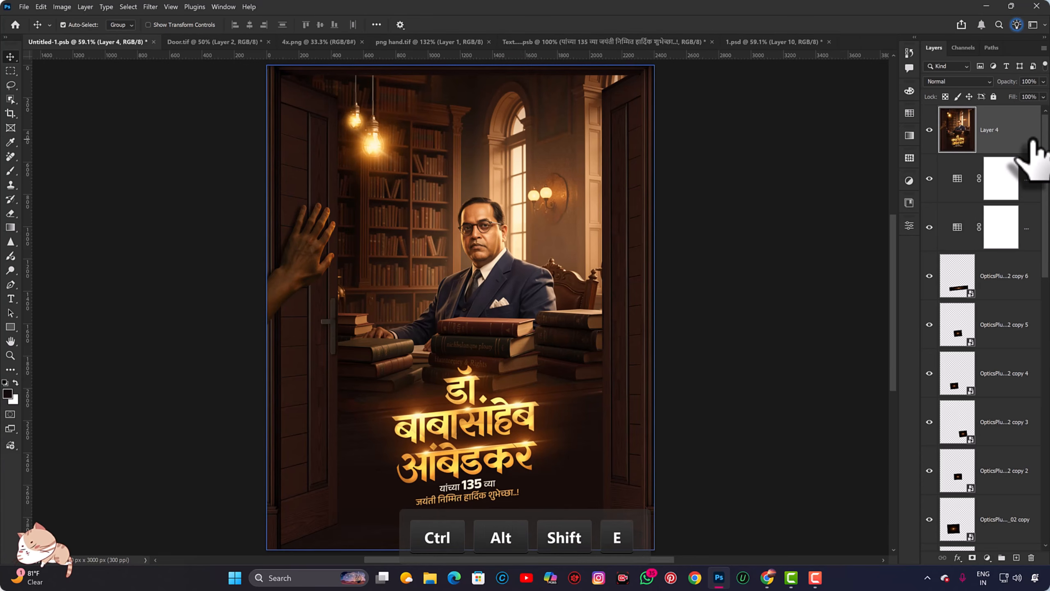
key("ctrl+z")
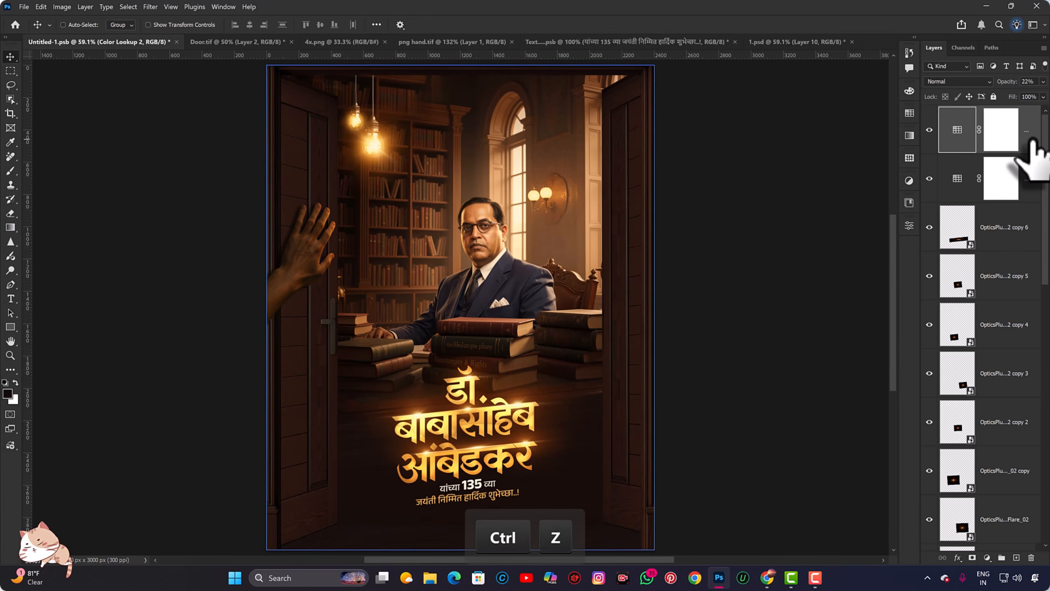
key("ctrl+alt+shift+e")
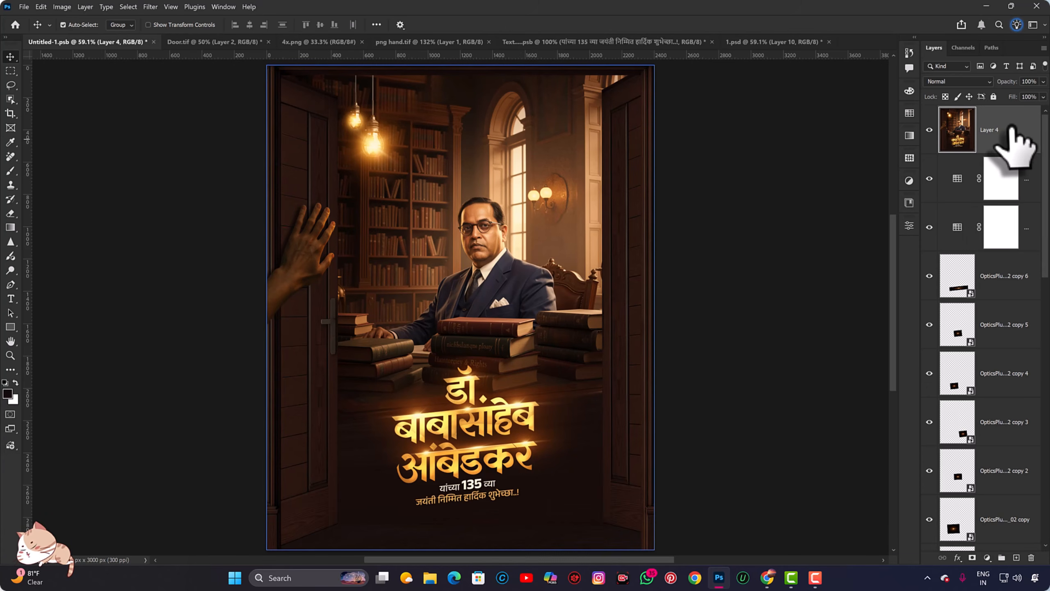
right_click(1008, 130)
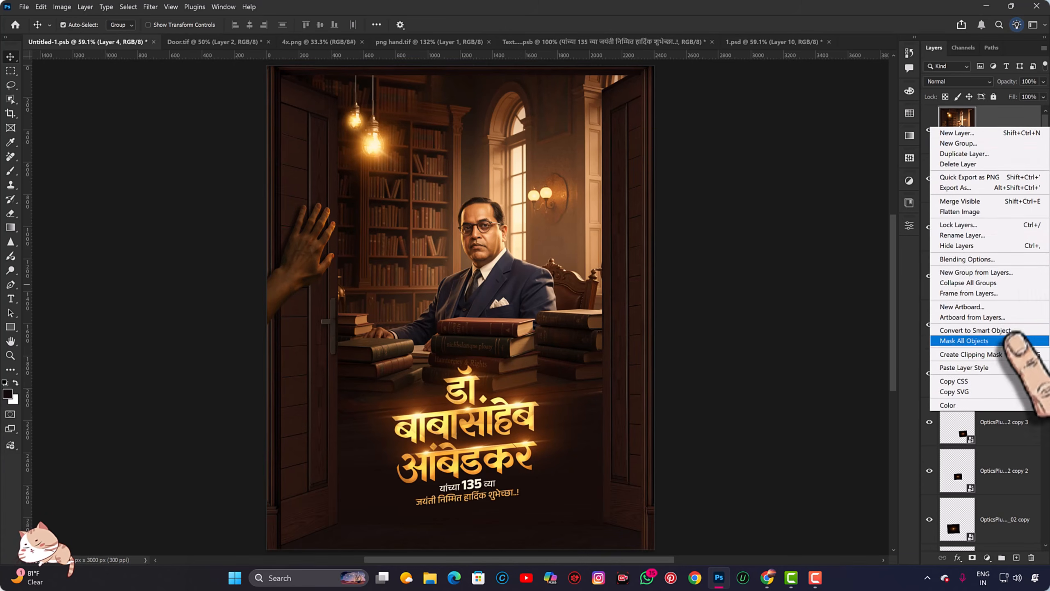
left_click(1011, 330)
Step: Apply a Camera Raw Filter to the merged layer with Contrast +14, Temperature +4, Texture +4 and Clarity +14
key("ctrl+shift+a")
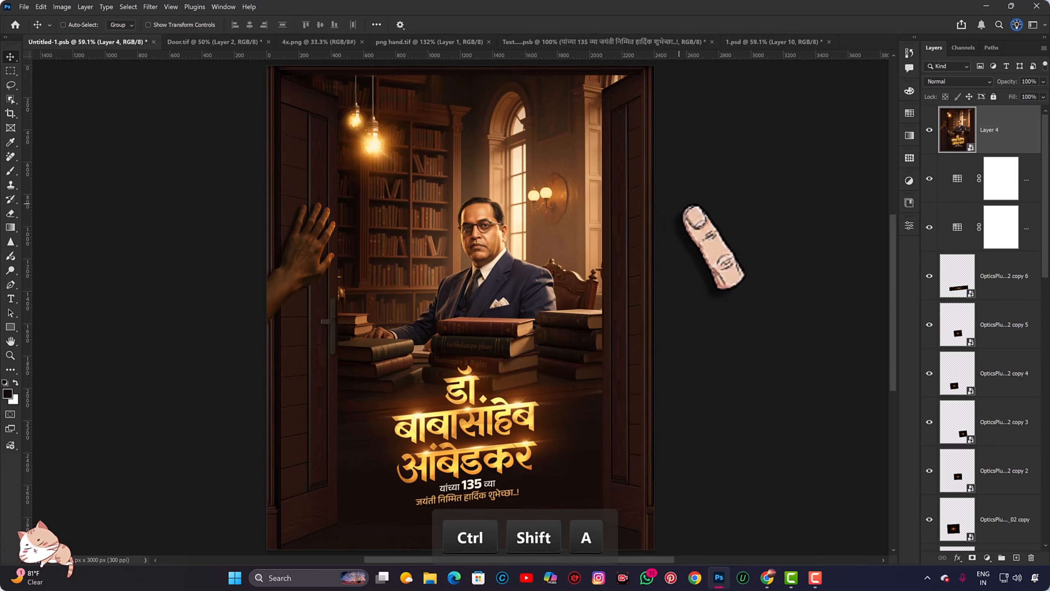
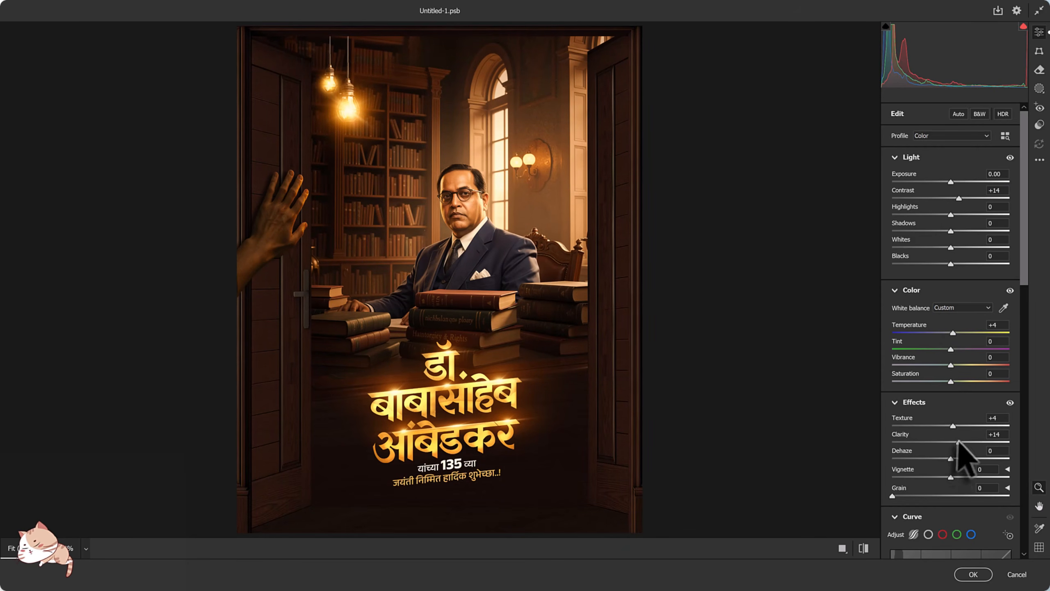
left_click(974, 574)
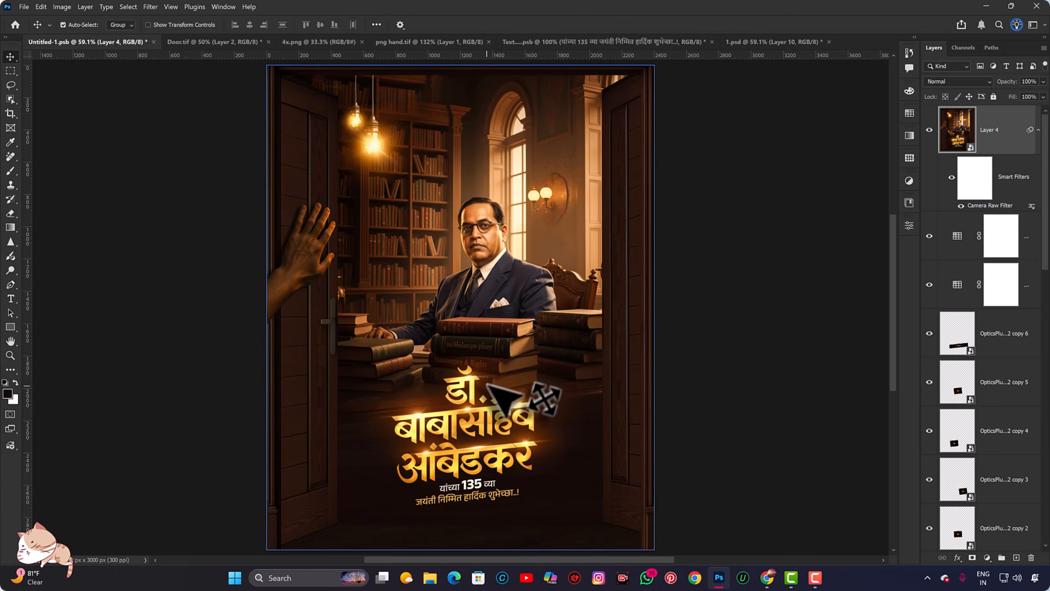
key("ctrl+0")
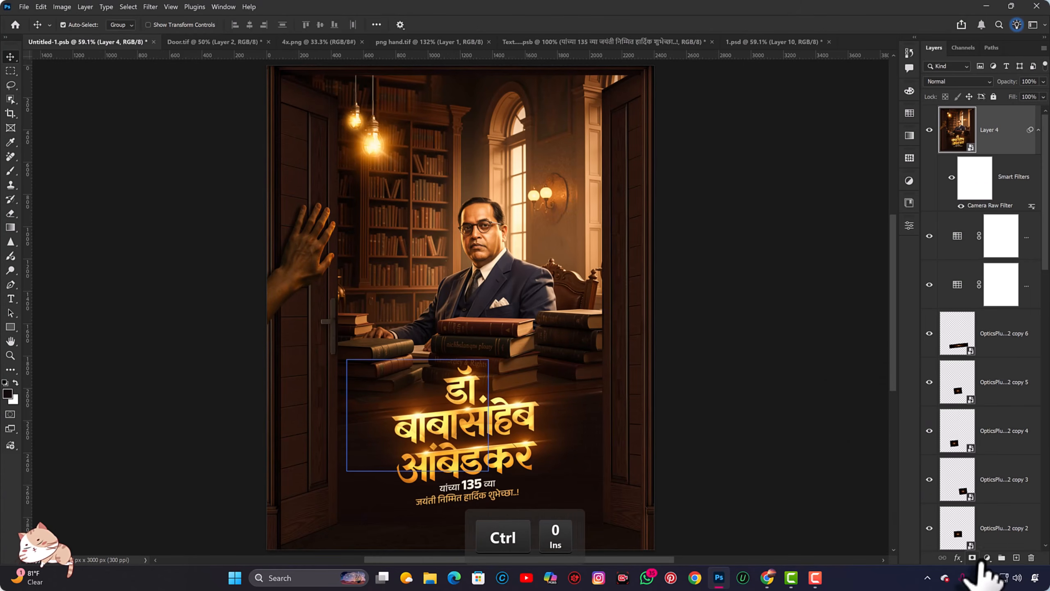
Step: Add a Solid Color fill layer in dark brown (#2f1d0a) above the merged layer
left_click(987, 557)
left_click(862, 500)
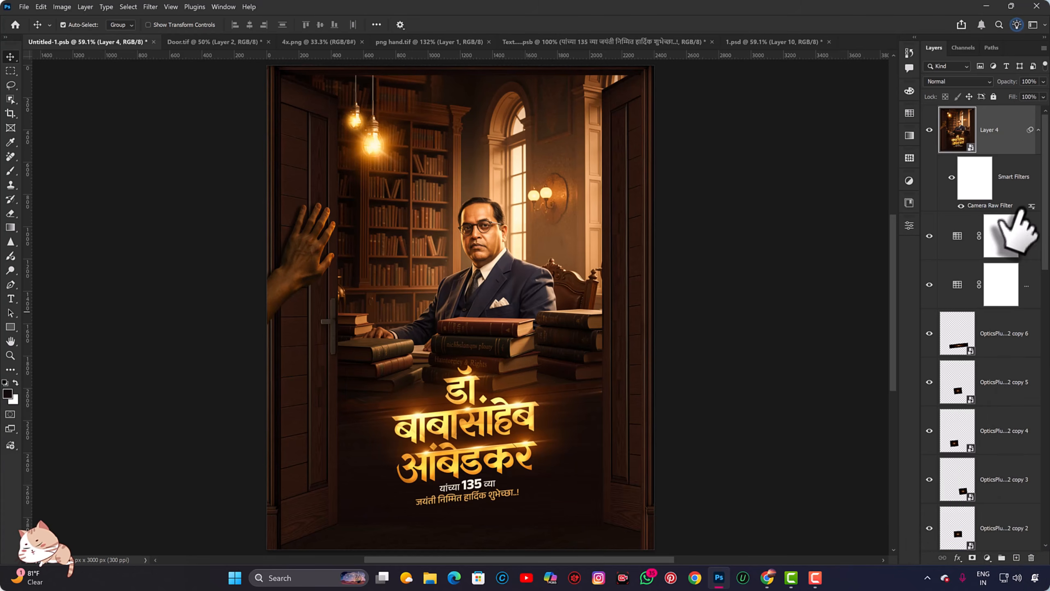
left_click(989, 557)
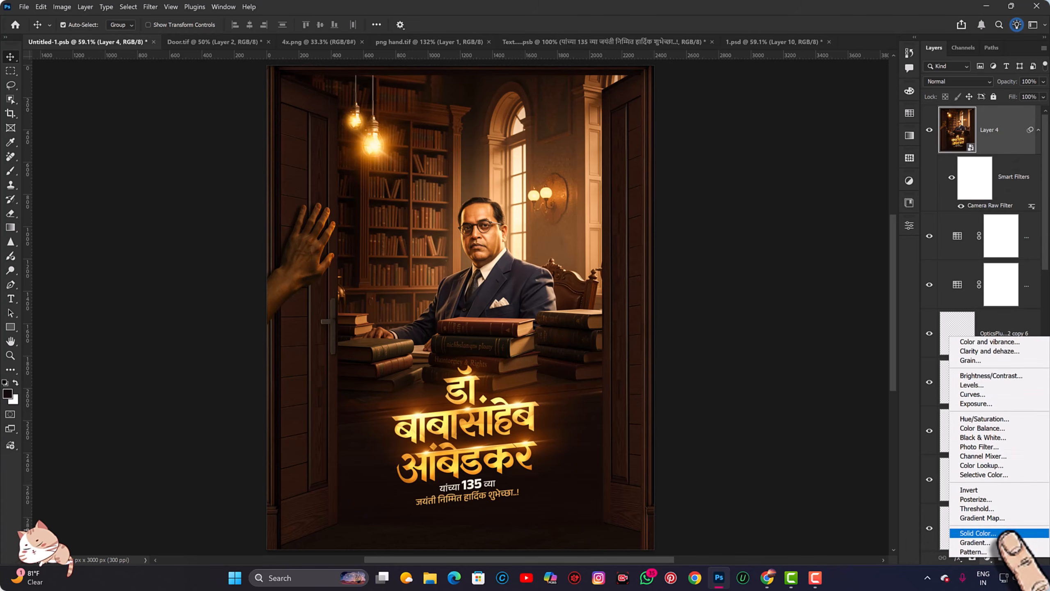
left_click(1004, 534)
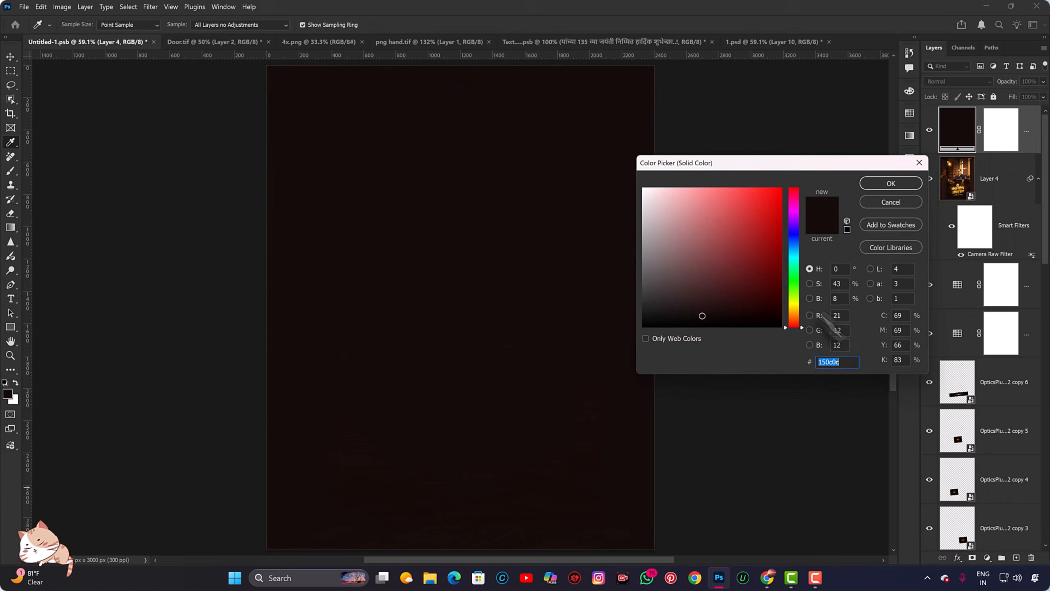
left_click(792, 315)
left_click_drag(728, 316, 752, 302)
left_click(918, 184)
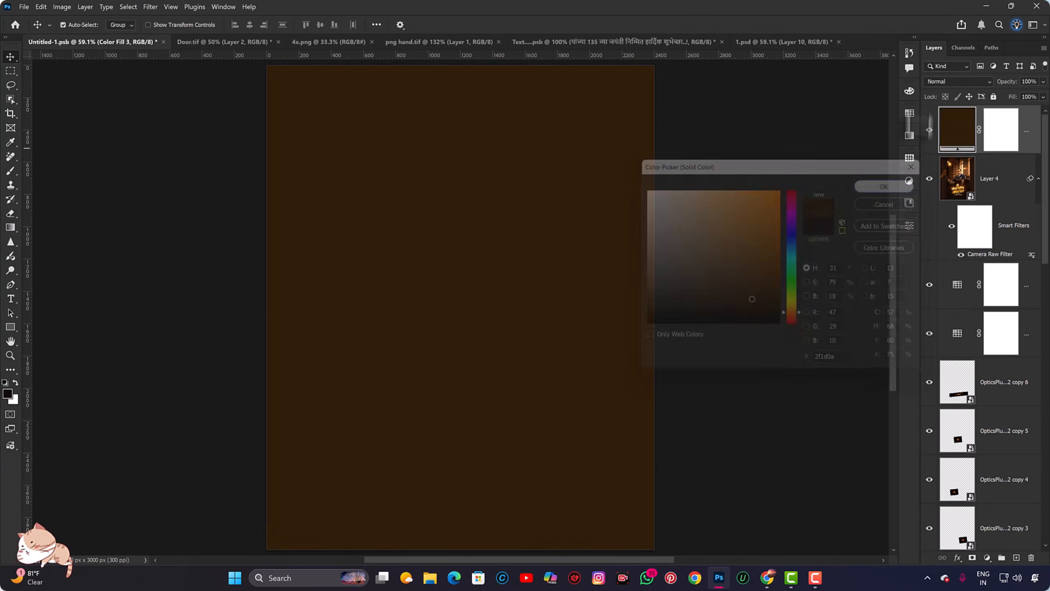
Step: Set the brown fill layer's blend mode to Hard Light and its opacity to 39%
left_click(963, 81)
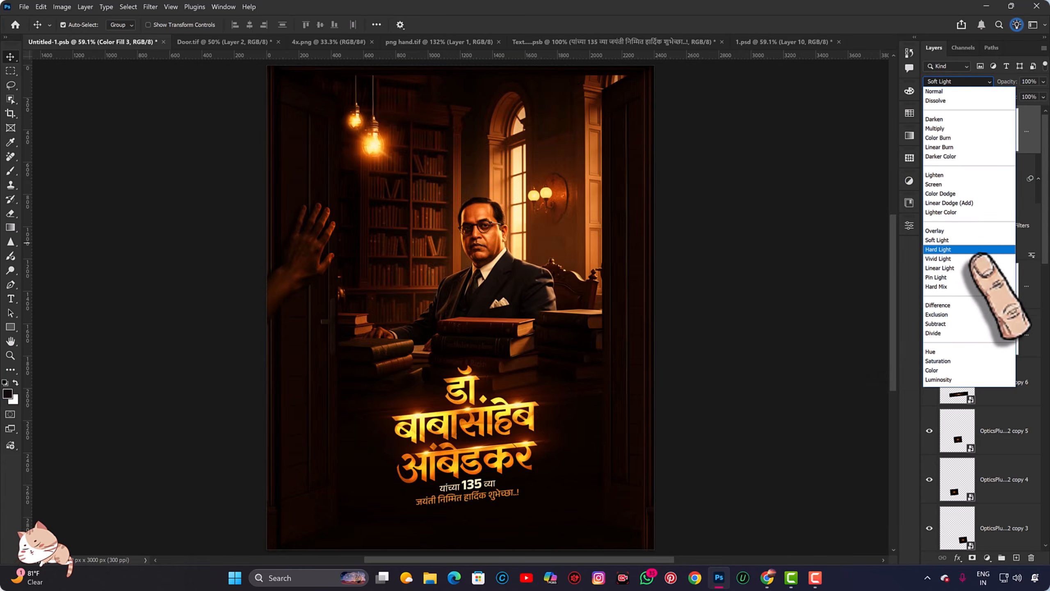
left_click(975, 249)
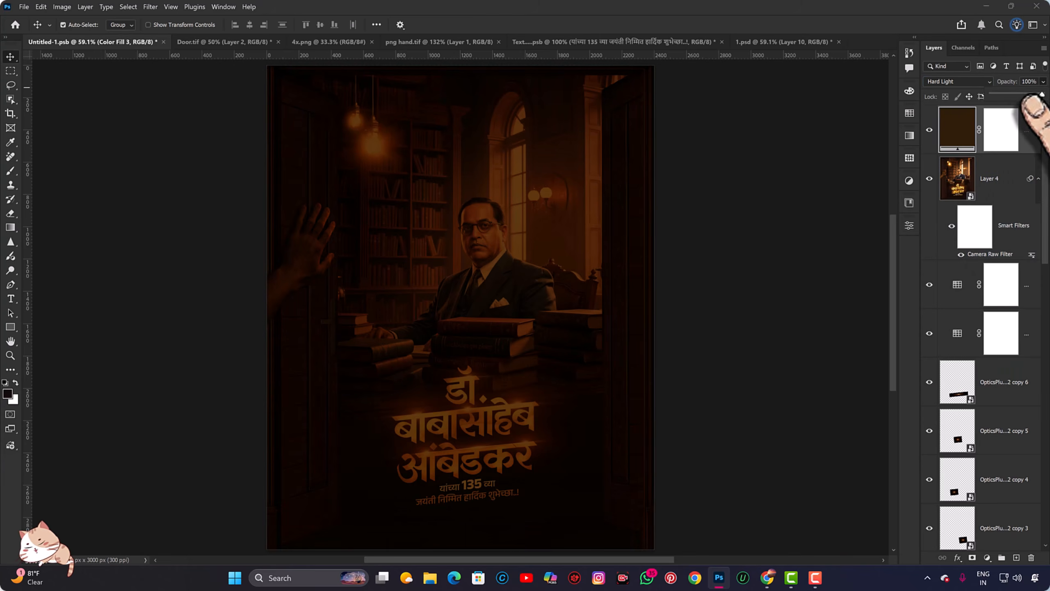
left_click_drag(1032, 96, 1011, 133)
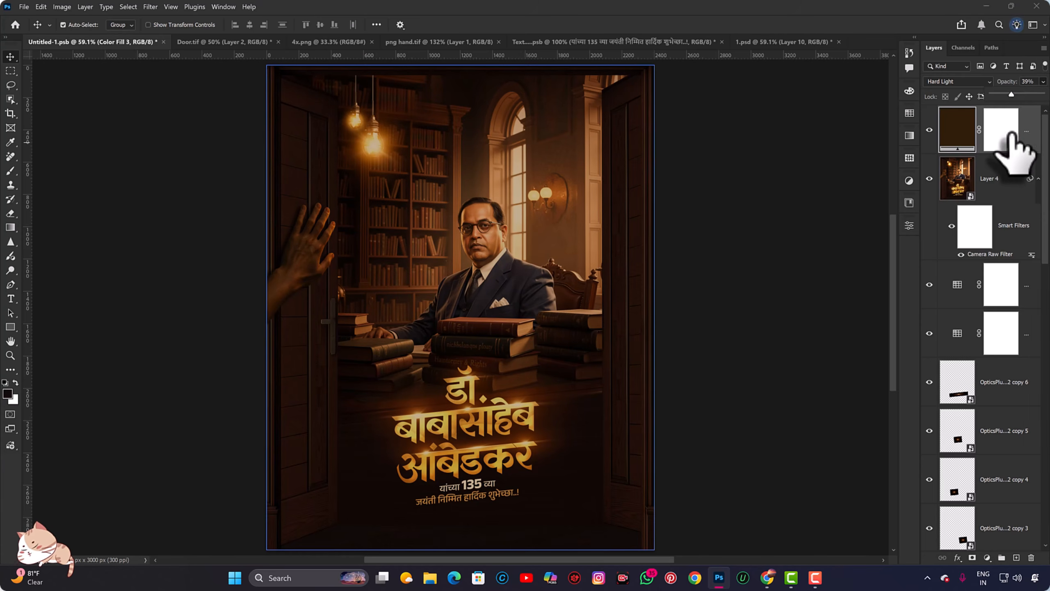
Step: Invert the brown fill layer's mask to black and paint white along the poster's right and lower edges with a large soft brush
left_click(1009, 134)
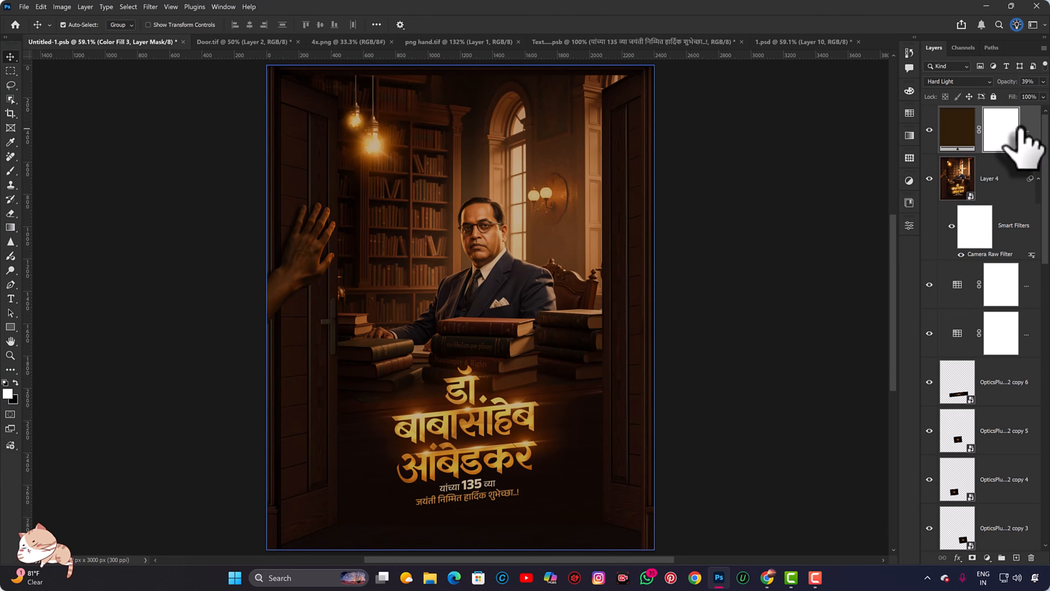
key("ctrl+i")
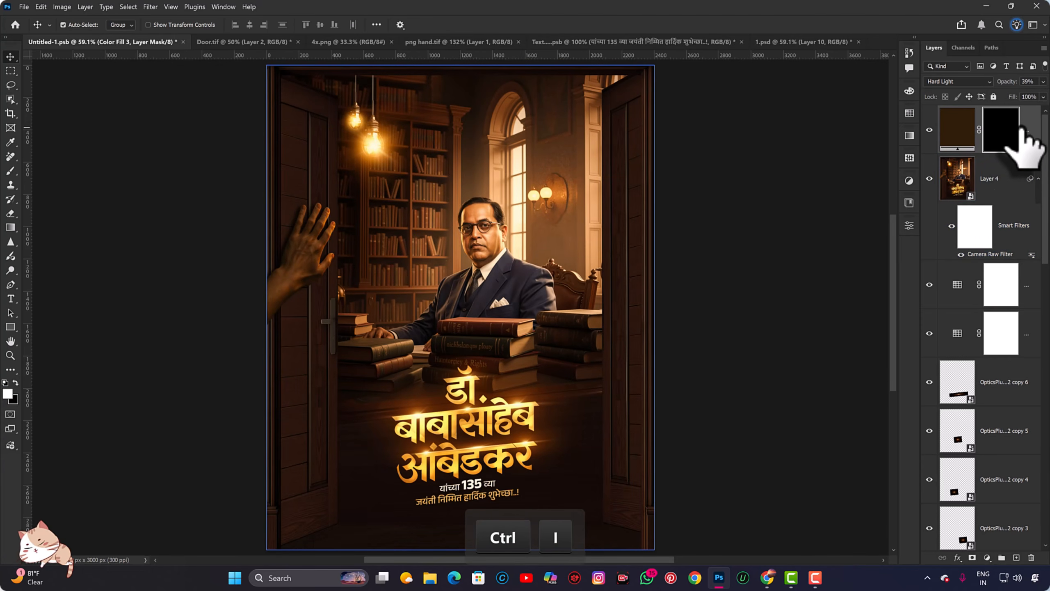
key("b")
scroll(653, 103, "down", 2)
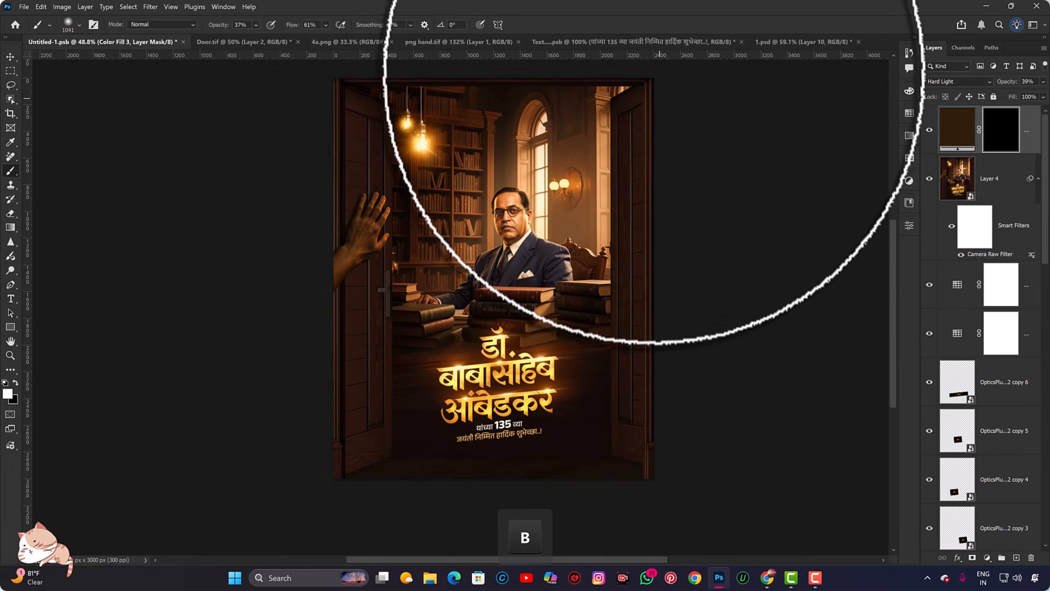
left_click_drag(654, 75, 653, 504)
mouse_move(364, 476)
left_mouse_down()
mouse_move(360, 370)
mouse_move(347, 492)
left_mouse_up()
Step: Hide the stray horizontal guides and the rulers
left_click_drag(290, 55, 275, 457)
left_click_drag(280, 55, 281, 302)
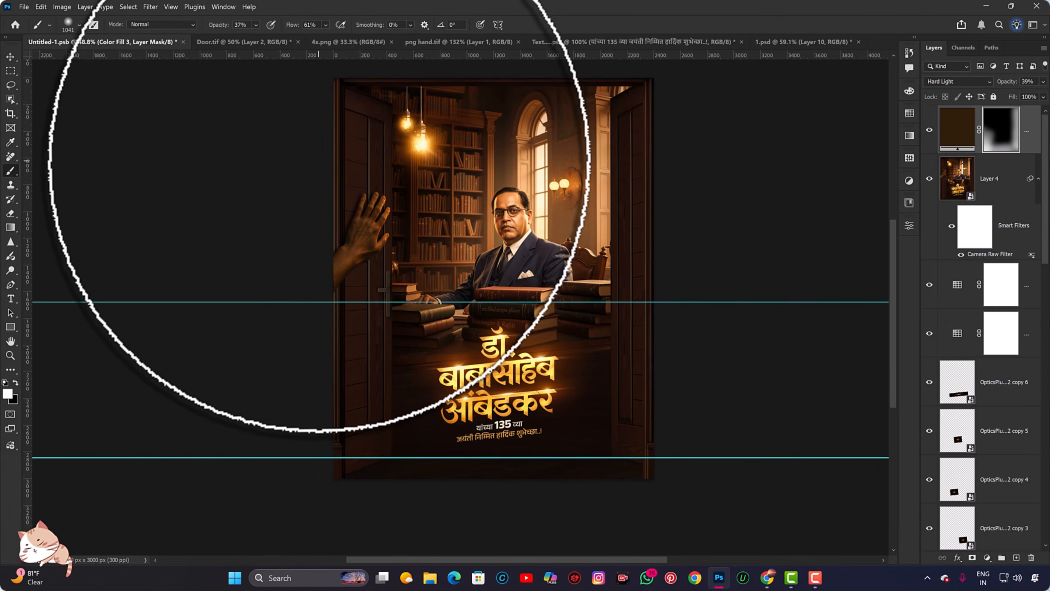
key("ctrl+h")
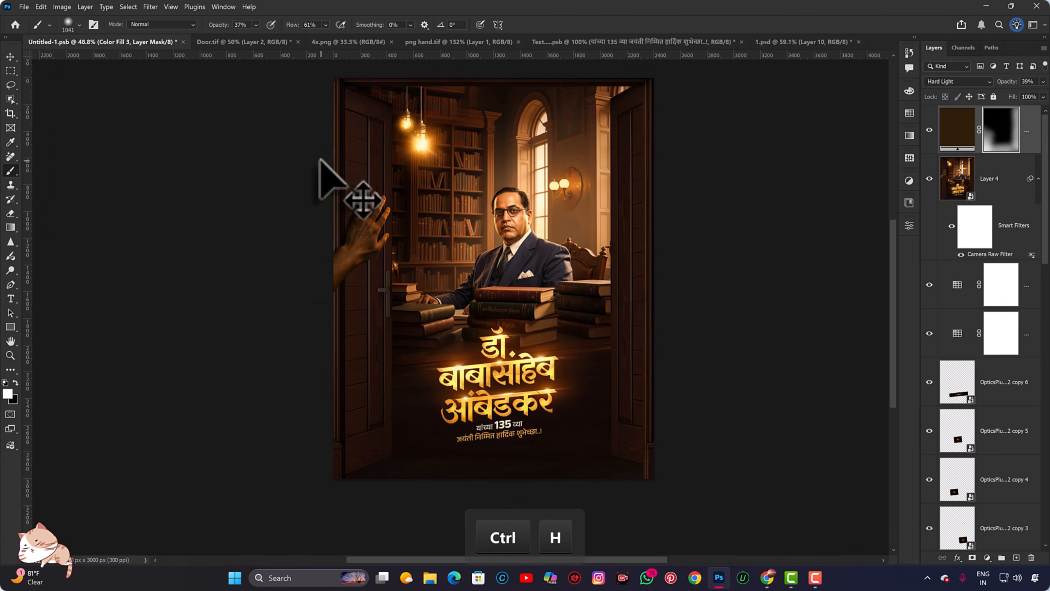
key("ctrl+r")
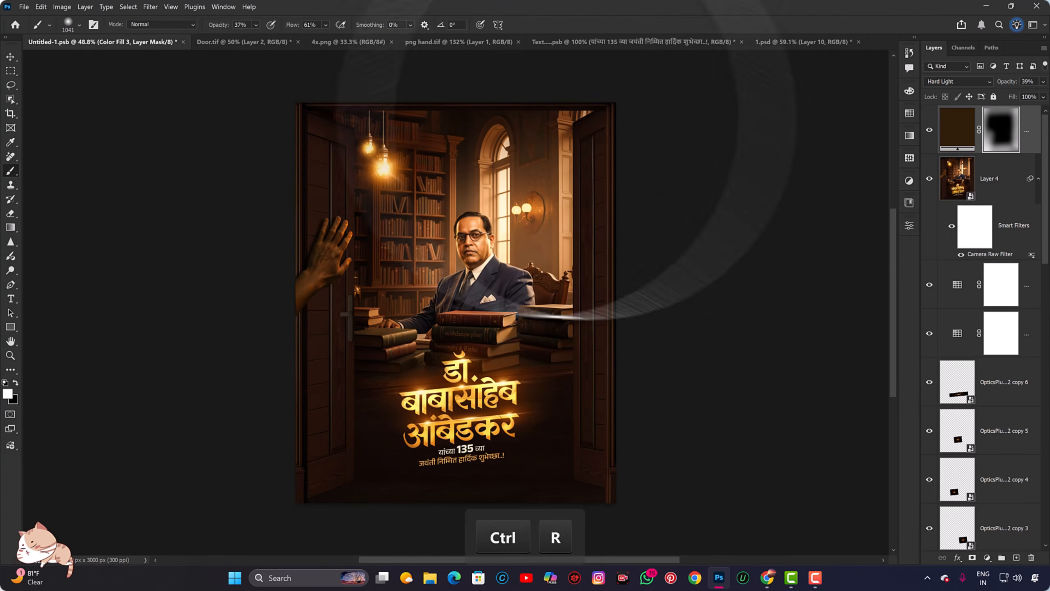
Step: Paint more white on the fill layer's mask along the poster's outer edges, then fit the whole poster in view
left_click_drag(597, 128, 604, 292)
left_click_drag(584, 166, 568, 314)
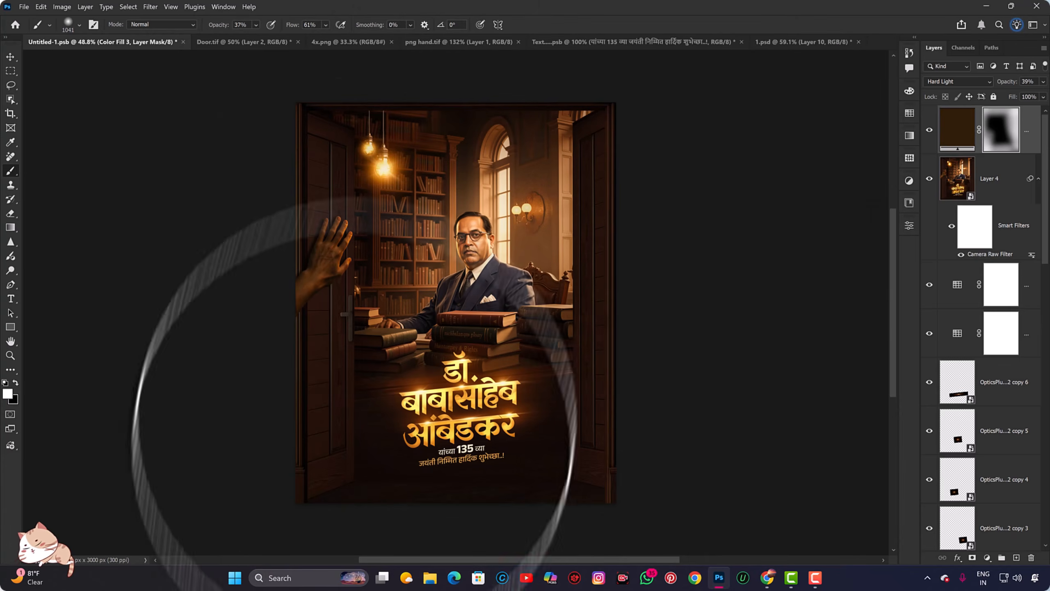
key("ctrl+0")
key("v")
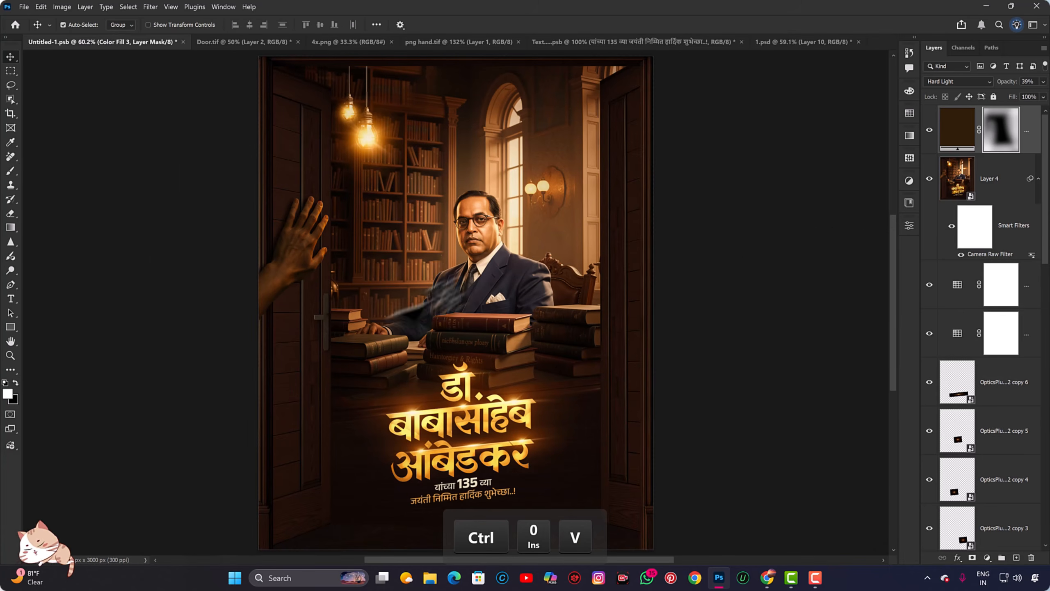
Step: Hide the merged Layer 4 and the brown colour fill layer above it
scroll(207, 570, "down", 1)
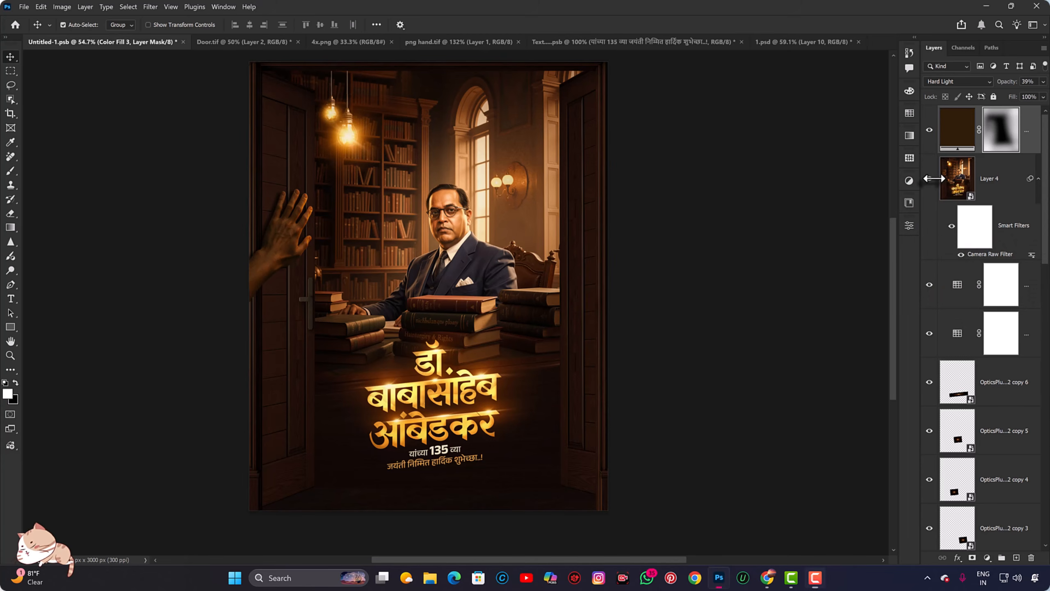
left_click(930, 179)
left_click(929, 130)
Step: Select the Group 1 copy layer holding the doors and turn off its visibility
scroll(1003, 389, "down", 11)
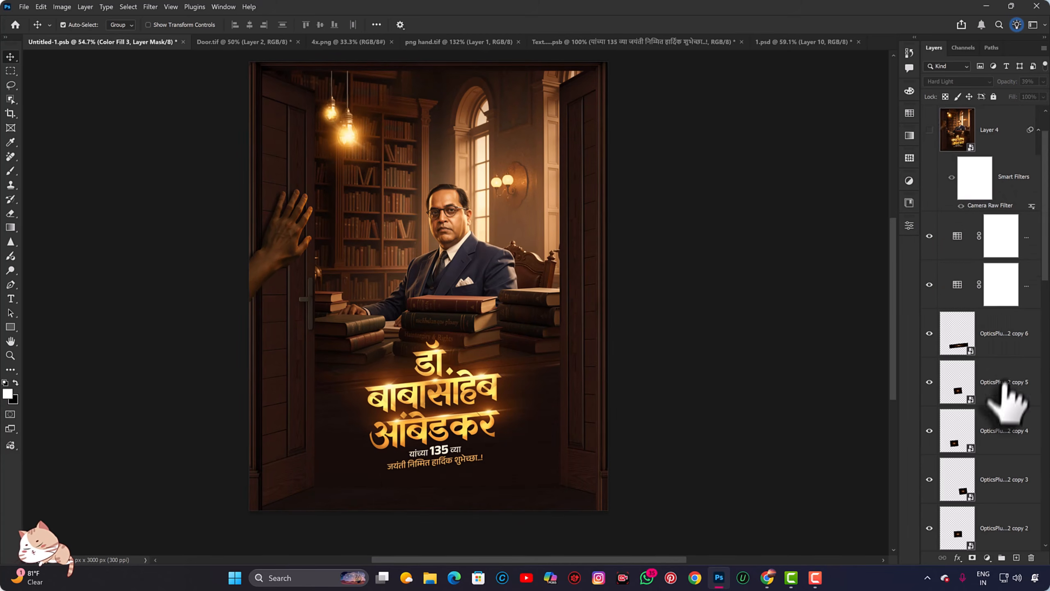
scroll(993, 422, "down", 3)
scroll(993, 422, "up", 5)
left_click(992, 418)
scroll(940, 267, "up", 3)
scroll(943, 282, "down", 3)
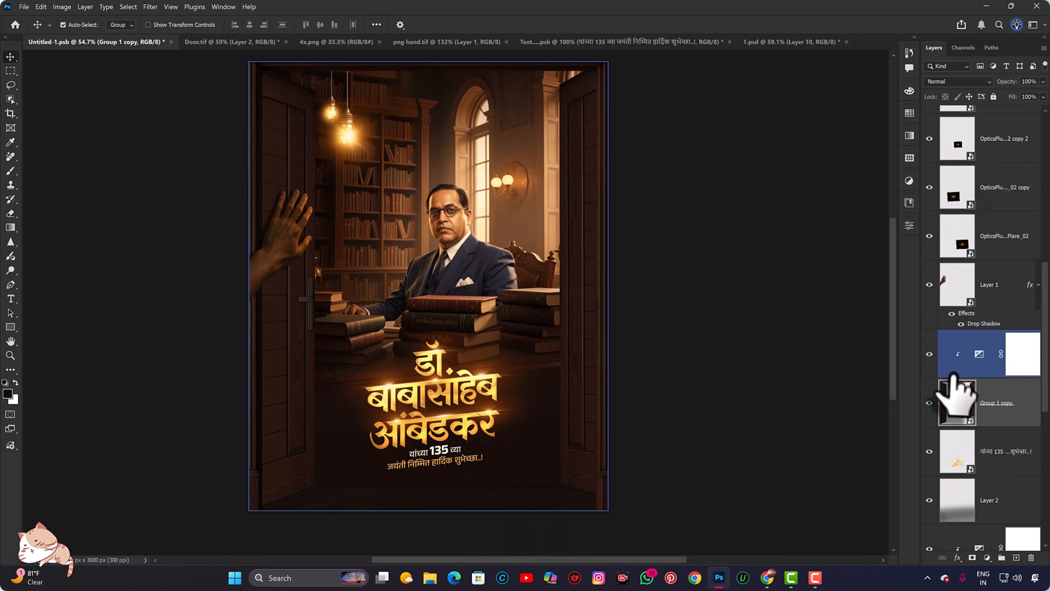
left_click(930, 402)
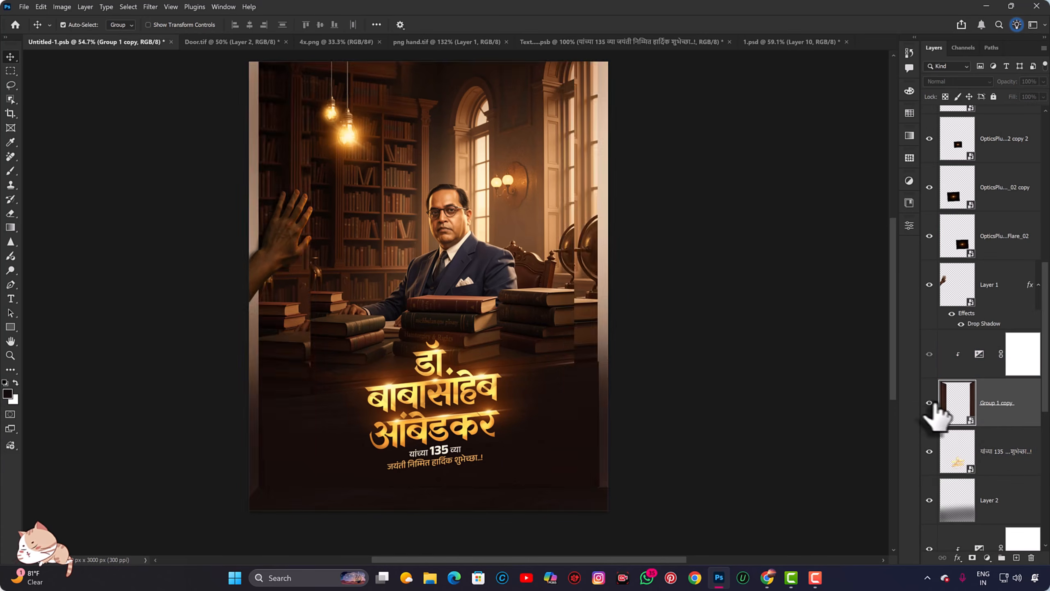
Step: Show the Group 1 copy doors again and shift both door layers slightly down inside its smart object, saving and closing the contents
left_click(930, 402)
double_click(970, 419)
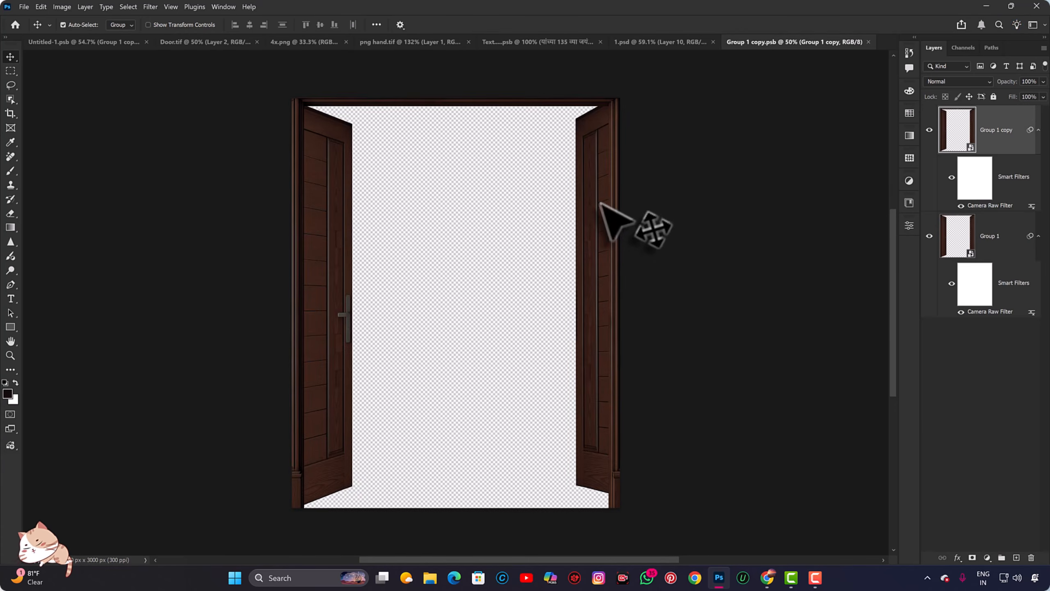
left_click_drag(602, 207, 604, 214)
key("ctrl+t")
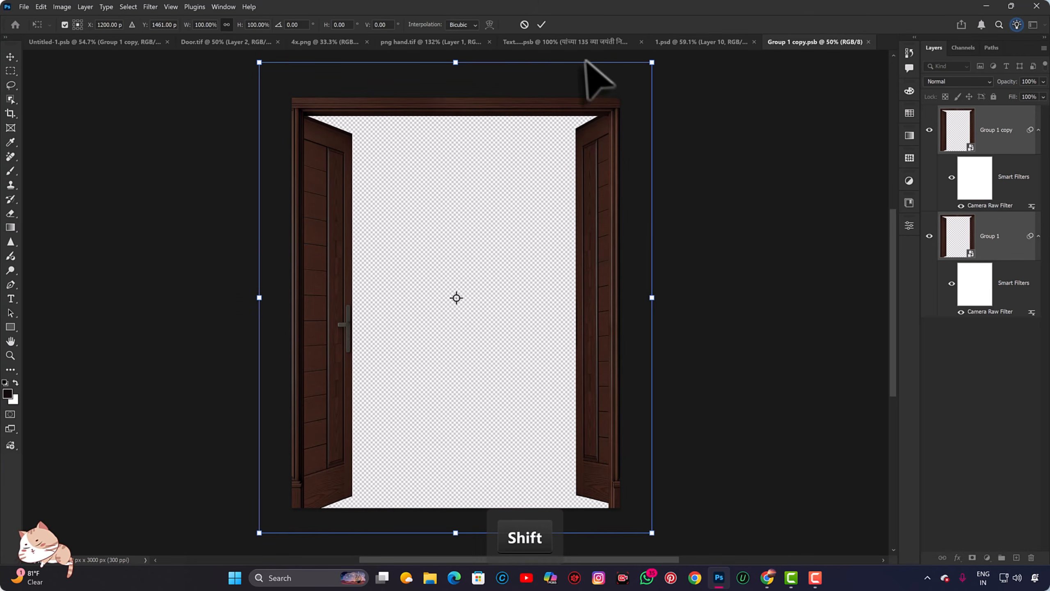
left_click(541, 24)
key("ctrl+s")
key("ctrl+w")
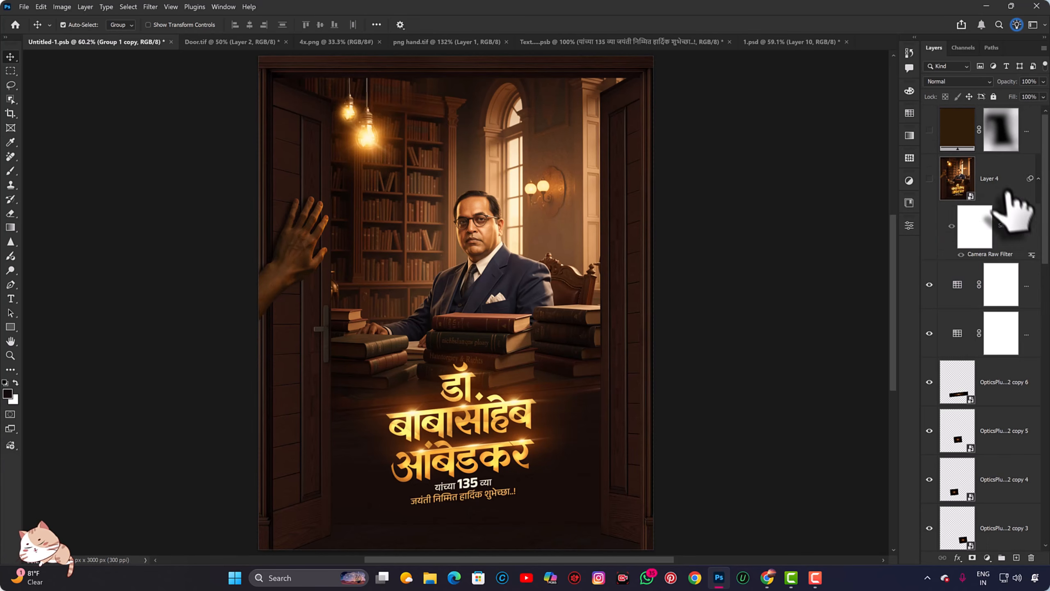
Step: Stamp all visible layers into a new layer above the two Color Lookup layers and convert it to a smart object
left_click(1003, 285)
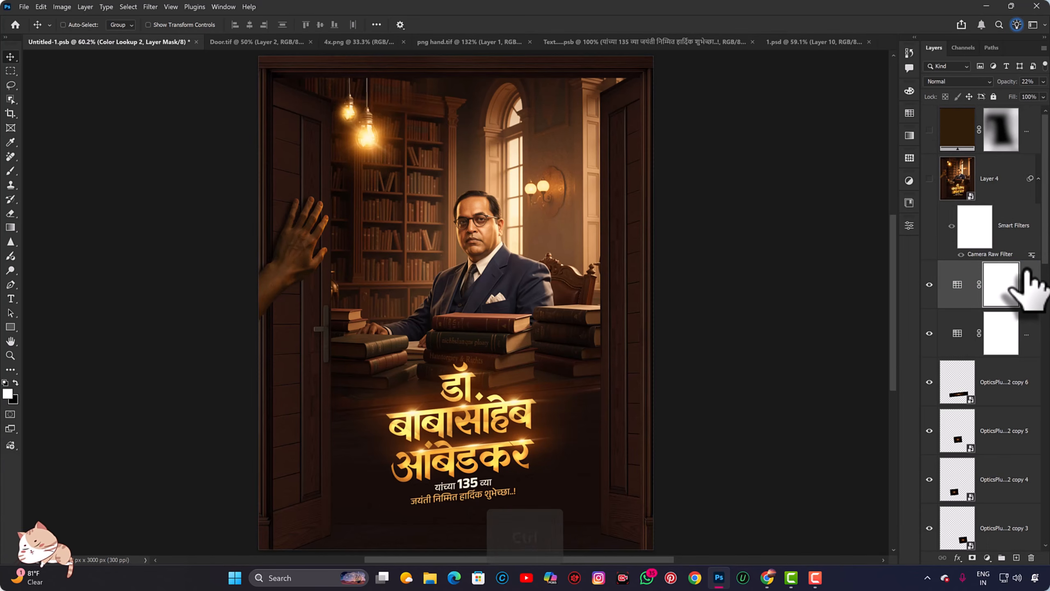
key("ctrl+alt+shift+e")
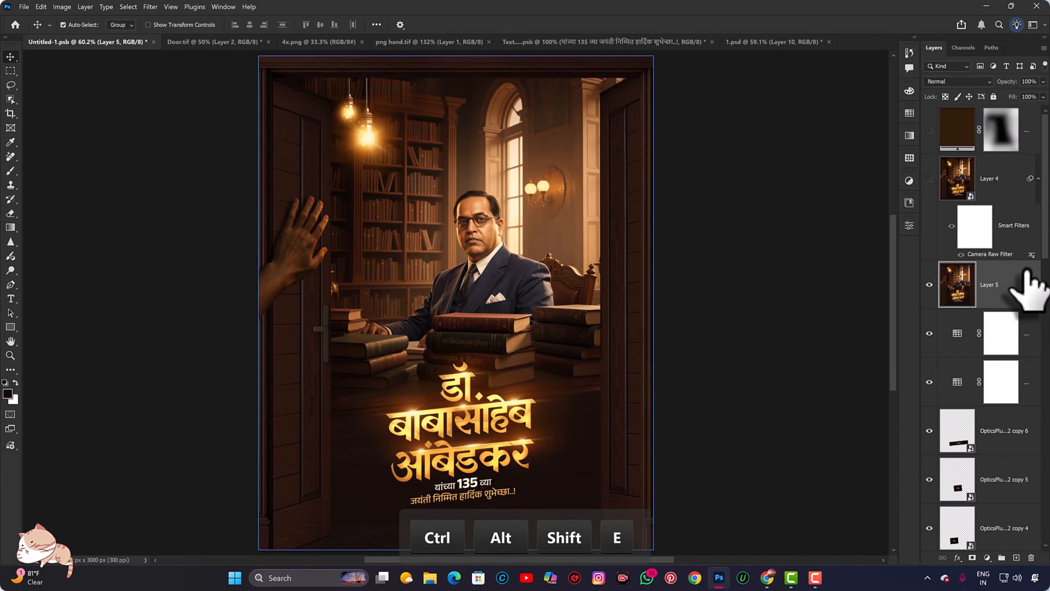
key("alt+l")
key("s")
key("s")
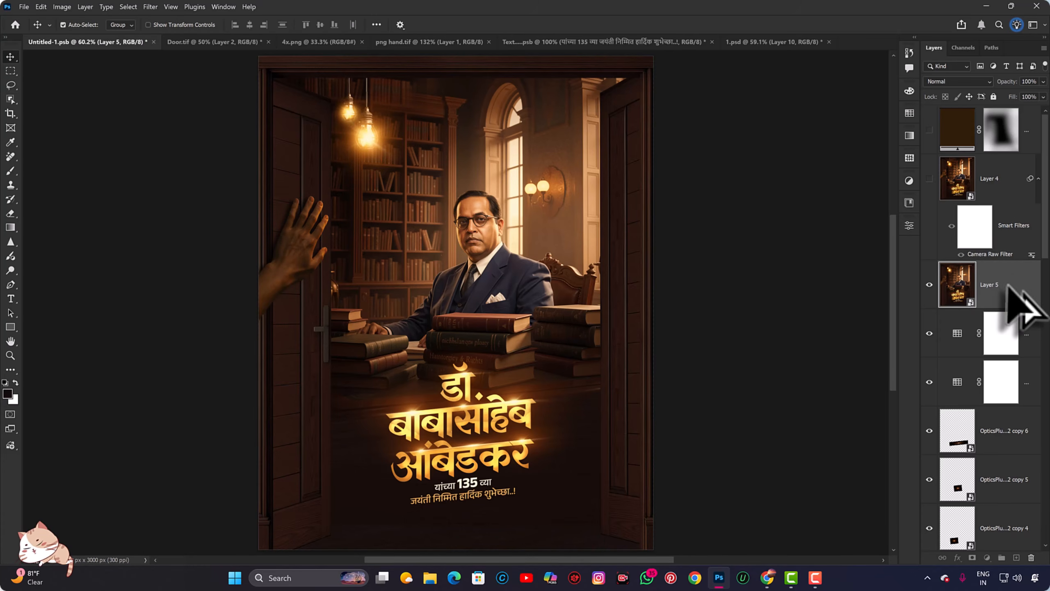
Step: Delete the outdated merged Layer 4 and show the brown colour fill layer again
left_click(989, 163)
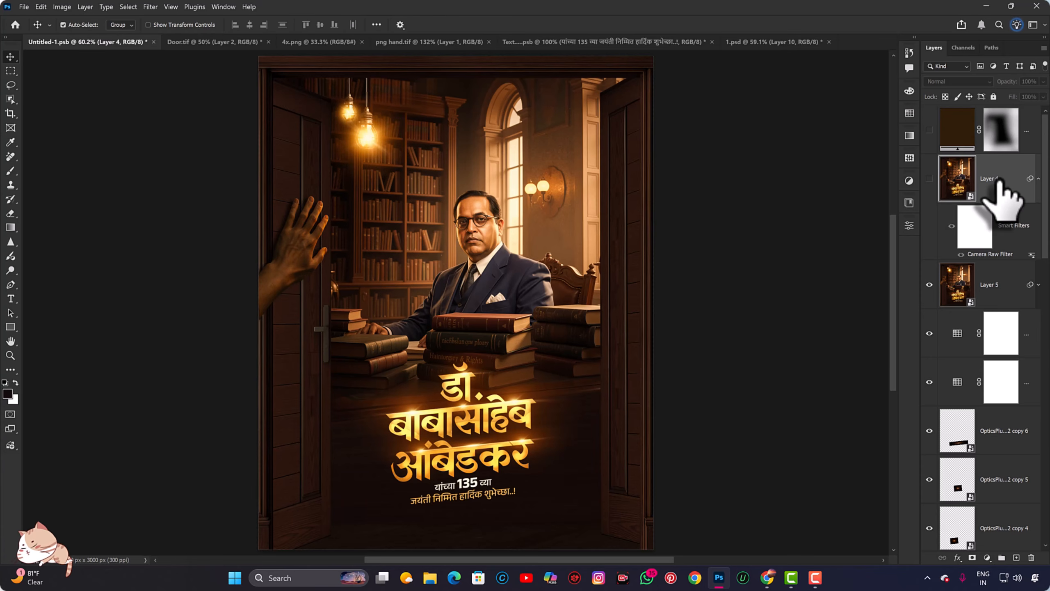
key("BackSpace")
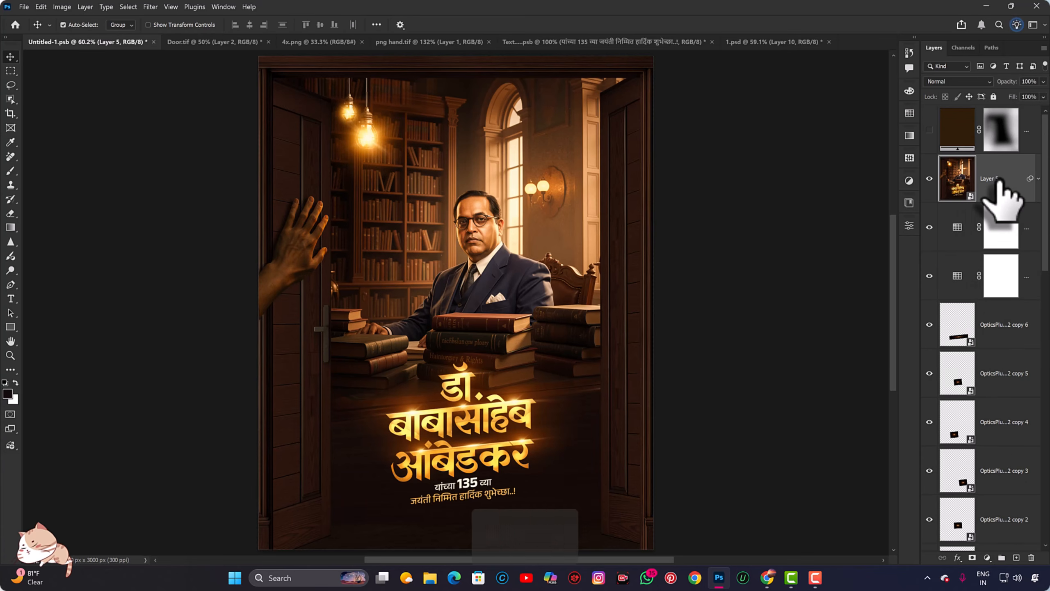
left_click(930, 134)
left_click(930, 133)
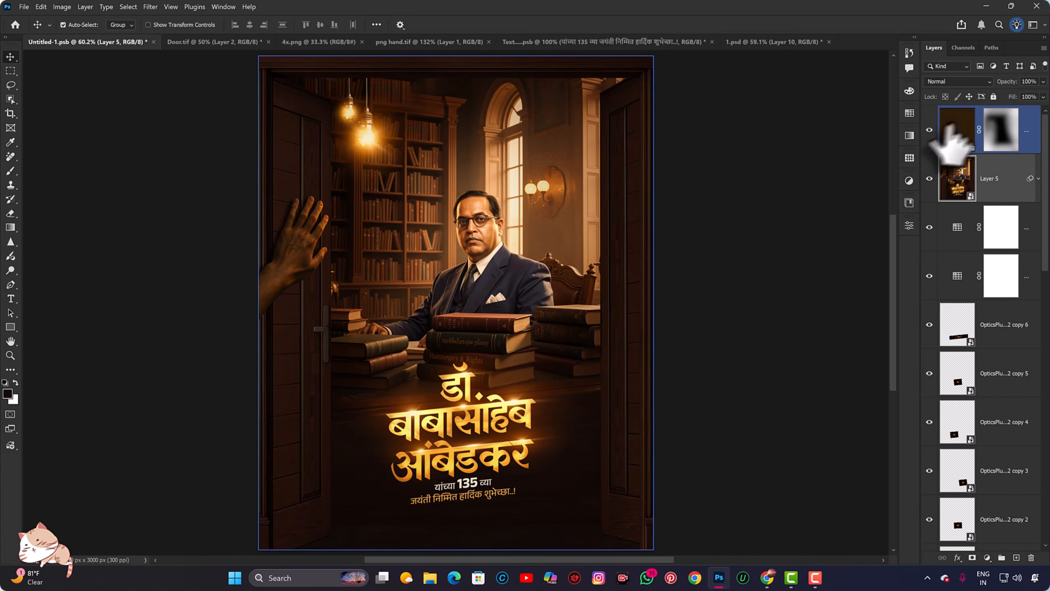
key("ctrl+0")
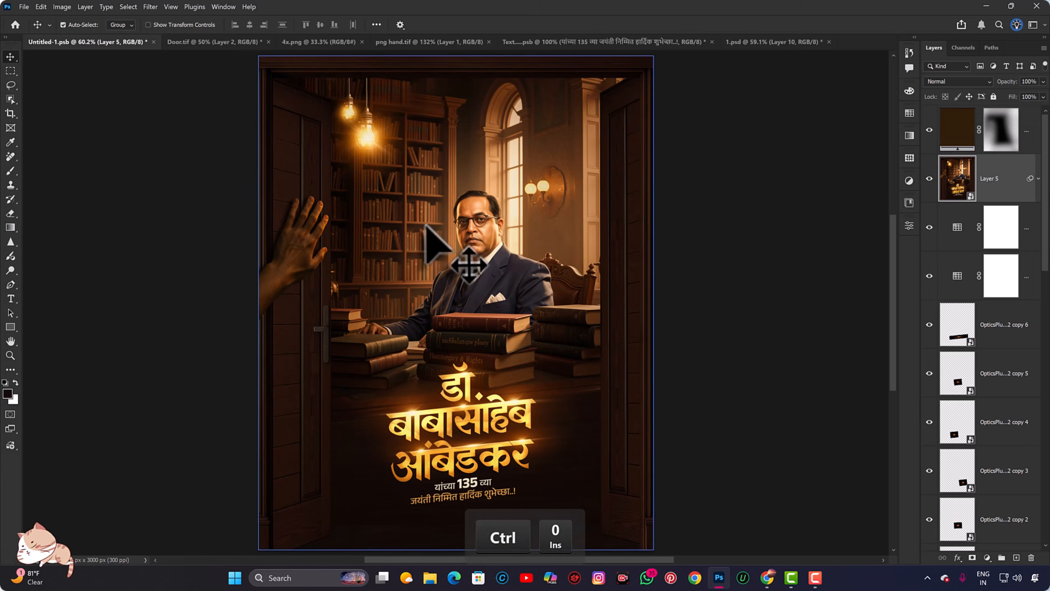